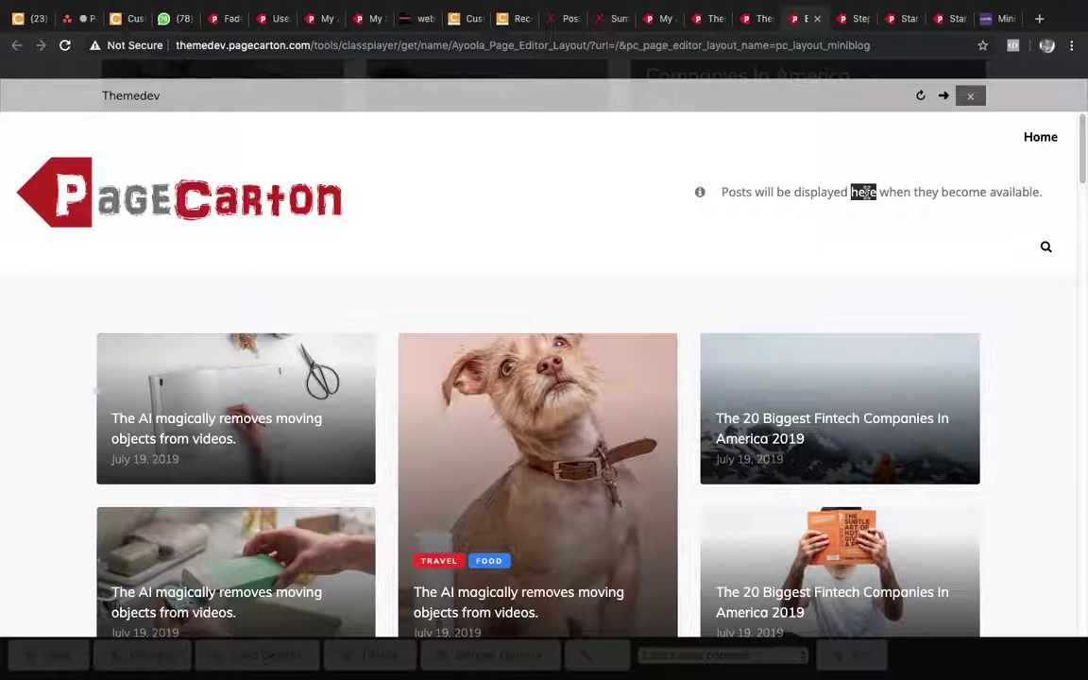
Examine the theme's HTML content blocks in the theme editor, from the navigation code with the search toggle up to the mobile menu block.
{"action": "left_click", "coordinate": [753, 19]}
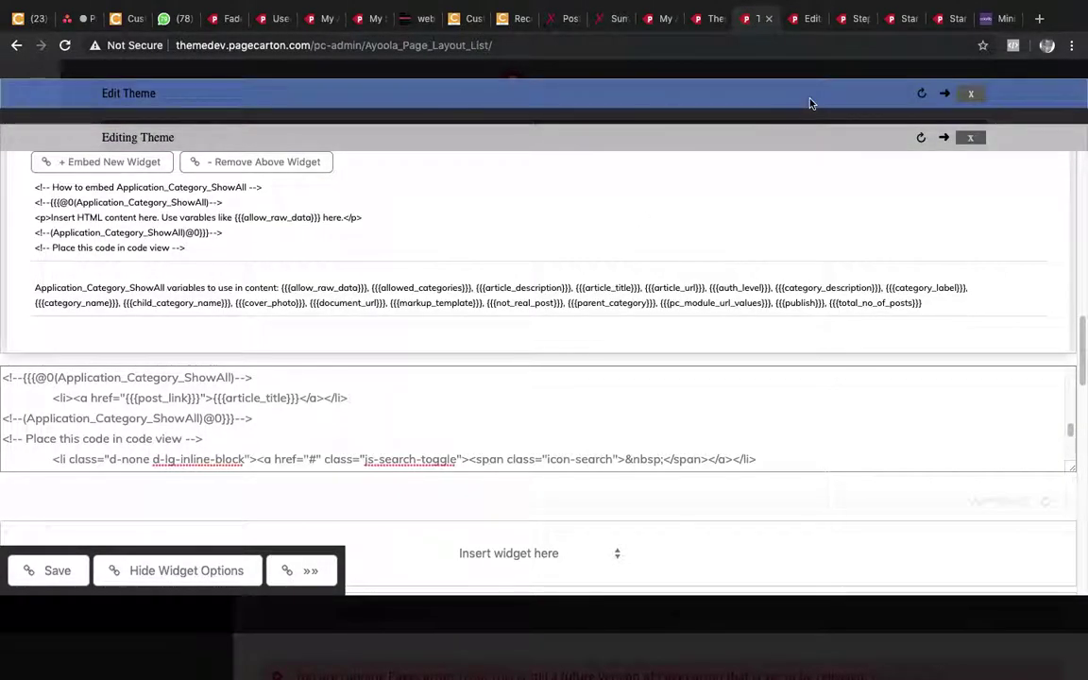
{"action": "scroll", "coordinate": [793, 277], "scroll_direction": "up", "scroll_amount": 4}
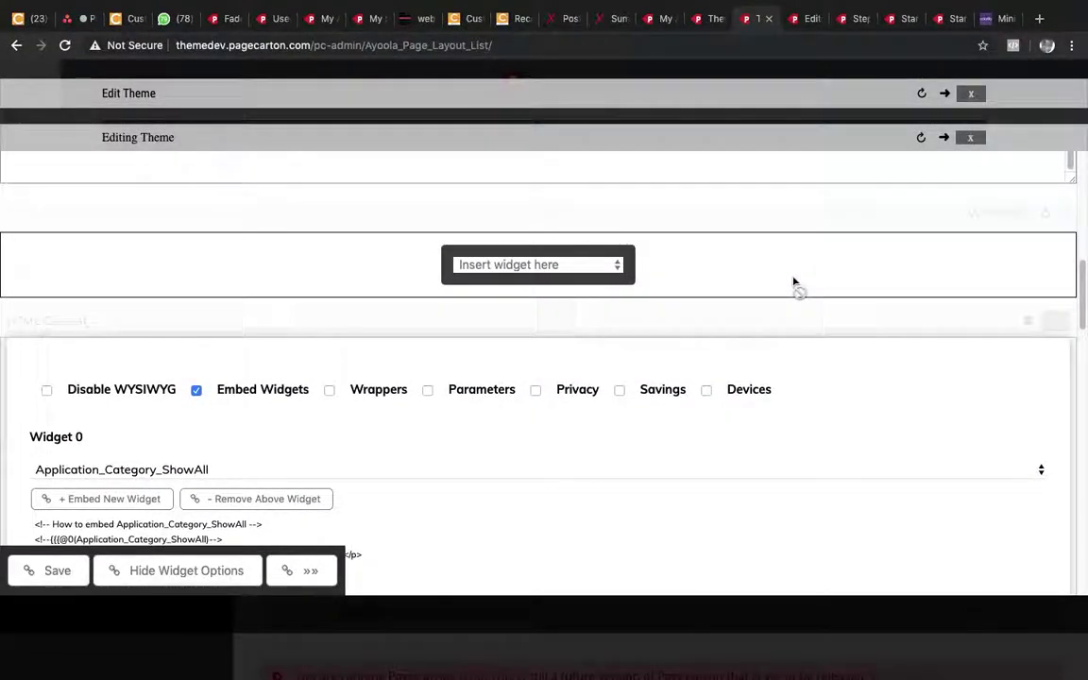
{"action": "scroll", "coordinate": [794, 279], "scroll_direction": "up", "scroll_amount": 5}
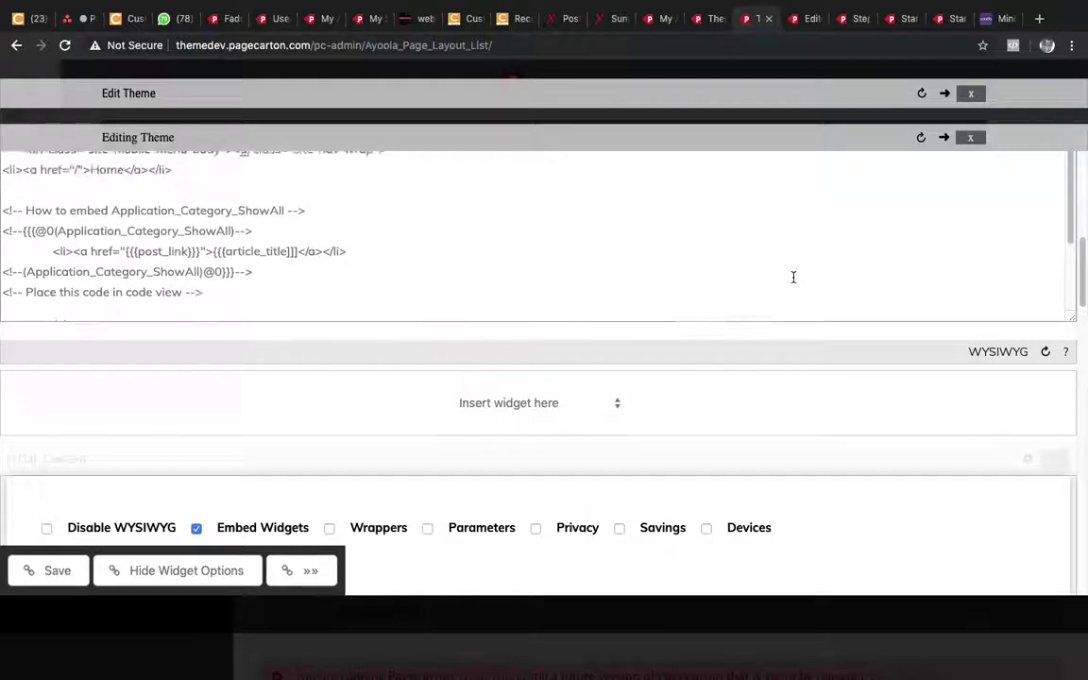
{"action": "scroll", "coordinate": [793, 277], "scroll_direction": "up", "scroll_amount": 5}
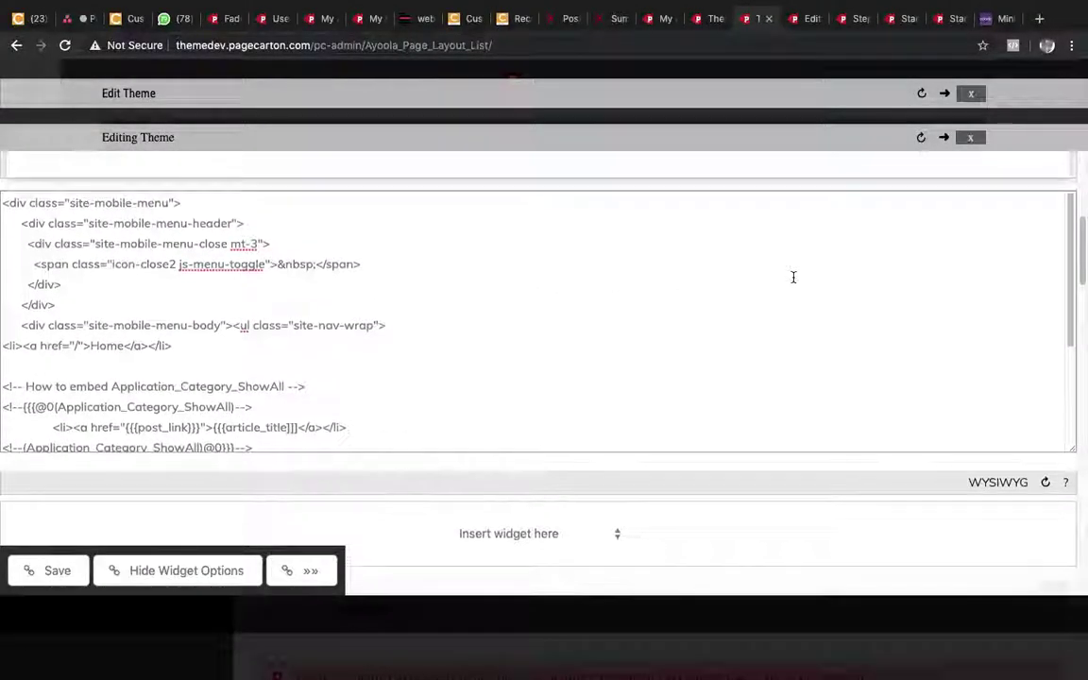
{"action": "scroll", "coordinate": [793, 276], "scroll_direction": "up", "scroll_amount": 5}
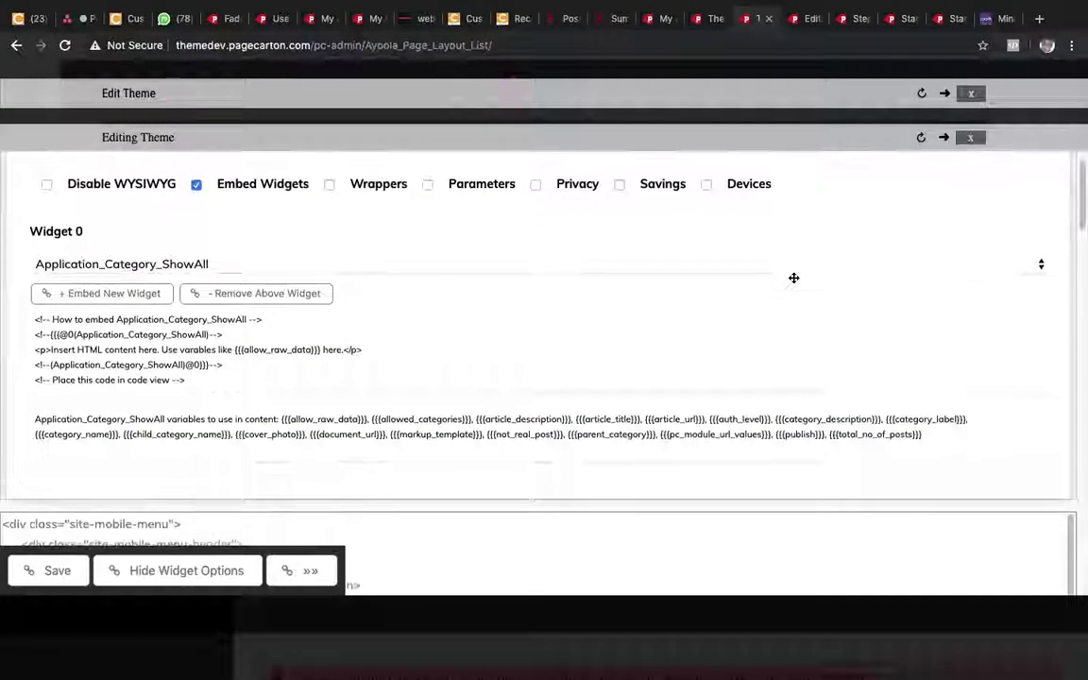
{"action": "scroll", "coordinate": [793, 277], "scroll_direction": "up", "scroll_amount": 3}
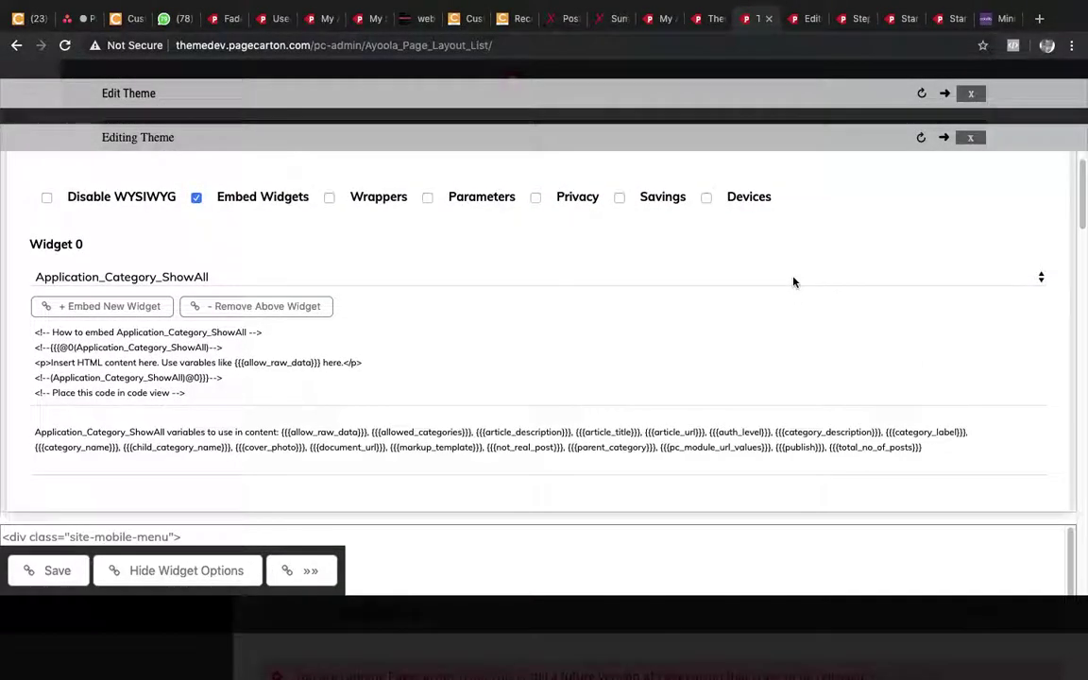
Read the parameter notes for embedded post widgets in the theme creation guide, and return to the theme editor.
{"action": "left_click", "coordinate": [849, 22]}
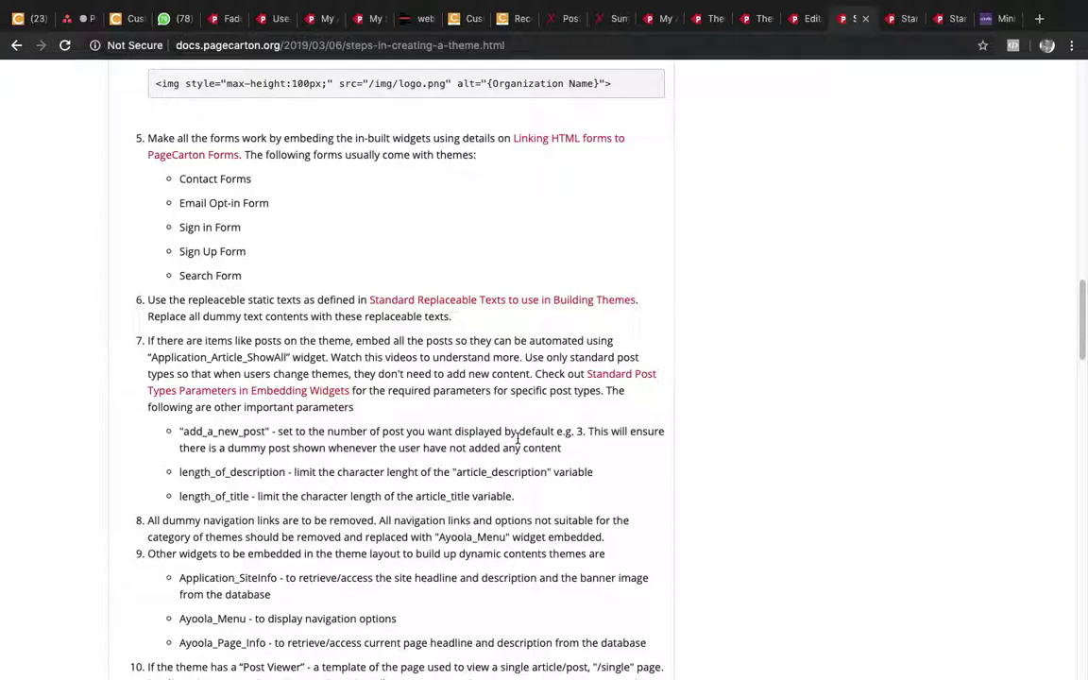
{"action": "left_click", "coordinate": [659, 28]}
{"action": "left_click", "coordinate": [699, 30]}
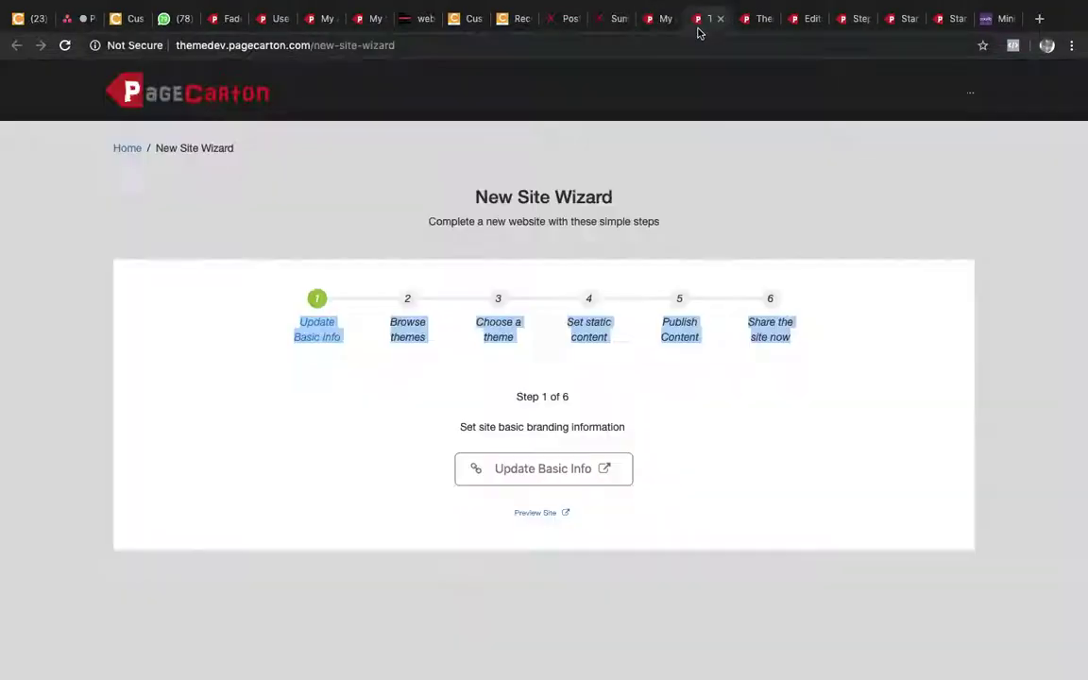
{"action": "left_click", "coordinate": [756, 28]}
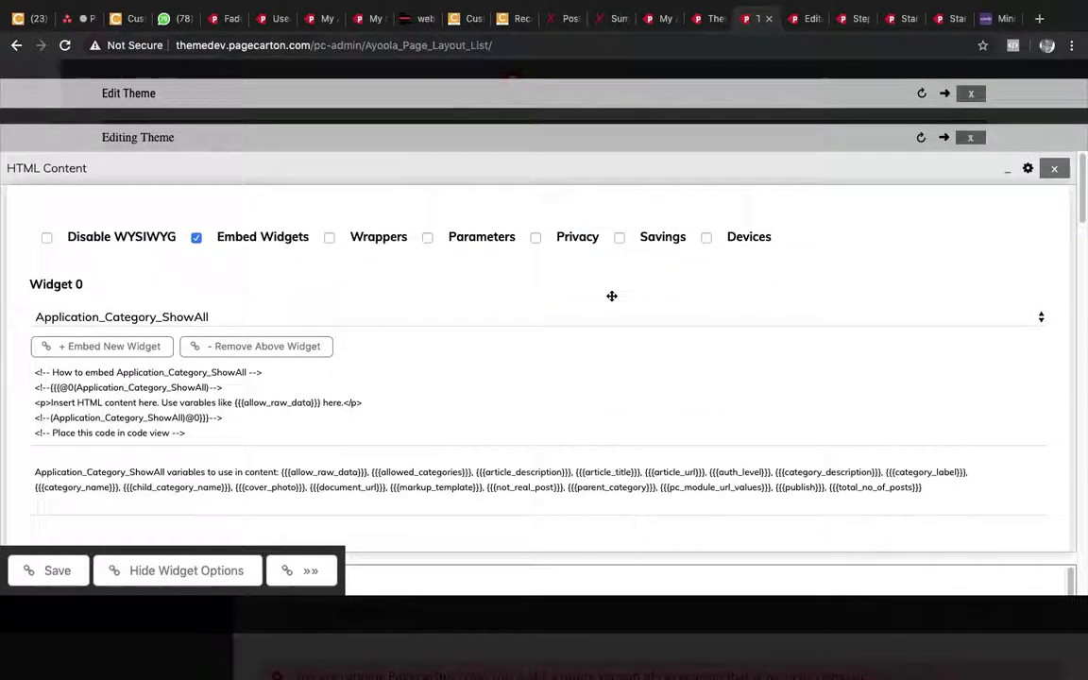
Enable parameters for the mobile menu's HTML content block, select add_a_new_post[0] for its category widget, and open the parameter value for editing.
{"action": "scroll", "coordinate": [612, 296], "scroll_direction": "down", "scroll_amount": 3}
{"action": "scroll", "coordinate": [612, 296], "scroll_direction": "down", "scroll_amount": 5}
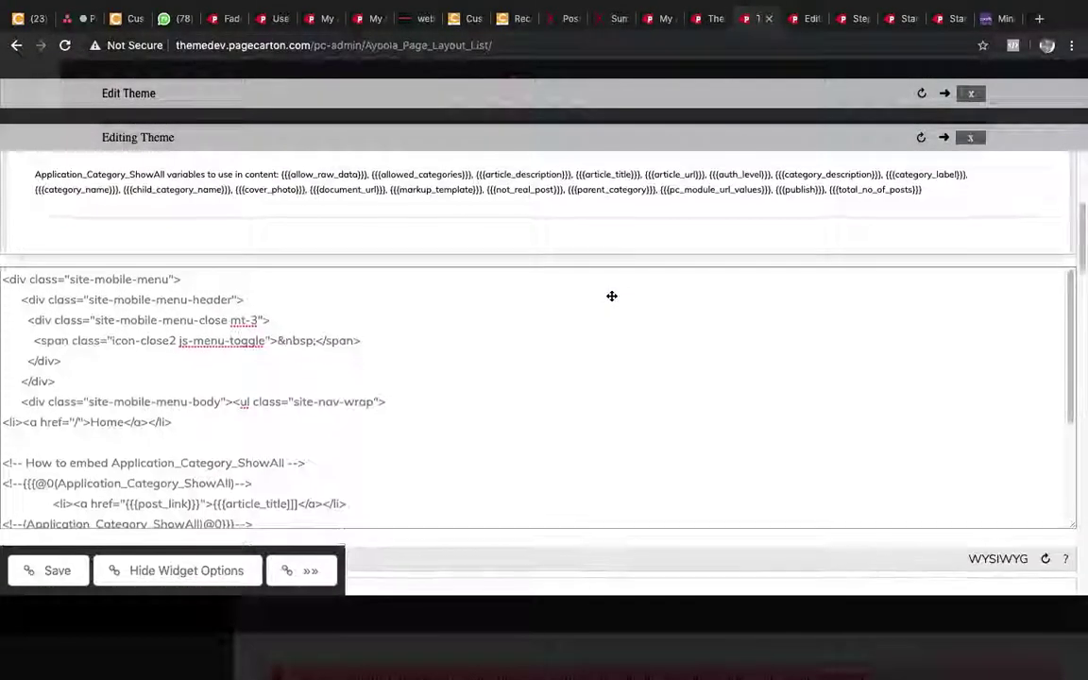
{"action": "scroll", "coordinate": [612, 295], "scroll_direction": "up", "scroll_amount": 5}
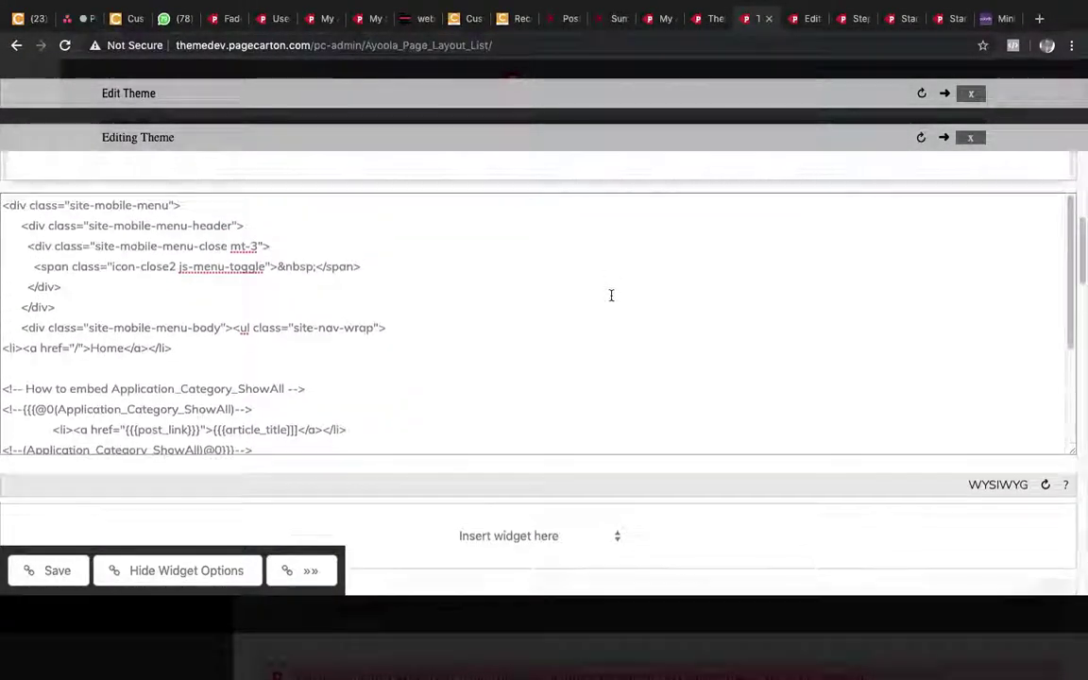
{"action": "scroll", "coordinate": [612, 296], "scroll_direction": "up", "scroll_amount": 4}
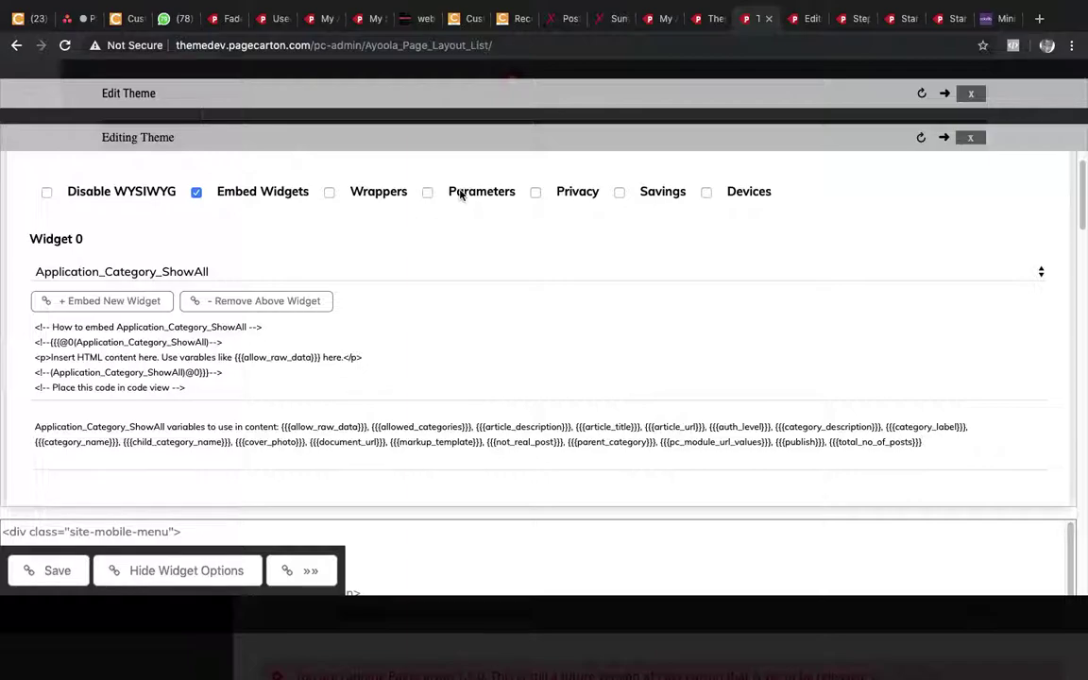
{"action": "left_click", "coordinate": [460, 194]}
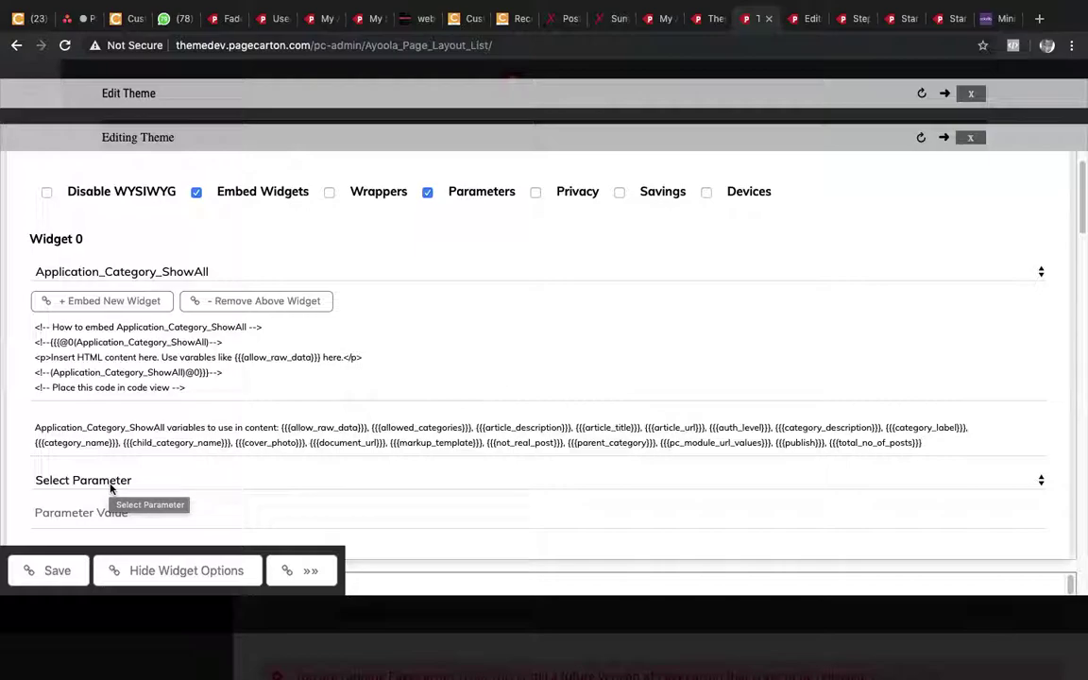
{"action": "left_click", "coordinate": [111, 483]}
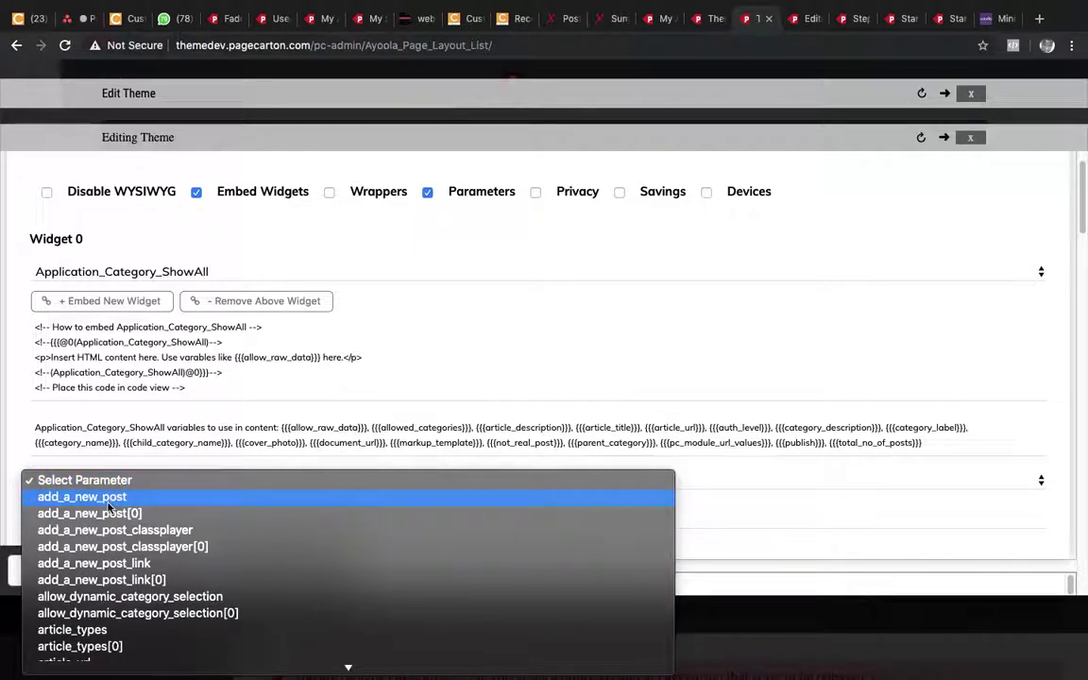
{"action": "left_click", "coordinate": [89, 457]}
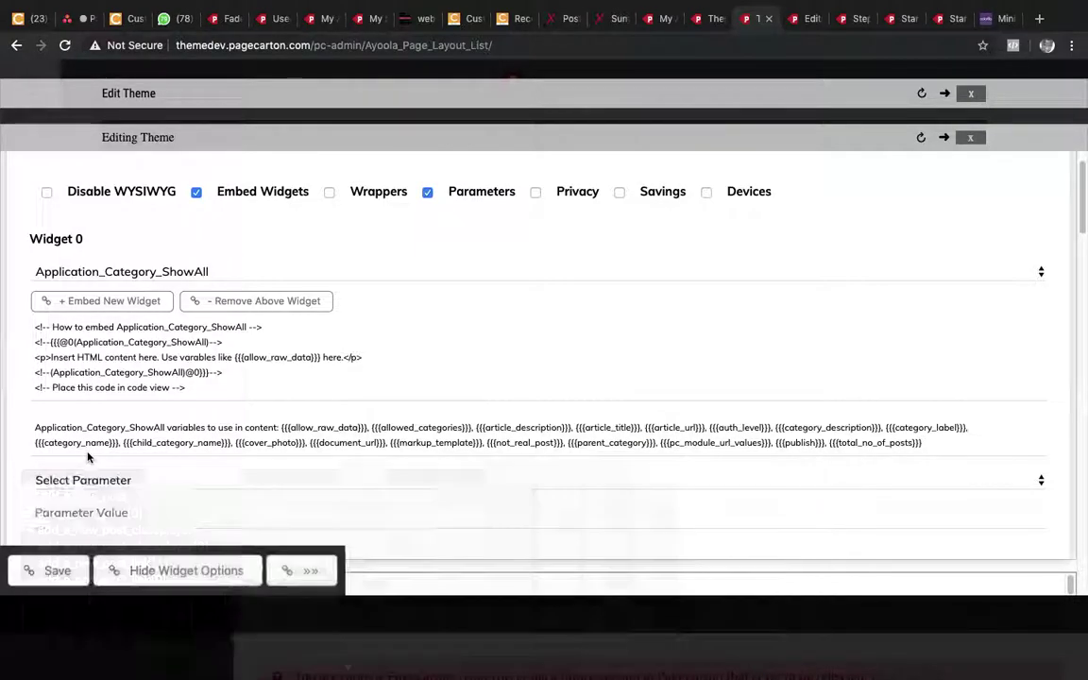
{"action": "left_click", "coordinate": [80, 480]}
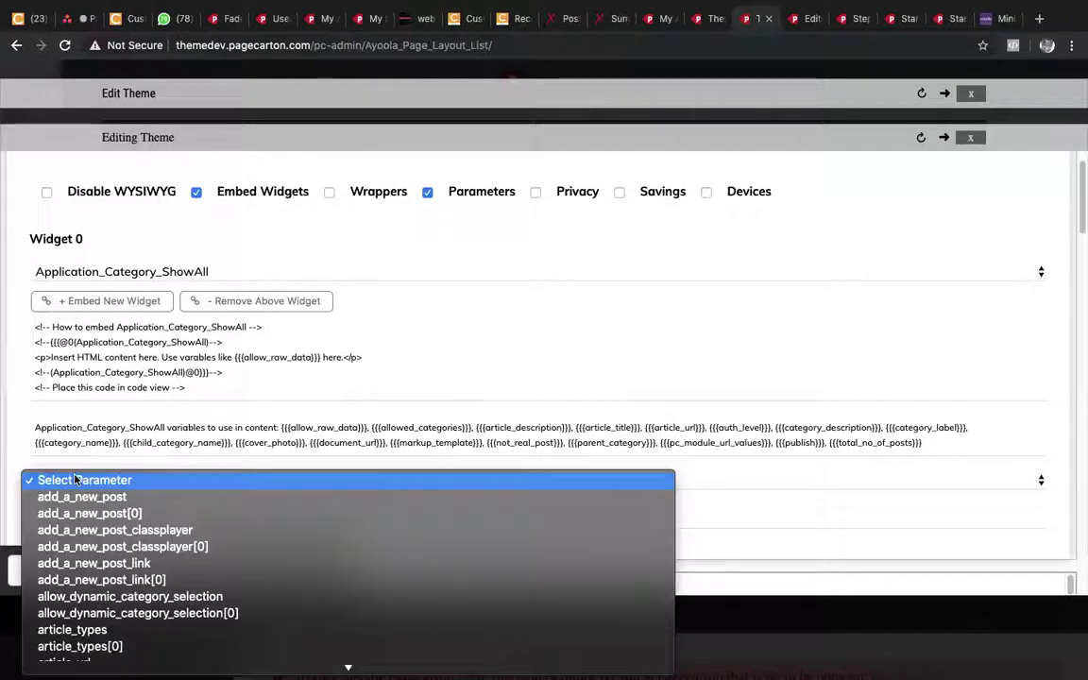
{"action": "left_click", "coordinate": [98, 518]}
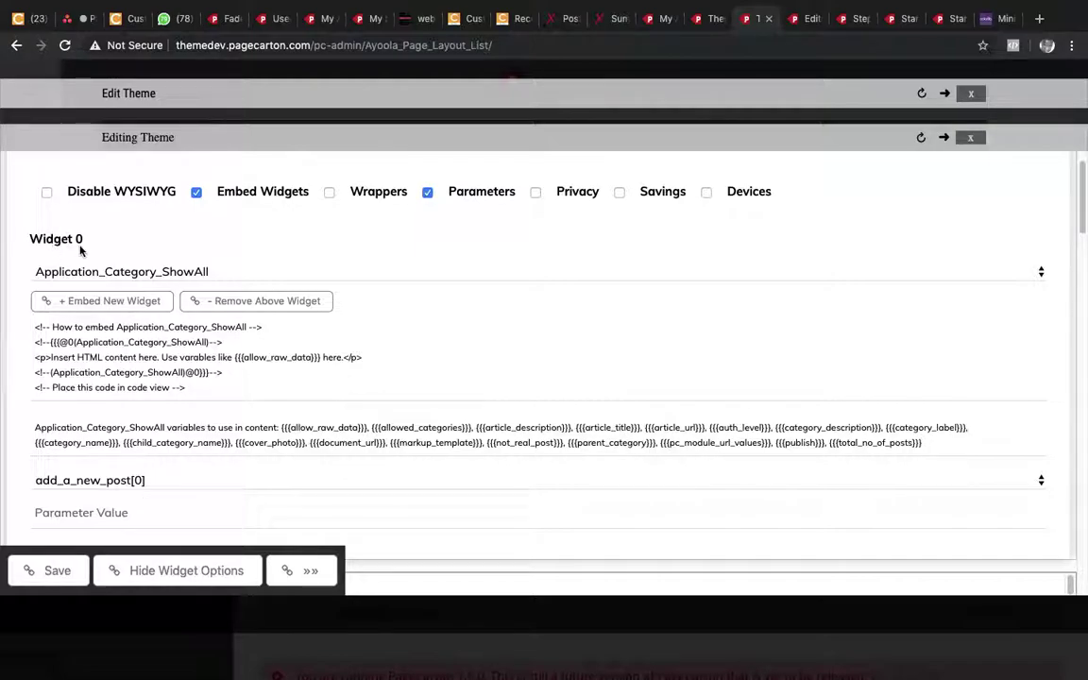
{"action": "scroll", "coordinate": [71, 416], "scroll_direction": "down", "scroll_amount": 3}
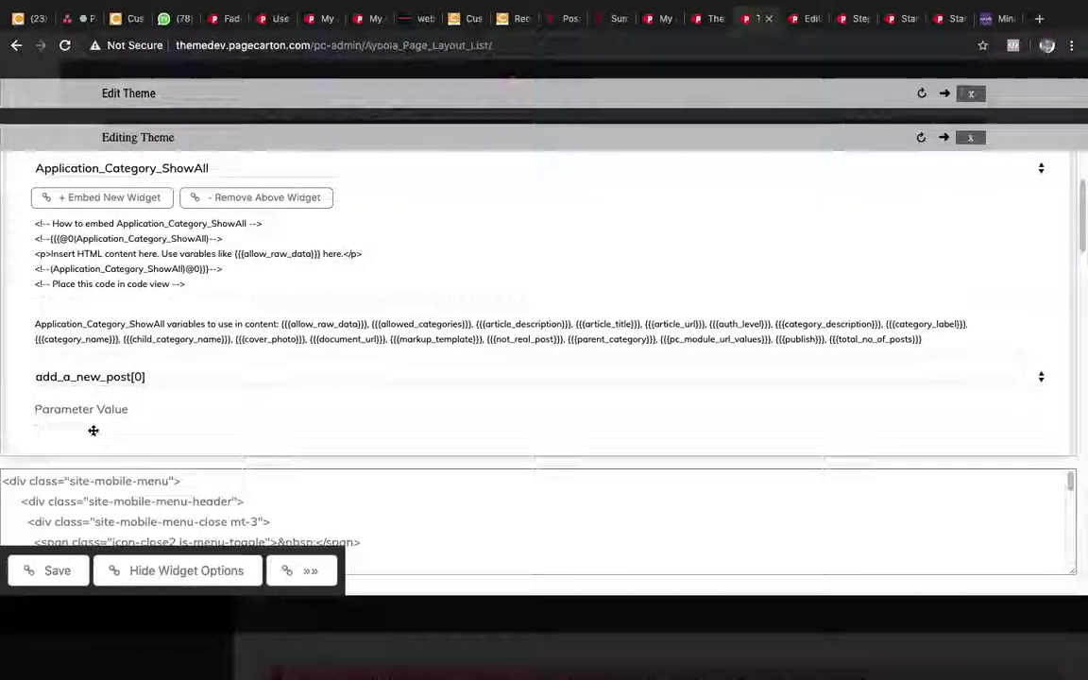
{"action": "left_click", "coordinate": [83, 395]}
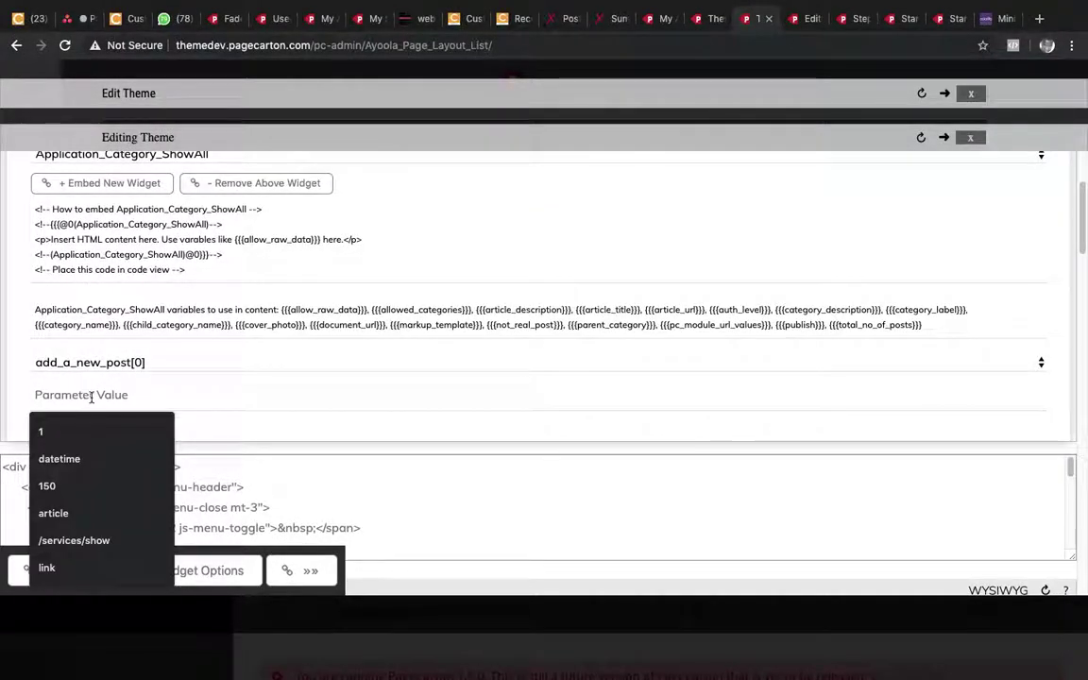
Consult the theme creation guide and the posts placeholder text in the theme preview, and return to the theme editor.
{"action": "left_click", "coordinate": [849, 26]}
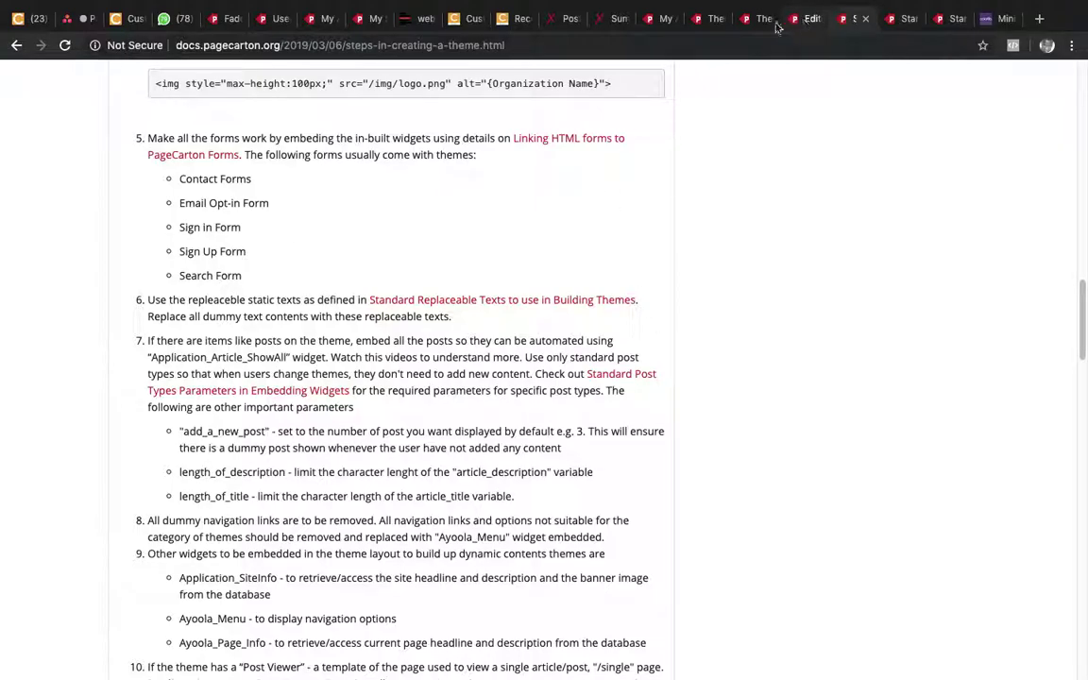
{"action": "left_click", "coordinate": [673, 18]}
{"action": "left_click", "coordinate": [706, 22]}
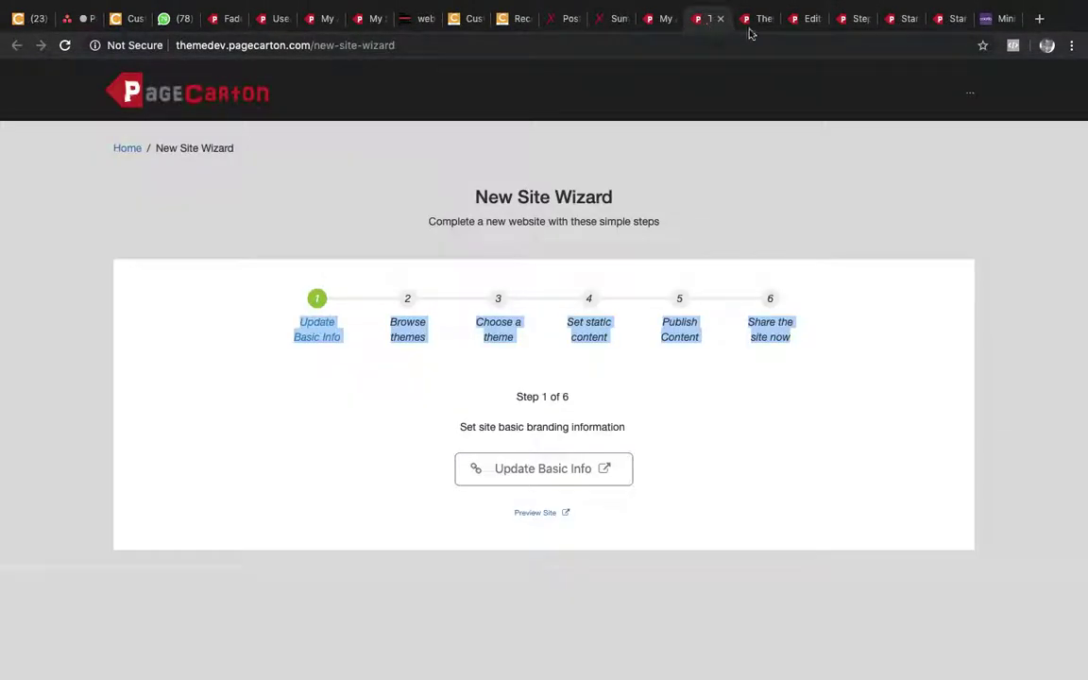
{"action": "left_click", "coordinate": [840, 20]}
{"action": "left_click", "coordinate": [811, 21]}
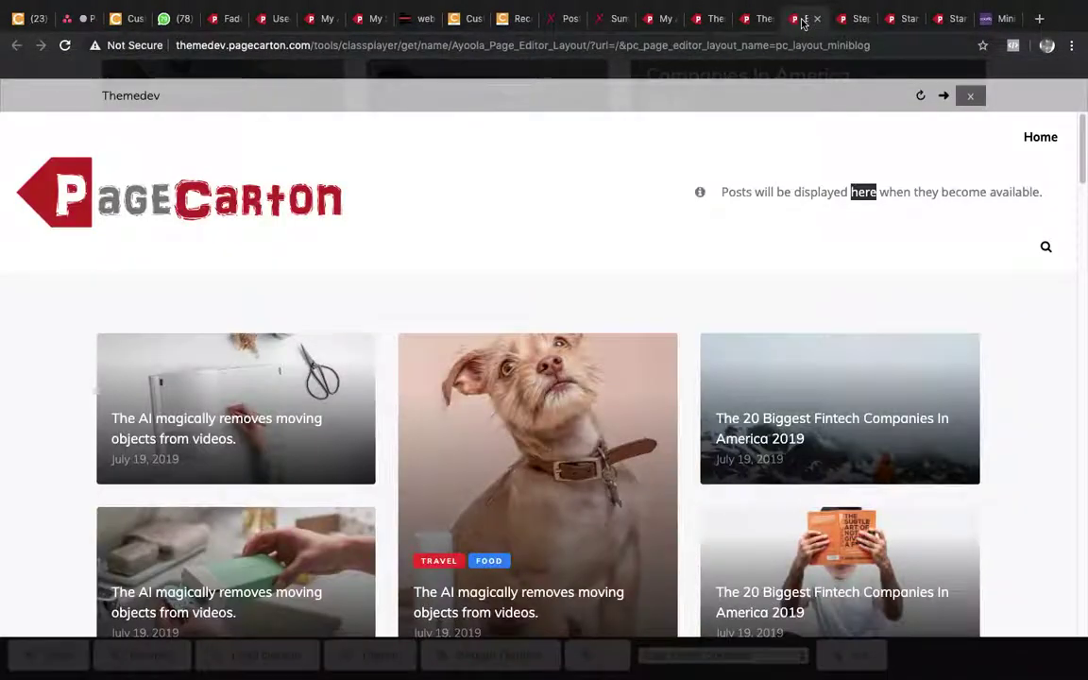
{"action": "triple_click", "coordinate": [874, 192]}
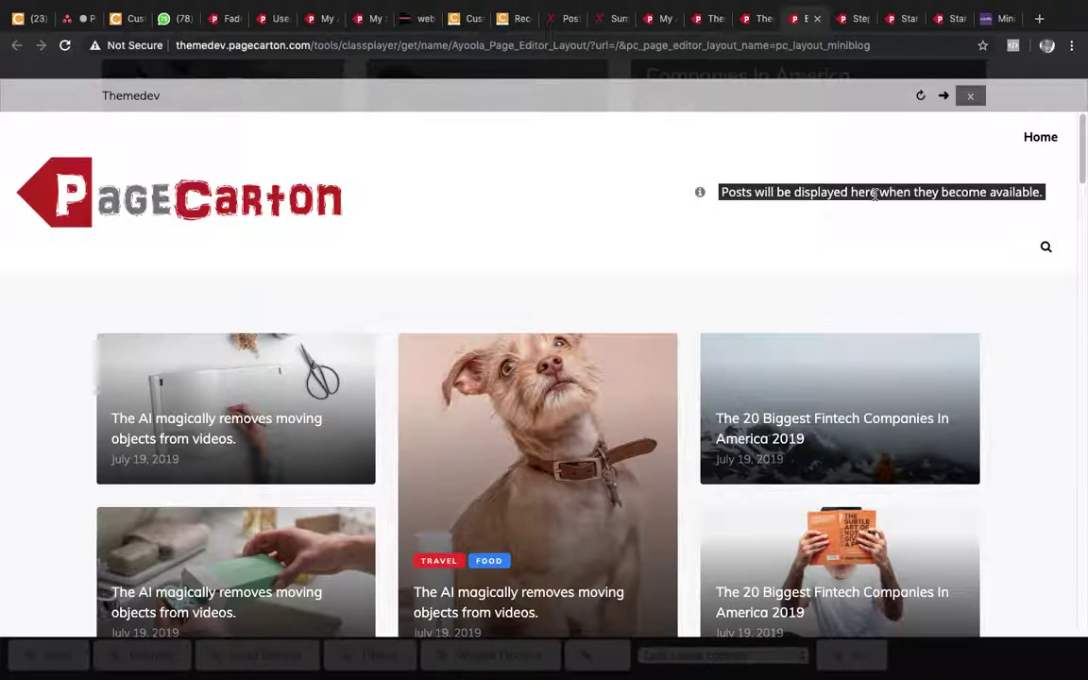
{"action": "left_click", "coordinate": [746, 19]}
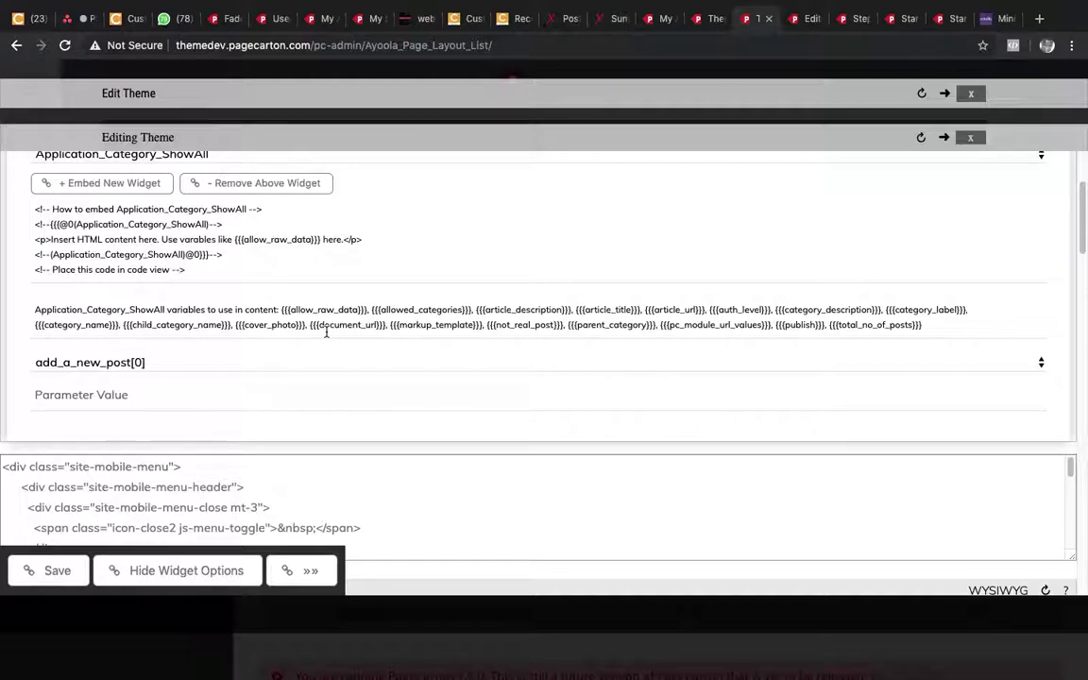
Set the add_a_new_post[0] parameter to 3 and save the theme.
{"action": "type", "text": "3"}
{"action": "left_click", "coordinate": [274, 434]}
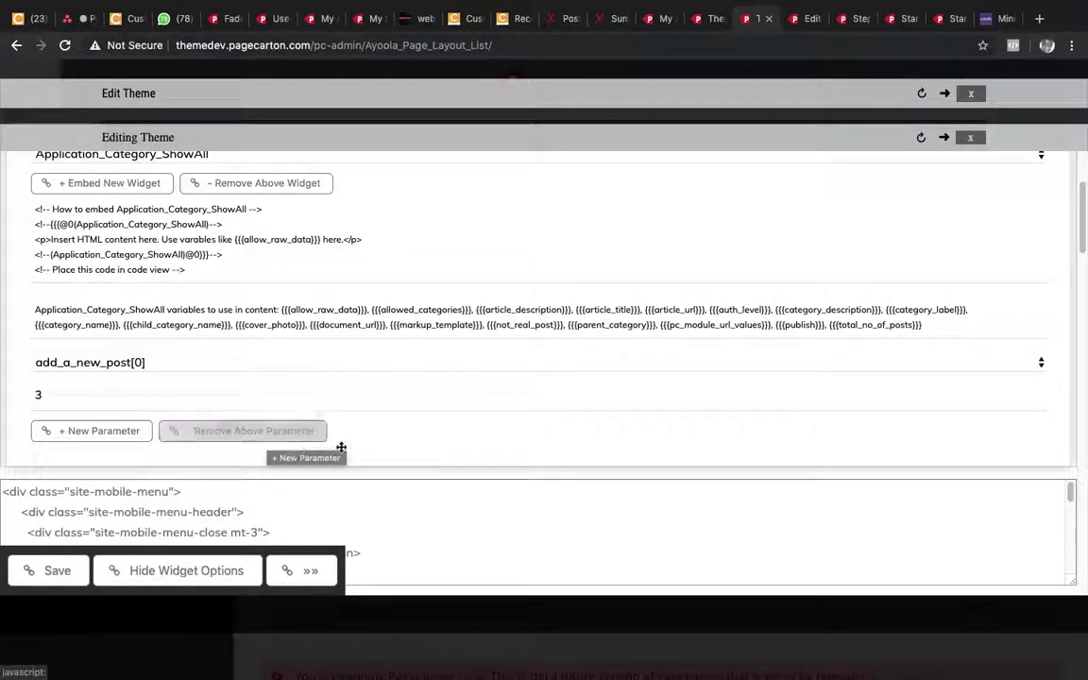
{"action": "left_click", "coordinate": [56, 572]}
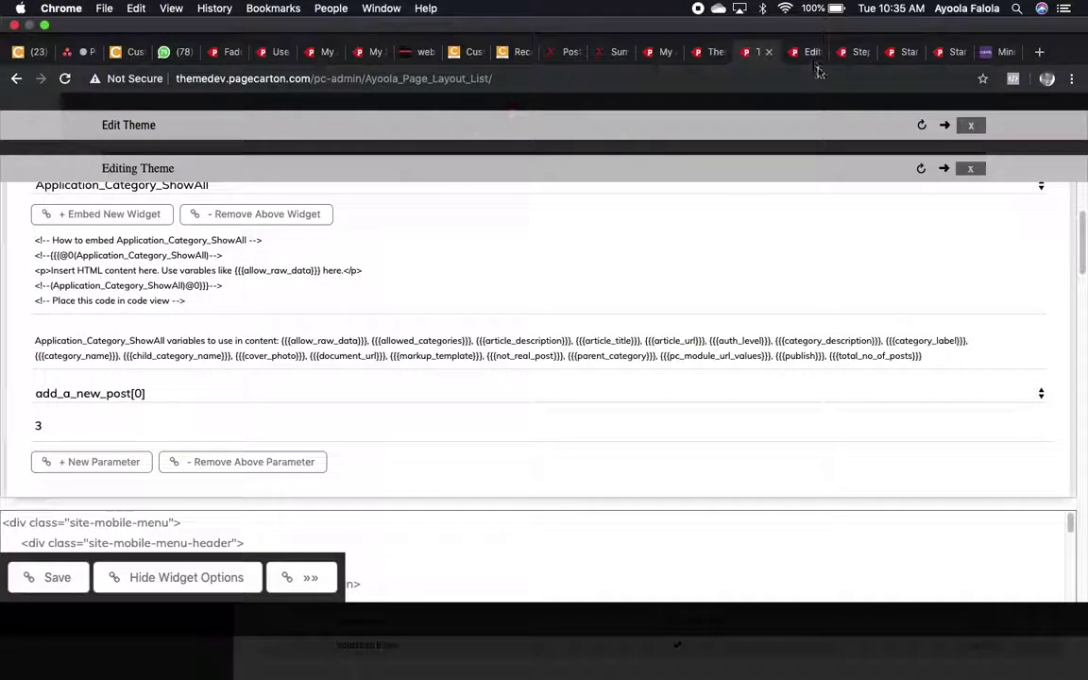
Go back to the miniblog layout preview and open it as a standalone page.
{"action": "left_click", "coordinate": [805, 54]}
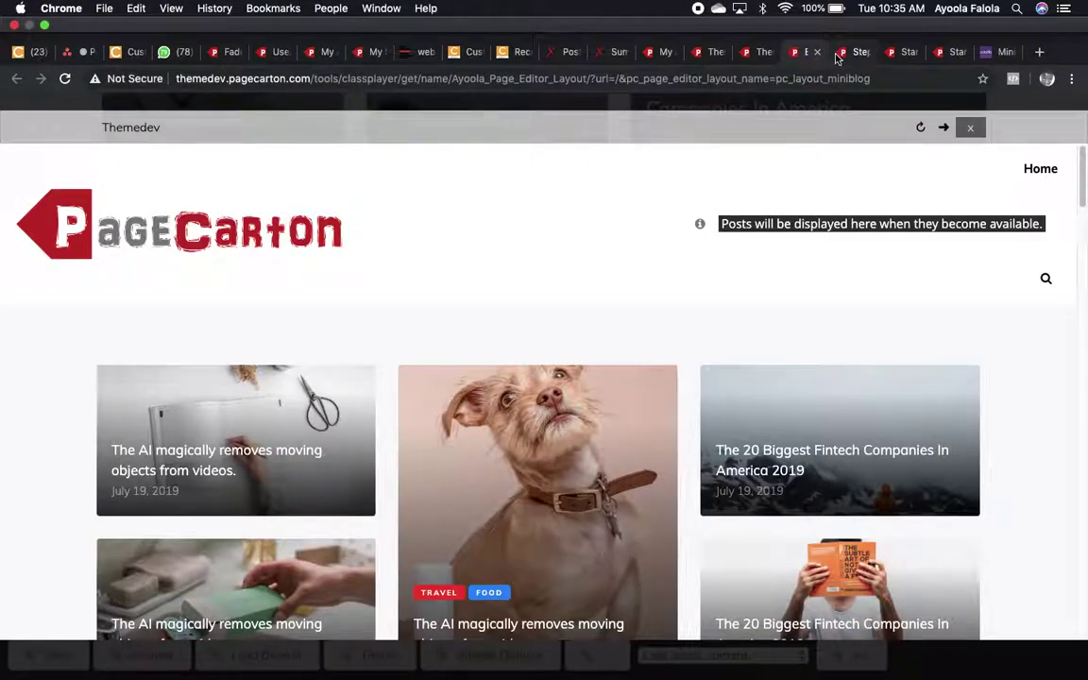
{"action": "left_click", "coordinate": [843, 52]}
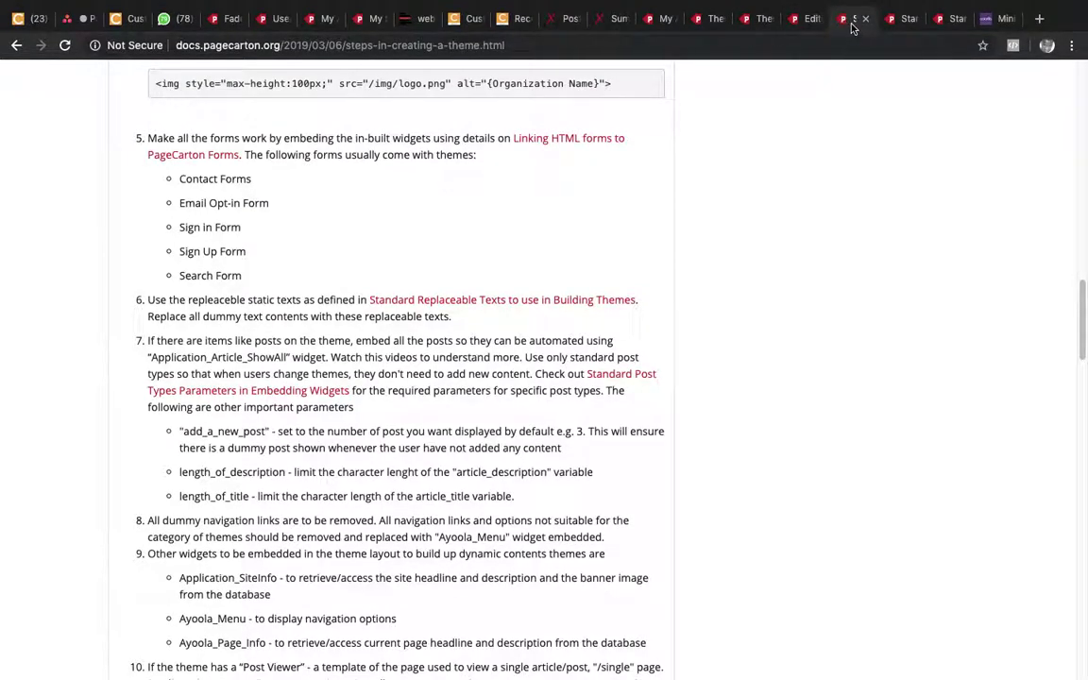
{"action": "left_click", "coordinate": [806, 22]}
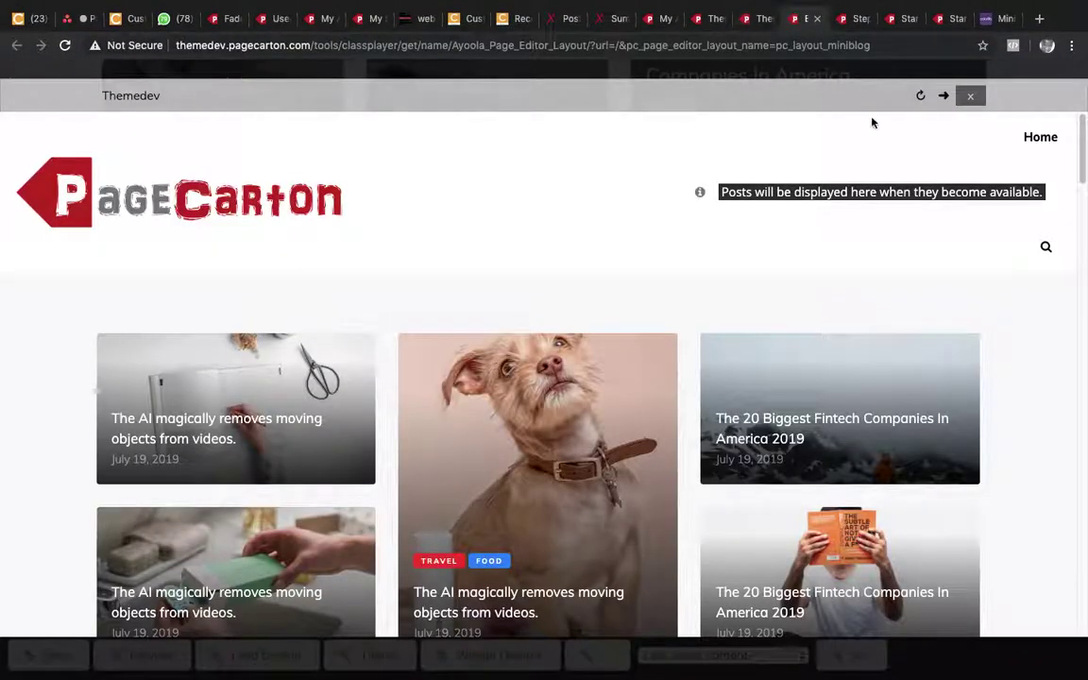
{"action": "left_click", "coordinate": [942, 97]}
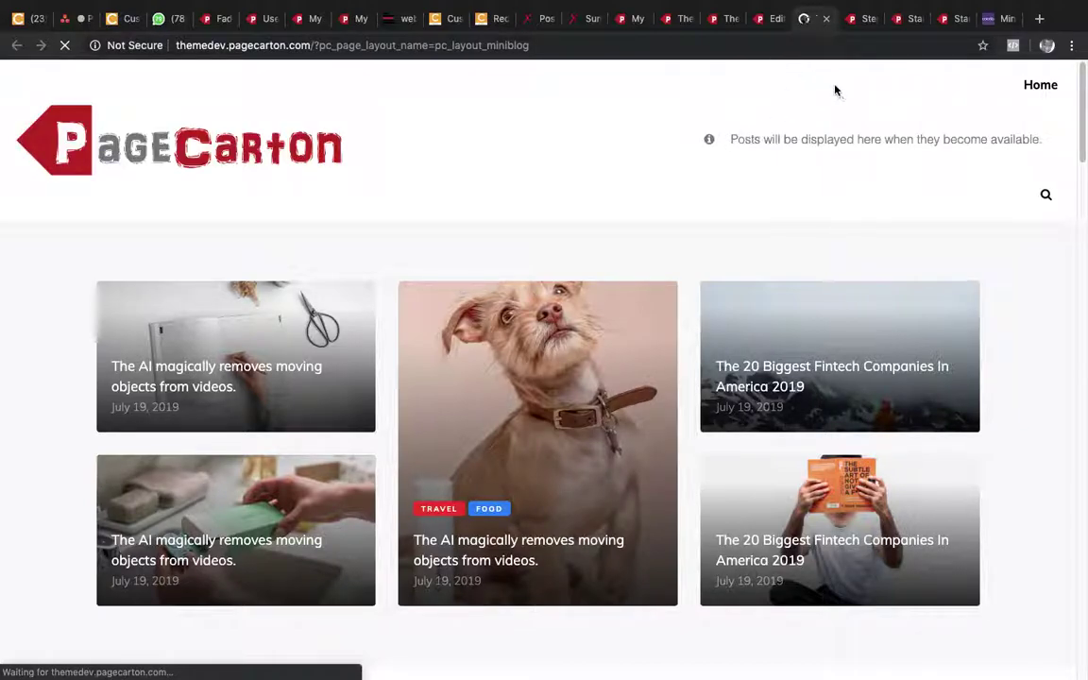
Close the preview overlay in the layout editor and save the theme again from the theme editor.
{"action": "left_click", "coordinate": [772, 18]}
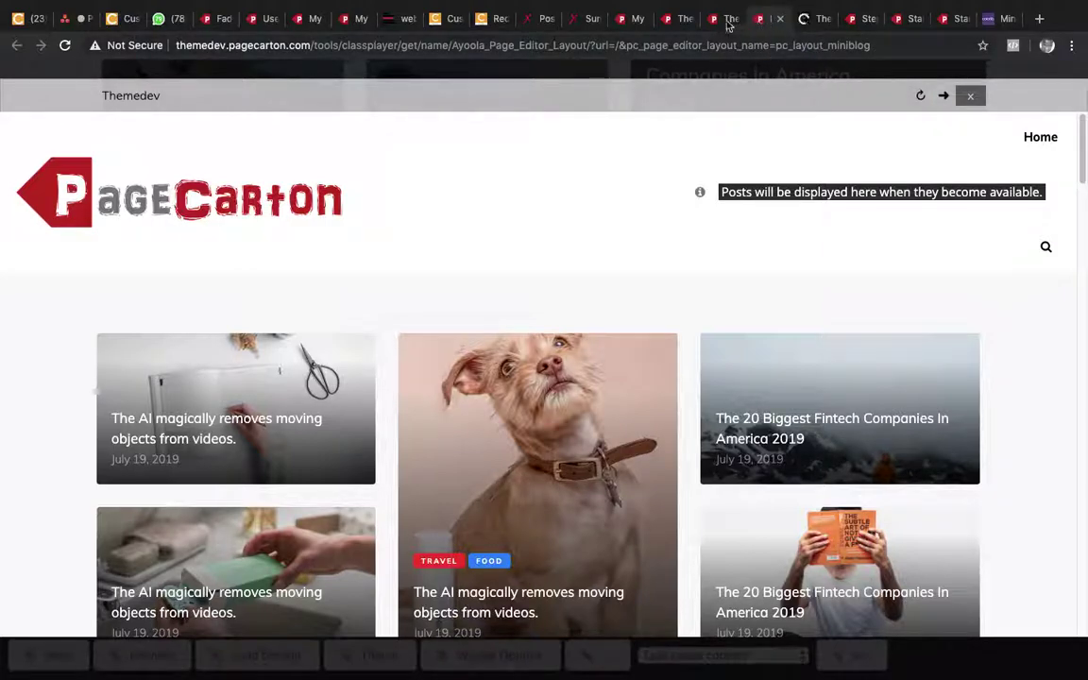
{"action": "left_click", "coordinate": [961, 94]}
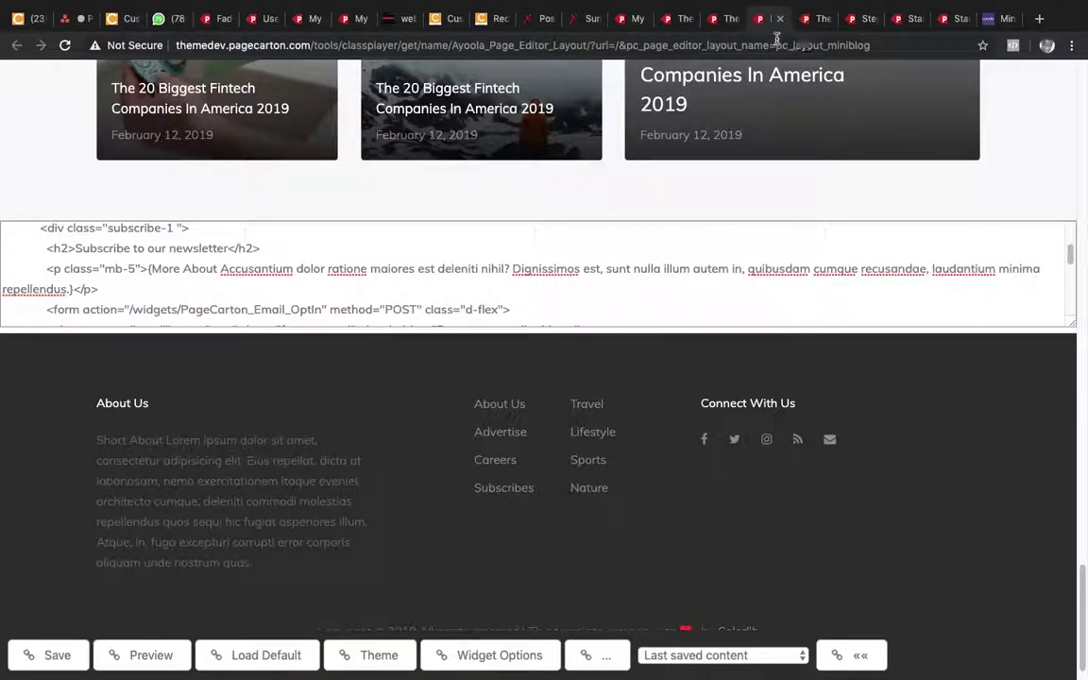
{"action": "left_click", "coordinate": [725, 19]}
{"action": "left_click", "coordinate": [43, 570]}
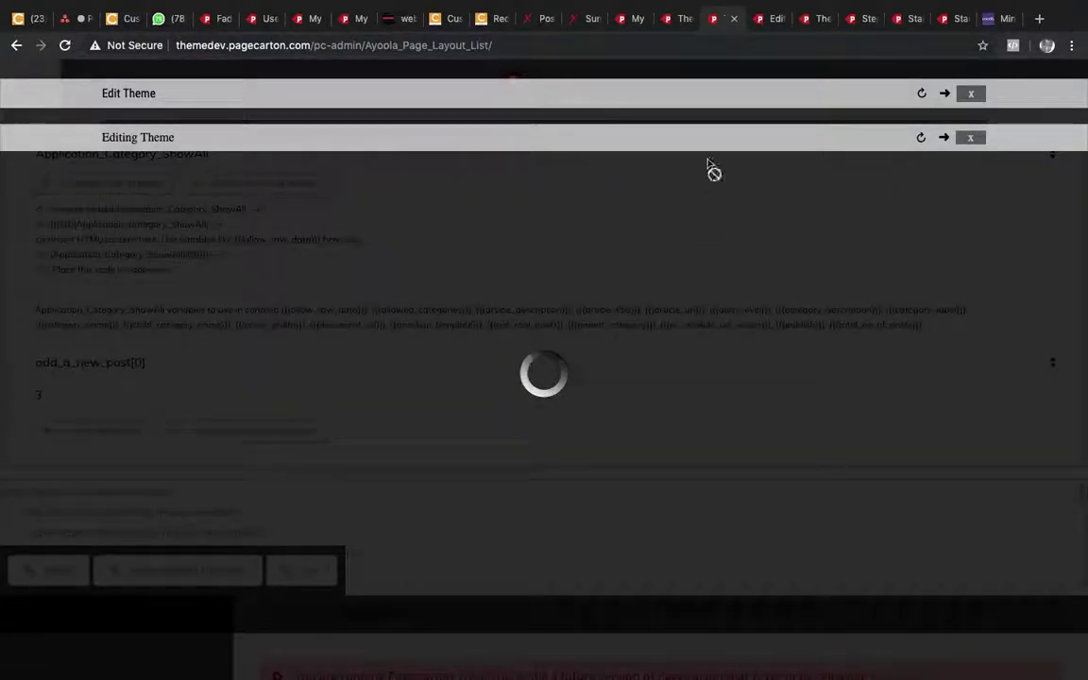
Reload the standalone miniblog preview page and check the posts placeholder text in its header.
{"action": "left_click", "coordinate": [822, 18]}
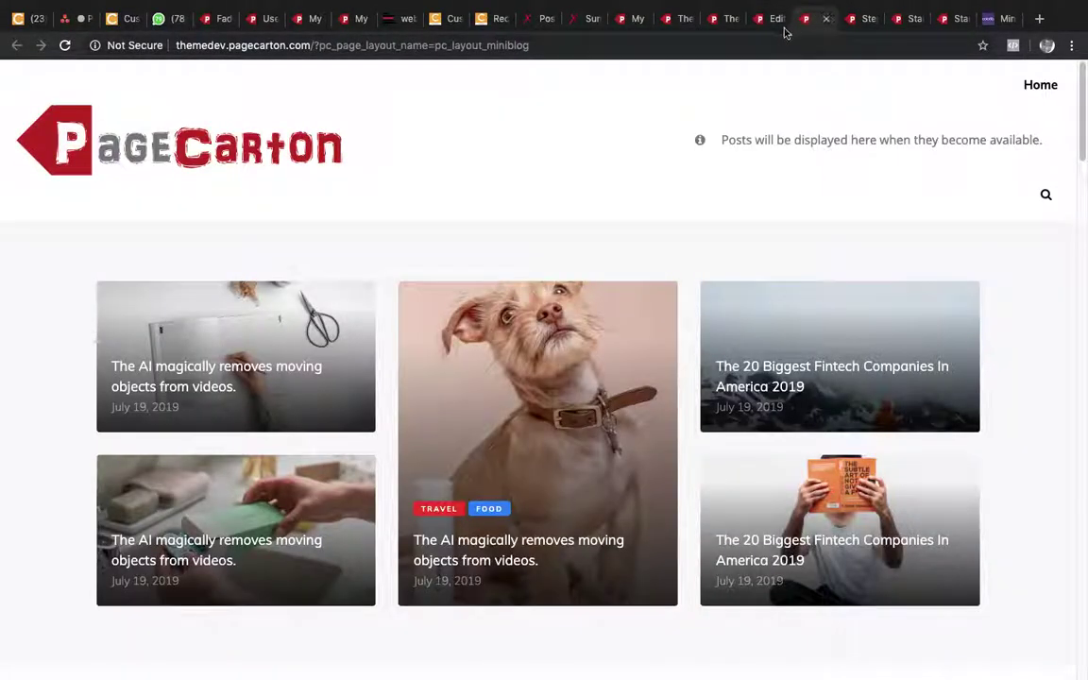
{"action": "left_click", "coordinate": [688, 48]}
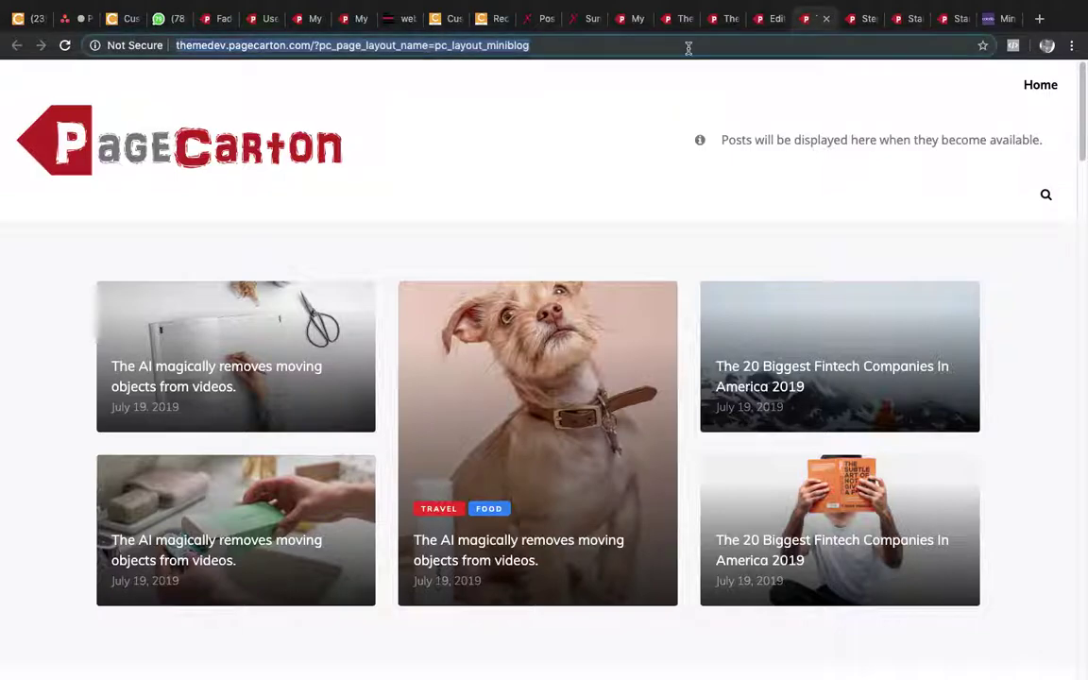
{"action": "key", "text": "Return"}
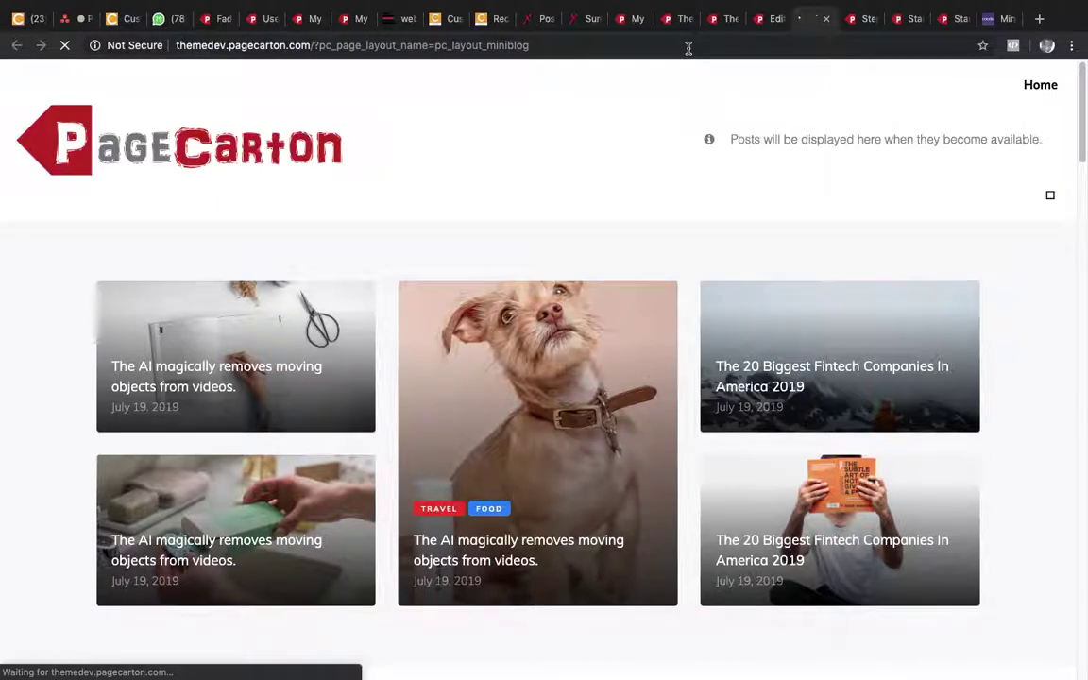
{"action": "triple_click", "coordinate": [784, 133]}
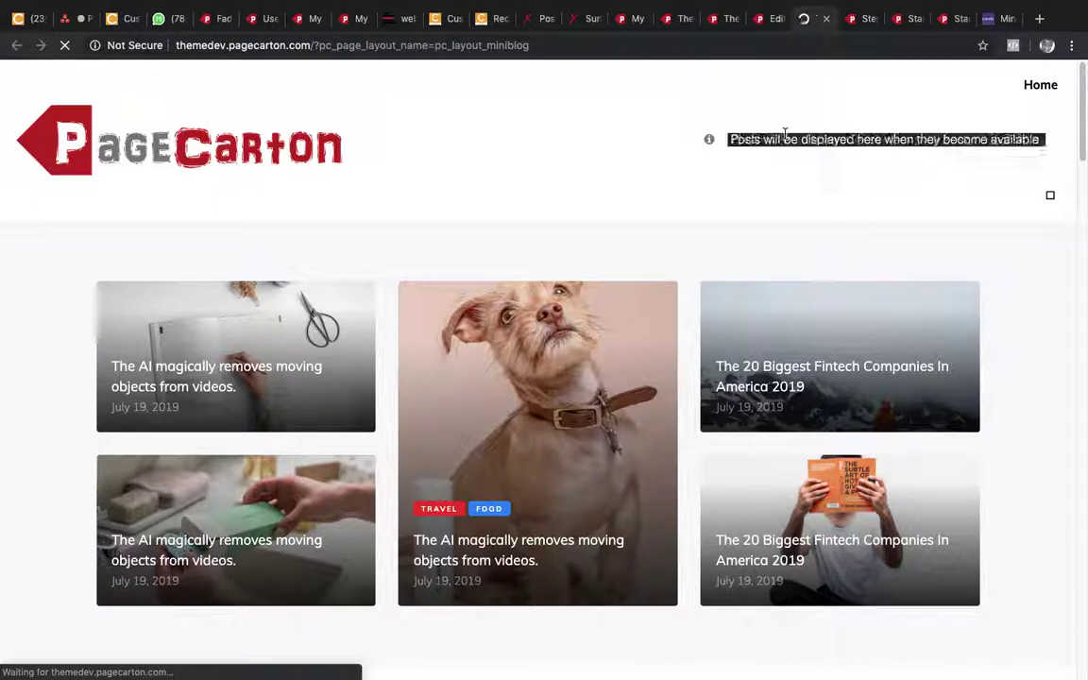
{"action": "left_click", "coordinate": [784, 133]}
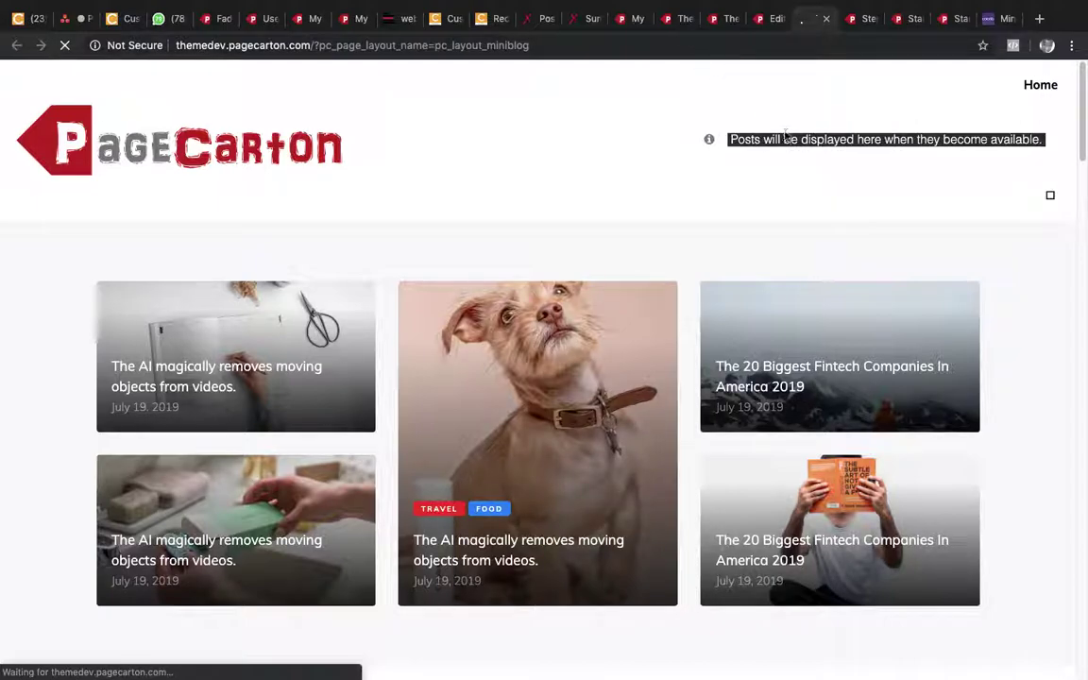
Return to the theme editor and enable Parameters for the site-navbar header block that embeds Application_Category_ShowAll.
{"action": "left_click", "coordinate": [770, 19]}
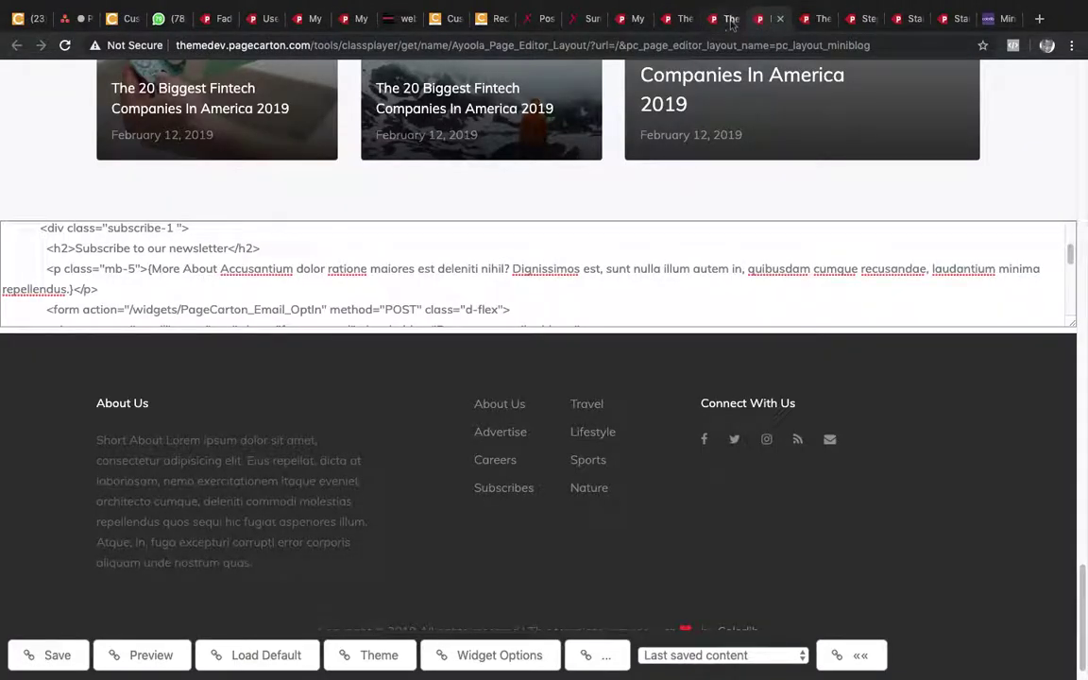
{"action": "left_click", "coordinate": [730, 21]}
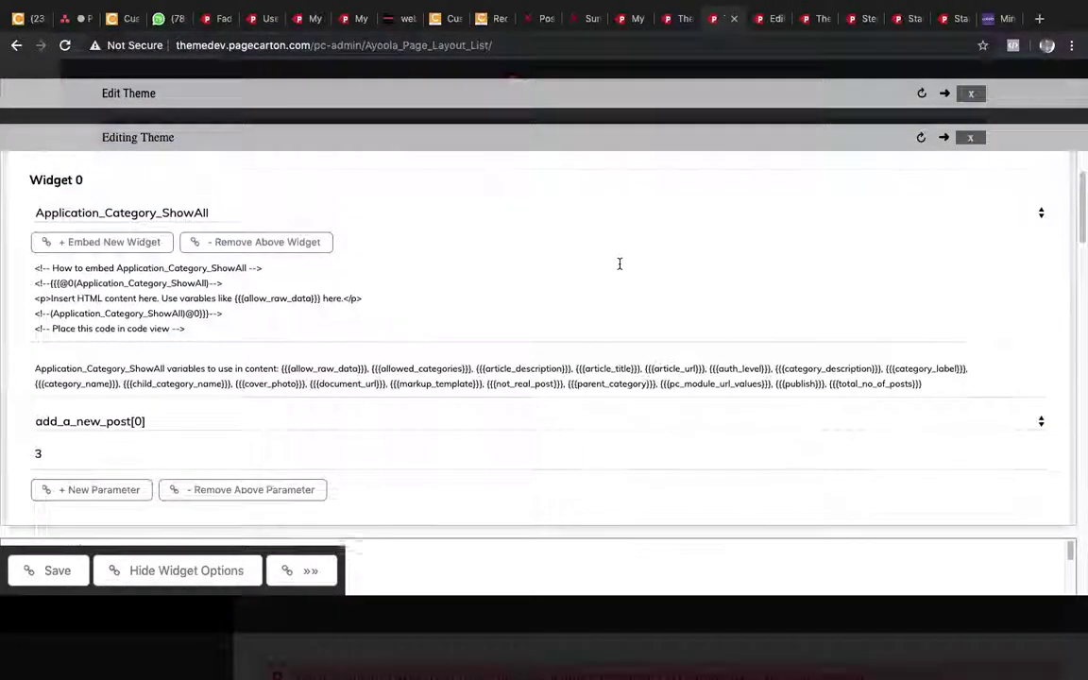
{"action": "scroll", "coordinate": [619, 264], "scroll_direction": "up", "scroll_amount": 1}
{"action": "scroll", "coordinate": [619, 263], "scroll_direction": "down", "scroll_amount": 4}
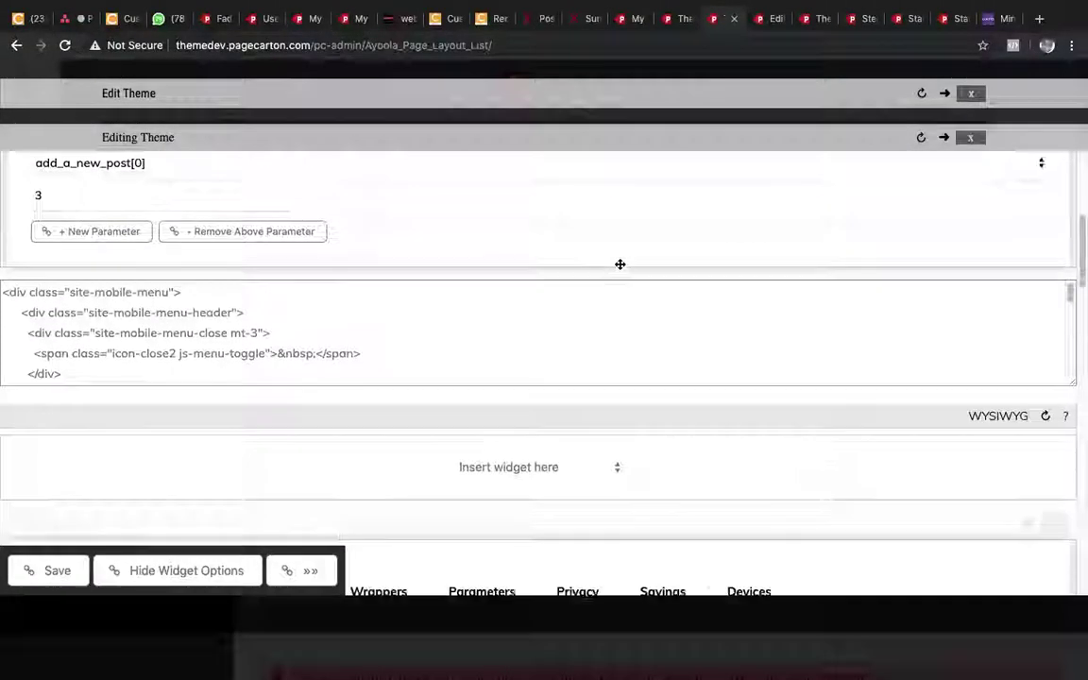
{"action": "scroll", "coordinate": [619, 263], "scroll_direction": "down", "scroll_amount": 1}
{"action": "scroll", "coordinate": [681, 352], "scroll_direction": "down", "scroll_amount": 3}
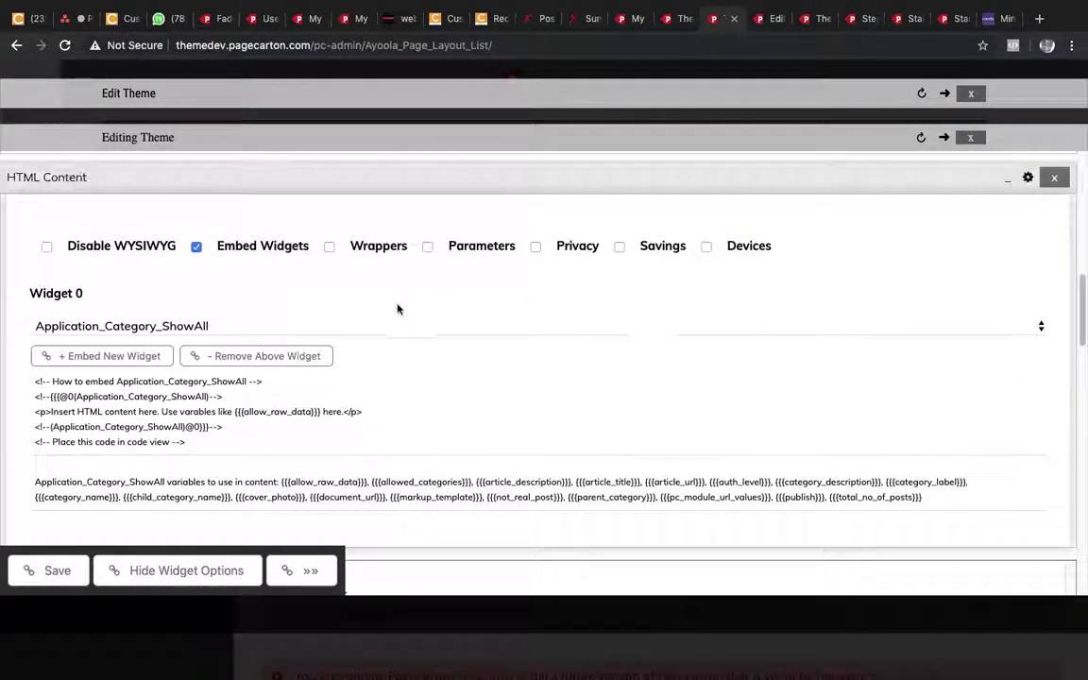
{"action": "scroll", "coordinate": [513, 408], "scroll_direction": "down", "scroll_amount": 1}
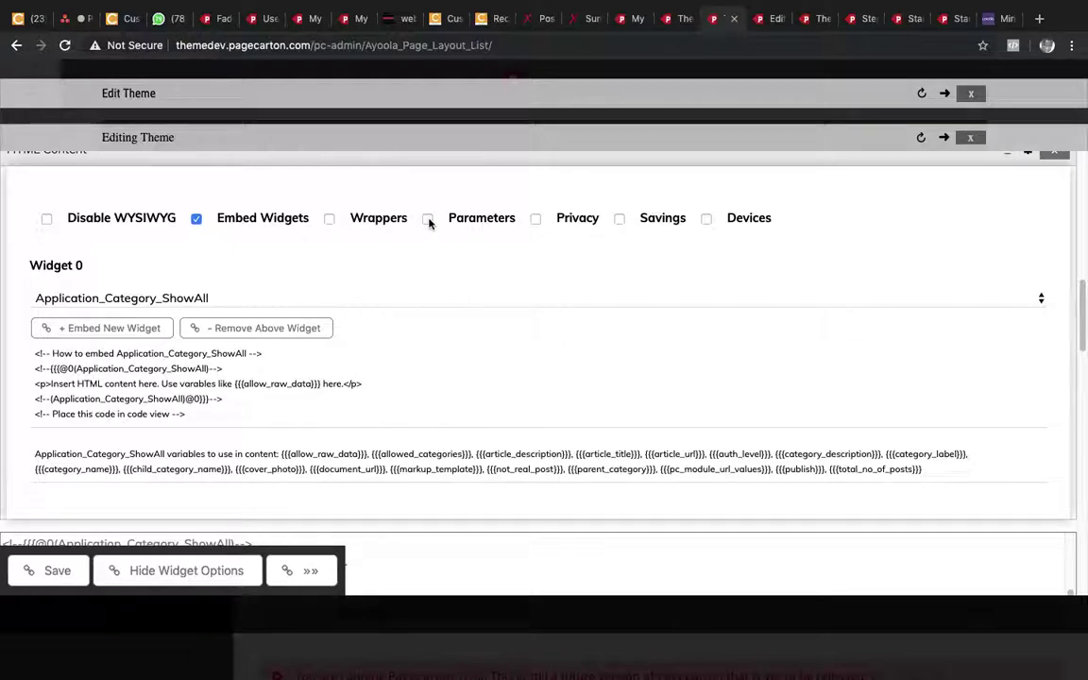
{"action": "left_click", "coordinate": [429, 219]}
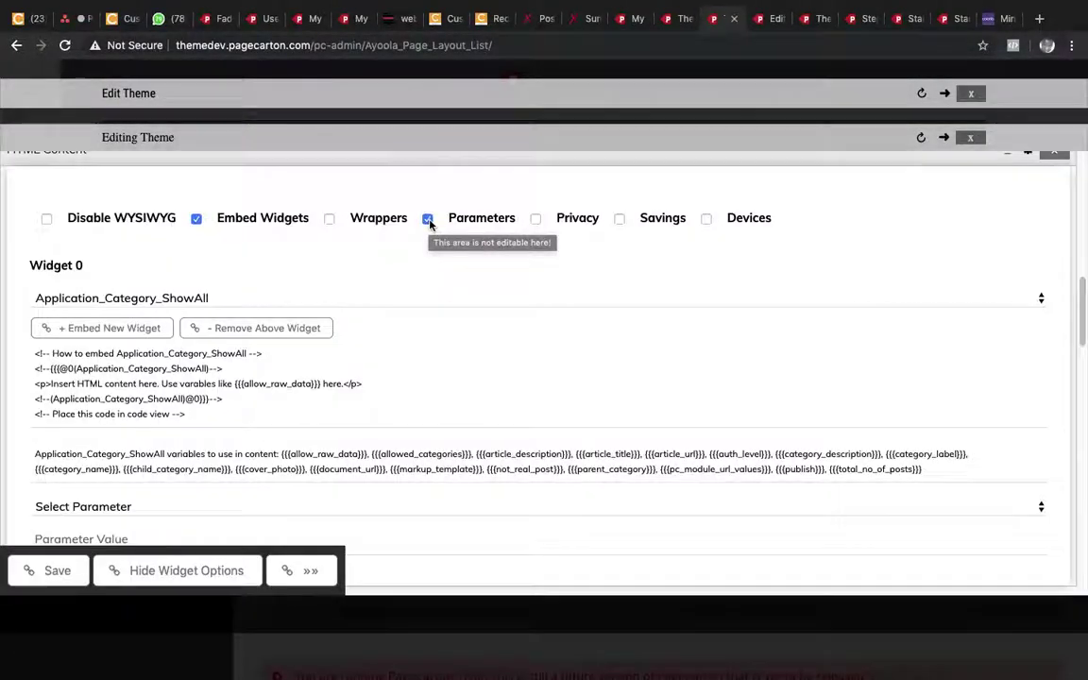
Set the header block's add_a_new_post[0] parameter to 3 and save the theme.
{"action": "scroll", "coordinate": [401, 311], "scroll_direction": "down", "scroll_amount": 3}
{"action": "left_click", "coordinate": [238, 302]}
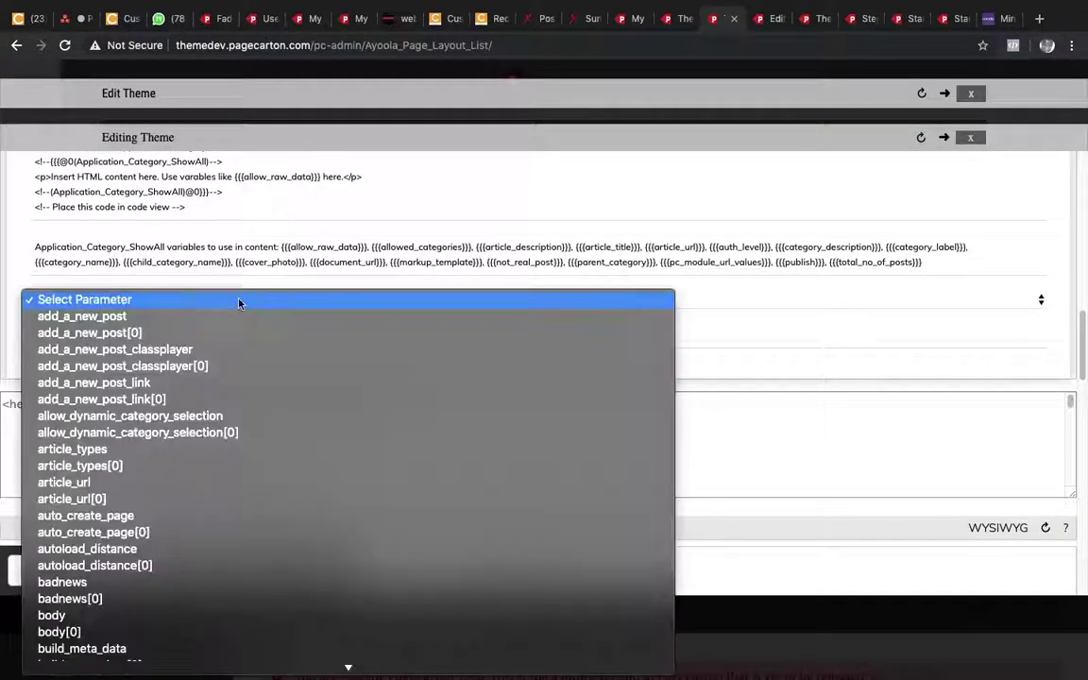
{"action": "left_click", "coordinate": [184, 333]}
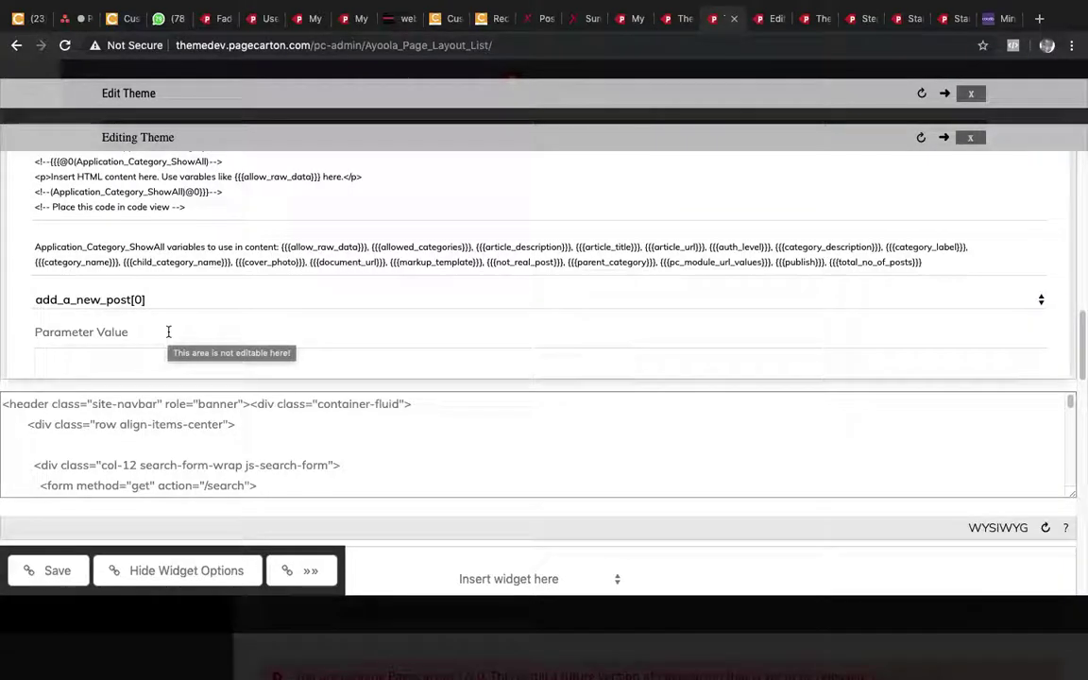
{"action": "left_click", "coordinate": [169, 332]}
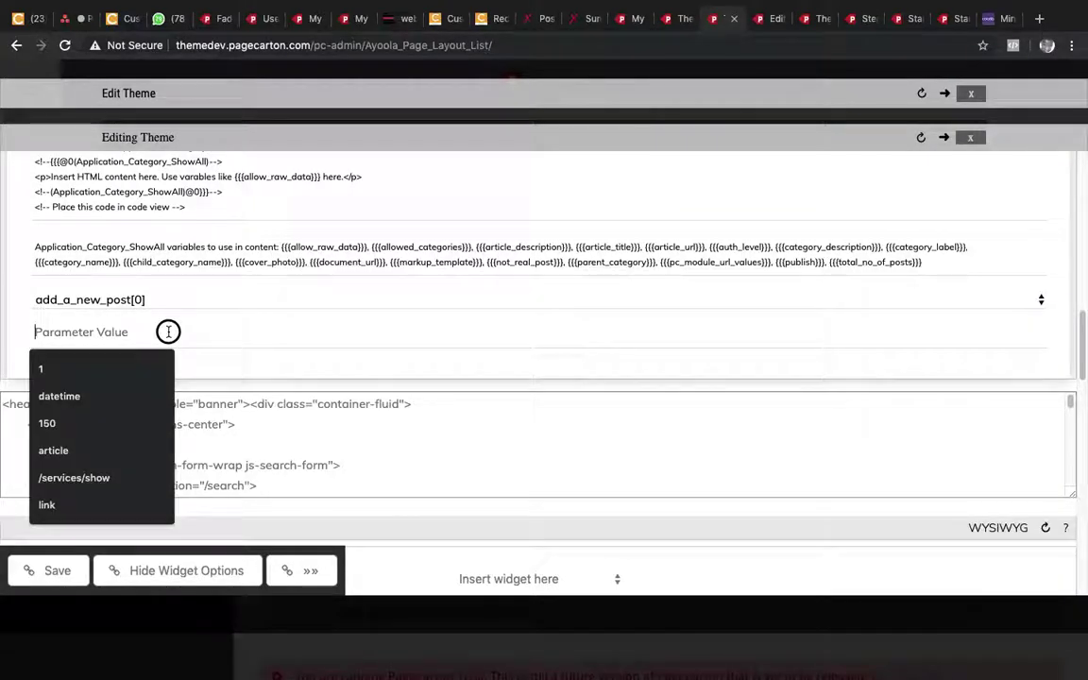
{"action": "type", "text": "3"}
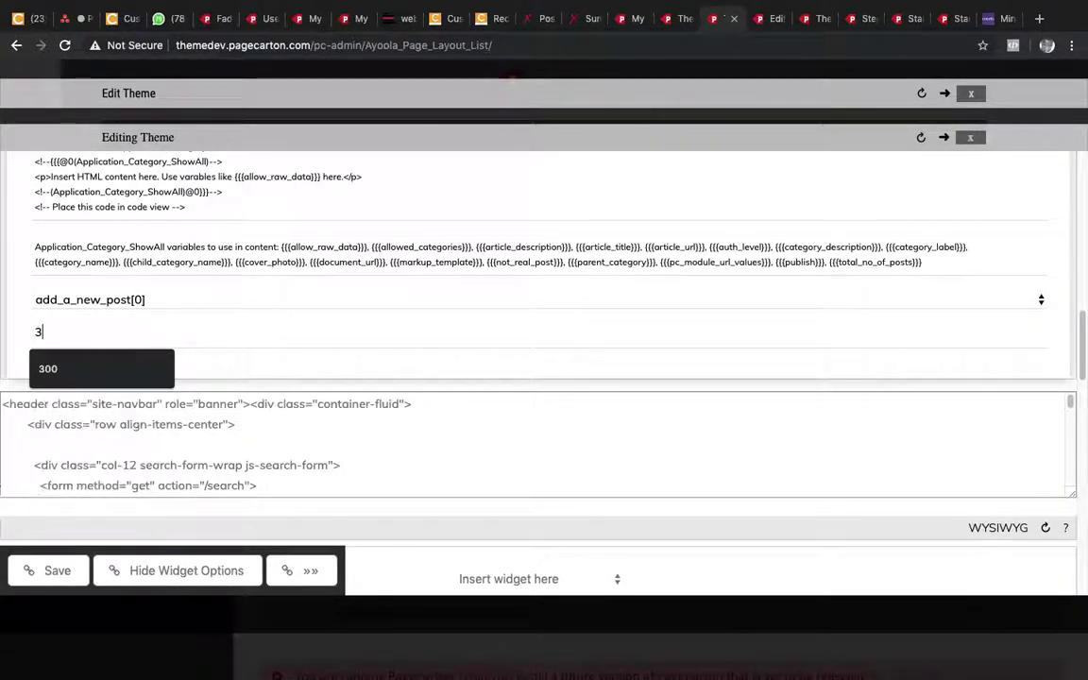
{"action": "left_click", "coordinate": [194, 367]}
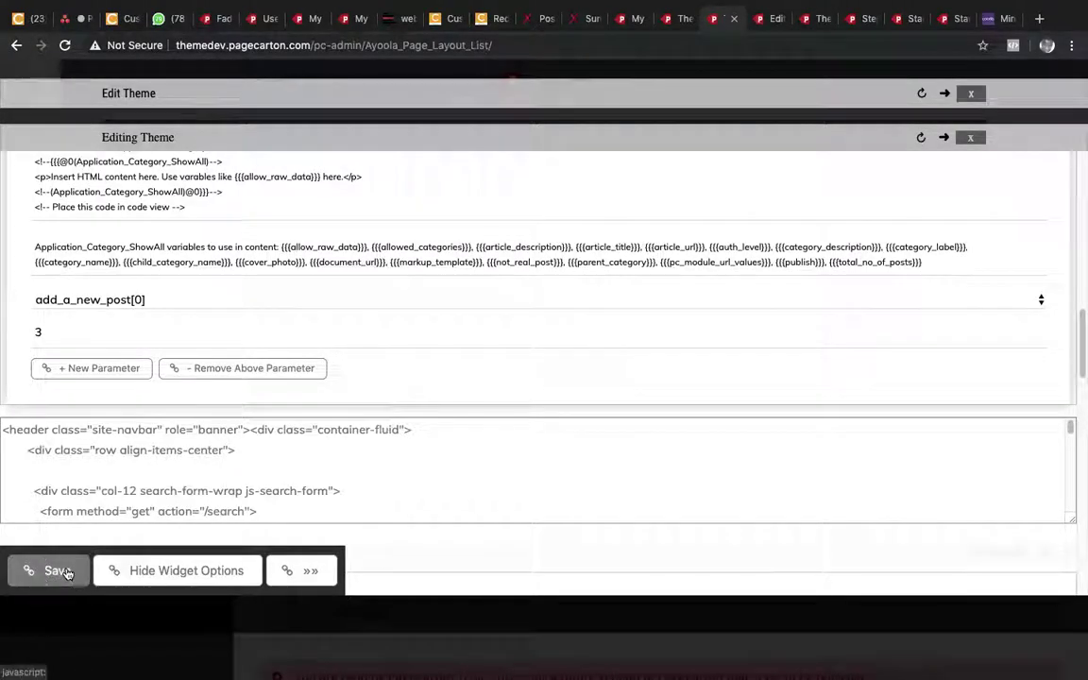
{"action": "left_click", "coordinate": [56, 570]}
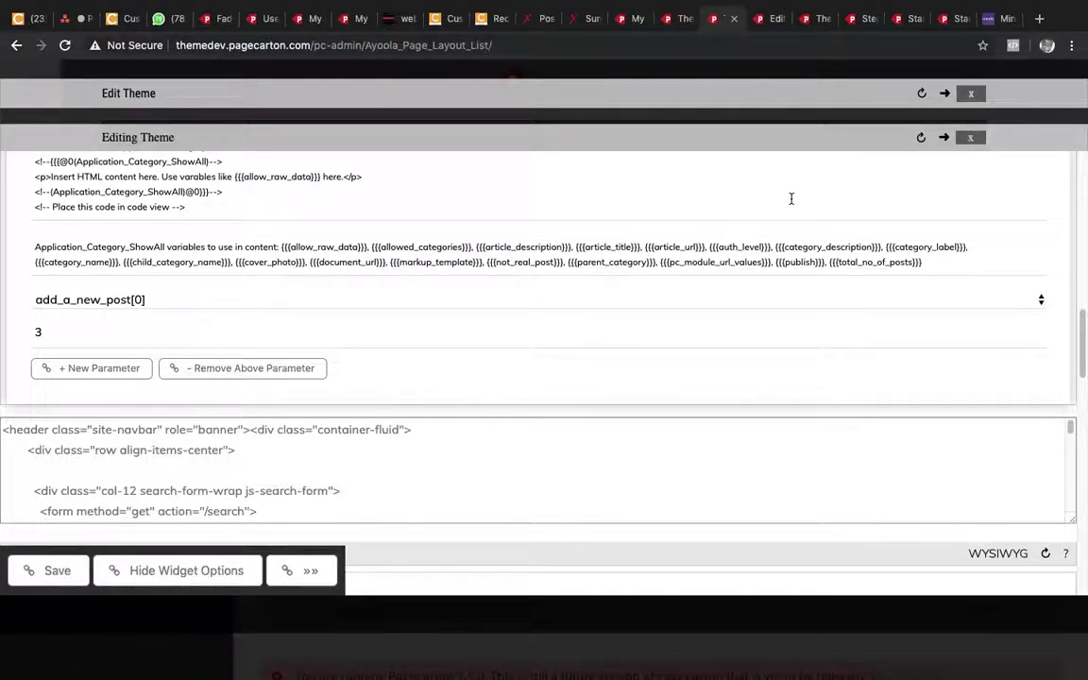
Consult the theme creation guide, reload the miniblog preview, and review its header navigation and post sections.
{"action": "left_click", "coordinate": [859, 19]}
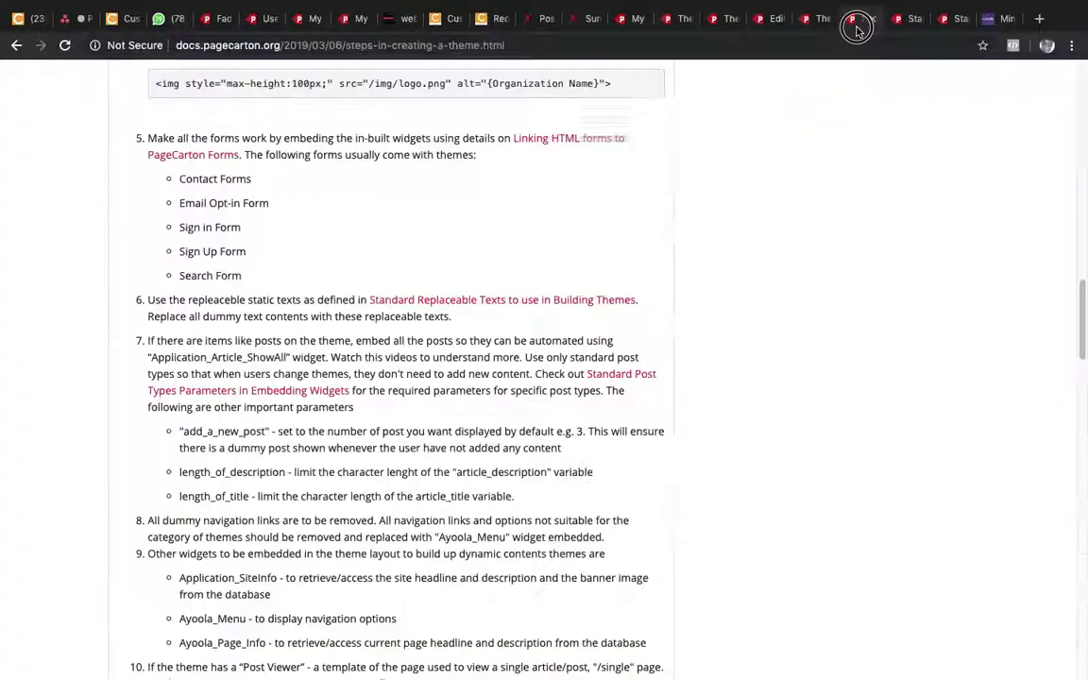
{"action": "left_click", "coordinate": [808, 19]}
{"action": "left_click", "coordinate": [745, 49]}
{"action": "key", "text": "Return"}
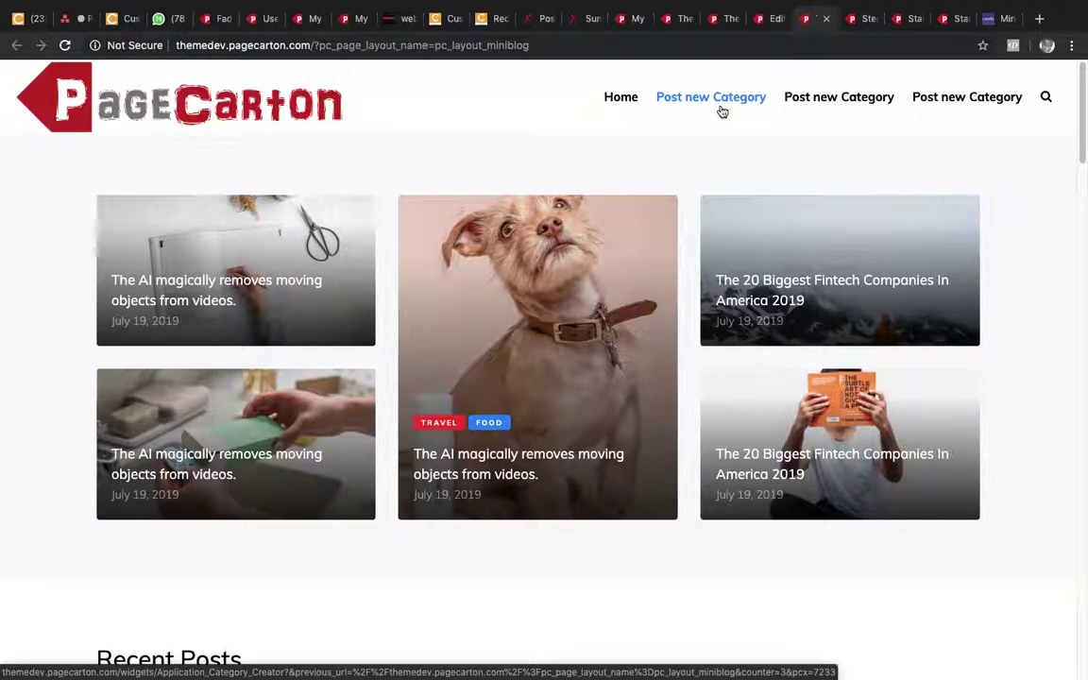
{"action": "scroll", "coordinate": [553, 327], "scroll_direction": "down", "scroll_amount": 1}
{"action": "scroll", "coordinate": [552, 327], "scroll_direction": "down", "scroll_amount": 7}
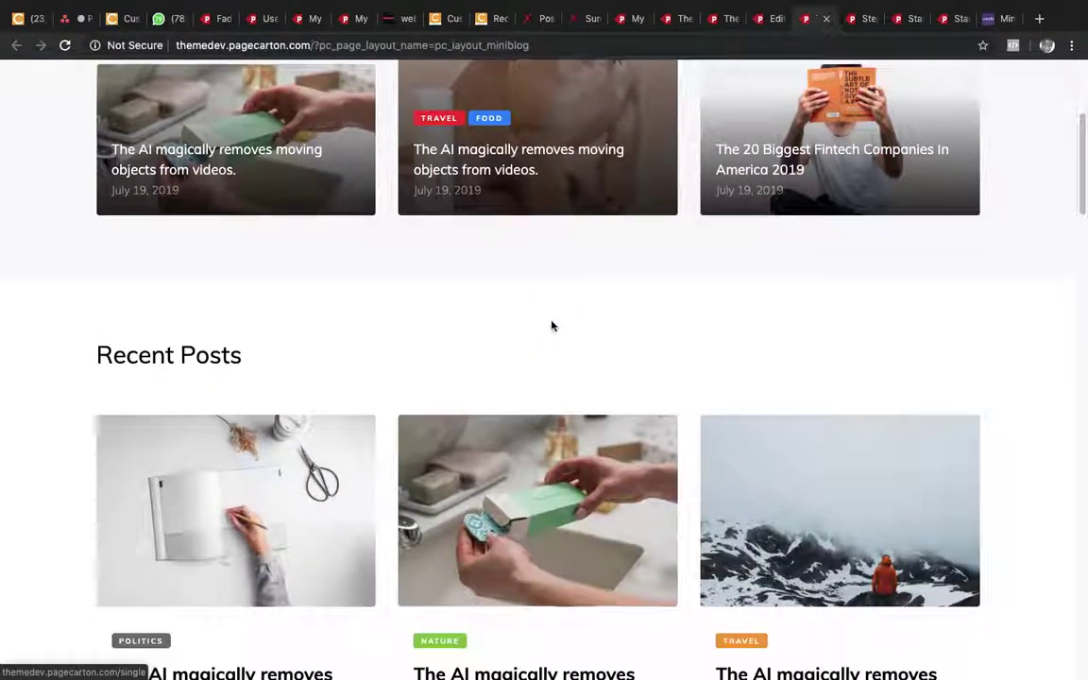
{"action": "scroll", "coordinate": [552, 327], "scroll_direction": "up", "scroll_amount": 2}
{"action": "scroll", "coordinate": [552, 327], "scroll_direction": "up", "scroll_amount": 1}
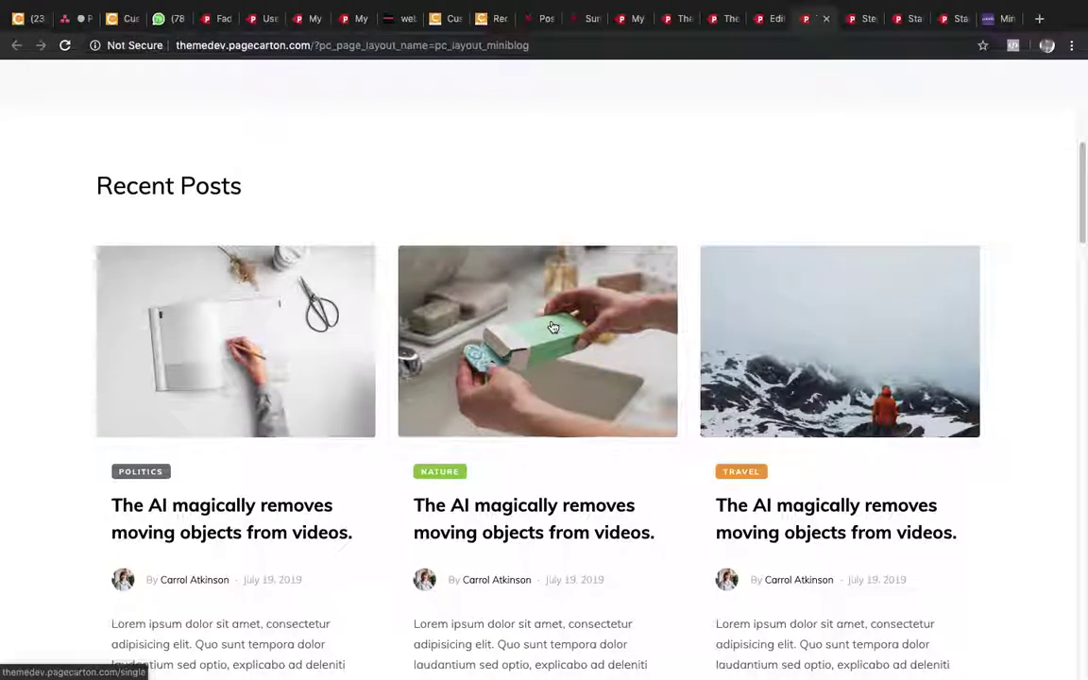
{"action": "scroll", "coordinate": [552, 326], "scroll_direction": "up", "scroll_amount": 5}
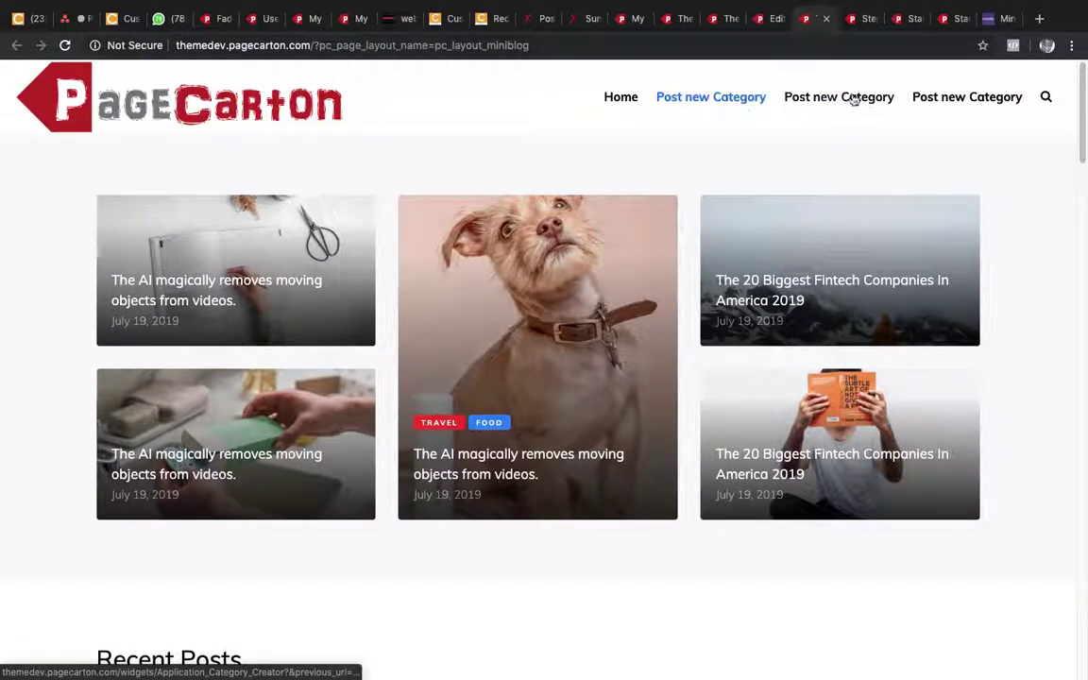
Examine the footer block's navigation links in the theme editor, in both the WYSIWYG view and its enlarged code view.
{"action": "left_click", "coordinate": [675, 19]}
{"action": "left_click", "coordinate": [723, 19]}
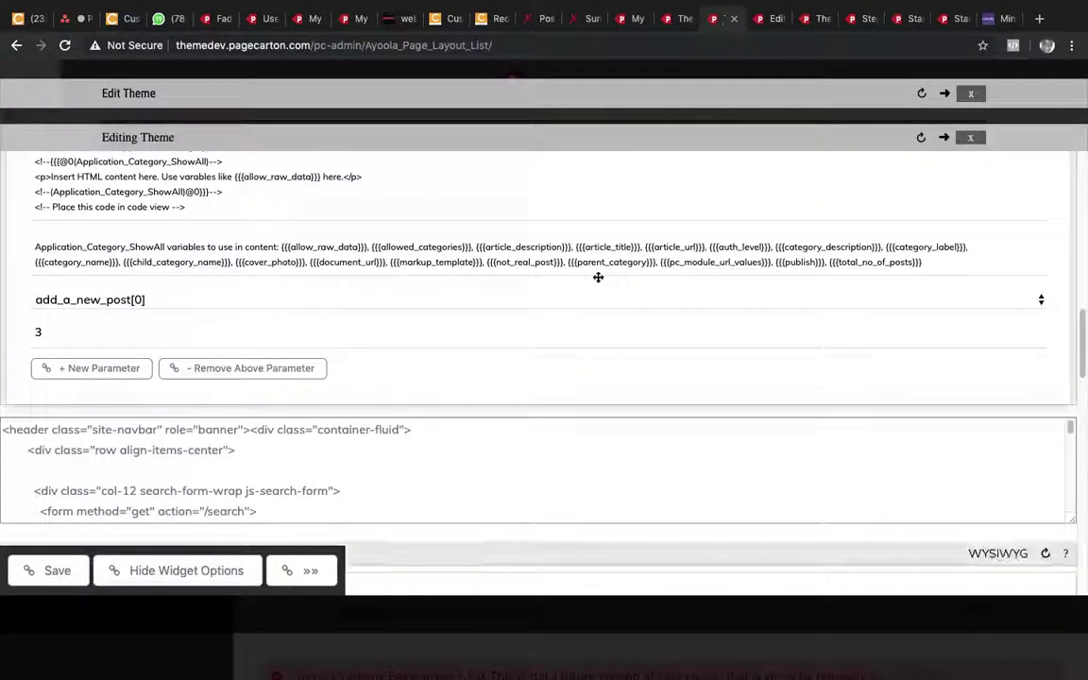
{"action": "scroll", "coordinate": [597, 279], "scroll_direction": "down", "scroll_amount": 15}
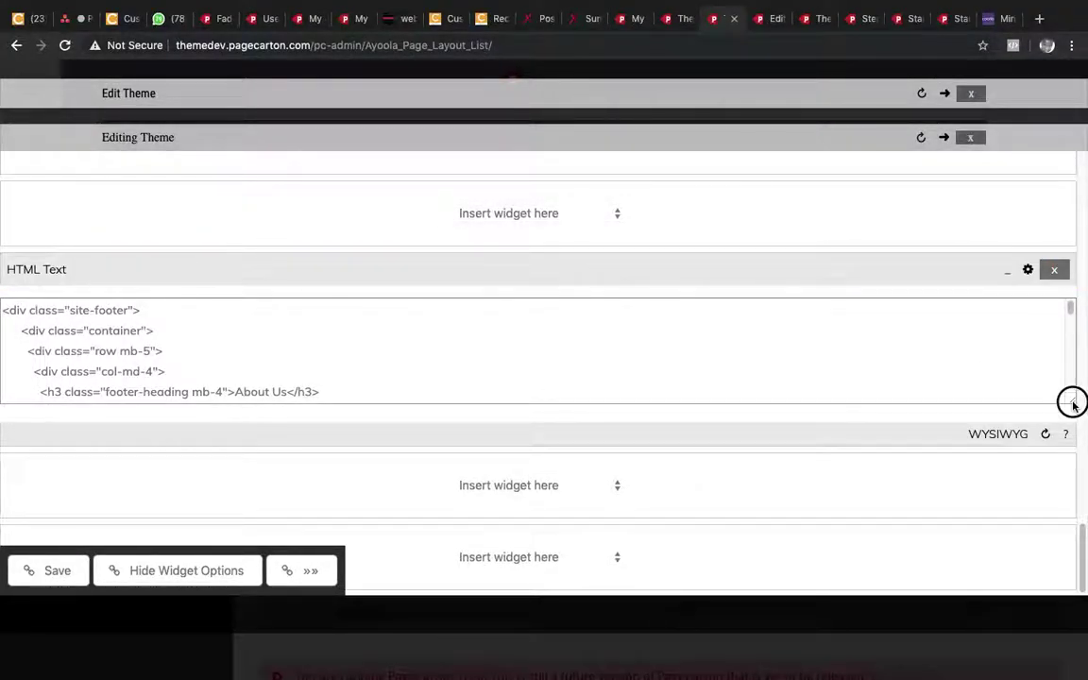
{"action": "left_click", "coordinate": [982, 426]}
{"action": "scroll", "coordinate": [982, 425], "scroll_direction": "down", "scroll_amount": 3}
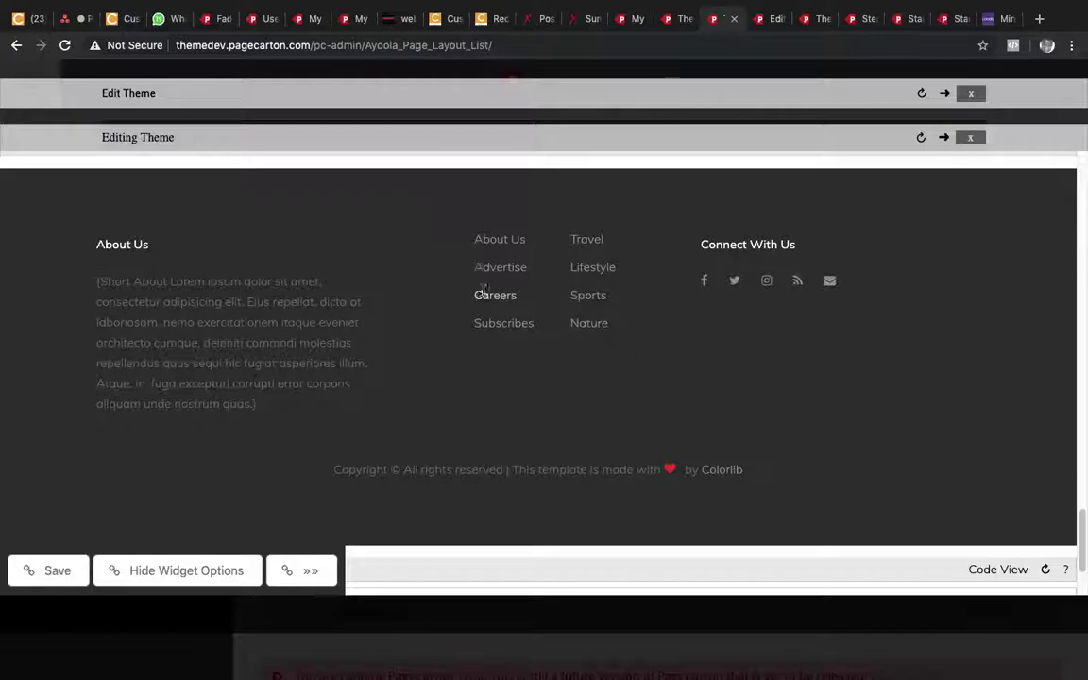
{"action": "left_click", "coordinate": [980, 570]}
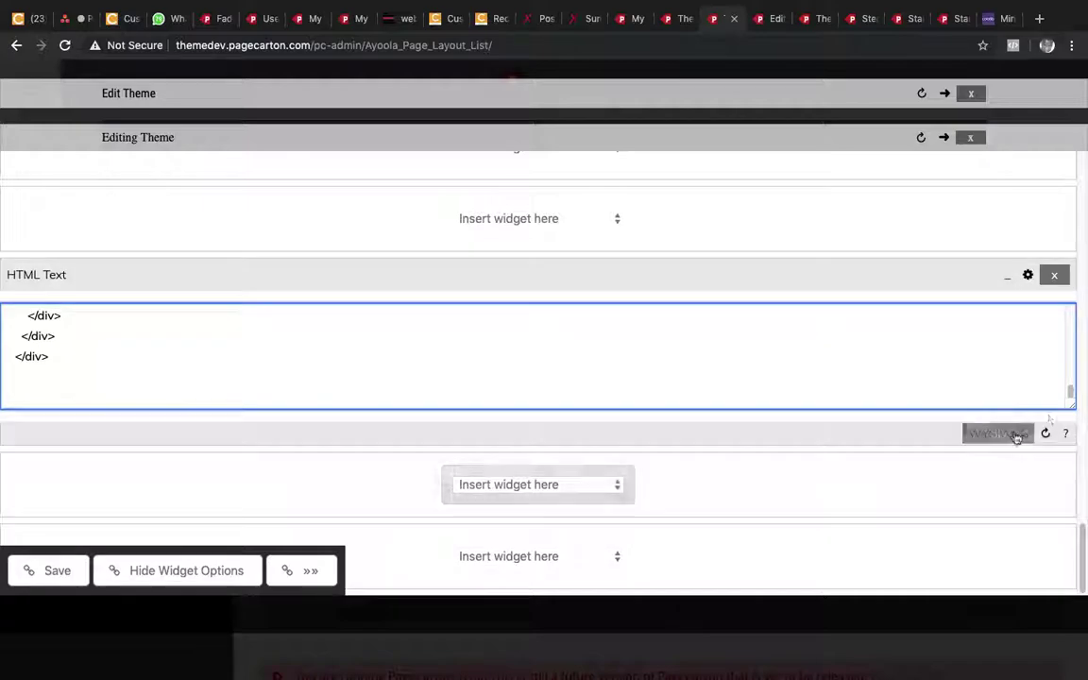
{"action": "left_click_drag", "start_coordinate": [1072, 405], "coordinate": [1069, 336]}
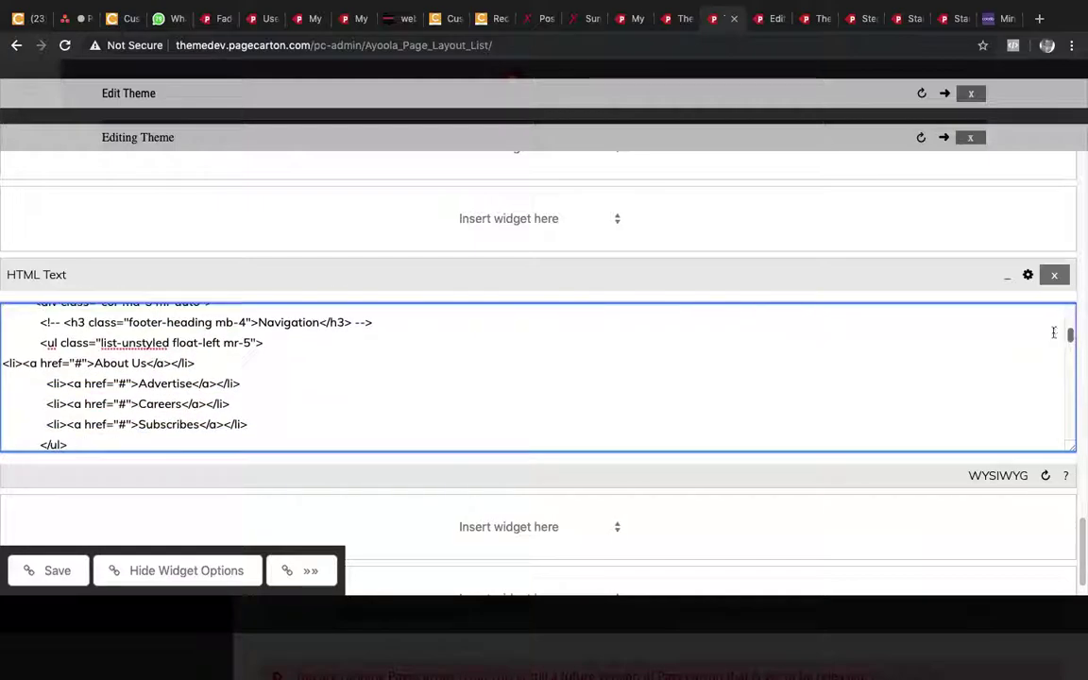
Try to enable Embed Widgets for the footer HTML Text block.
{"action": "left_click", "coordinate": [1030, 275]}
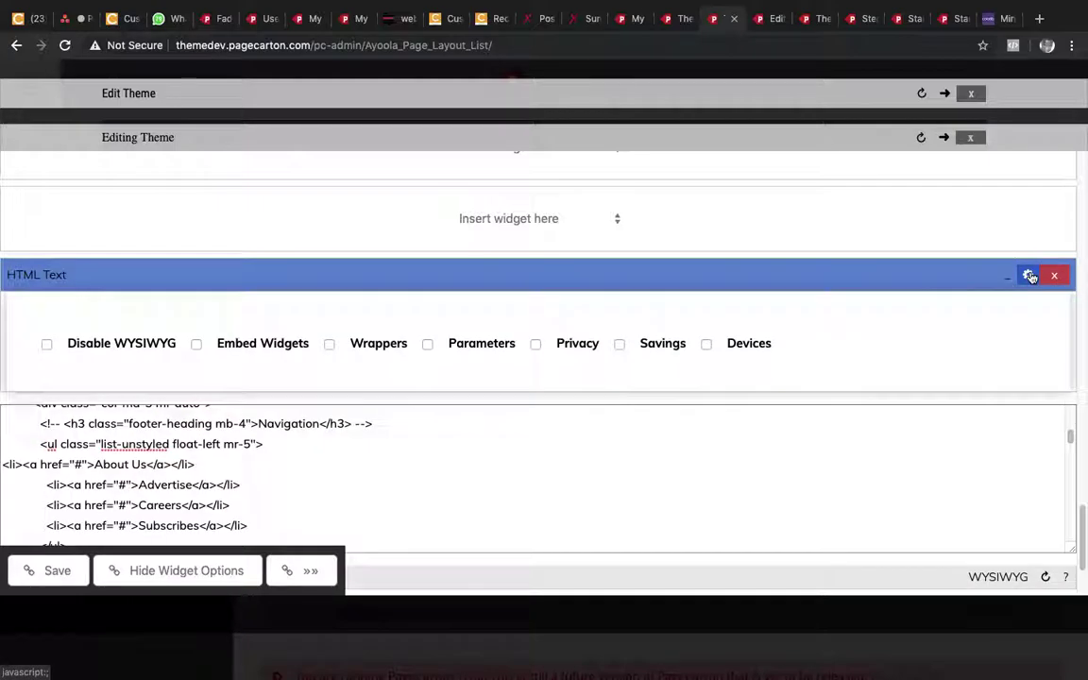
{"action": "left_click", "coordinate": [247, 346]}
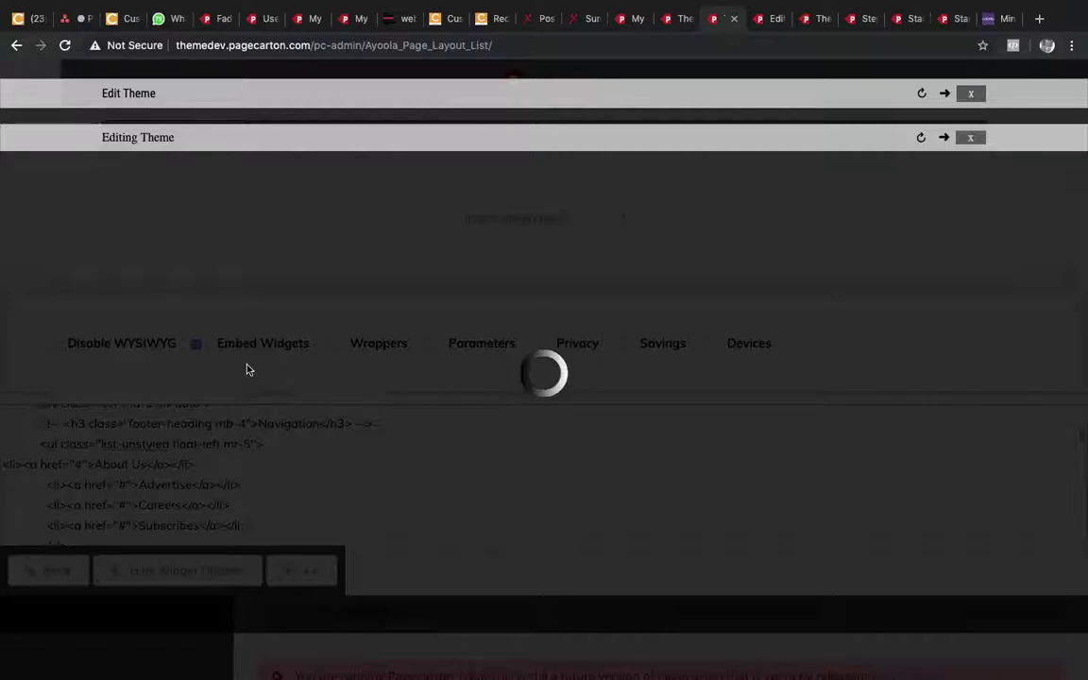
{"action": "left_click", "coordinate": [672, 133]}
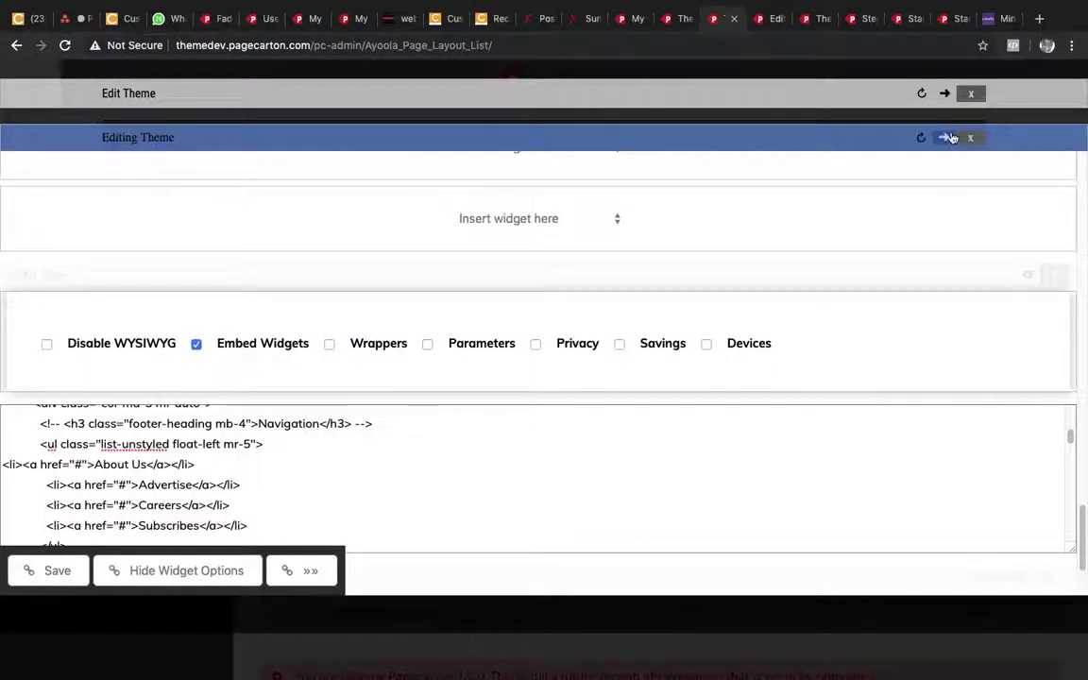
Open the miniblog template editor in its own tab, show widget options, and enable Embed Widgets for the footer HTML block.
{"action": "left_click", "coordinate": [948, 138]}
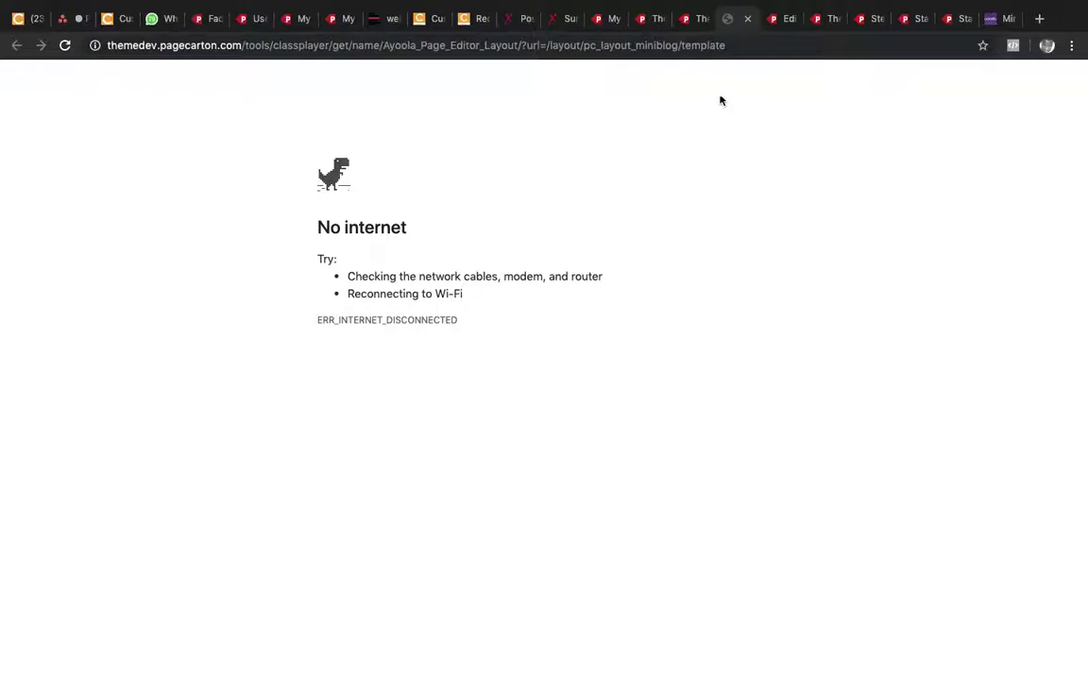
{"action": "mouse_move", "coordinate": [706, 4]}
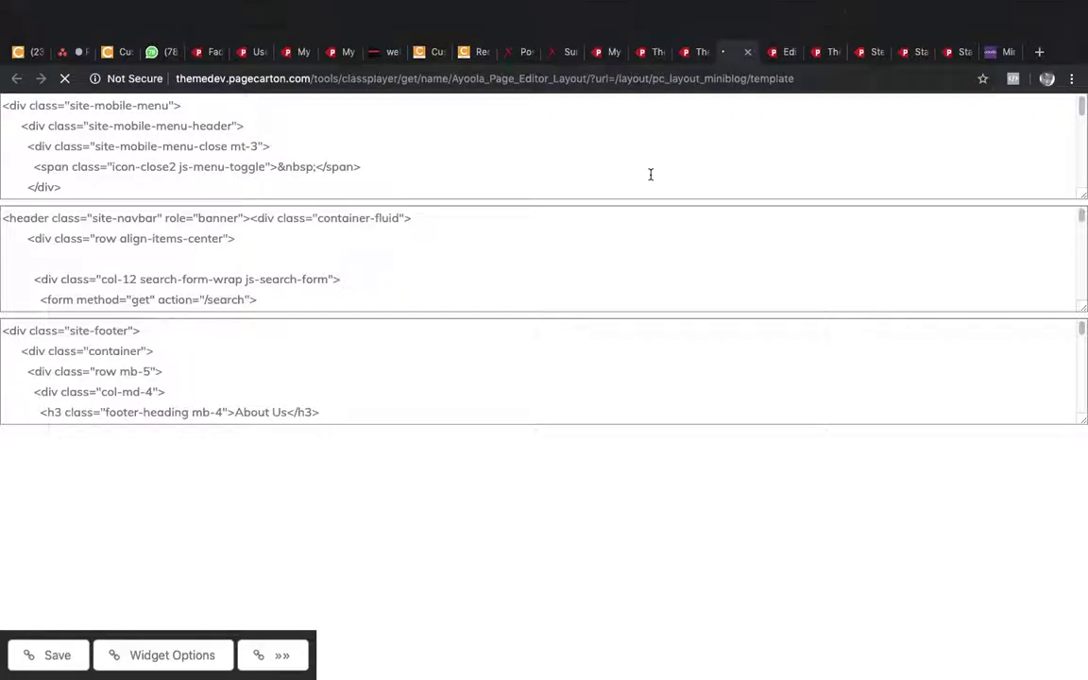
{"action": "left_click", "coordinate": [172, 654]}
{"action": "scroll", "coordinate": [694, 400], "scroll_direction": "down", "scroll_amount": 10}
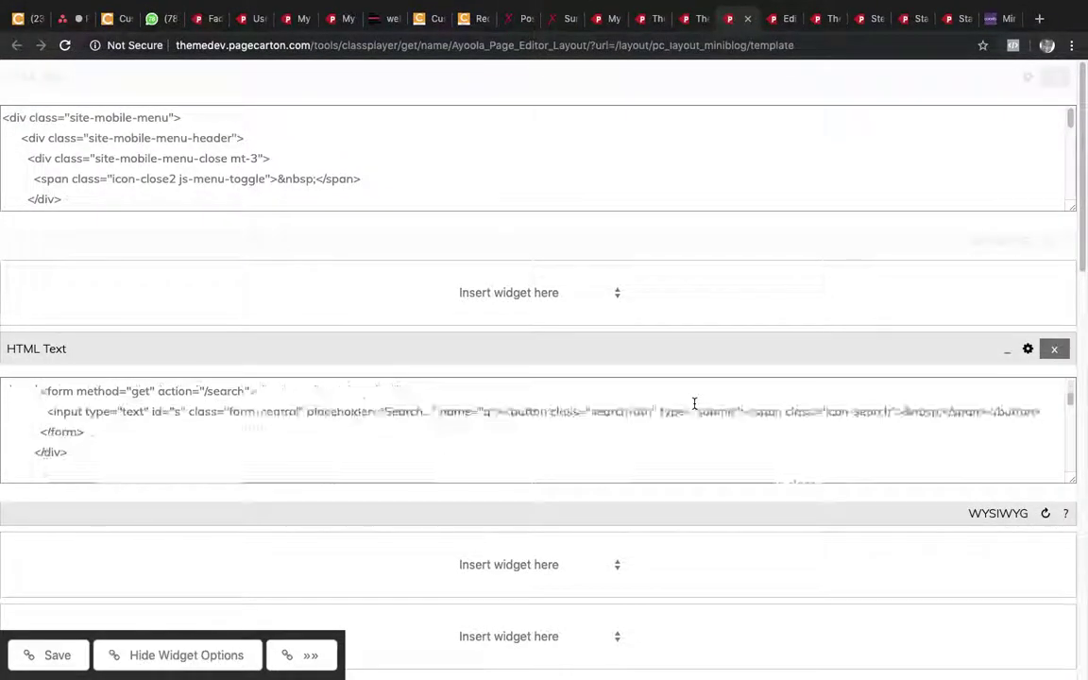
{"action": "scroll", "coordinate": [694, 403], "scroll_direction": "down", "scroll_amount": 5}
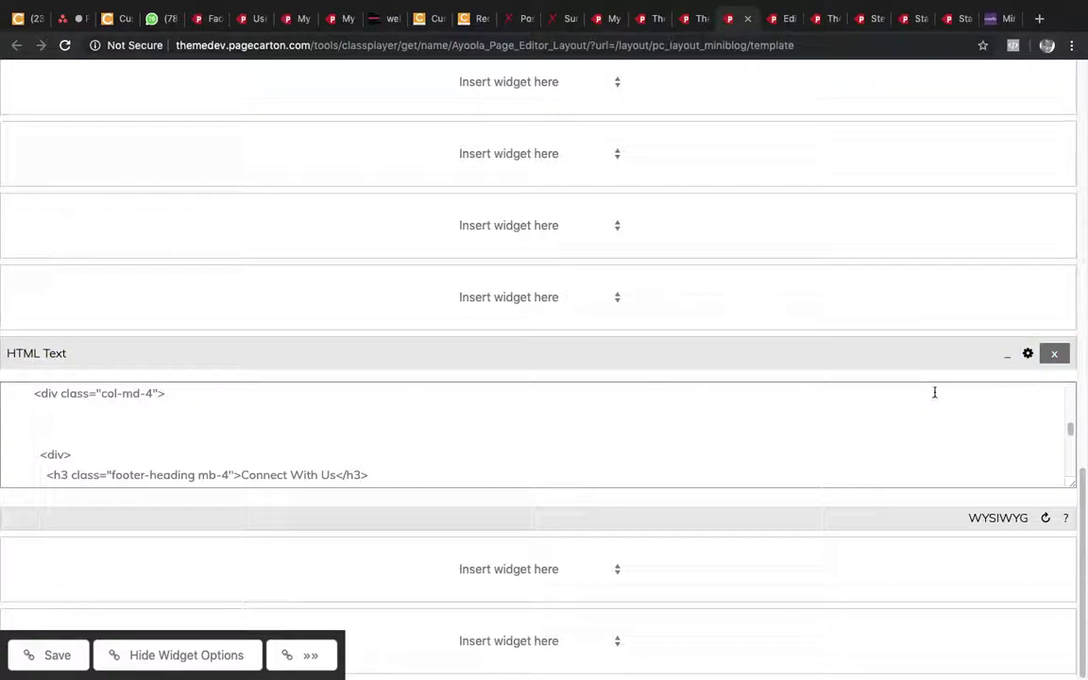
{"action": "left_click", "coordinate": [1027, 353]}
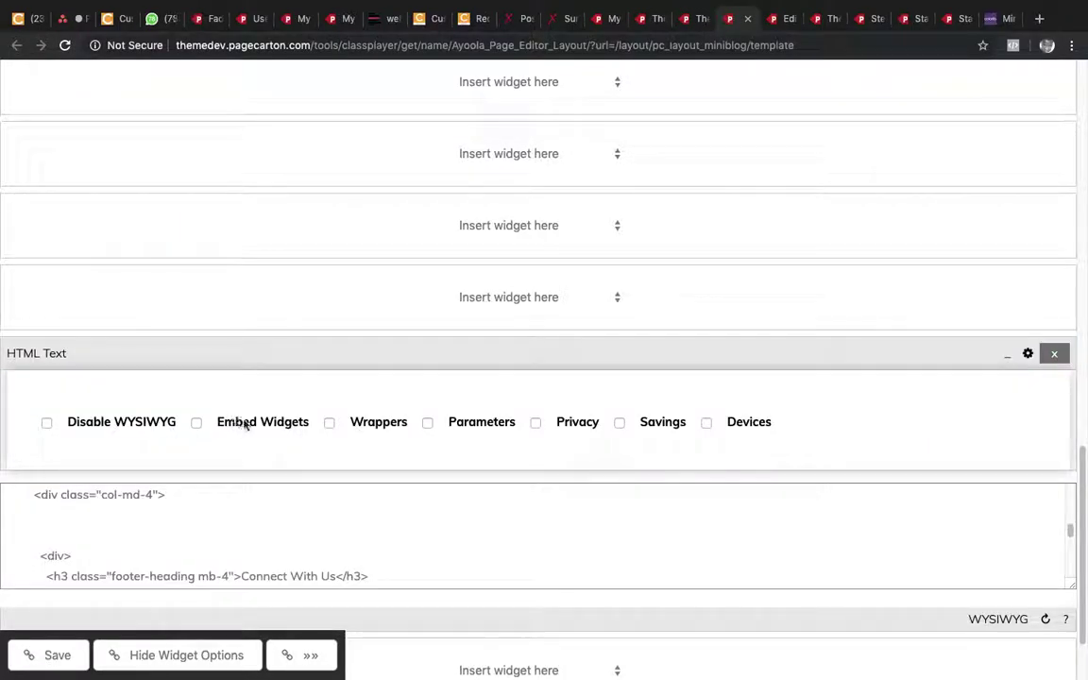
{"action": "left_click", "coordinate": [243, 422]}
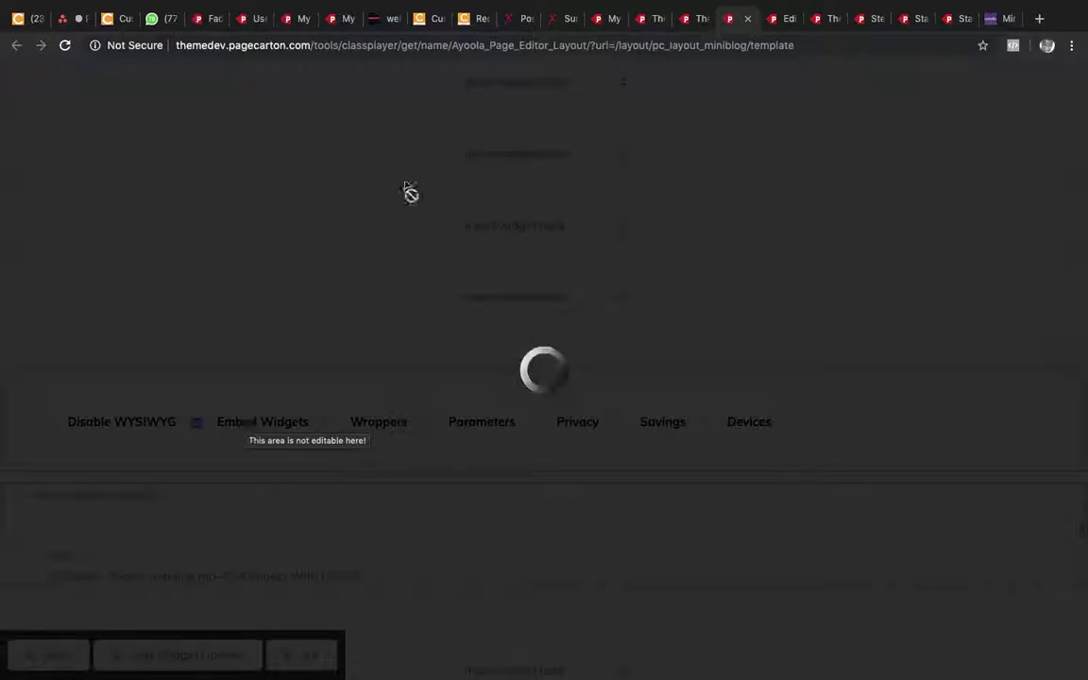
{"action": "scroll", "coordinate": [549, 365], "scroll_direction": "down", "scroll_amount": 3}
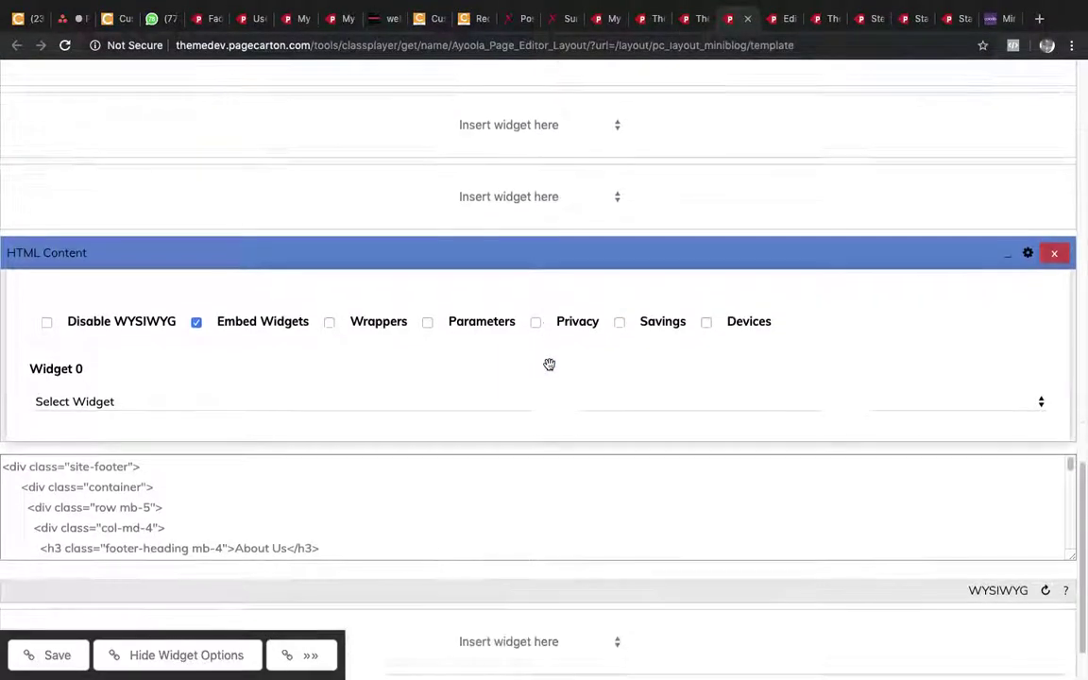
Choose Ayoola_Menu as Widget 0 to embed in the footer block.
{"action": "left_click", "coordinate": [438, 332]}
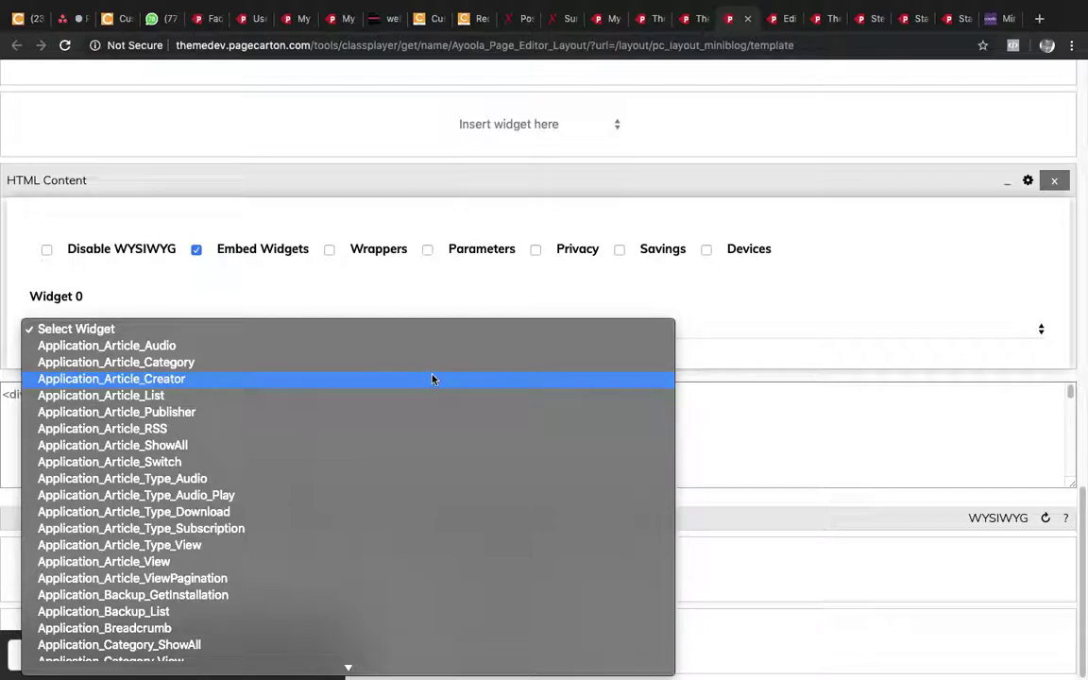
{"action": "scroll", "coordinate": [432, 379], "scroll_direction": "down", "scroll_amount": 20}
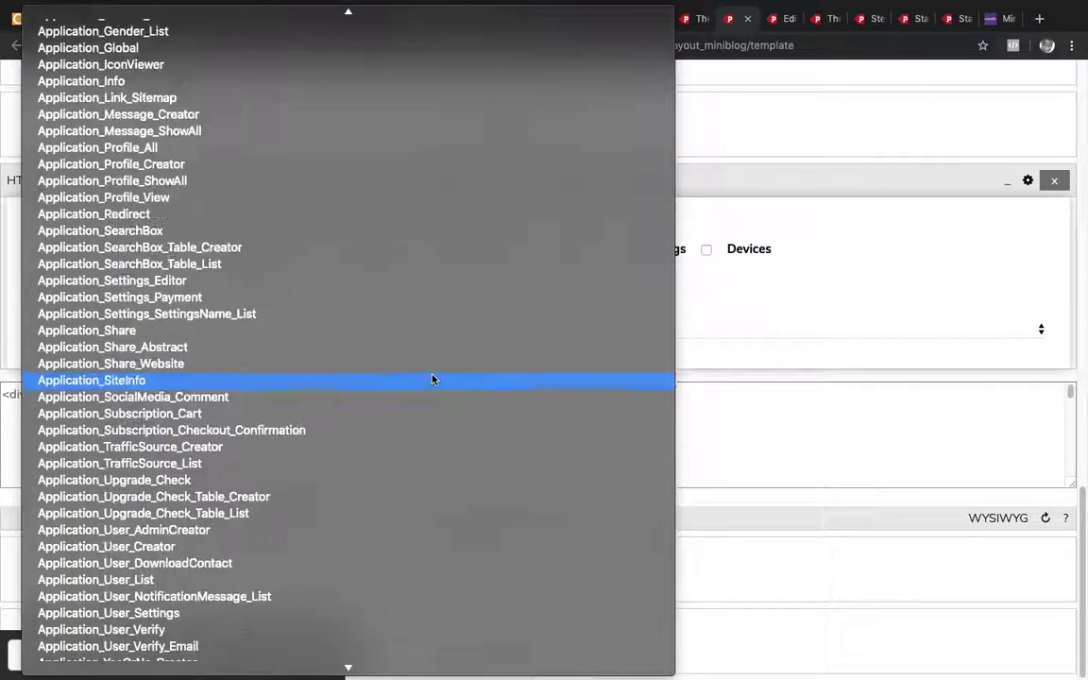
{"action": "scroll", "coordinate": [433, 378], "scroll_direction": "up", "scroll_amount": 20}
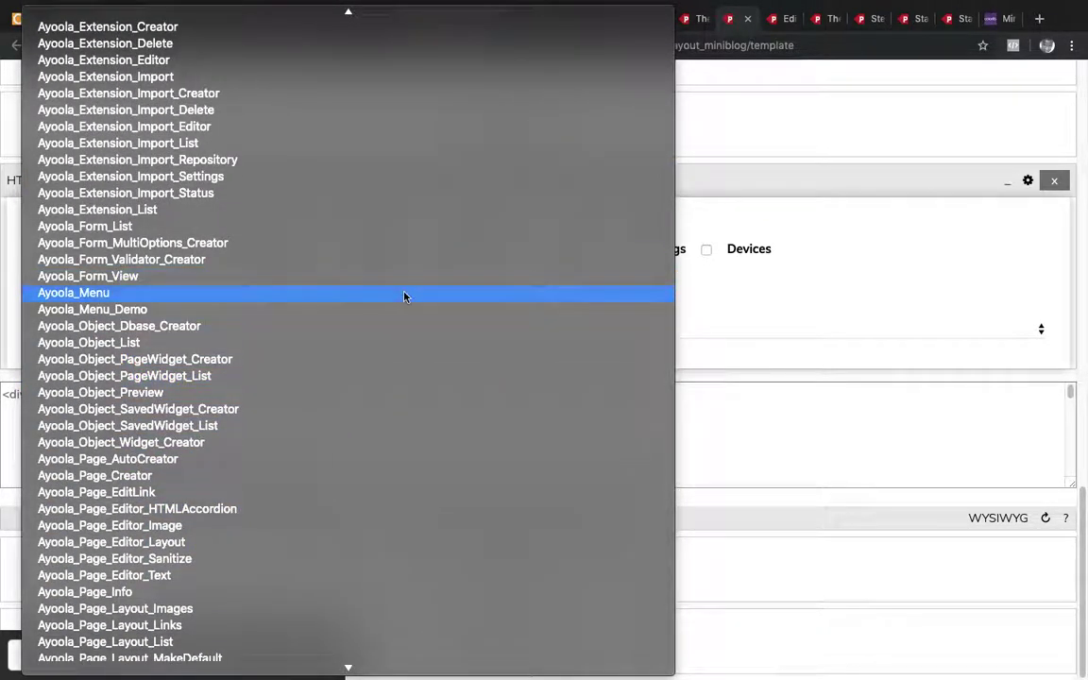
{"action": "left_click", "coordinate": [403, 294]}
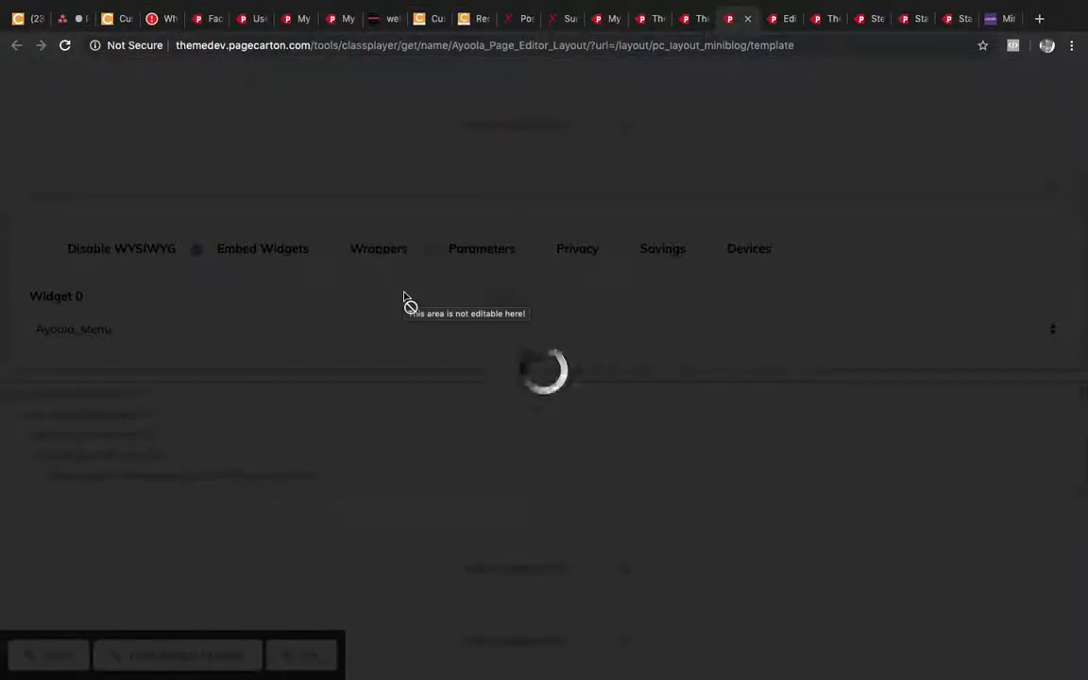
{"action": "scroll", "coordinate": [405, 306], "scroll_direction": "down", "scroll_amount": 4}
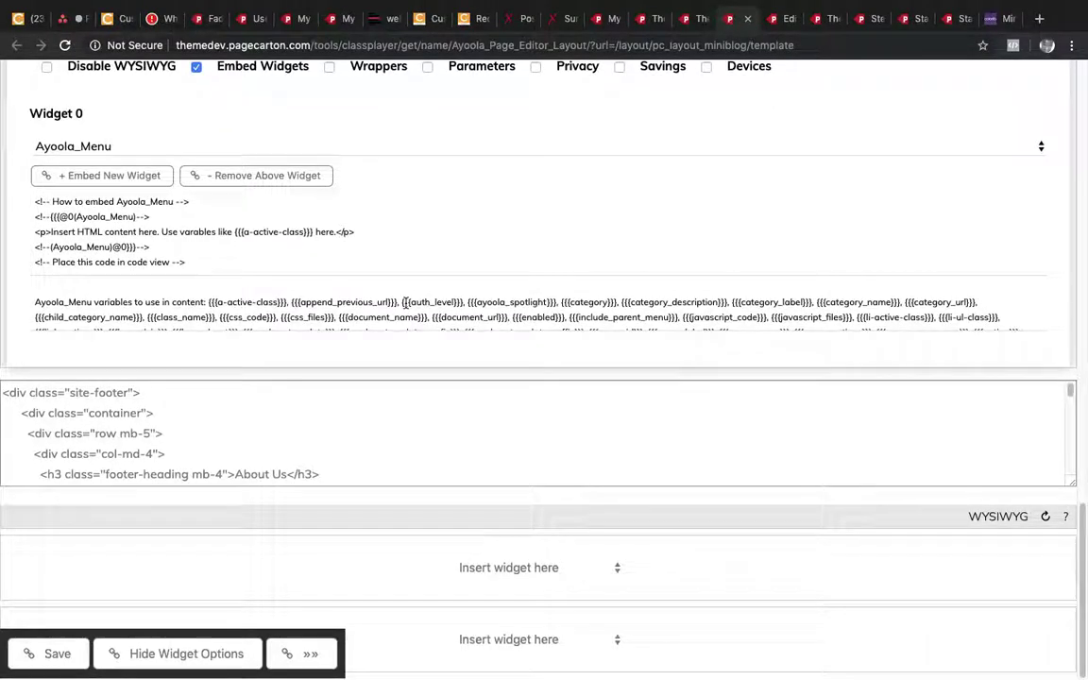
Enlarge the footer's code area and examine the markup of its two navigation link lists.
{"action": "scroll", "coordinate": [346, 411], "scroll_direction": "down", "scroll_amount": 5}
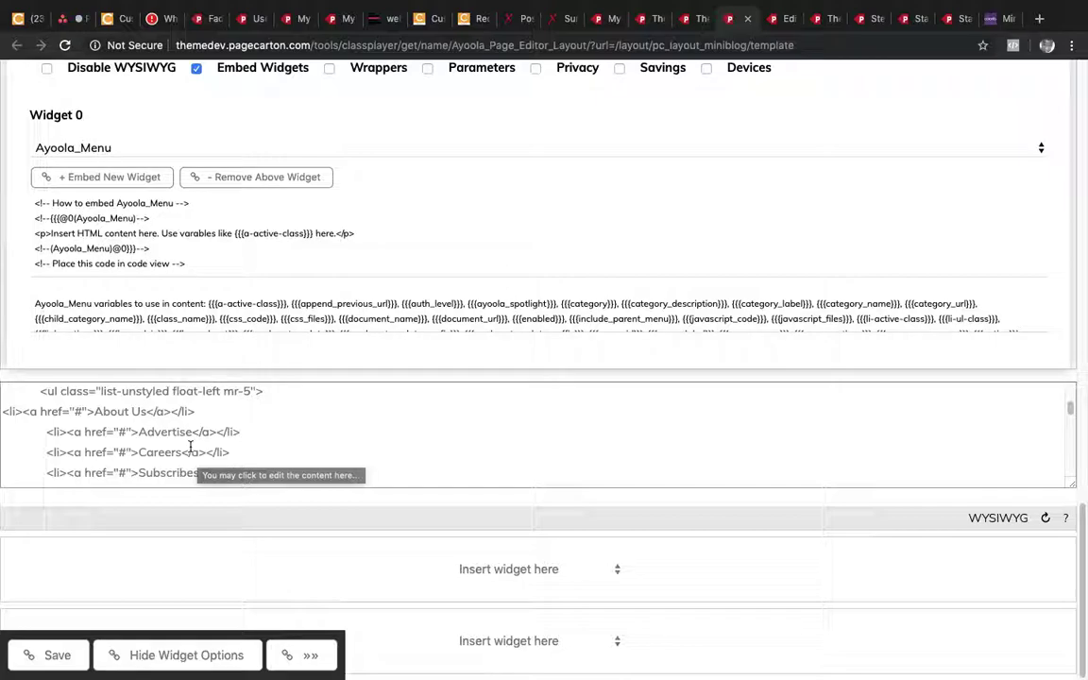
{"action": "scroll", "coordinate": [189, 446], "scroll_direction": "down", "scroll_amount": 3}
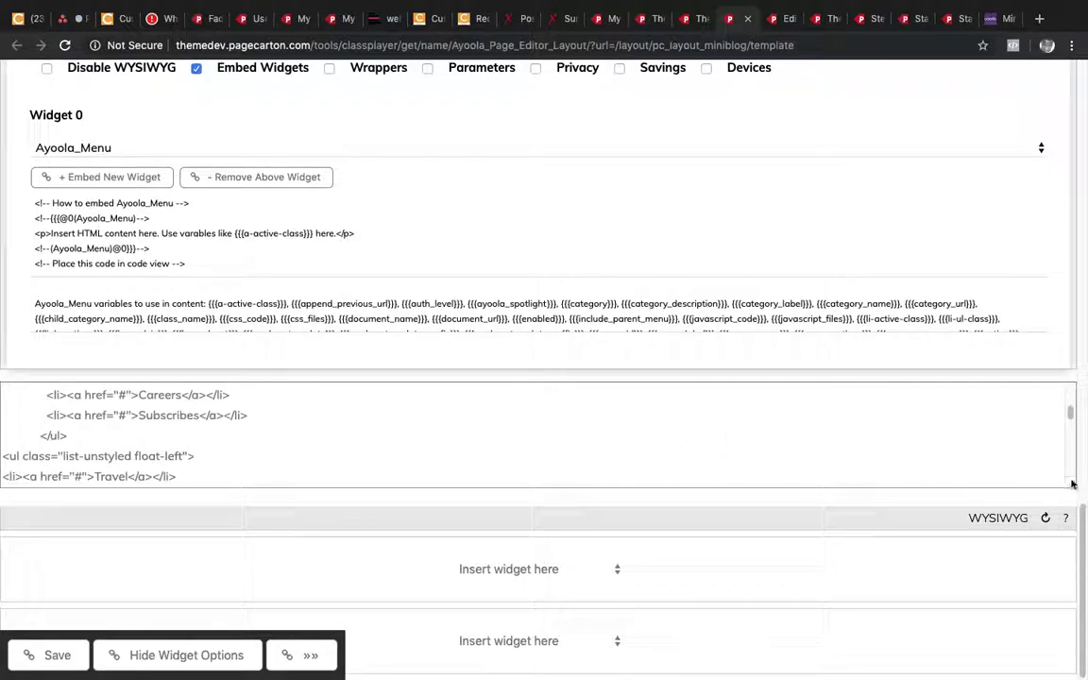
{"action": "left_click_drag", "start_coordinate": [1071, 483], "coordinate": [1061, 570]}
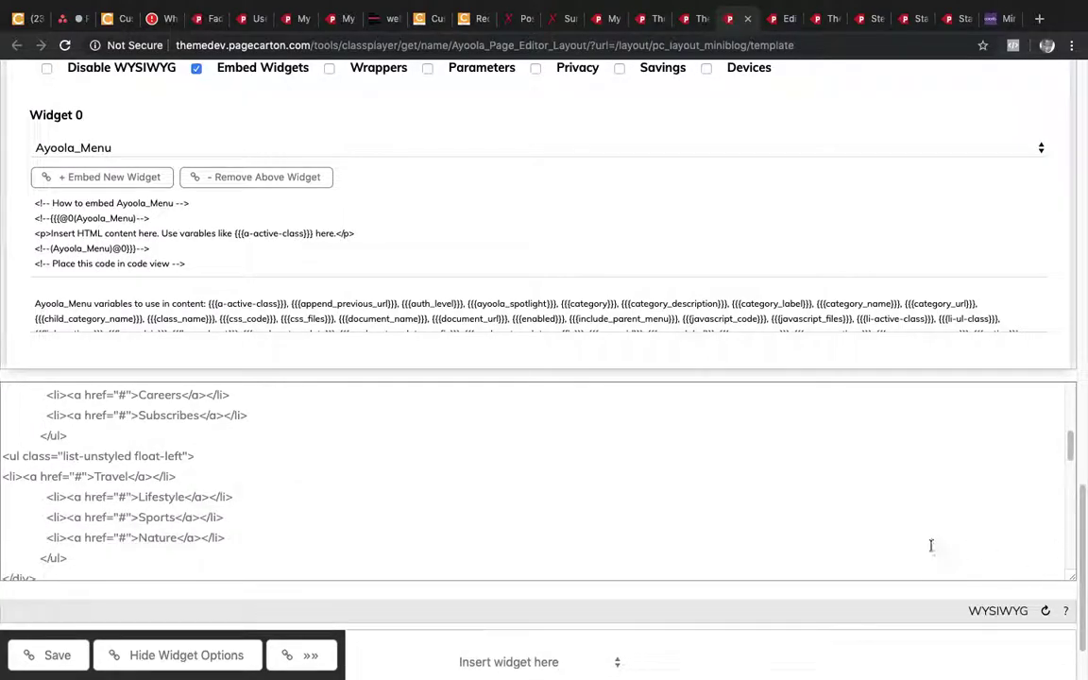
{"action": "scroll", "coordinate": [930, 545], "scroll_direction": "up", "scroll_amount": 5}
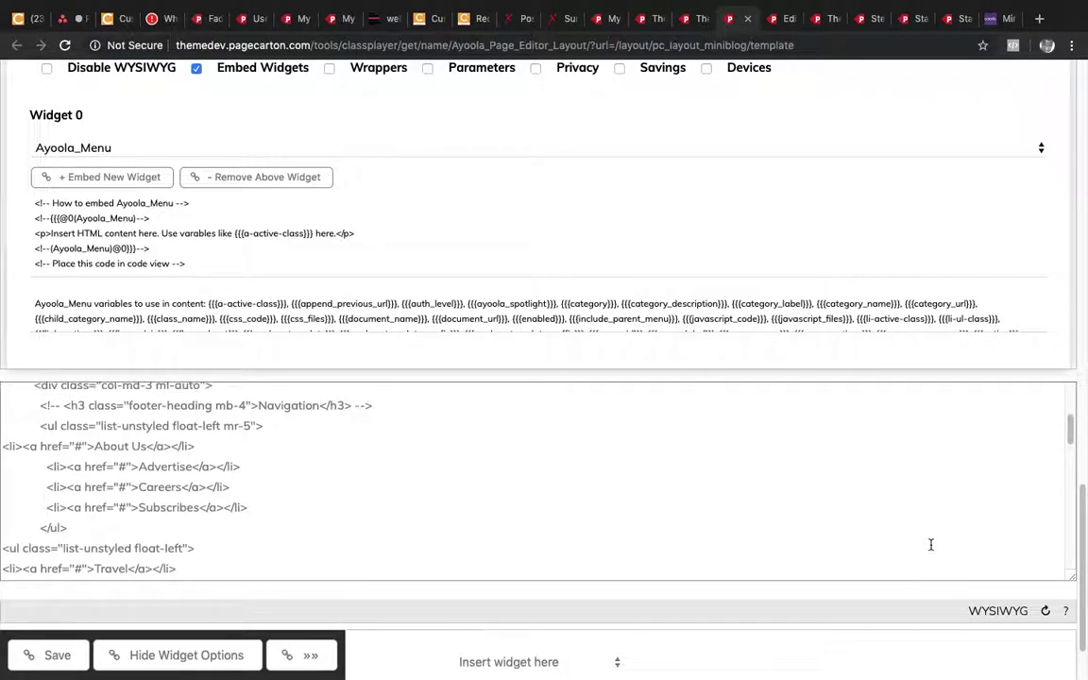
{"action": "scroll", "coordinate": [930, 545], "scroll_direction": "down", "scroll_amount": 1}
{"action": "scroll", "coordinate": [930, 544], "scroll_direction": "up", "scroll_amount": 4}
{"action": "scroll", "coordinate": [930, 545], "scroll_direction": "down", "scroll_amount": 3}
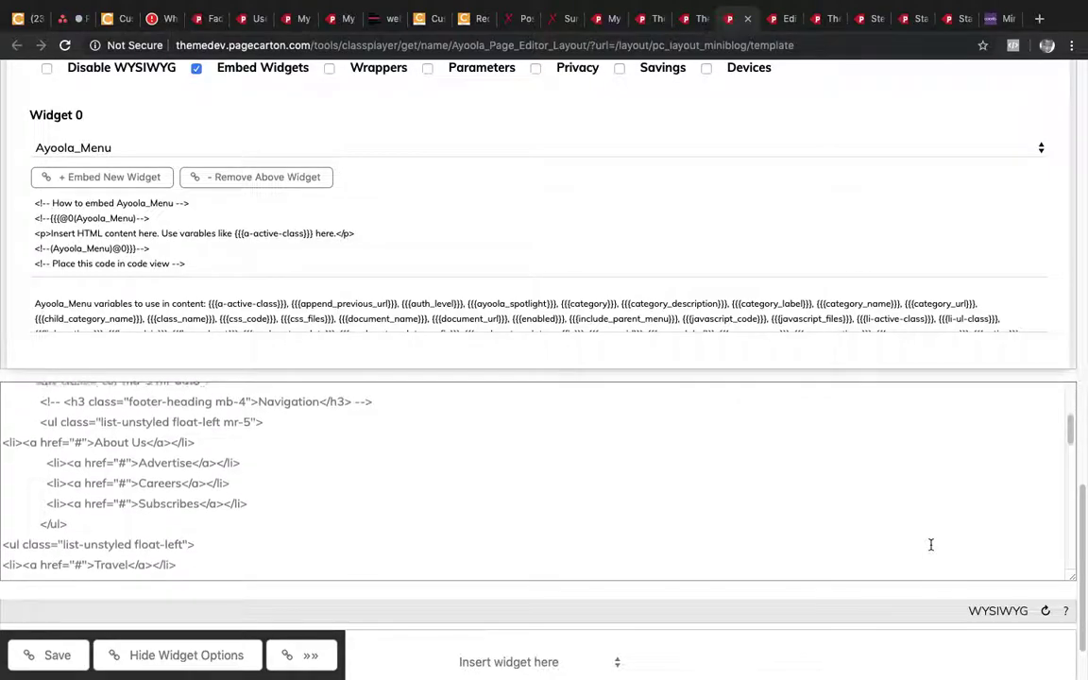
{"action": "scroll", "coordinate": [930, 545], "scroll_direction": "down", "scroll_amount": 5}
{"action": "scroll", "coordinate": [930, 545], "scroll_direction": "up", "scroll_amount": 2}
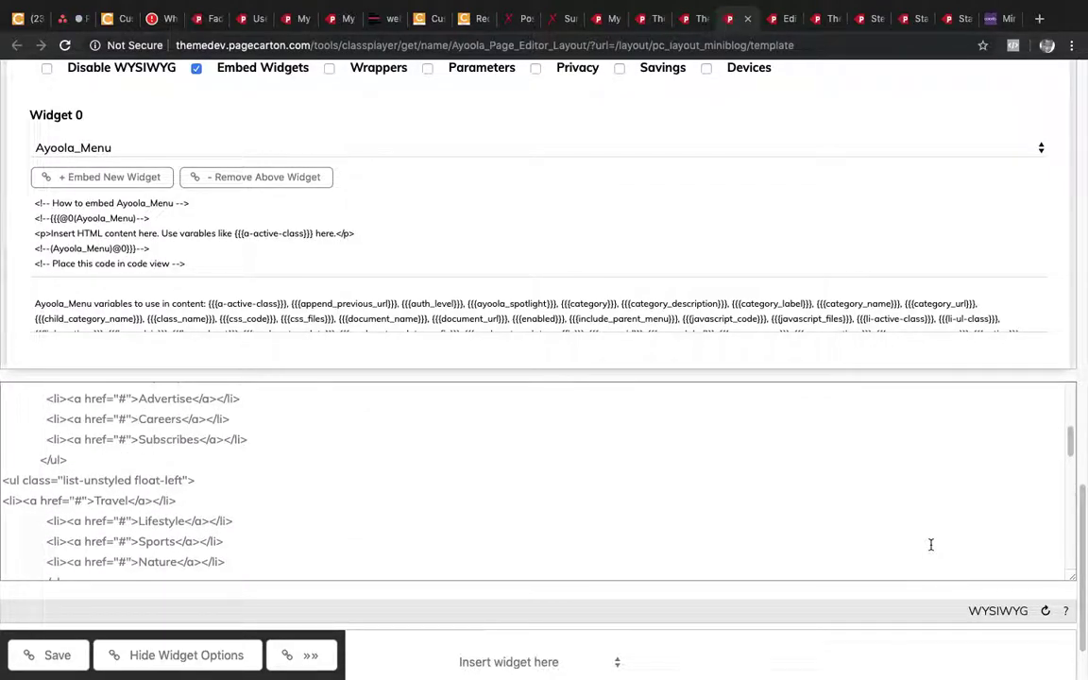
{"action": "scroll", "coordinate": [930, 544], "scroll_direction": "up", "scroll_amount": 4}
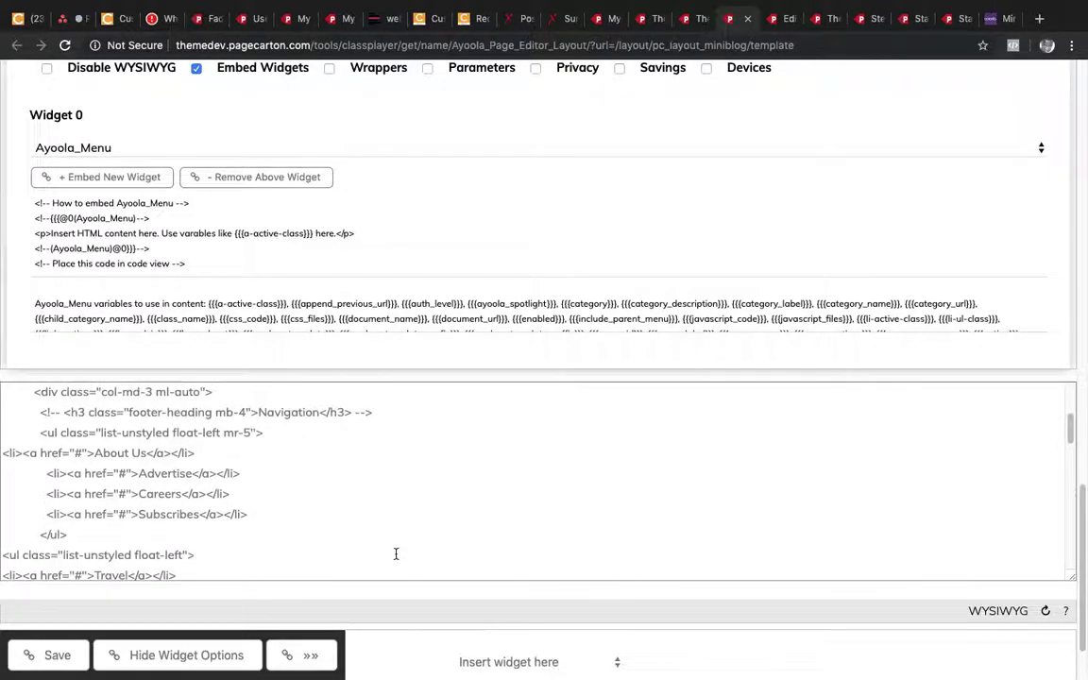
{"action": "left_click", "coordinate": [257, 512]}
{"action": "left_click_drag", "start_coordinate": [257, 512], "coordinate": [4, 468]}
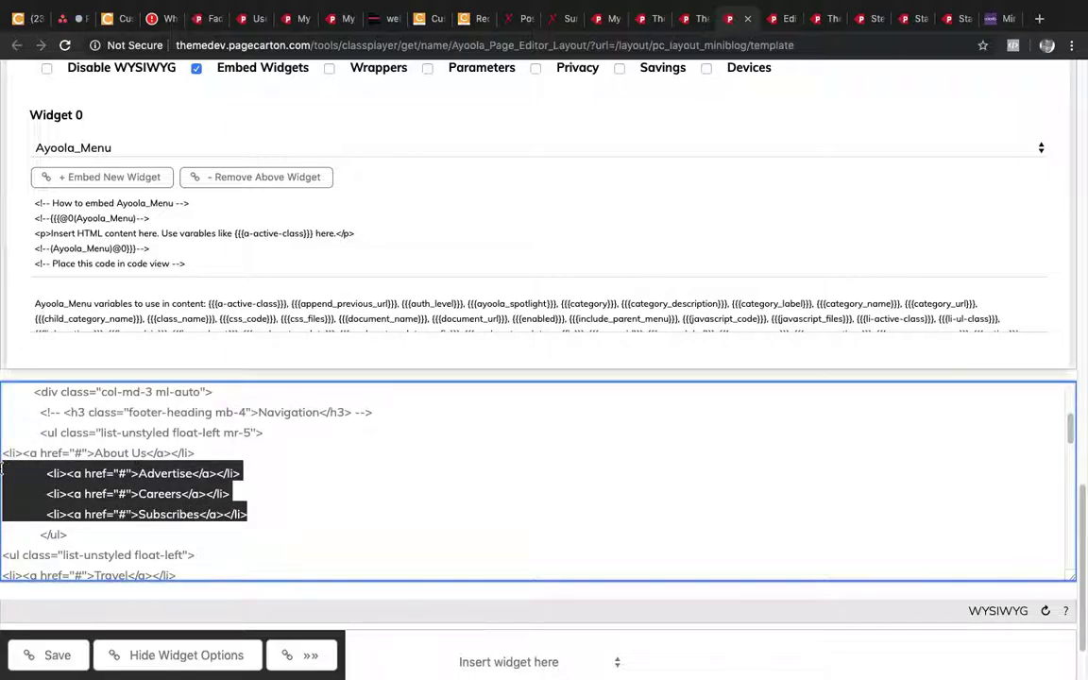
{"action": "key", "text": "BackSpace"}
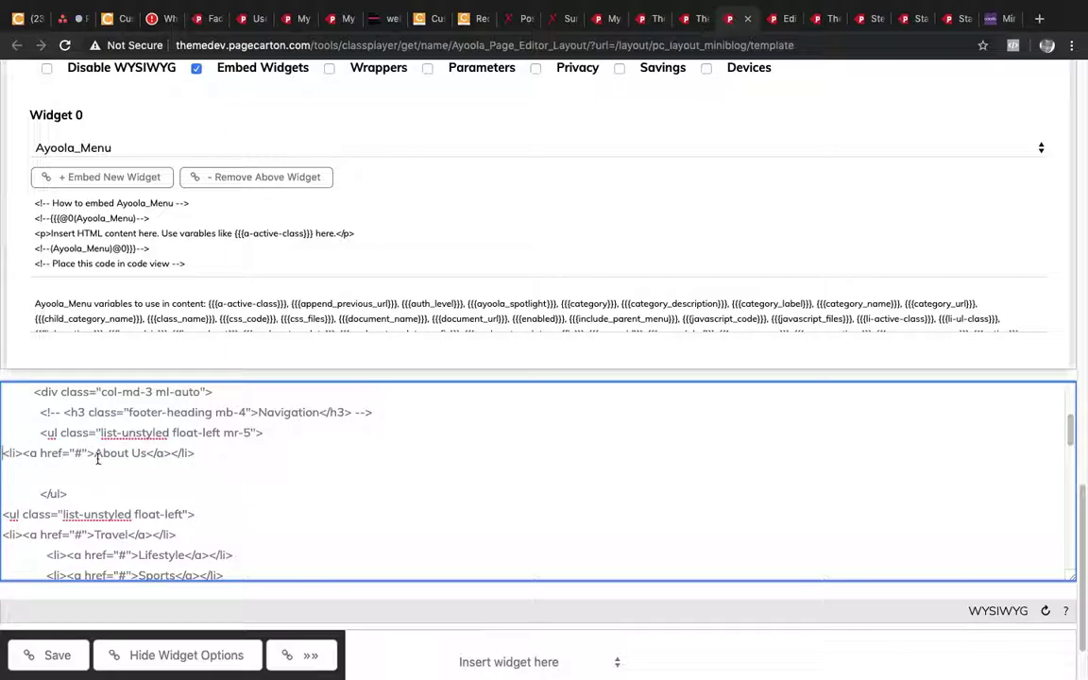
{"action": "key", "text": "ctrl+z"}
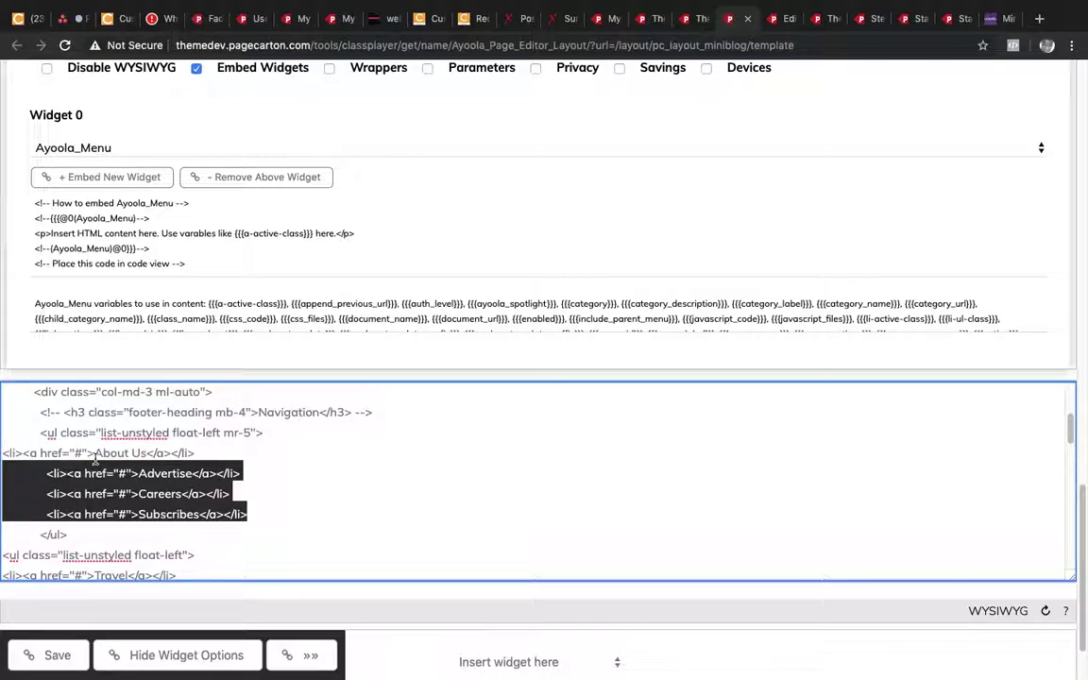
Delete the About Us, Advertise and Careers items from the first footer list, keeping Subscribes with an empty line above and below it.
{"action": "left_click", "coordinate": [168, 455]}
{"action": "left_click_drag", "start_coordinate": [216, 472], "coordinate": [152, 453]}
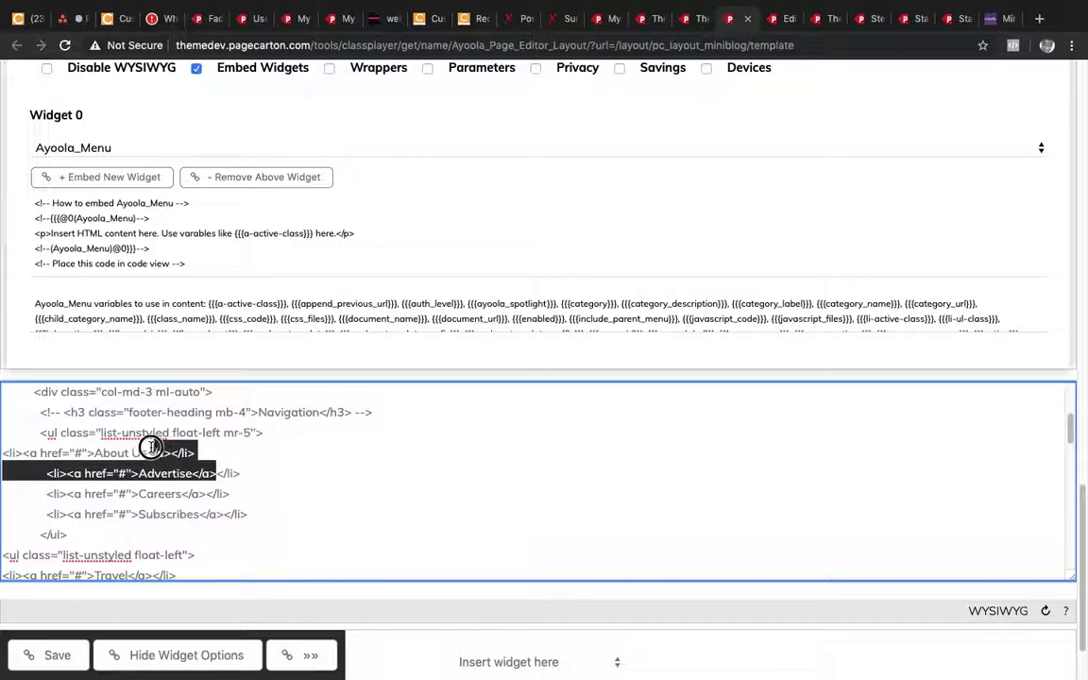
{"action": "left_click_drag", "start_coordinate": [230, 491], "coordinate": [8, 434]}
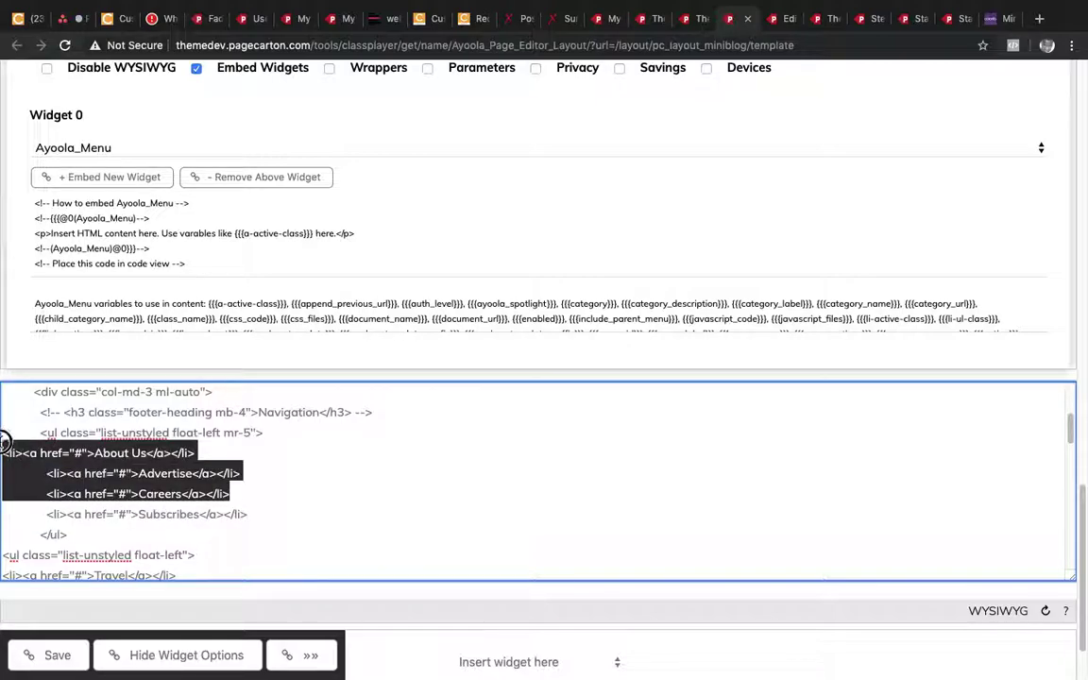
{"action": "key", "text": "BackSpace"}
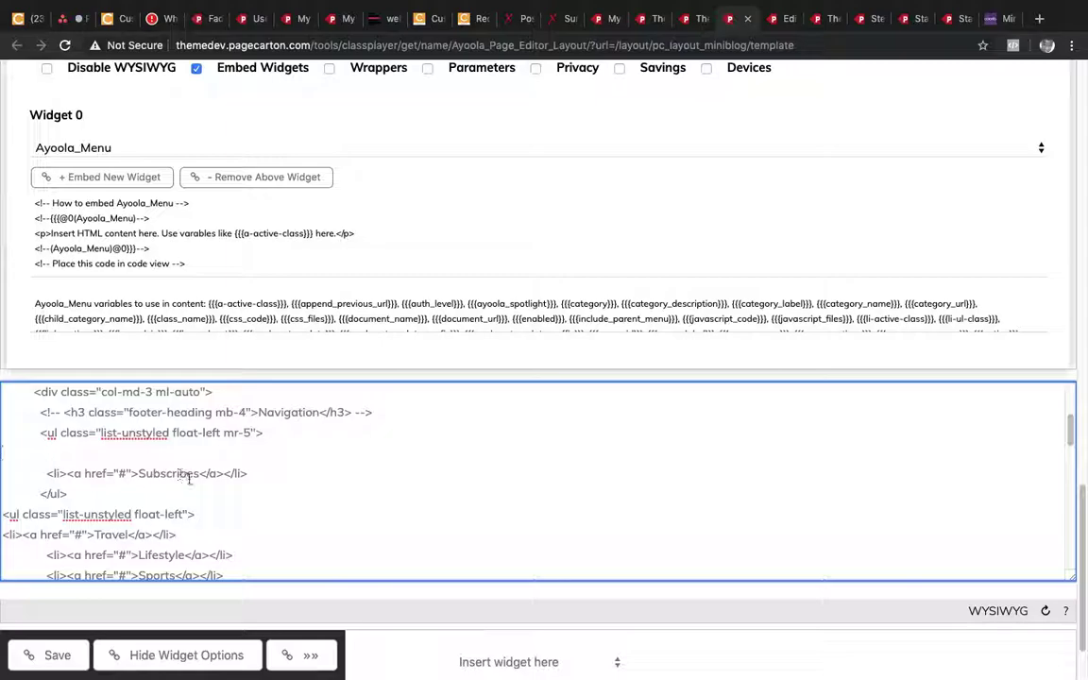
{"action": "left_click", "coordinate": [257, 476]}
{"action": "key", "text": "shift+Up"}
{"action": "key", "text": "BackSpace"}
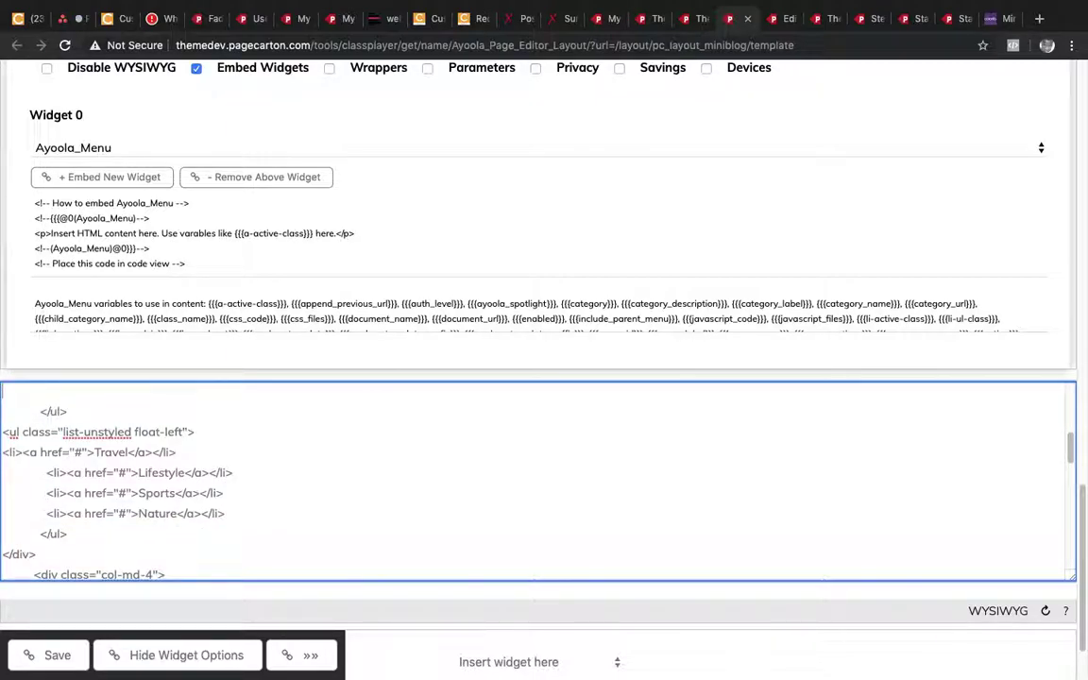
{"action": "key", "text": "Up"}
{"action": "key", "text": "Up"}
{"action": "key", "text": "Up"}
{"action": "key", "text": "Up"}
{"action": "key", "text": "Up"}
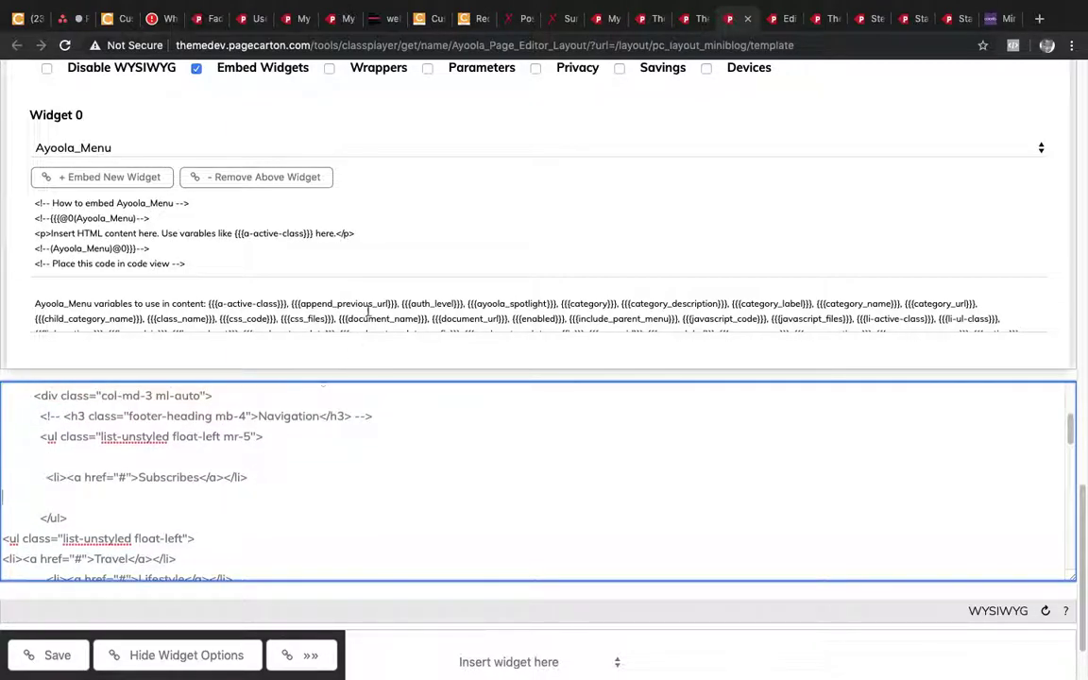
Wrap the Subscribes list item in the opening and closing Ayoola_Menu embed comments copied from the widget's sample code.
{"action": "left_click_drag", "start_coordinate": [153, 219], "coordinate": [27, 201]}
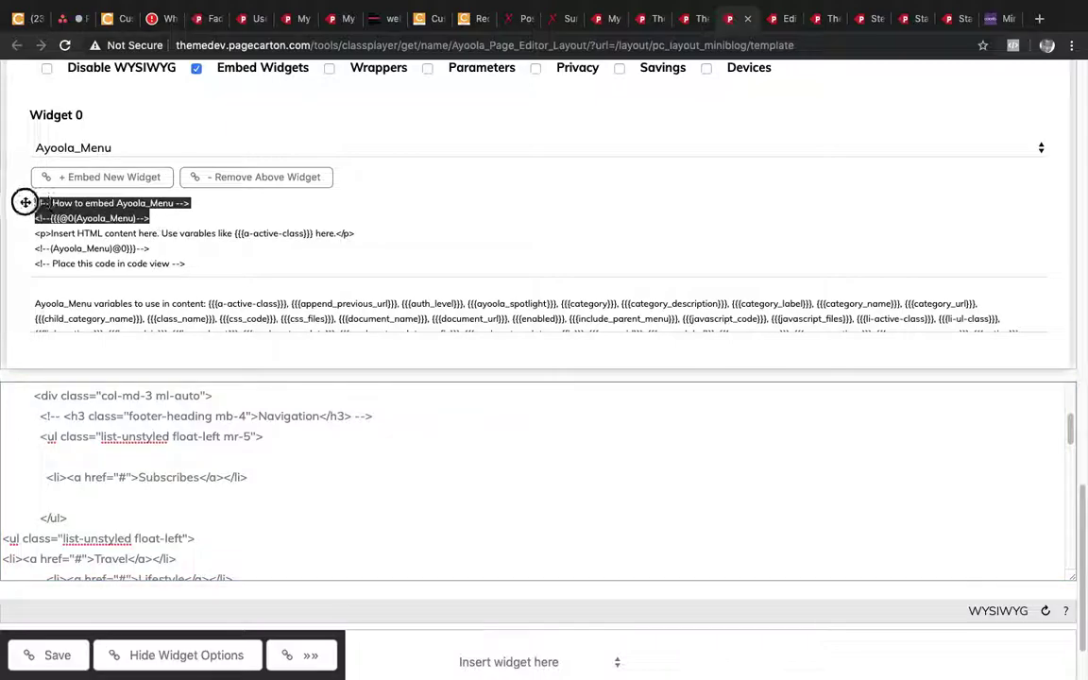
{"action": "key", "text": "super+c"}
{"action": "left_click", "coordinate": [60, 451]}
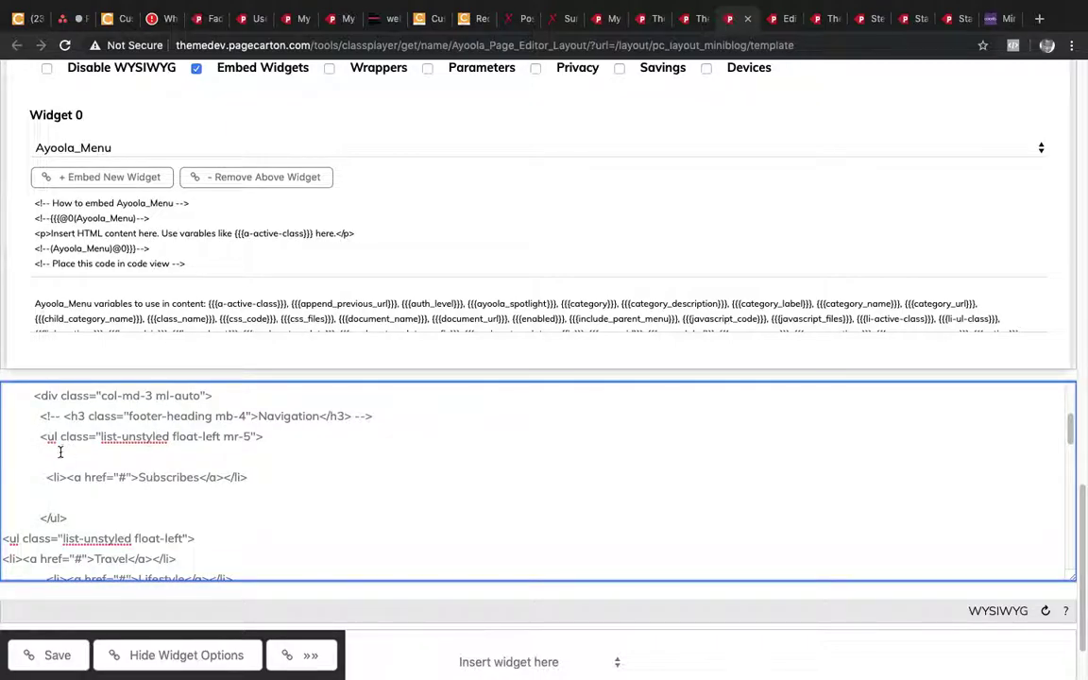
{"action": "key", "text": "super+v"}
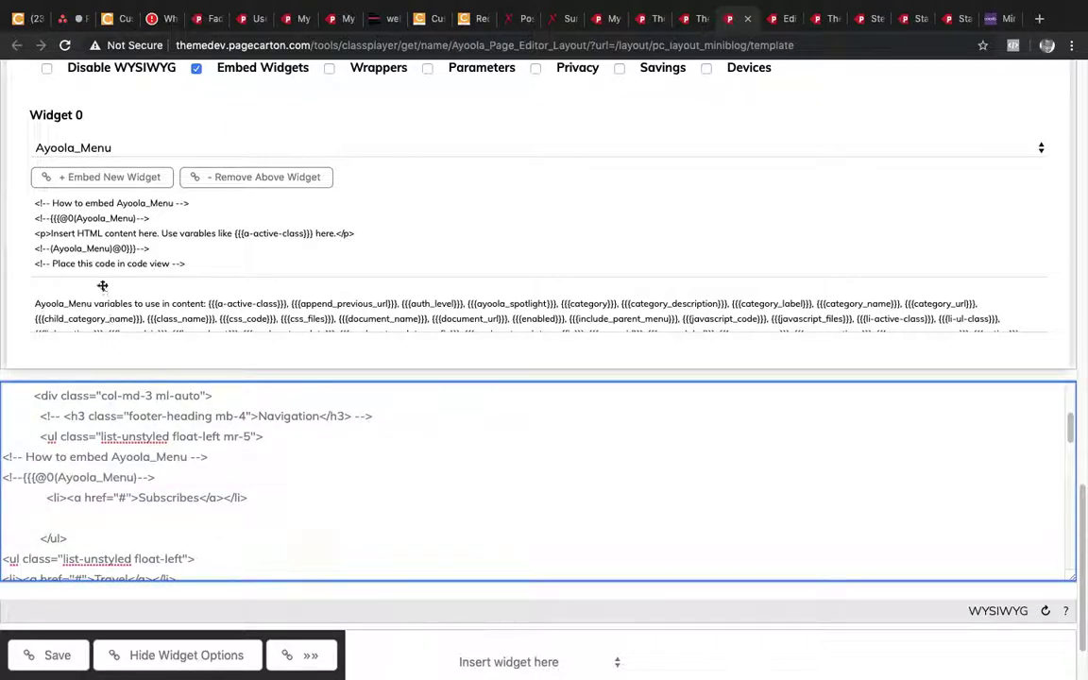
{"action": "left_click", "coordinate": [190, 263]}
{"action": "left_click_drag", "start_coordinate": [190, 262], "coordinate": [34, 246]}
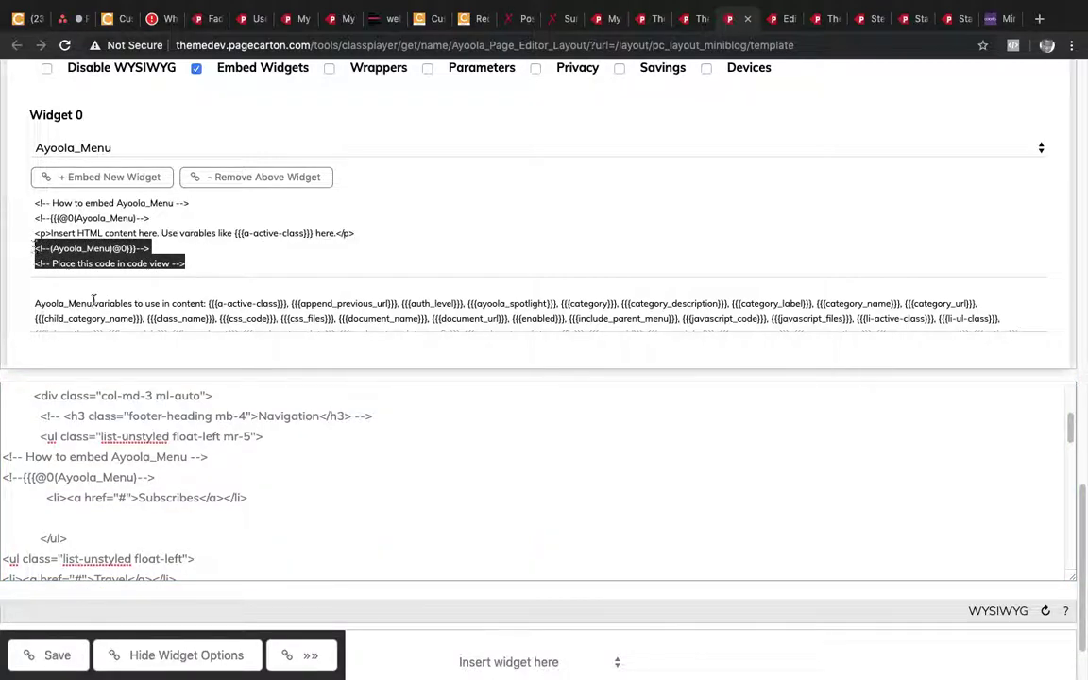
{"action": "left_click", "coordinate": [14, 507]}
{"action": "key", "text": "ctrl+v"}
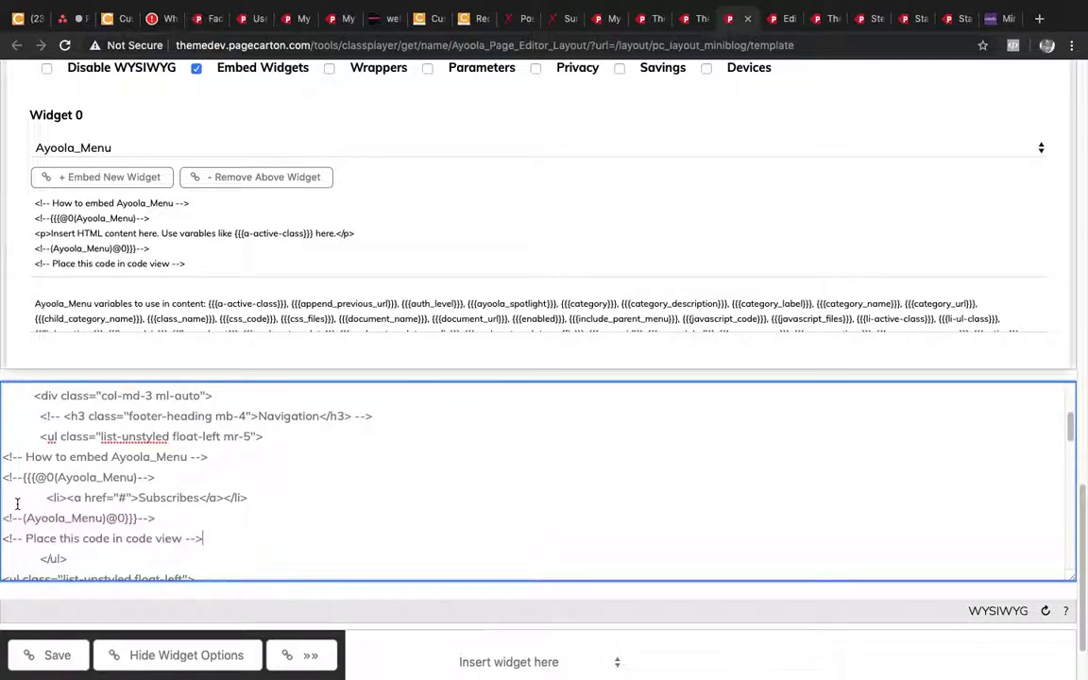
Replace the Subscribes link text with the variable {{{option_name}}}.
{"action": "double_click", "coordinate": [151, 497]}
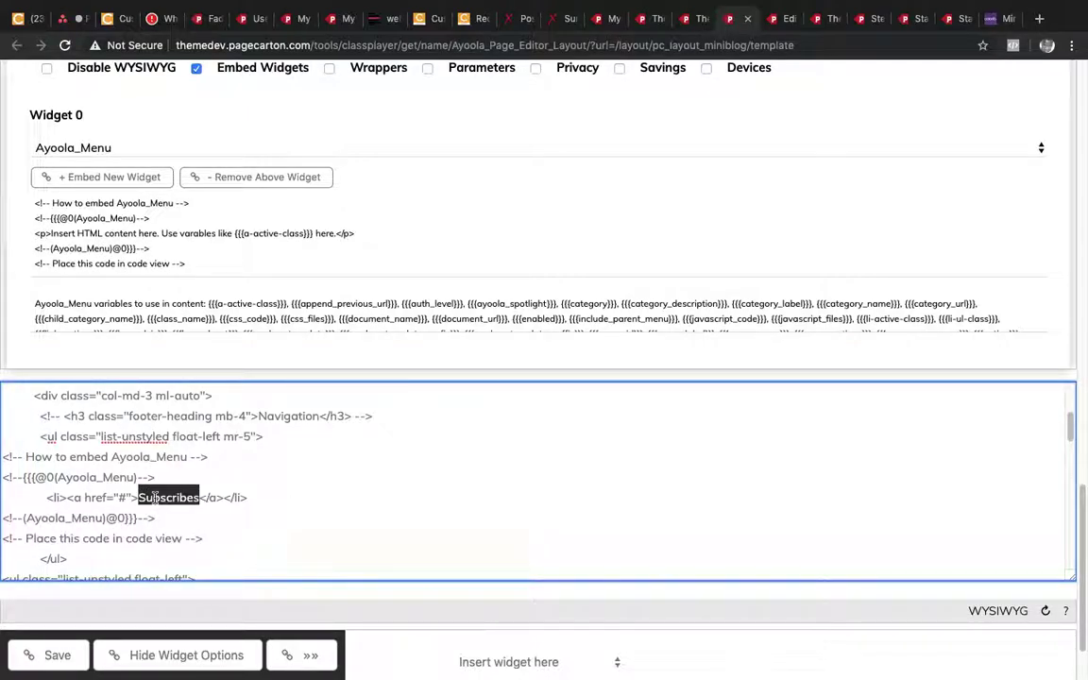
{"action": "type", "text": "{{{"}
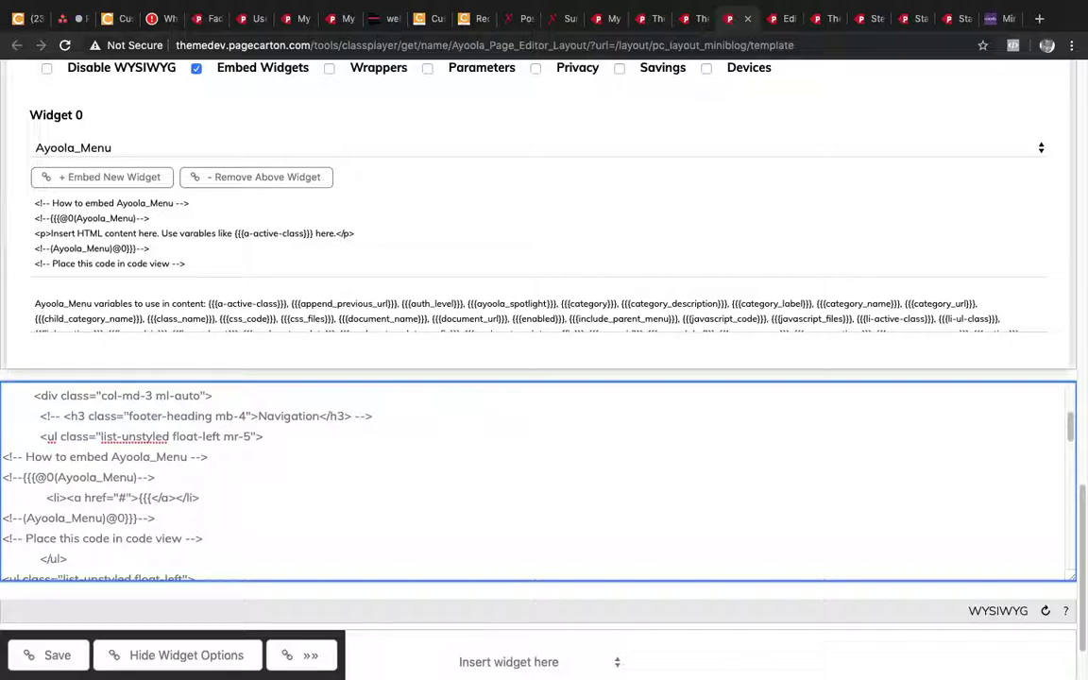
{"action": "type", "text": "option_name}}}"}
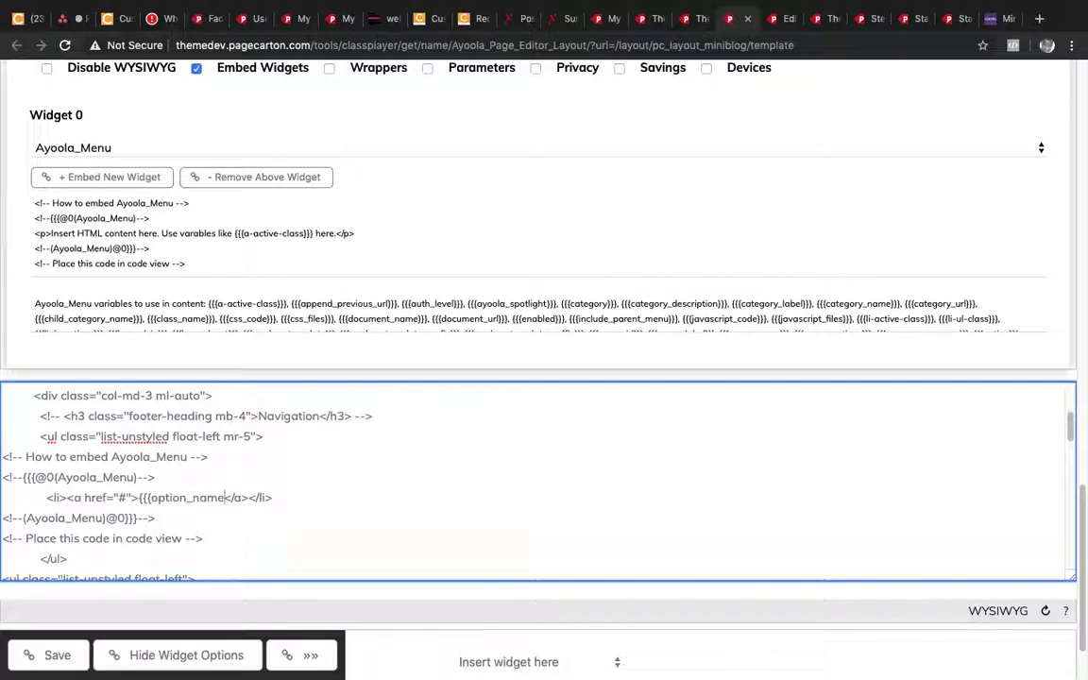
Set the first footer list link's href to the variable {{{url}}} and save the template.
{"action": "double_click", "coordinate": [120, 496]}
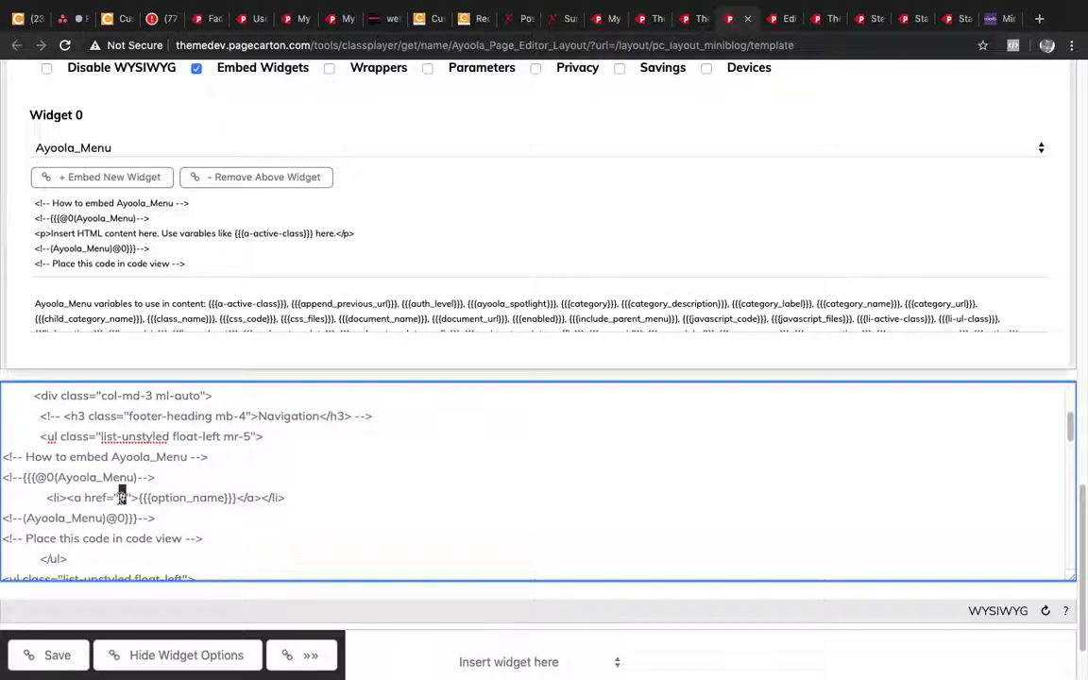
{"action": "type", "text": "{{{url"}
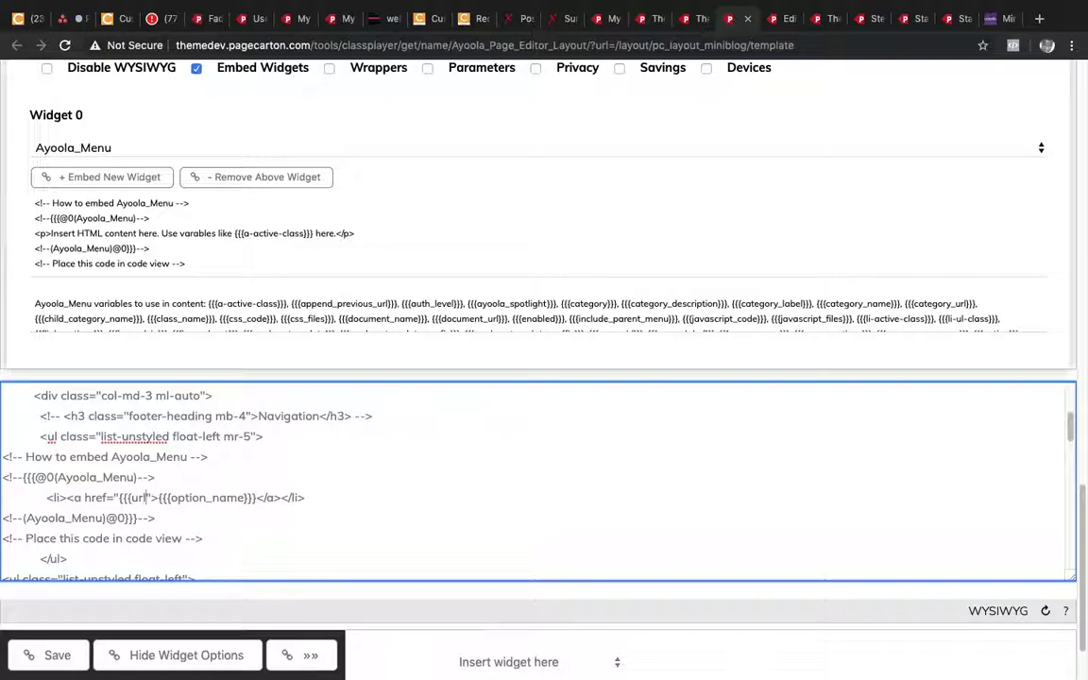
{"action": "type", "text": "}}}"}
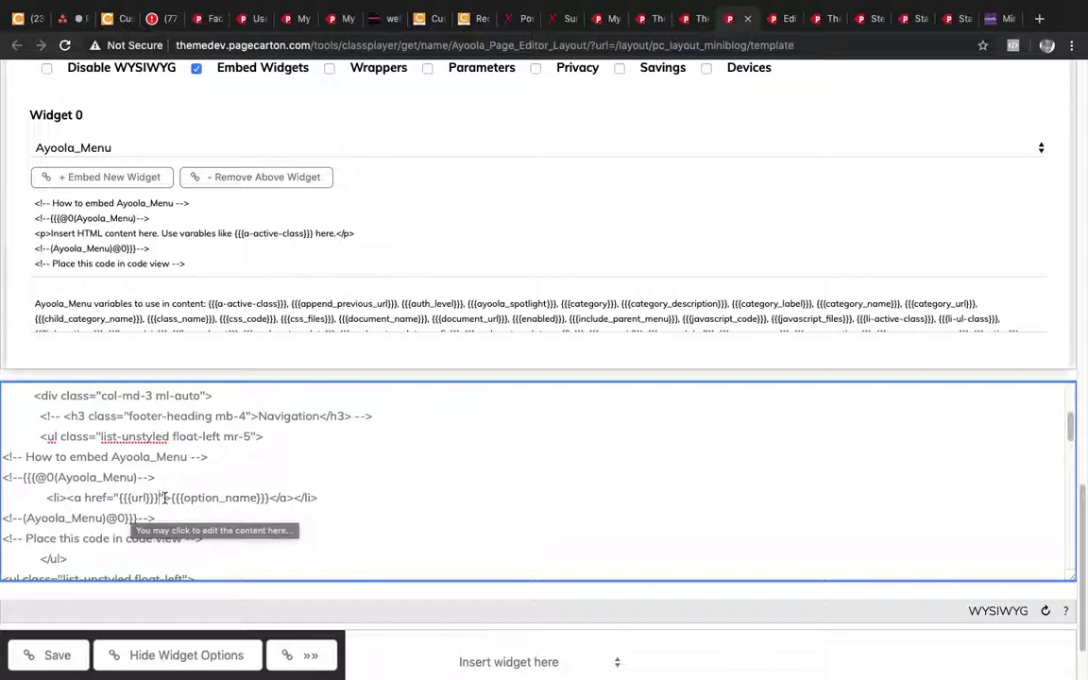
{"action": "left_click", "coordinate": [51, 661]}
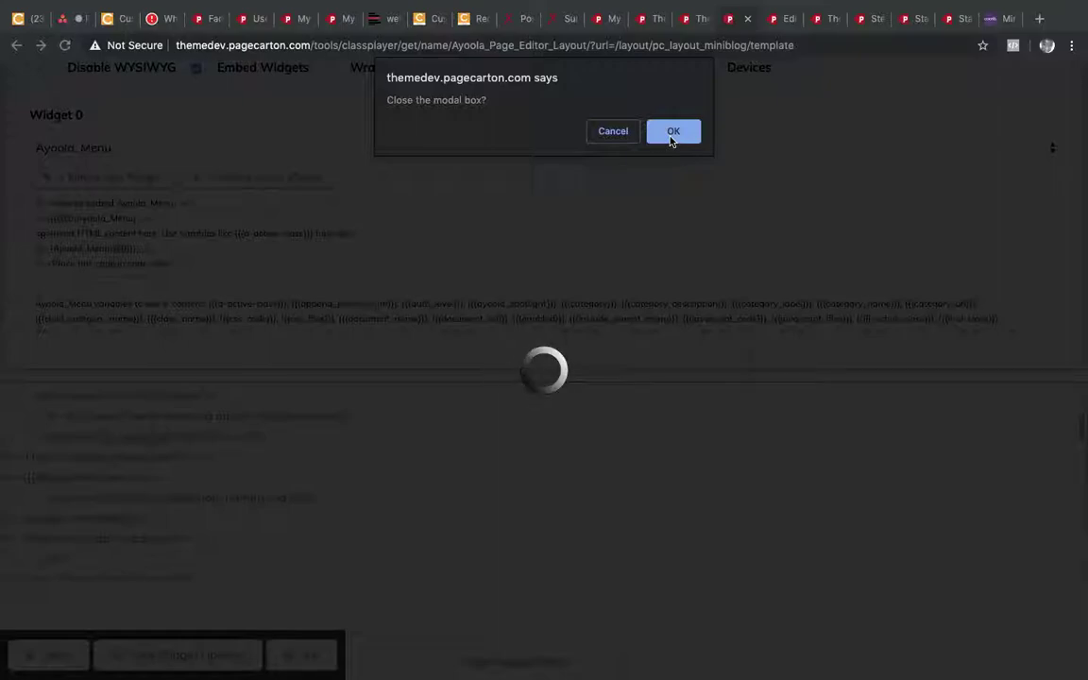
{"action": "left_click", "coordinate": [610, 134]}
Delete the Travel item from the second footer list, leaving its line empty.
{"action": "scroll", "coordinate": [543, 359], "scroll_direction": "down", "scroll_amount": 2}
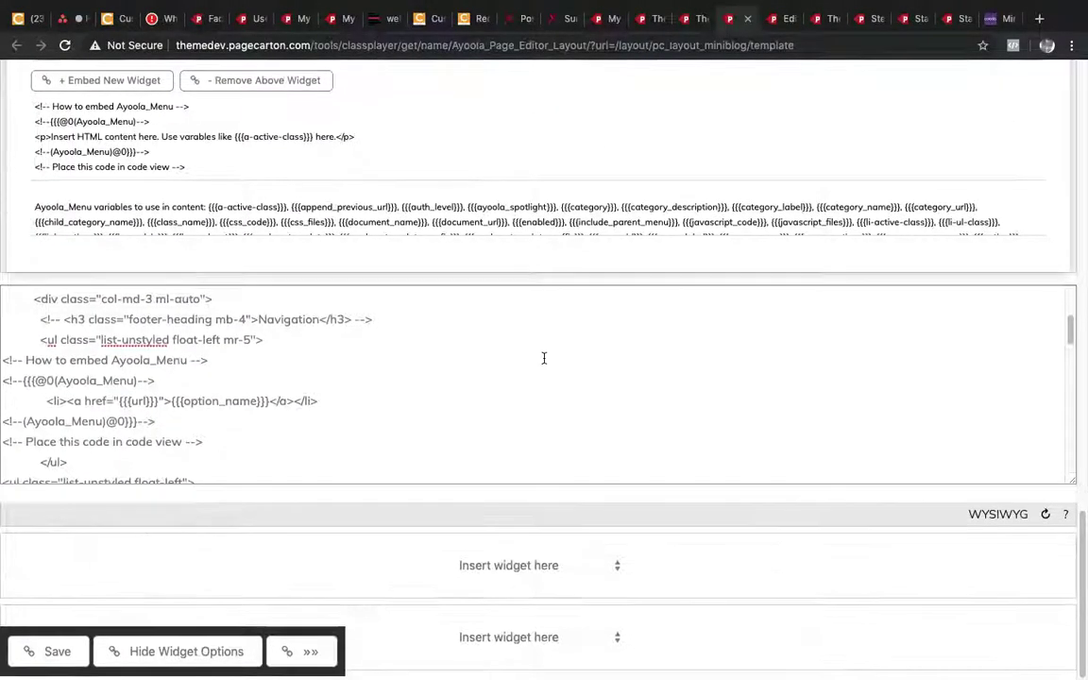
{"action": "left_click", "coordinate": [541, 359]}
{"action": "scroll", "coordinate": [541, 358], "scroll_direction": "down", "scroll_amount": 3}
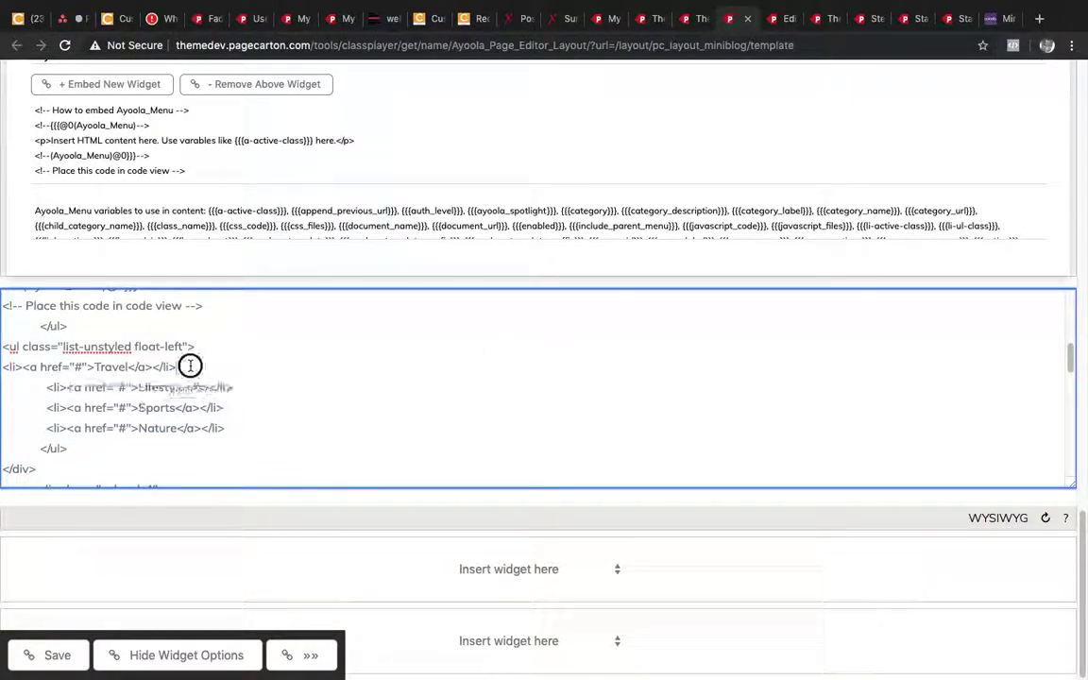
{"action": "left_click_drag", "start_coordinate": [180, 366], "coordinate": [3, 367]}
{"action": "key", "text": "BackSpace"}
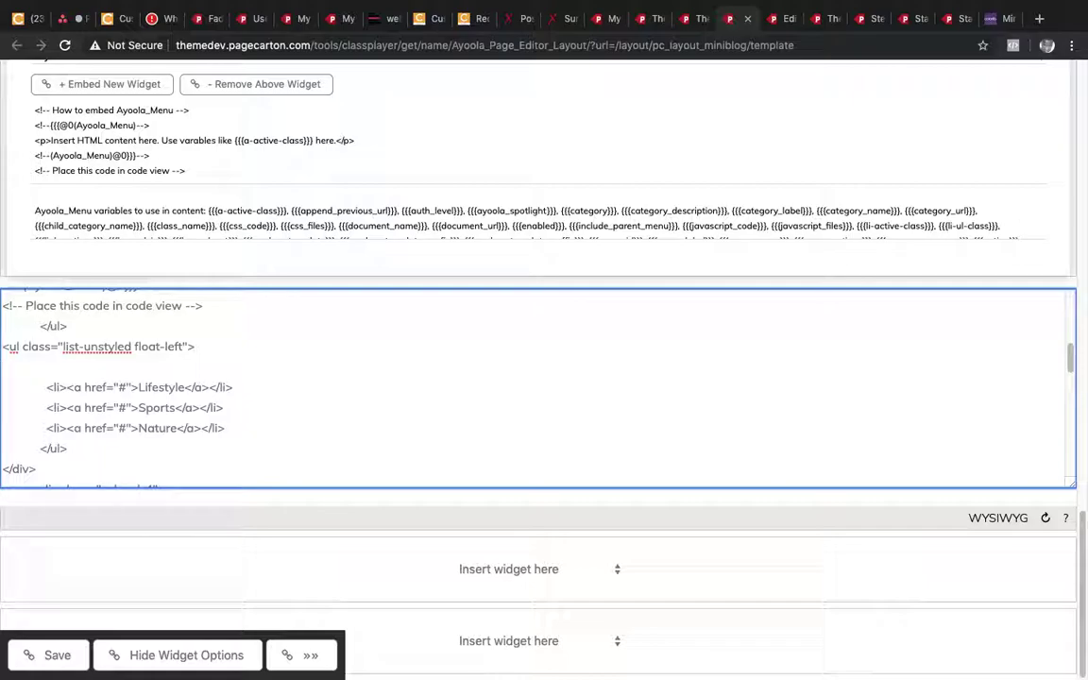
Embed another widget in the footer's HTML block and choose Ayoola_Menu for it.
{"action": "scroll", "coordinate": [280, 218], "scroll_direction": "up", "scroll_amount": 1}
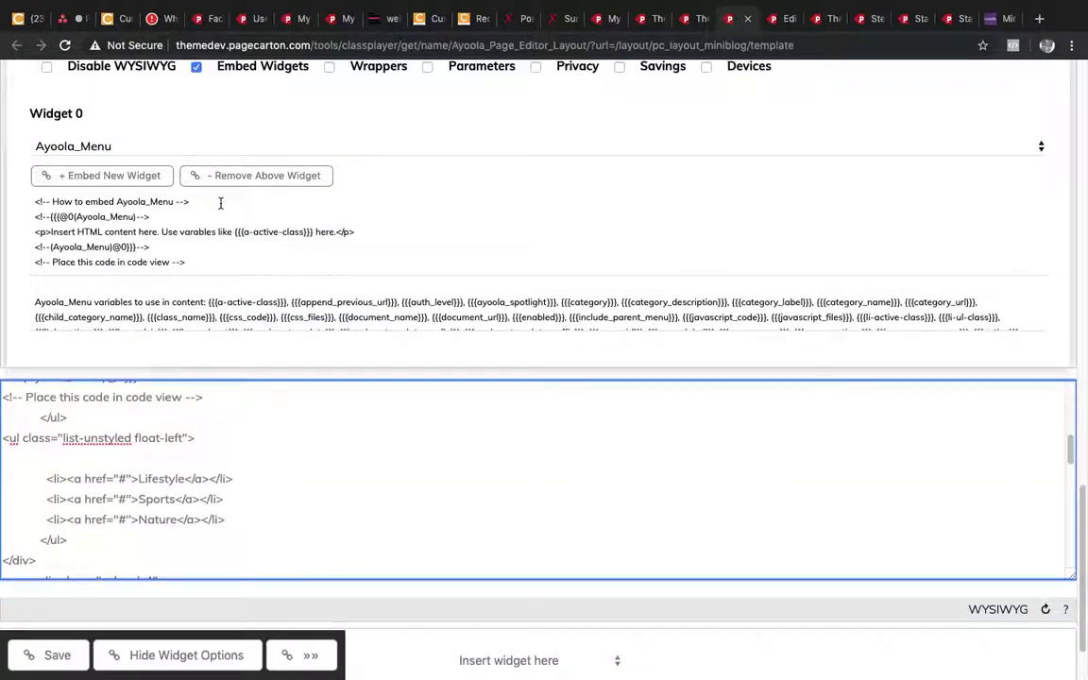
{"action": "left_click", "coordinate": [113, 175]}
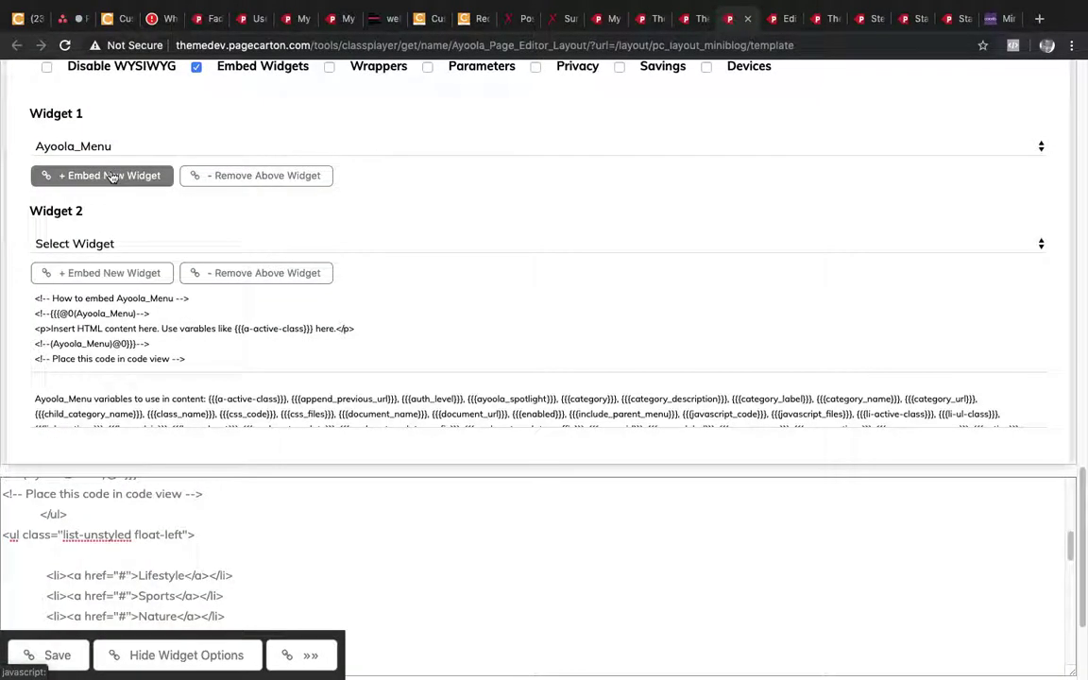
{"action": "left_click", "coordinate": [141, 244]}
{"action": "scroll", "coordinate": [165, 300], "scroll_direction": "down", "scroll_amount": 5}
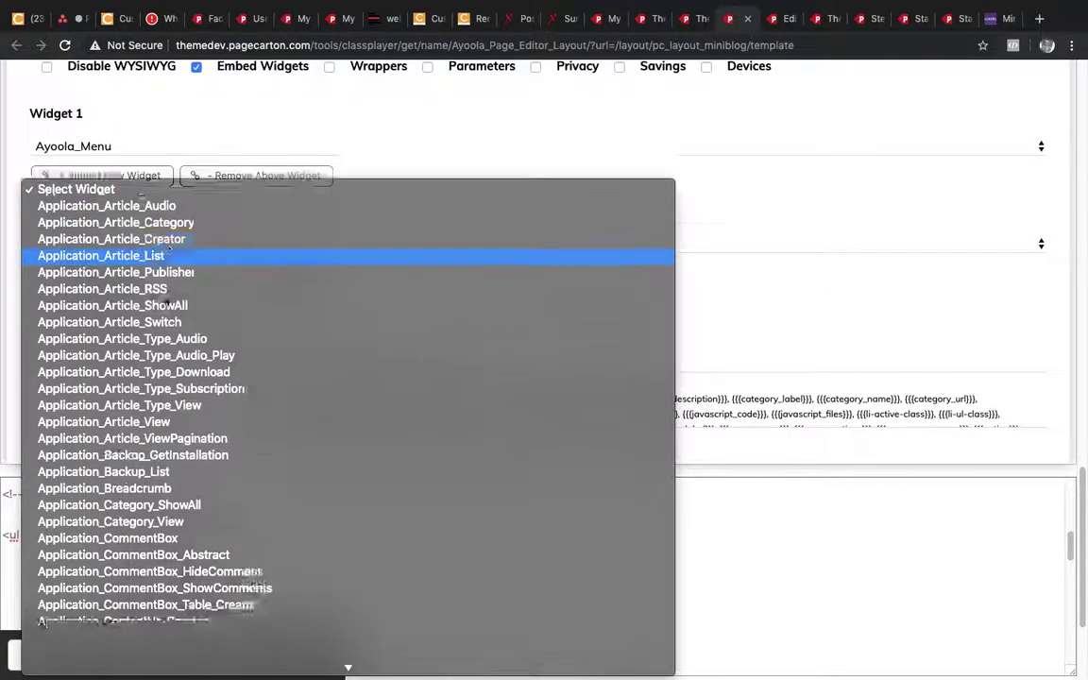
{"action": "scroll", "coordinate": [165, 300], "scroll_direction": "down", "scroll_amount": 20}
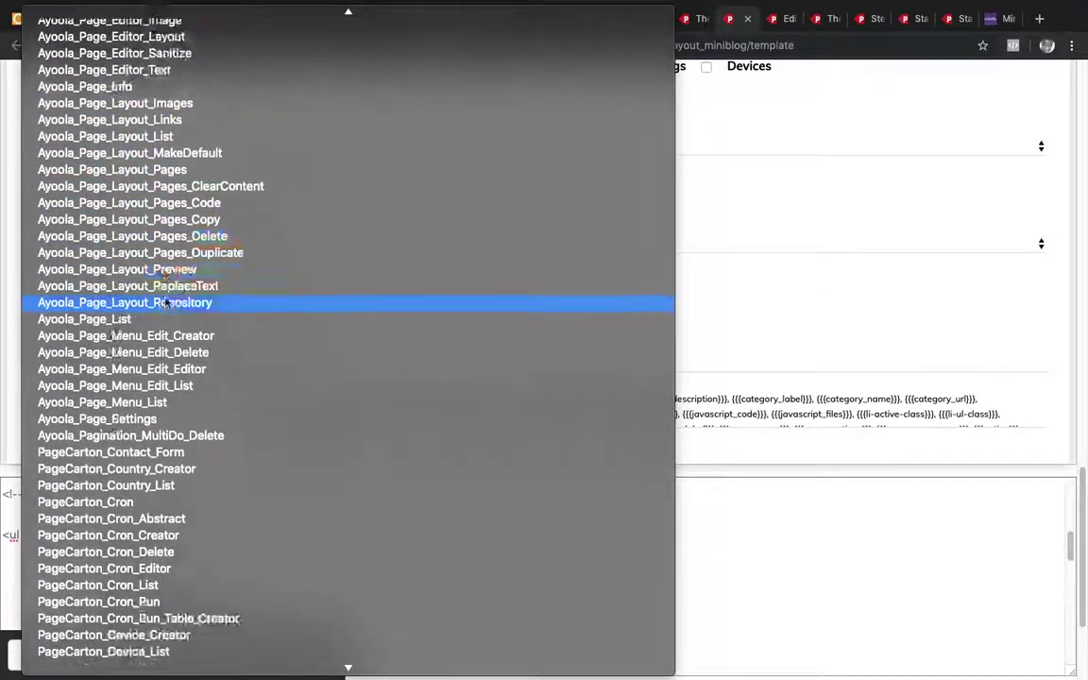
{"action": "scroll", "coordinate": [165, 300], "scroll_direction": "up", "scroll_amount": 10}
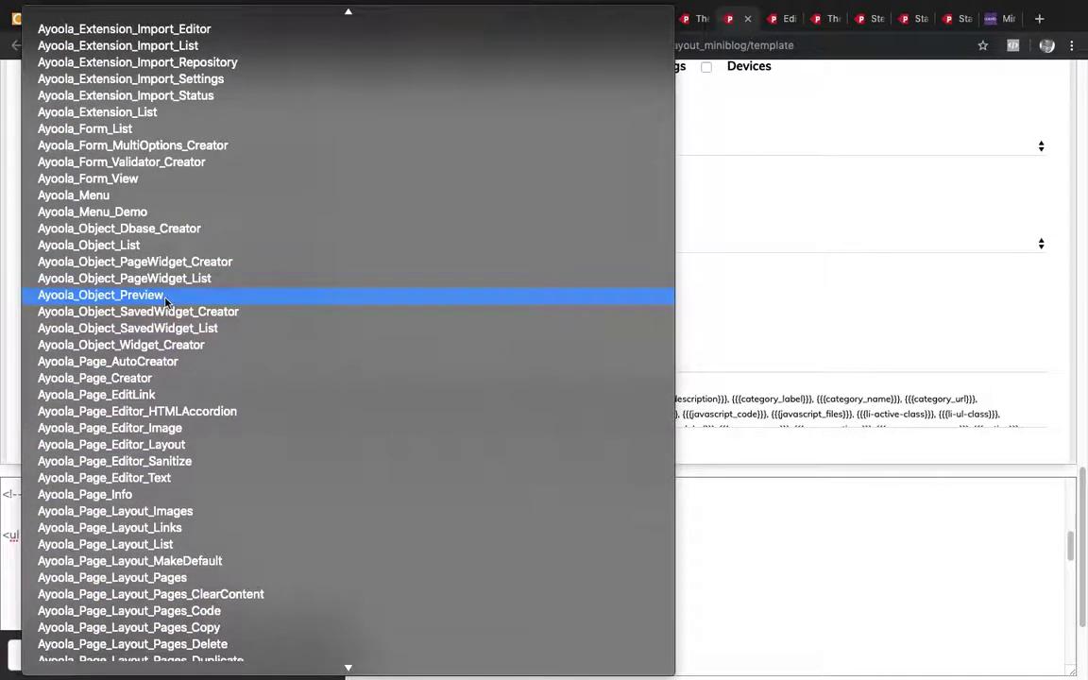
{"action": "left_click", "coordinate": [156, 195]}
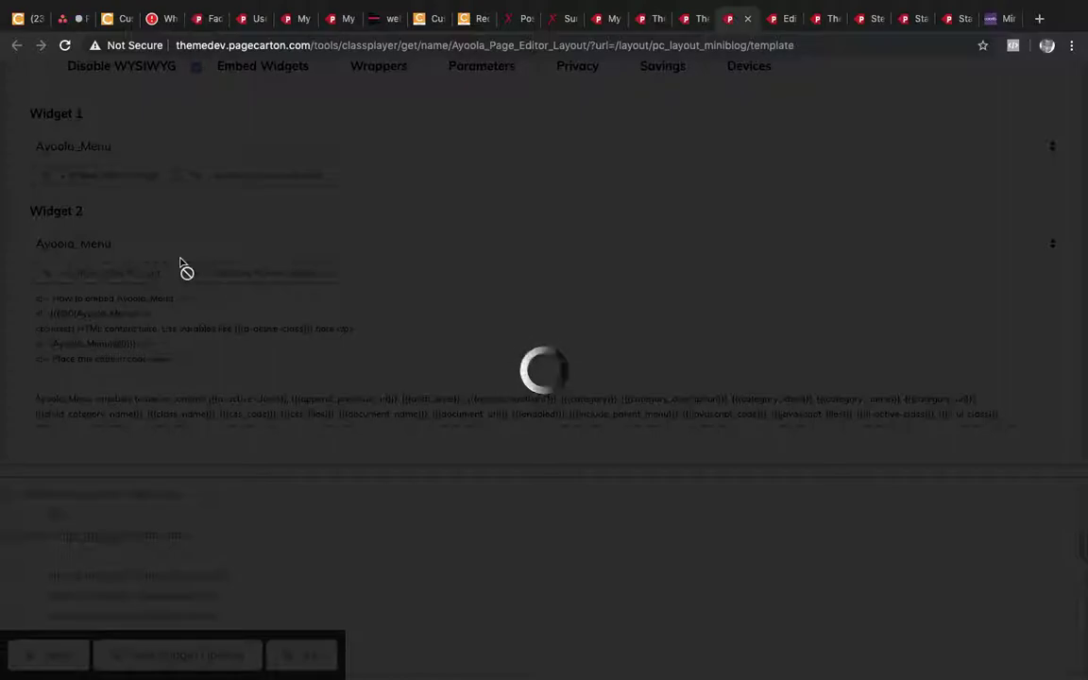
Close the loading overlay and save the template with the second menu widget, retrying the save once.
{"action": "mouse_move", "coordinate": [593, 5]}
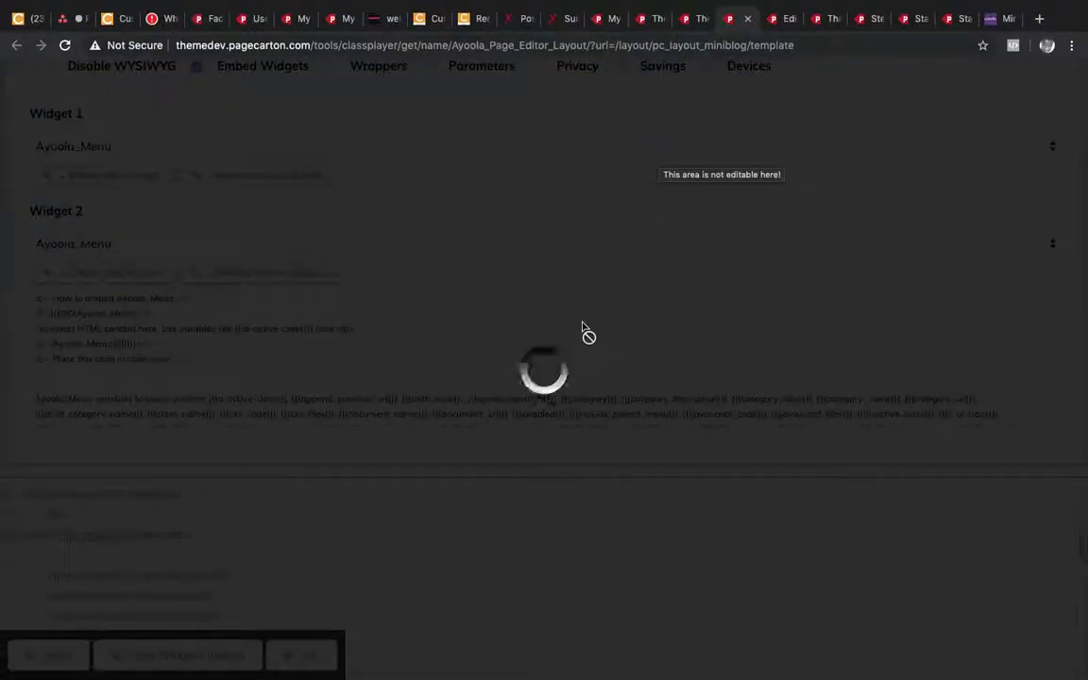
{"action": "left_click", "coordinate": [564, 363]}
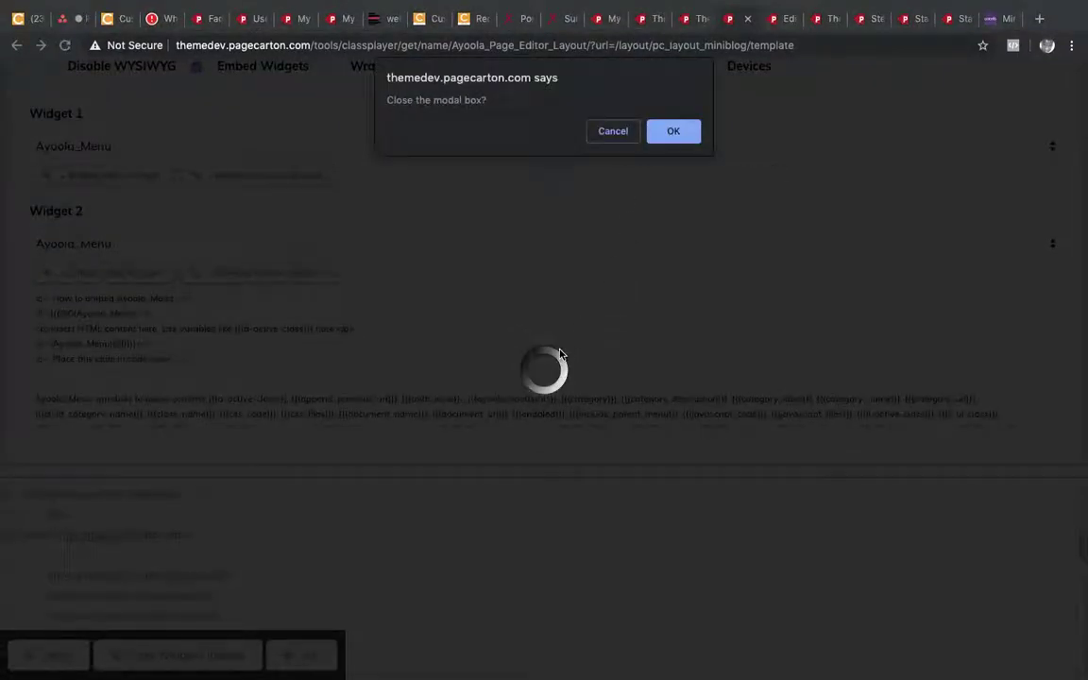
{"action": "left_click", "coordinate": [673, 132]}
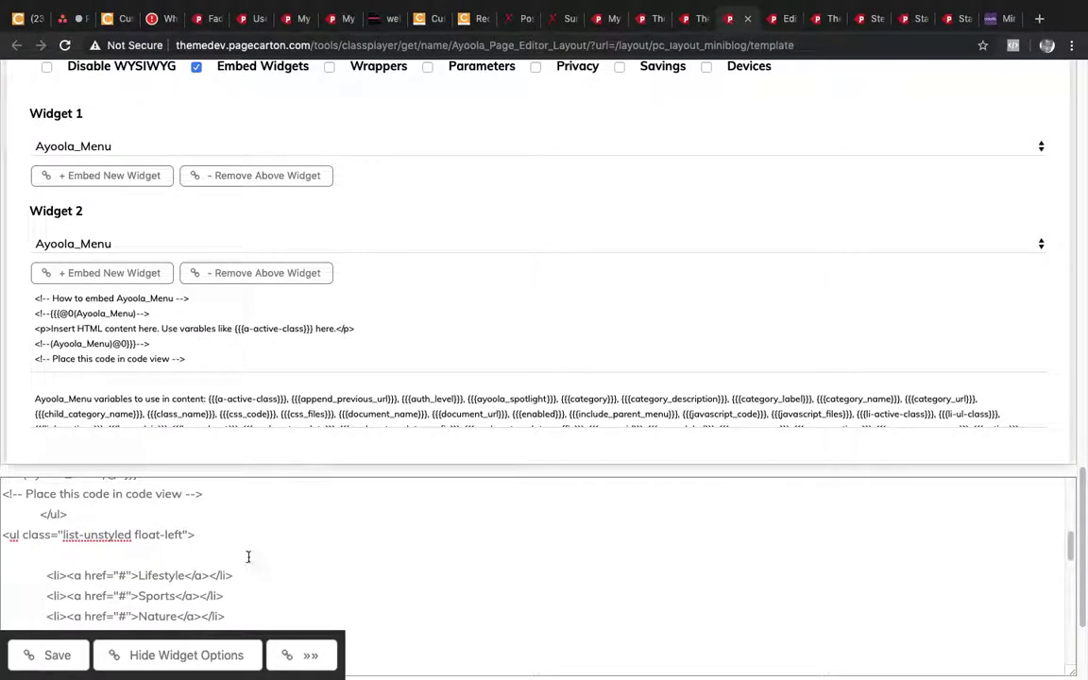
{"action": "left_click", "coordinate": [78, 659]}
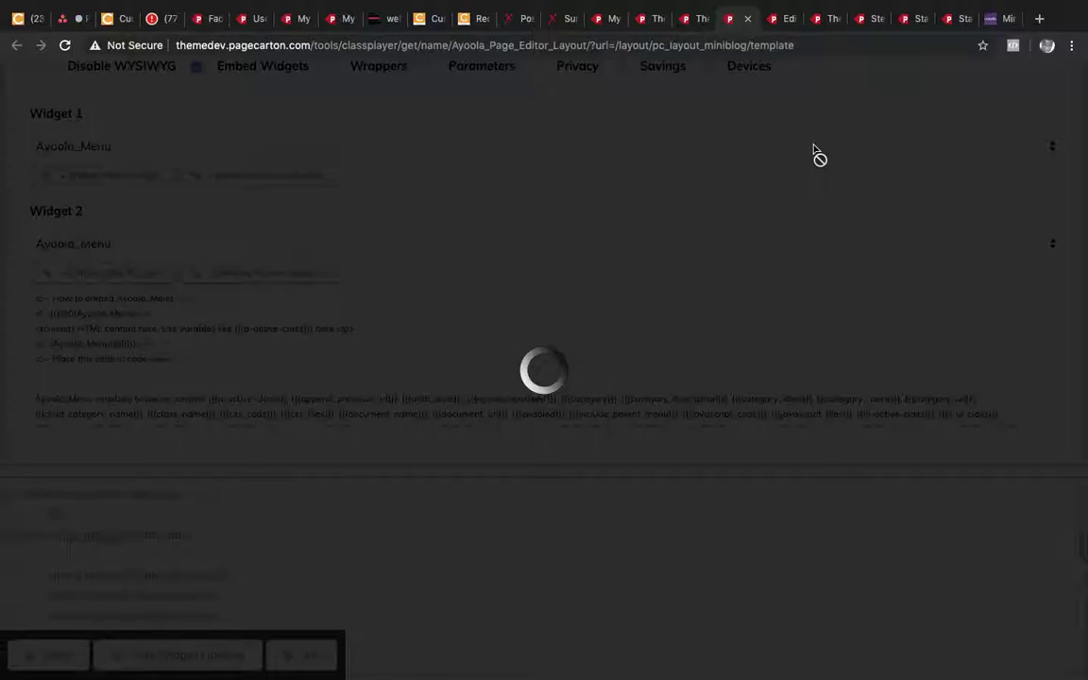
{"action": "left_click", "coordinate": [818, 156]}
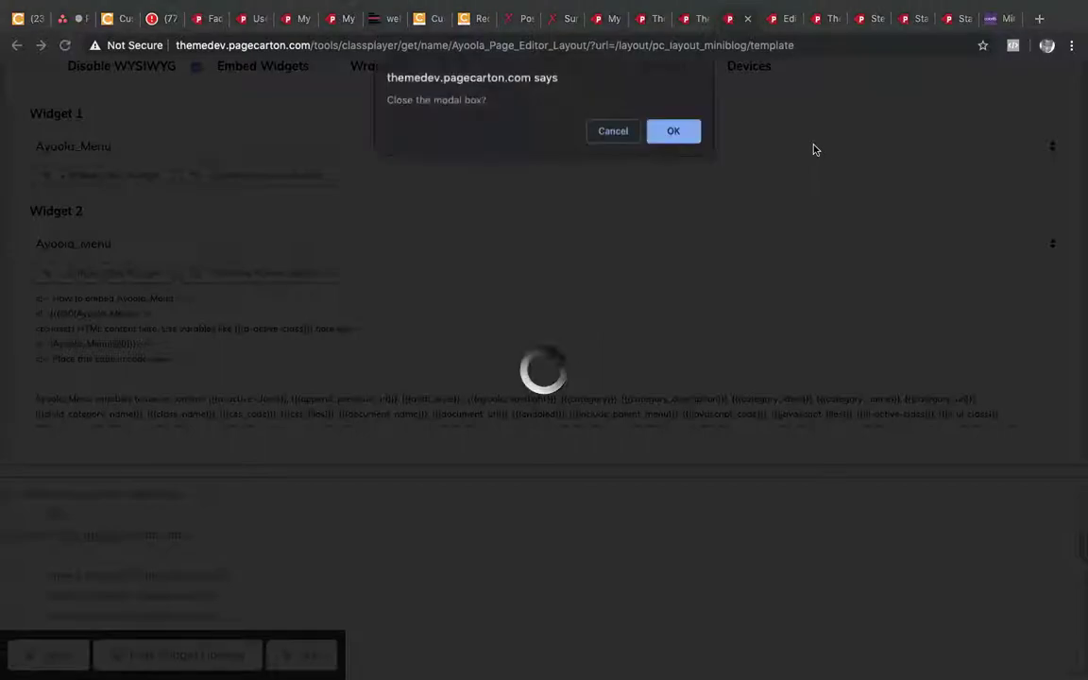
{"action": "left_click", "coordinate": [651, 130]}
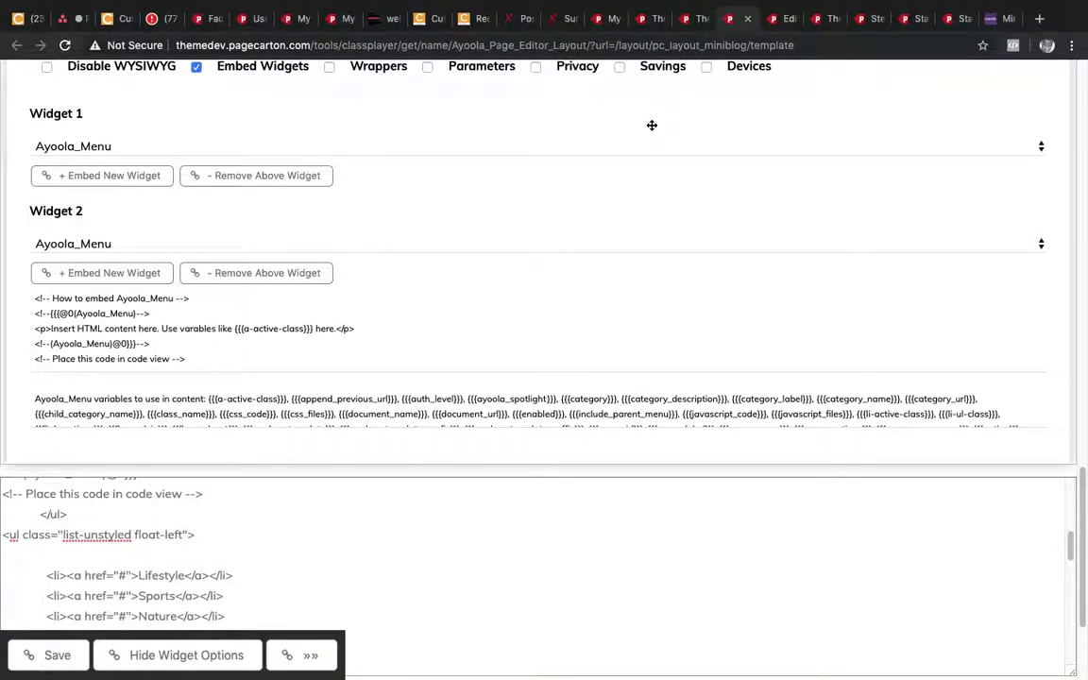
{"action": "left_click", "coordinate": [66, 661]}
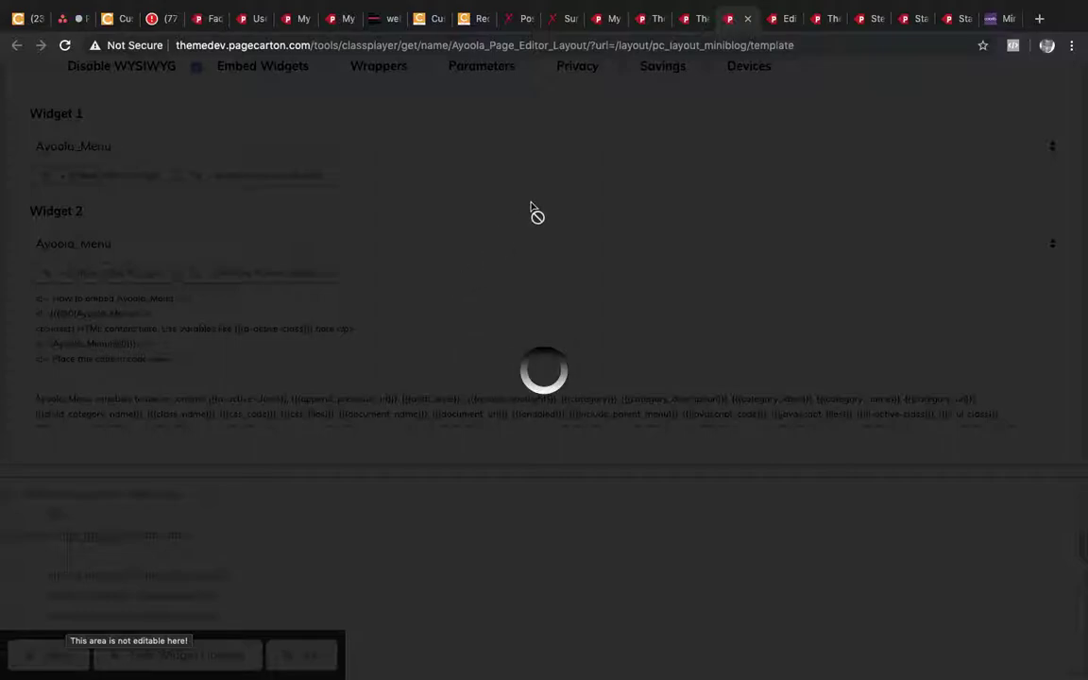
Switch to the miniblog site preview and reload it.
{"action": "left_click", "coordinate": [778, 21]}
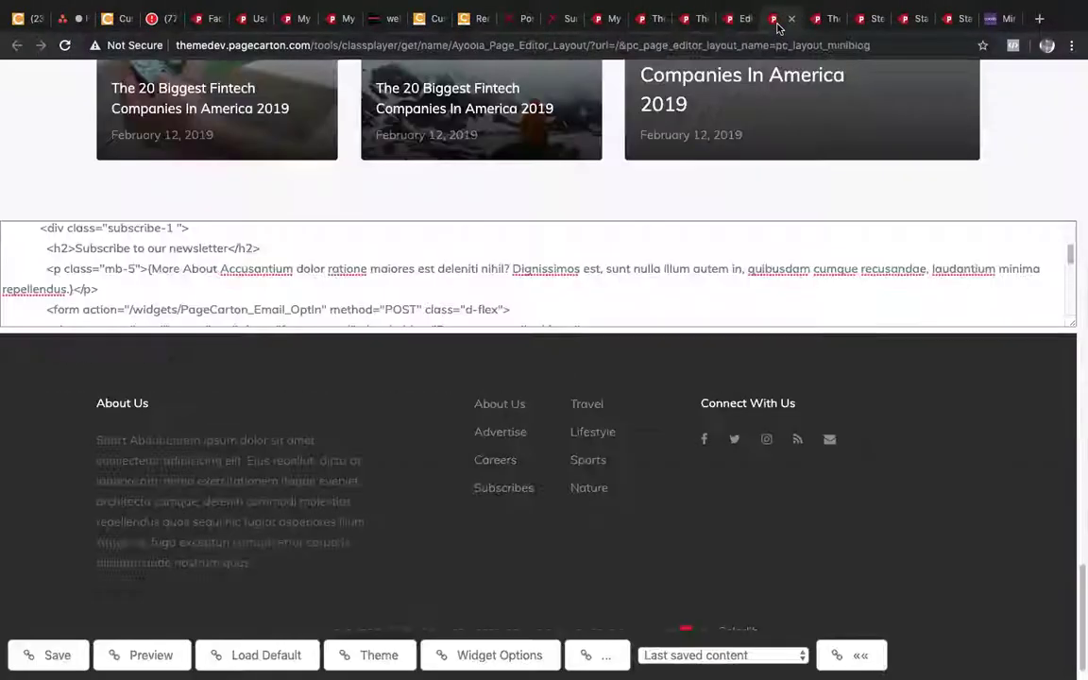
{"action": "left_click", "coordinate": [823, 19]}
{"action": "left_click", "coordinate": [755, 44]}
{"action": "key", "text": "Return"}
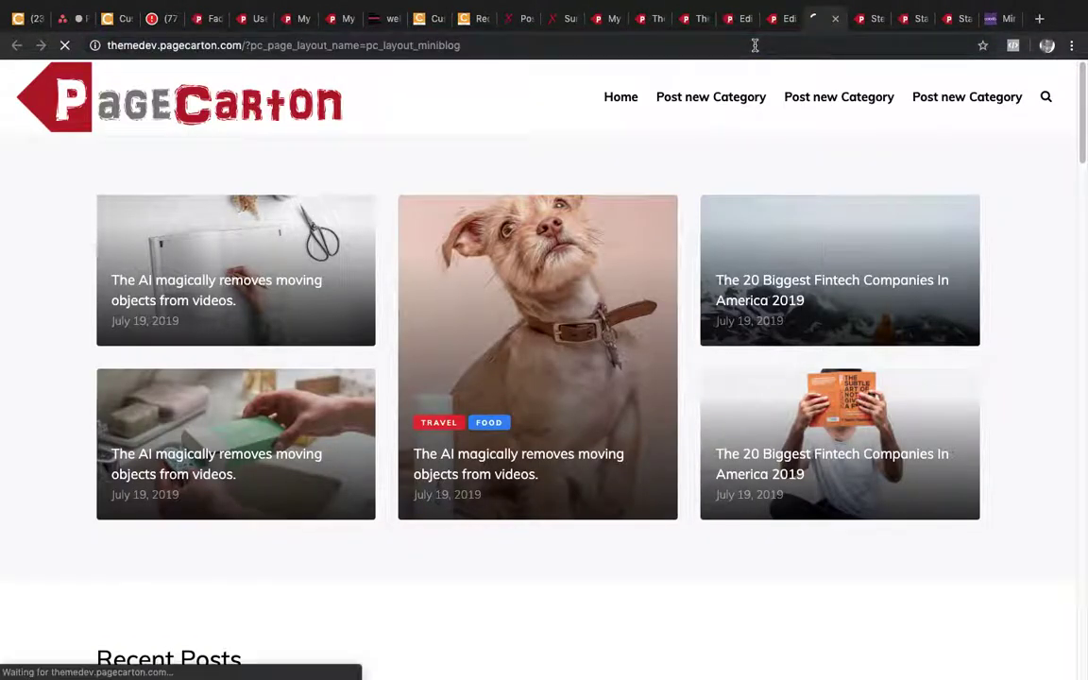
{"action": "mouse_move", "coordinate": [828, 5]}
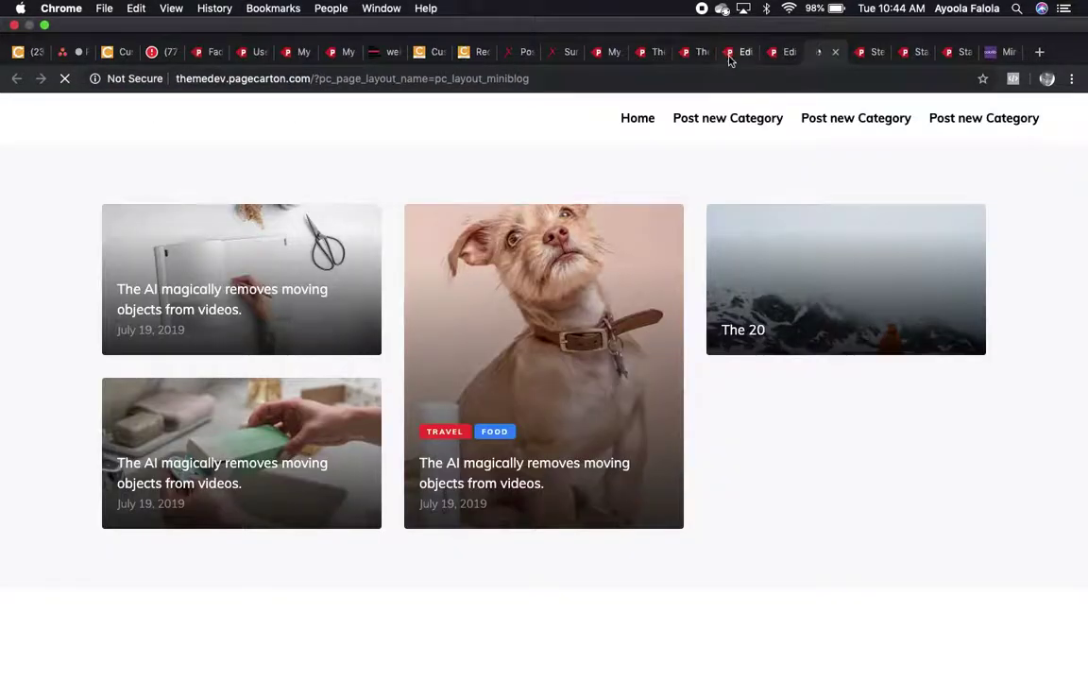
Return to the template editor, close the loading overlay and reload the editor page.
{"action": "left_click", "coordinate": [732, 54]}
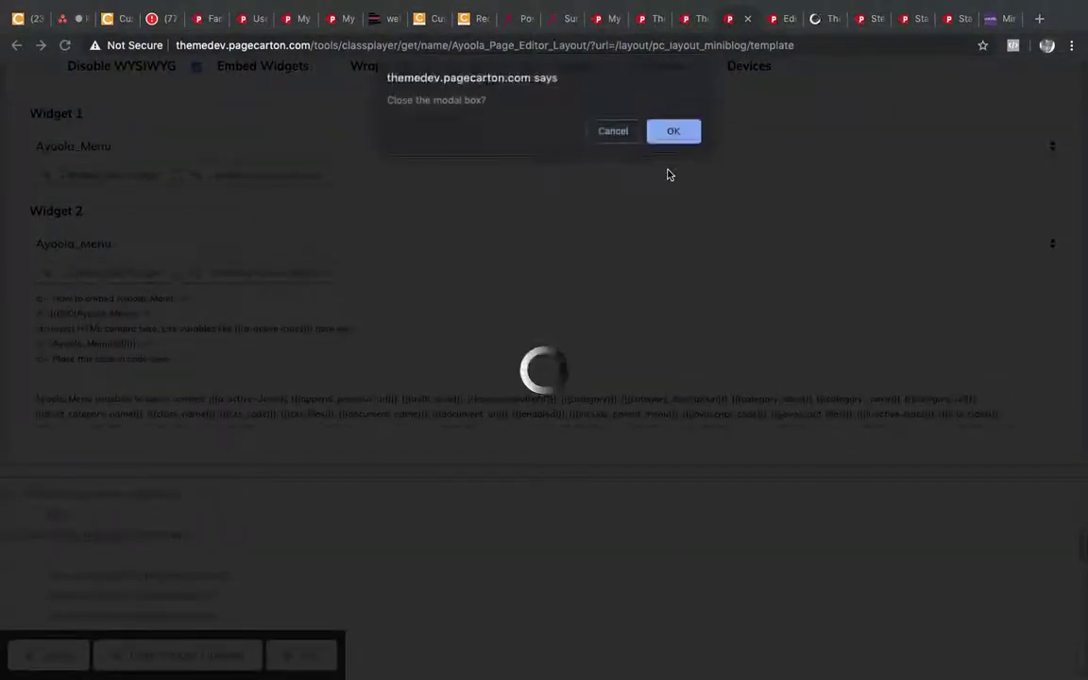
{"action": "left_click", "coordinate": [674, 133]}
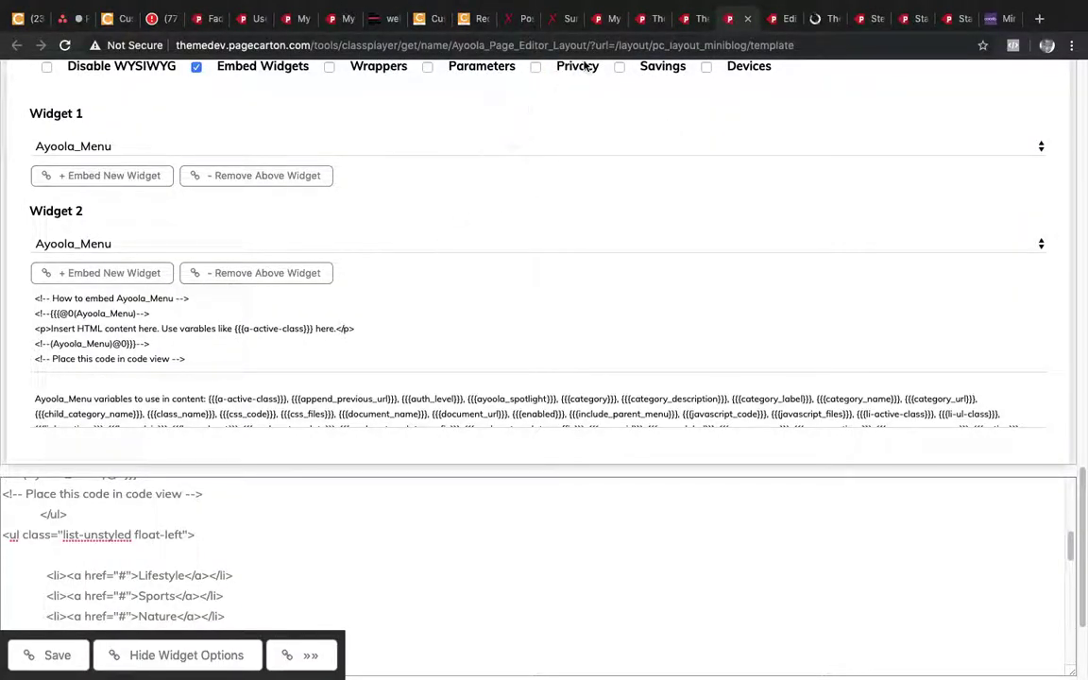
{"action": "left_click", "coordinate": [583, 52]}
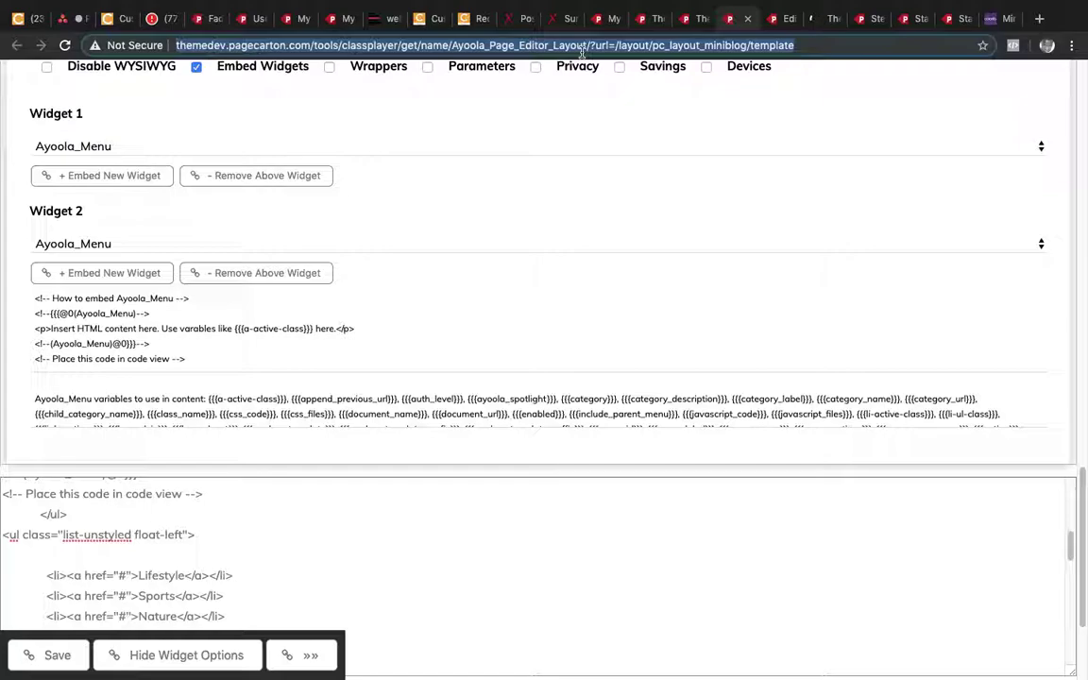
{"action": "key", "text": "Return"}
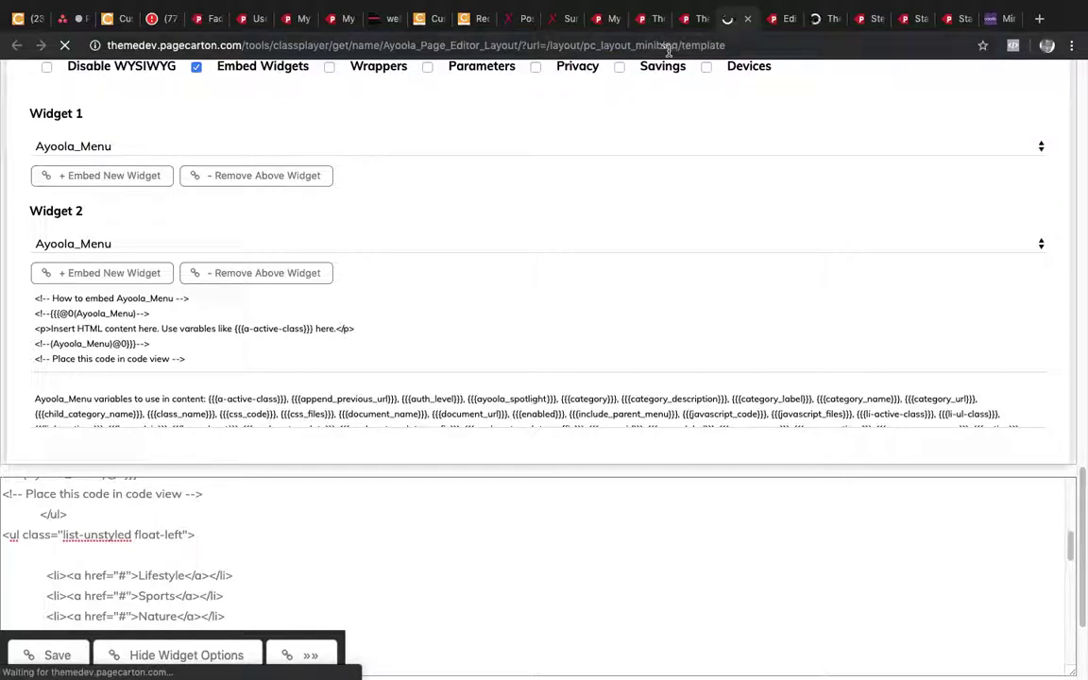
{"action": "left_click", "coordinate": [820, 23]}
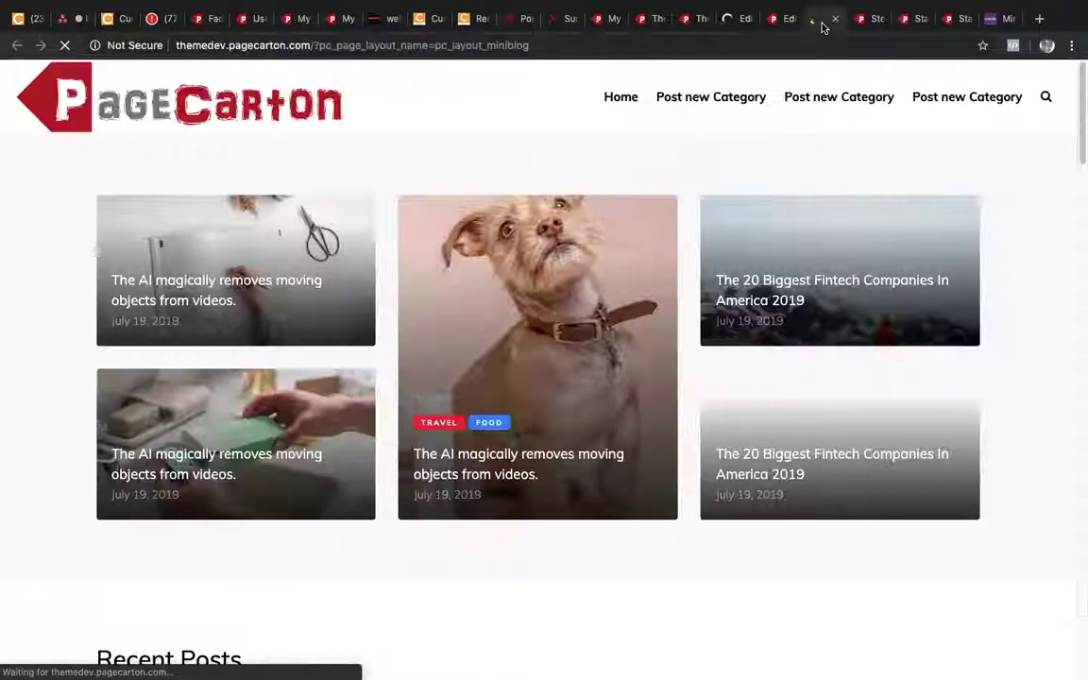
{"action": "left_click", "coordinate": [746, 21]}
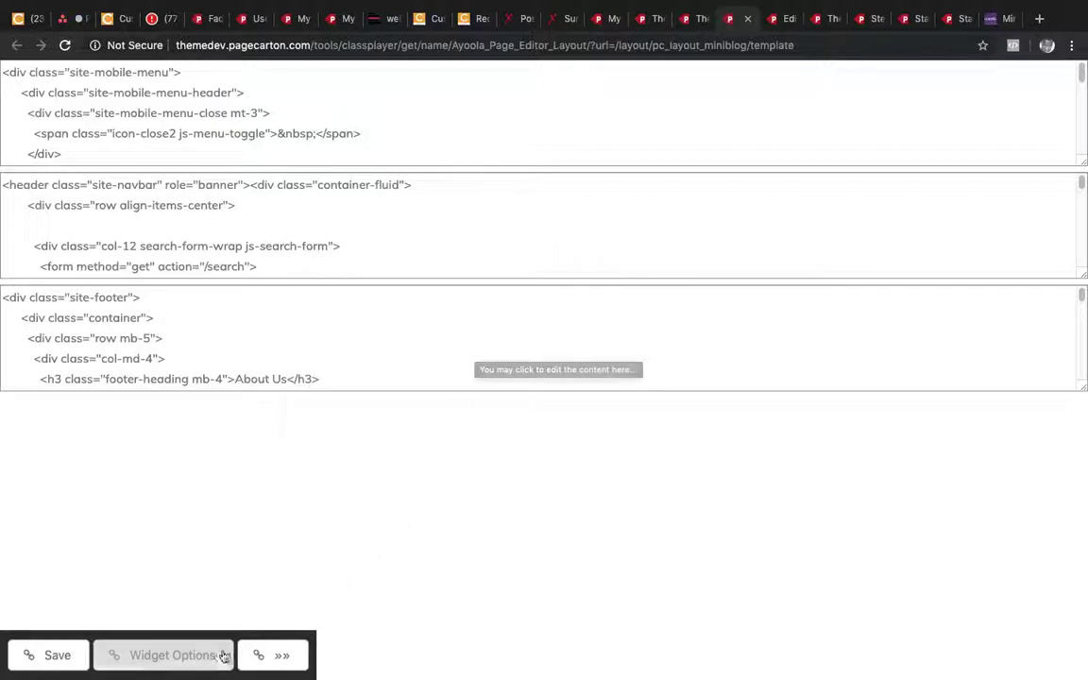
Show the widget options, open the footer HTML Text block's settings, and examine the second menu's embed code and the second link list.
{"action": "left_click", "coordinate": [224, 655]}
{"action": "scroll", "coordinate": [862, 388], "scroll_direction": "down", "scroll_amount": 1}
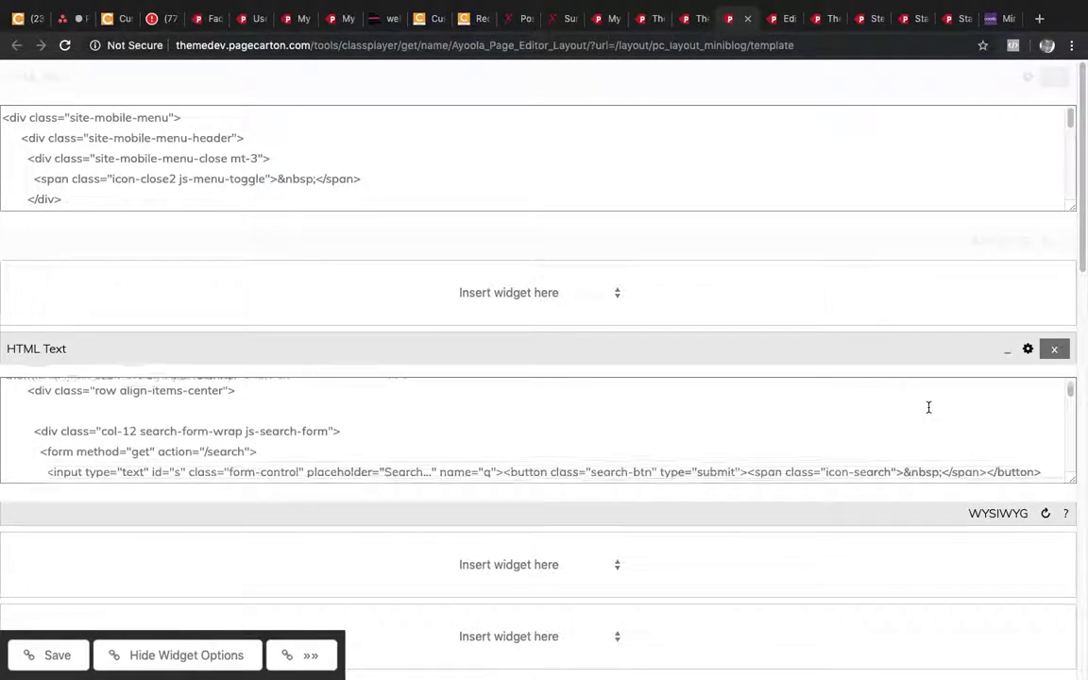
{"action": "scroll", "coordinate": [927, 405], "scroll_direction": "down", "scroll_amount": 15}
{"action": "scroll", "coordinate": [929, 407], "scroll_direction": "down", "scroll_amount": 3}
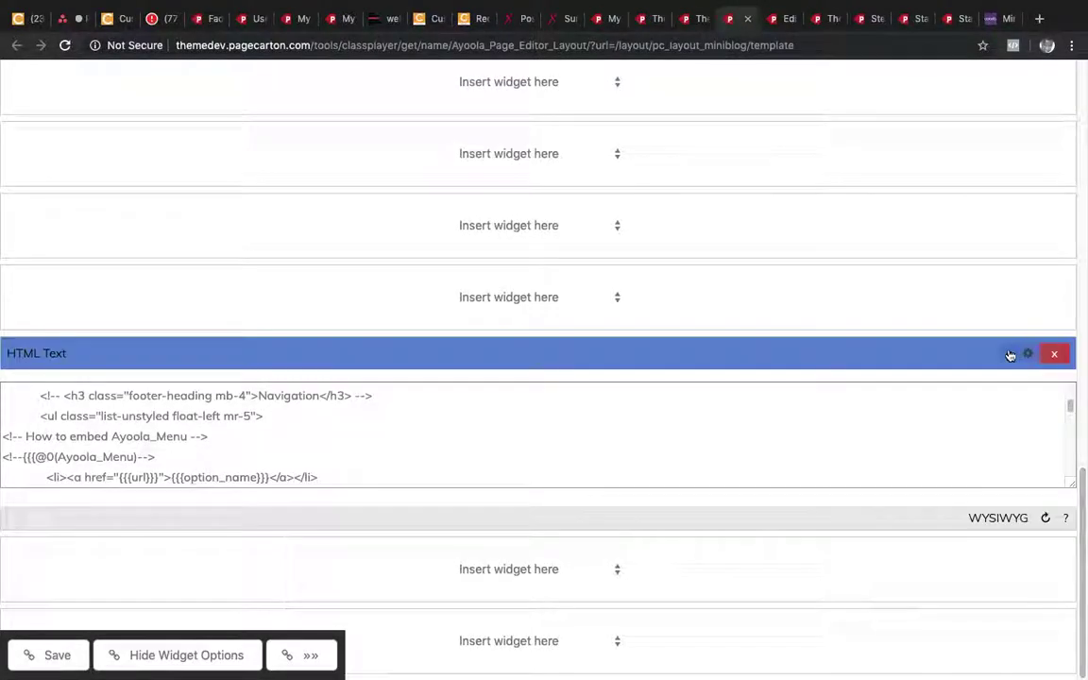
{"action": "left_click", "coordinate": [1026, 355]}
{"action": "scroll", "coordinate": [1023, 360], "scroll_direction": "down", "scroll_amount": 5}
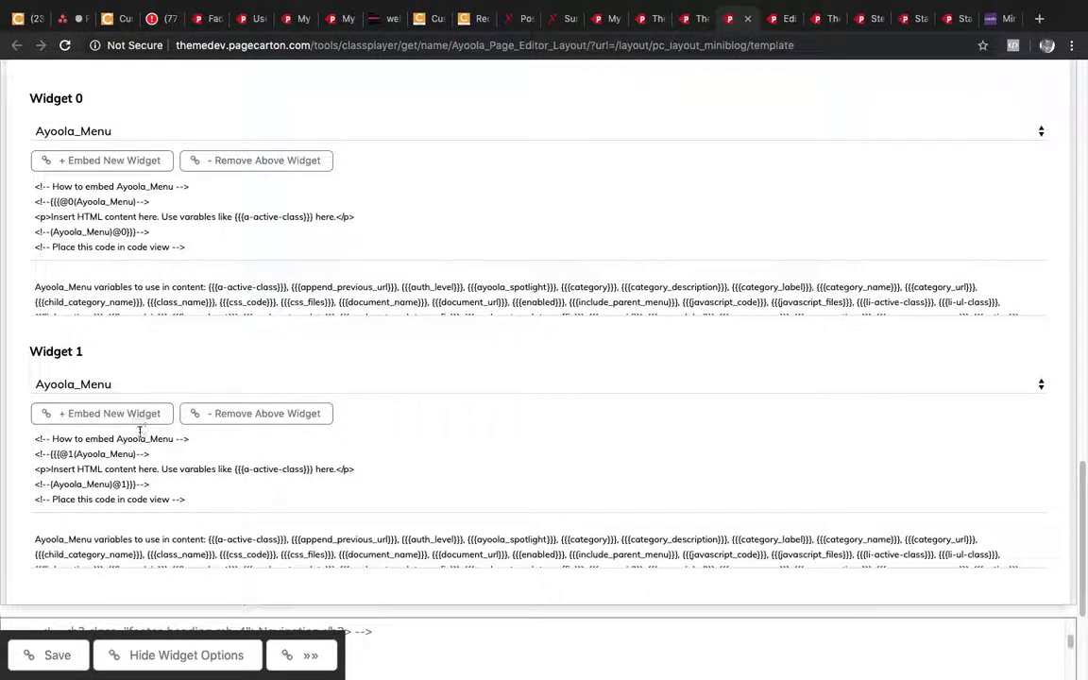
{"action": "scroll", "coordinate": [141, 453], "scroll_direction": "down", "scroll_amount": 2}
{"action": "scroll", "coordinate": [149, 474], "scroll_direction": "down", "scroll_amount": 2}
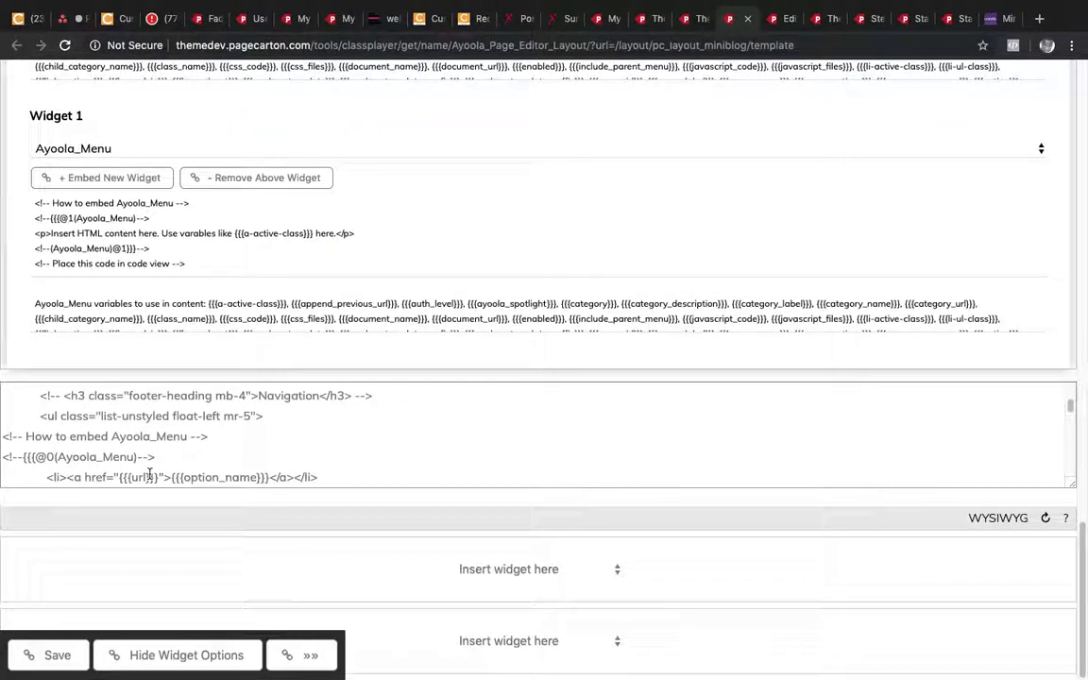
{"action": "scroll", "coordinate": [147, 462], "scroll_direction": "down", "scroll_amount": 1}
{"action": "scroll", "coordinate": [140, 457], "scroll_direction": "down", "scroll_amount": 5}
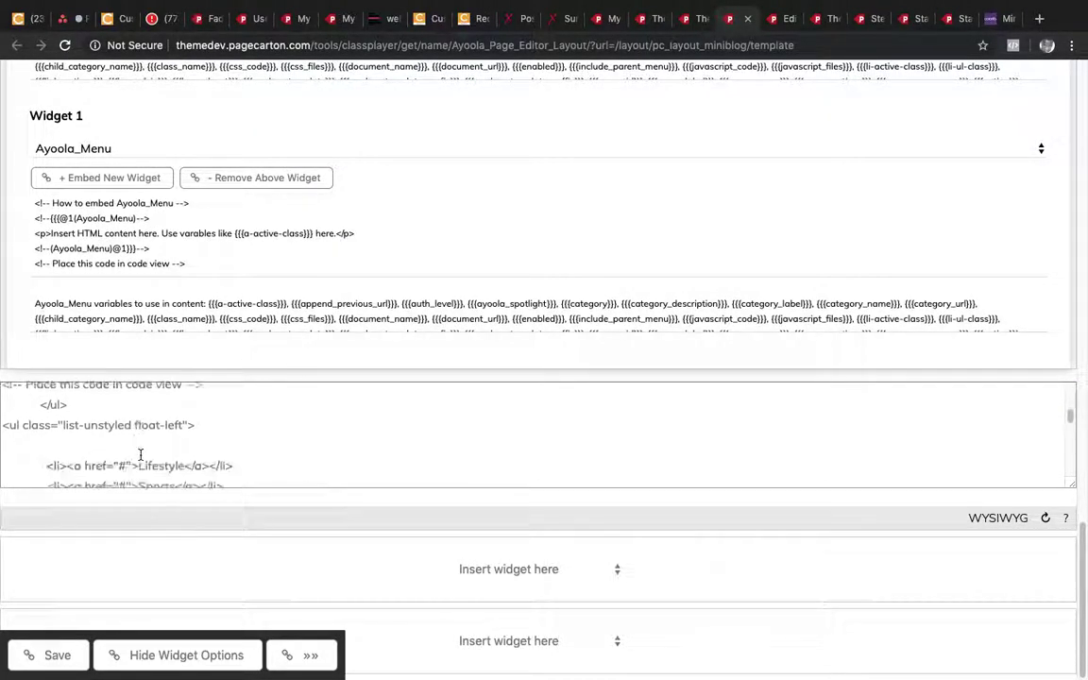
{"action": "scroll", "coordinate": [141, 451], "scroll_direction": "down", "scroll_amount": 1}
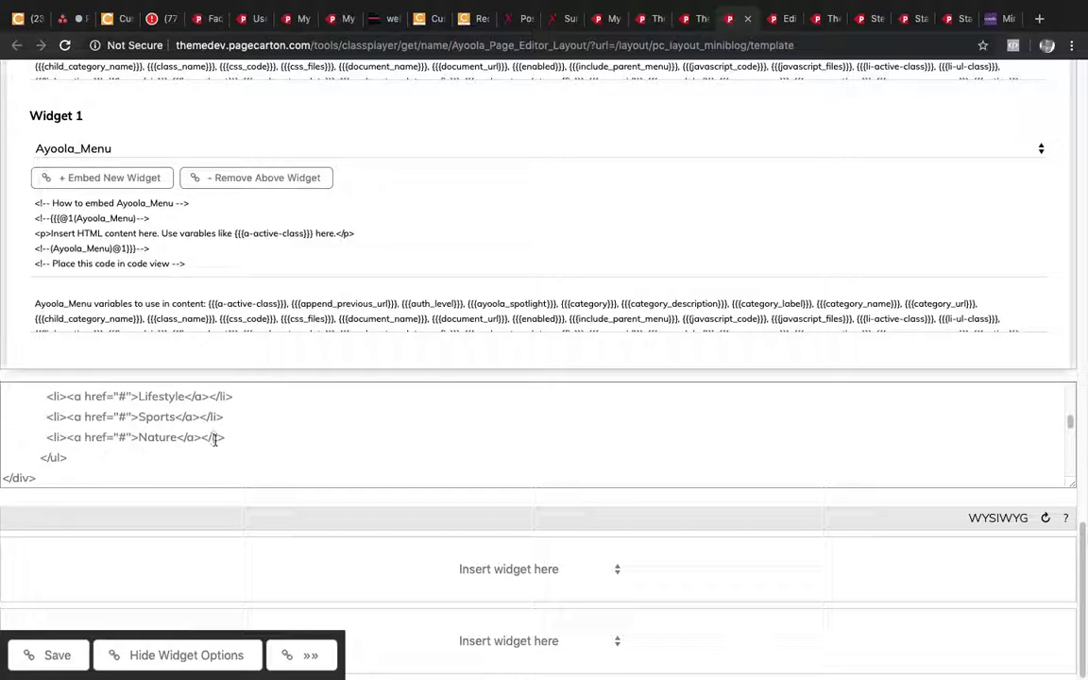
Delete the Sports and Nature items from the second footer link list and insert Widget 1's opening Ayoola_Menu embed code above the Lifestyle item.
{"action": "left_click_drag", "start_coordinate": [236, 436], "coordinate": [3, 412]}
{"action": "key", "text": "BackSpace"}
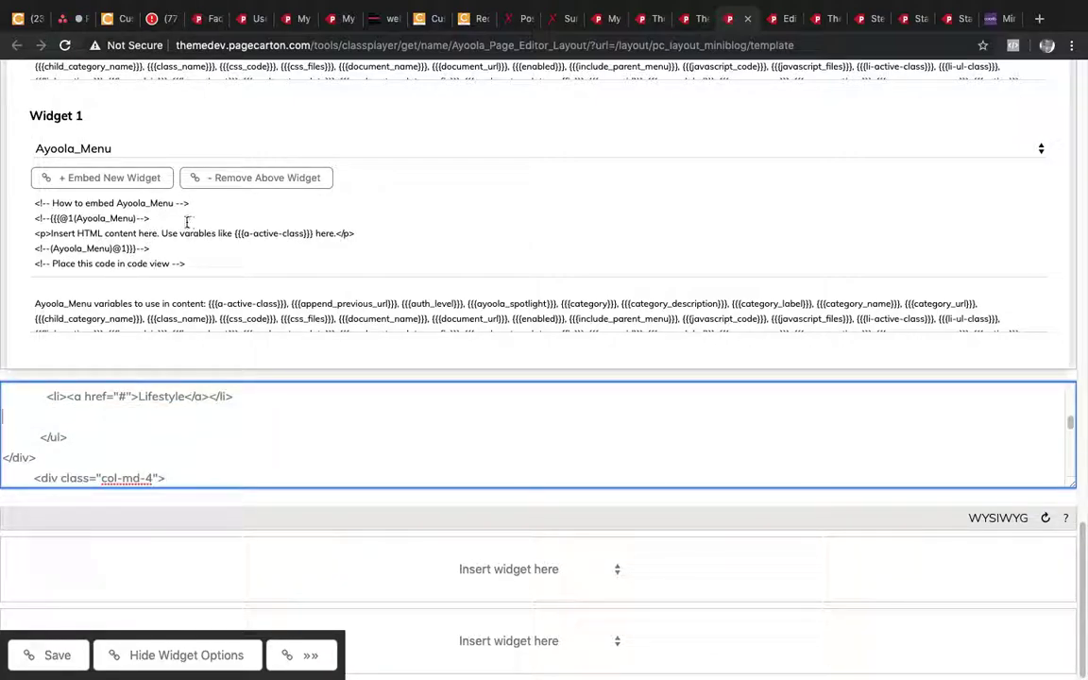
{"action": "left_click_drag", "start_coordinate": [185, 221], "coordinate": [3, 203]}
{"action": "scroll", "coordinate": [233, 438], "scroll_direction": "up", "scroll_amount": 3}
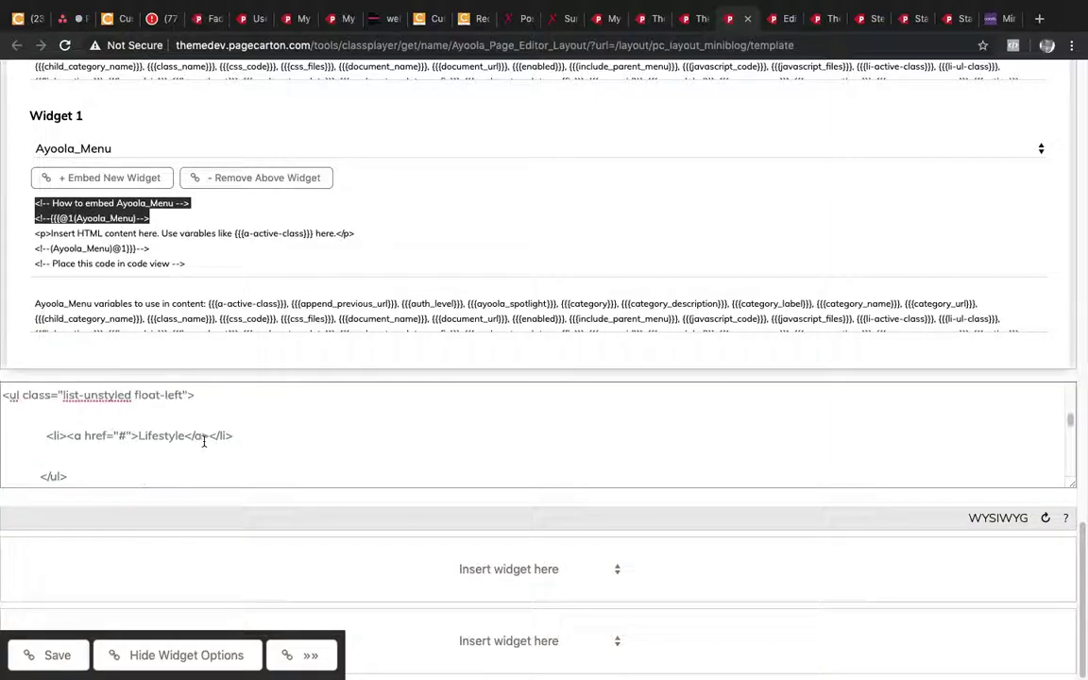
{"action": "left_click", "coordinate": [156, 426]}
{"action": "type", "text": "<!-- How to embed Ayoola_Menu --> <!--{{{@1(Ayoola_Menu)-->"}
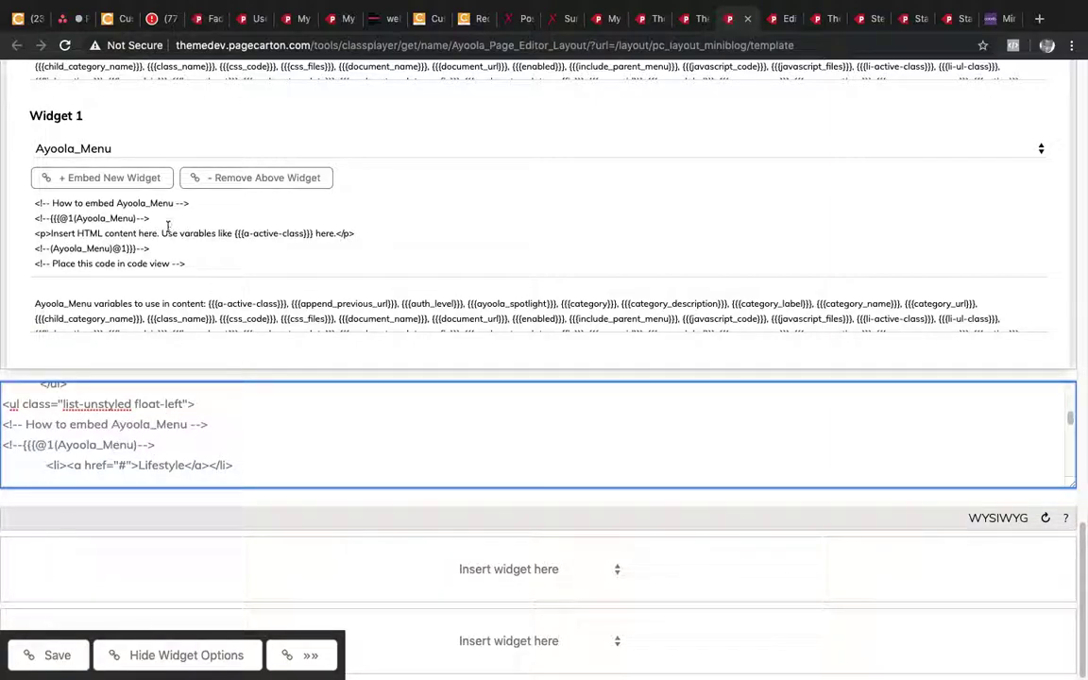
Copy Widget 1's closing Ayoola_Menu embed code and paste it below the Lifestyle list item.
{"action": "left_click_drag", "start_coordinate": [189, 264], "coordinate": [31, 252]}
{"action": "left_click", "coordinate": [28, 251]}
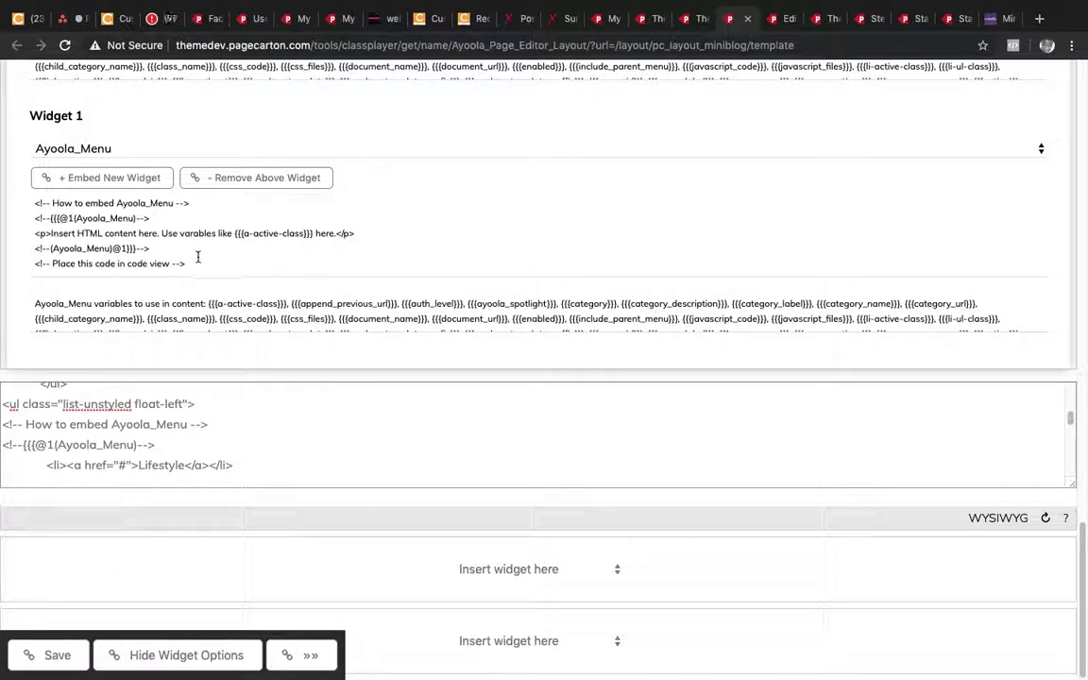
{"action": "left_click_drag", "start_coordinate": [170, 255], "coordinate": [35, 247]}
{"action": "key", "text": "ctrl+c"}
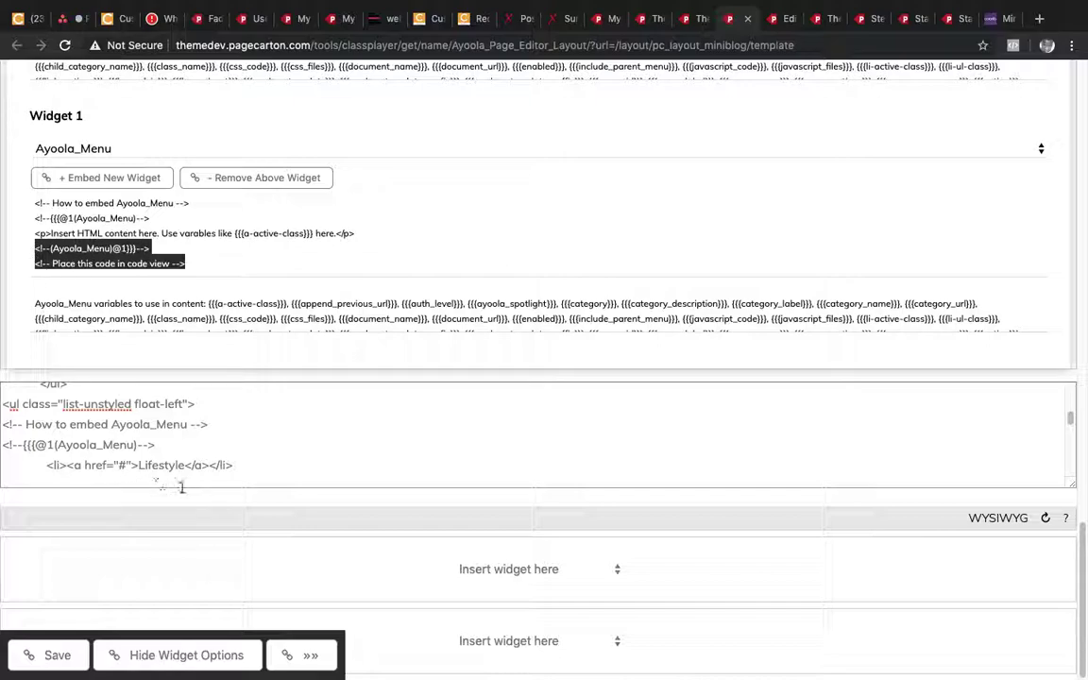
{"action": "left_click", "coordinate": [196, 474]}
{"action": "key", "text": "ctrl+v"}
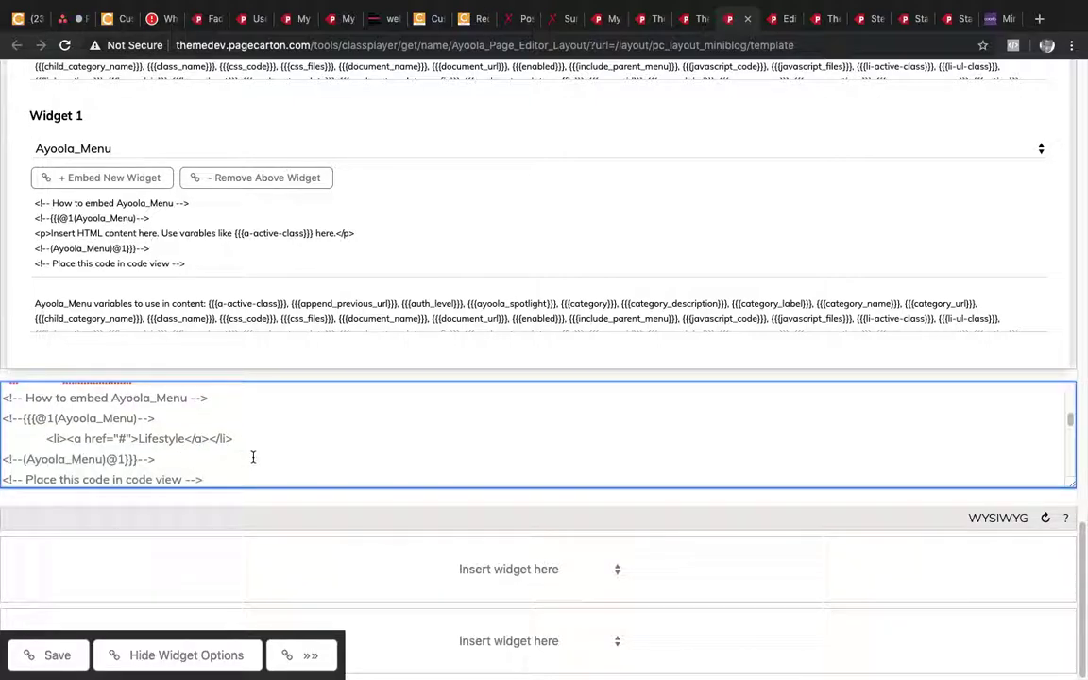
Replace the Lifestyle link's text with {{{option_name}}} and its href with {{{url}}}.
{"action": "double_click", "coordinate": [156, 433]}
{"action": "type", "text": "{{{o"}
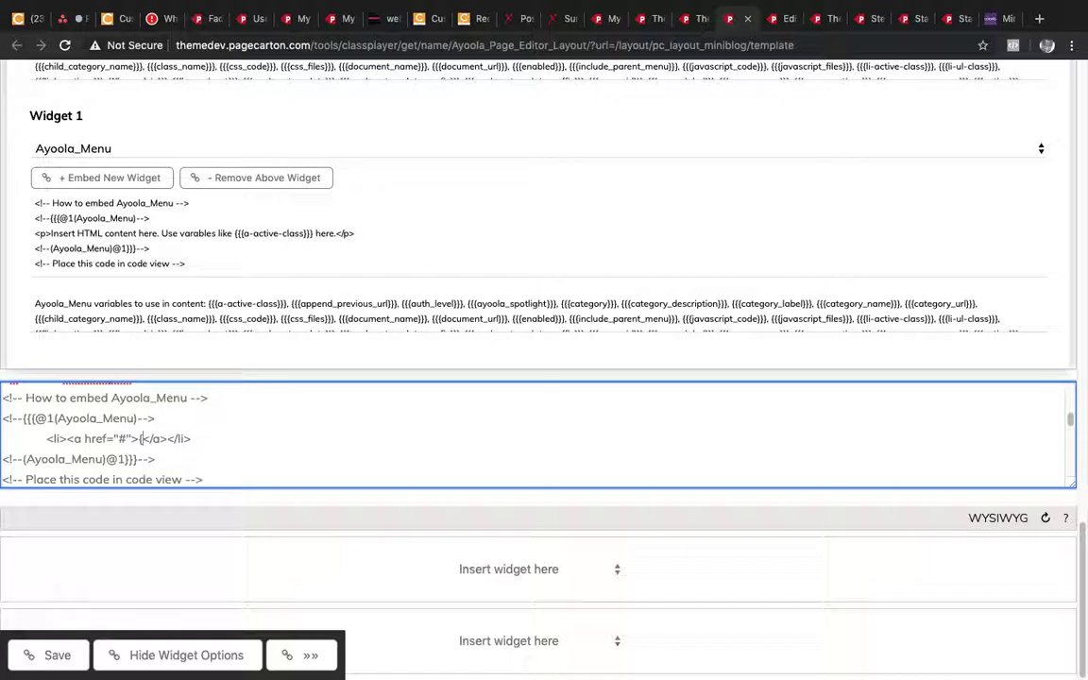
{"action": "type", "text": "ption_nam"}
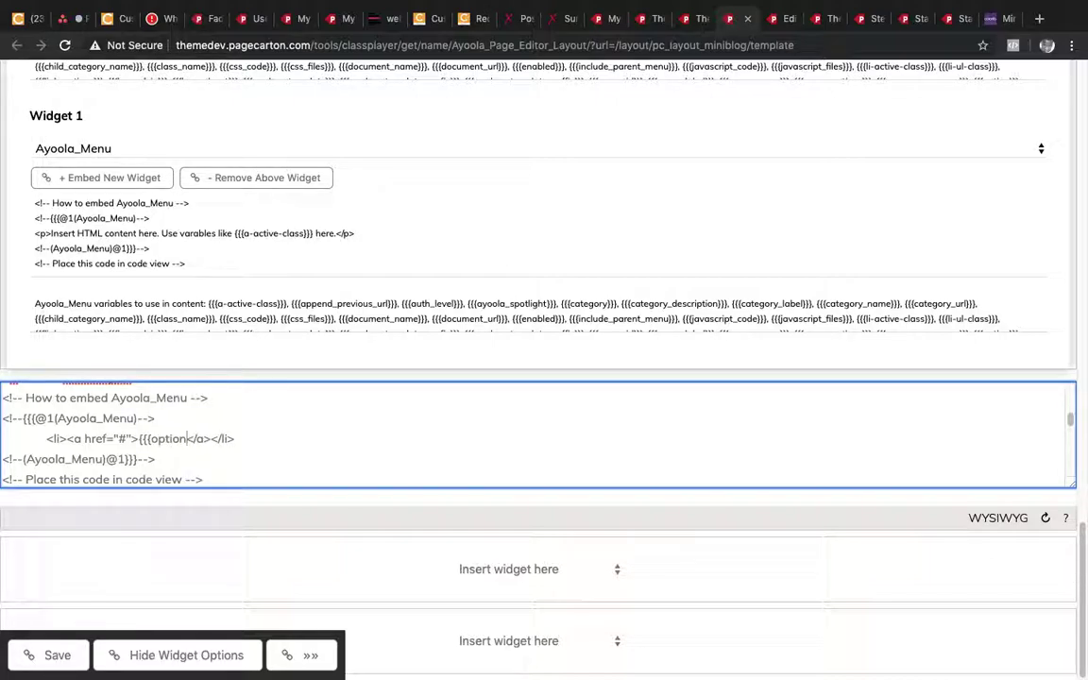
{"action": "type", "text": "e}}}"}
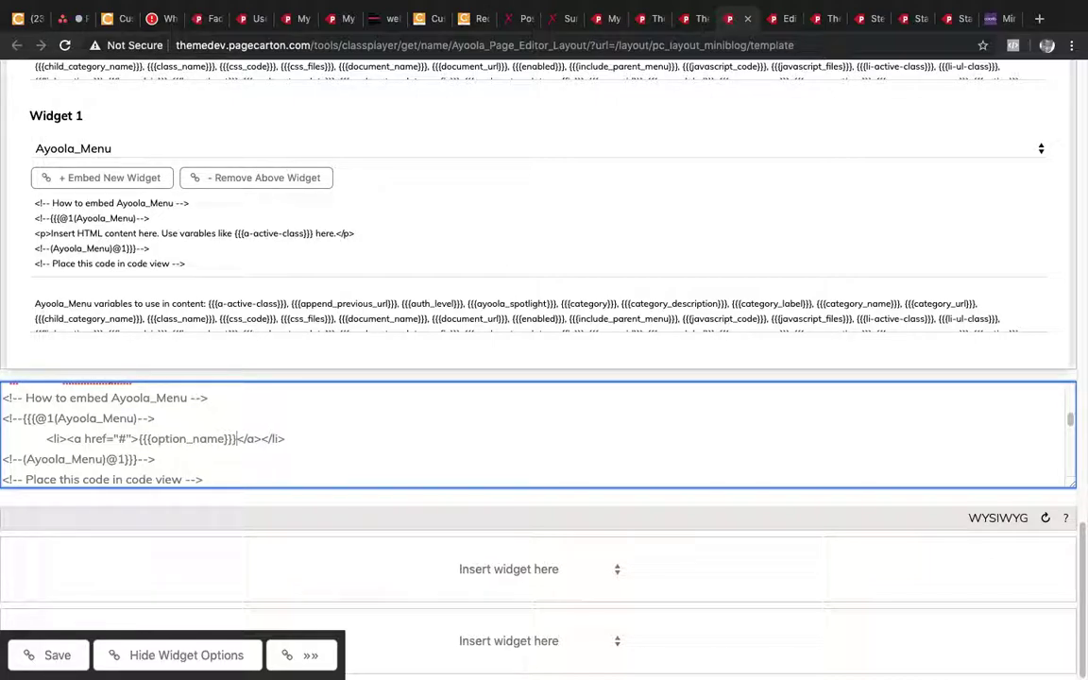
{"action": "double_click", "coordinate": [121, 438]}
{"action": "type", "text": "{{{url}}}"}
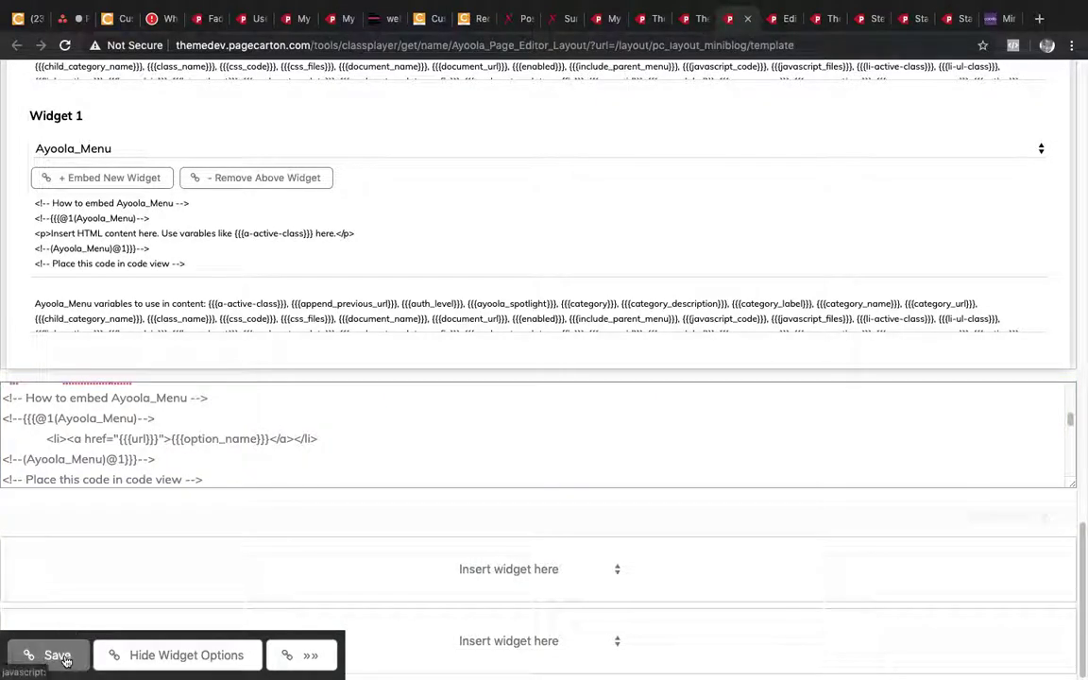
Try to save the template and reload the miniblog site preview to check the footer.
{"action": "left_click", "coordinate": [34, 653]}
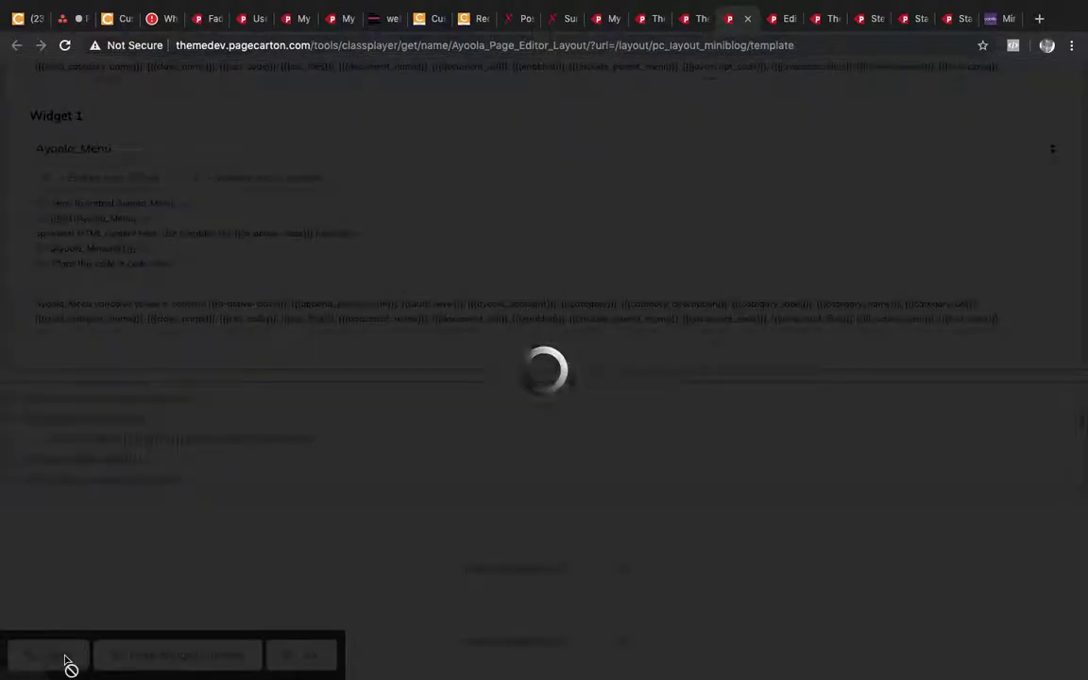
{"action": "left_click", "coordinate": [779, 21]}
{"action": "left_click", "coordinate": [820, 19]}
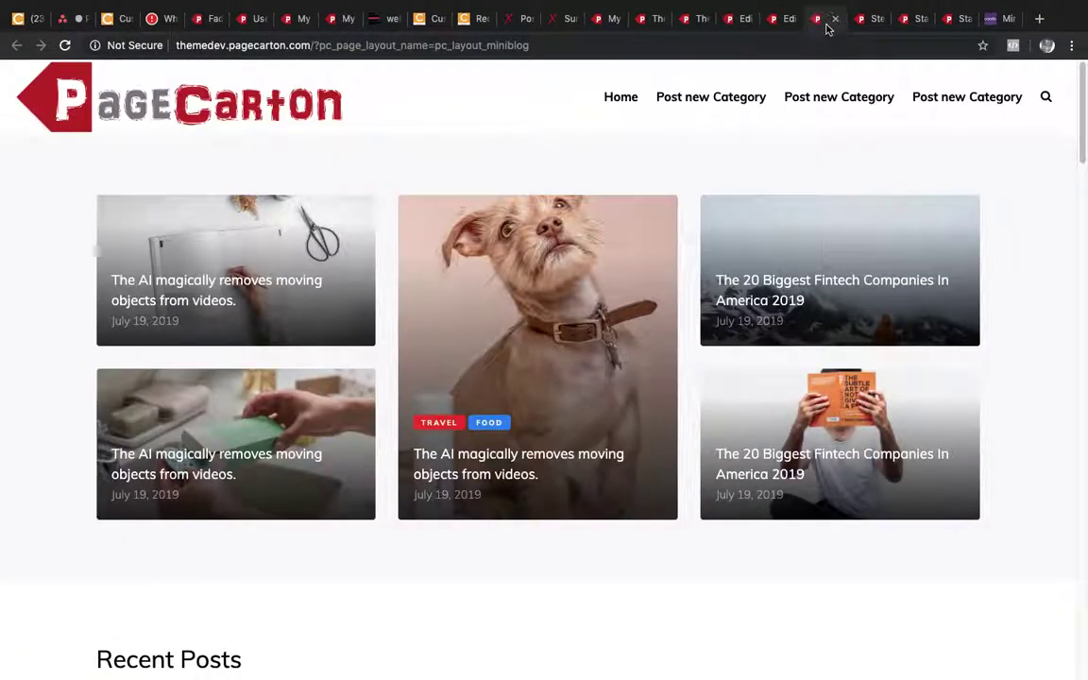
{"action": "scroll", "coordinate": [779, 253], "scroll_direction": "down", "scroll_amount": 20}
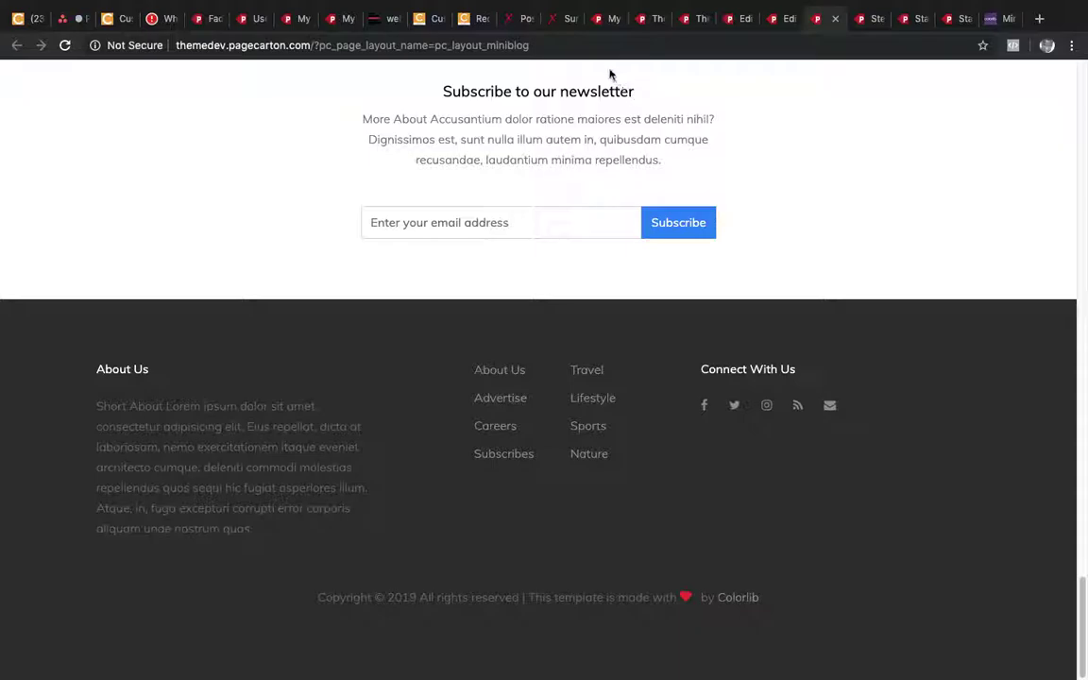
{"action": "left_click", "coordinate": [591, 47]}
{"action": "key", "text": "Return"}
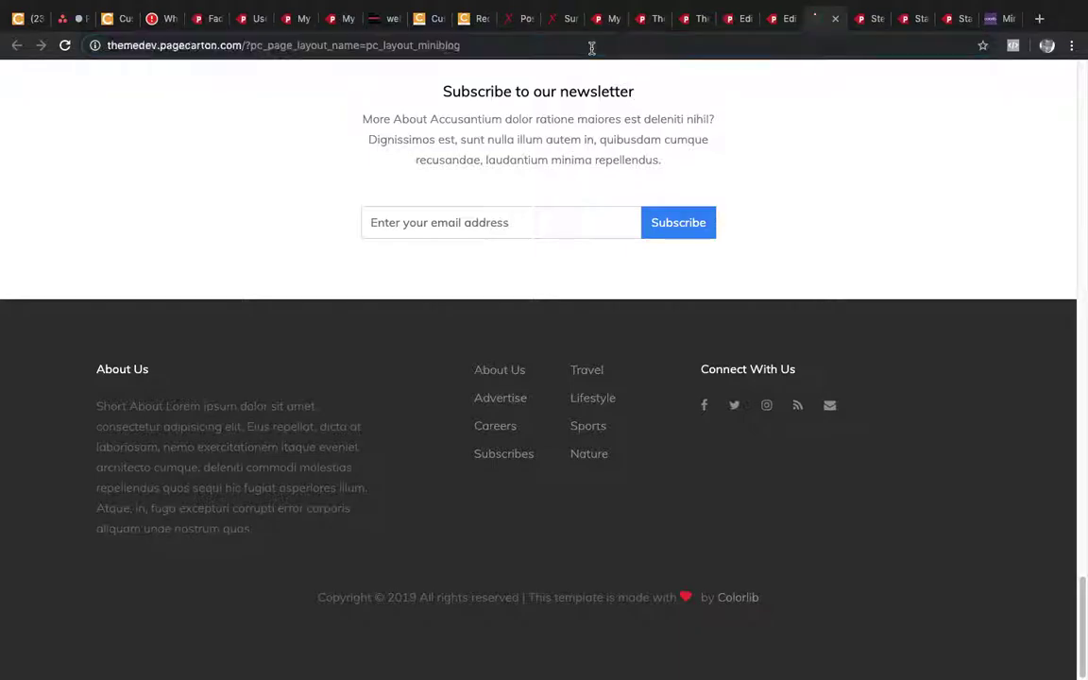
{"action": "left_click", "coordinate": [591, 46]}
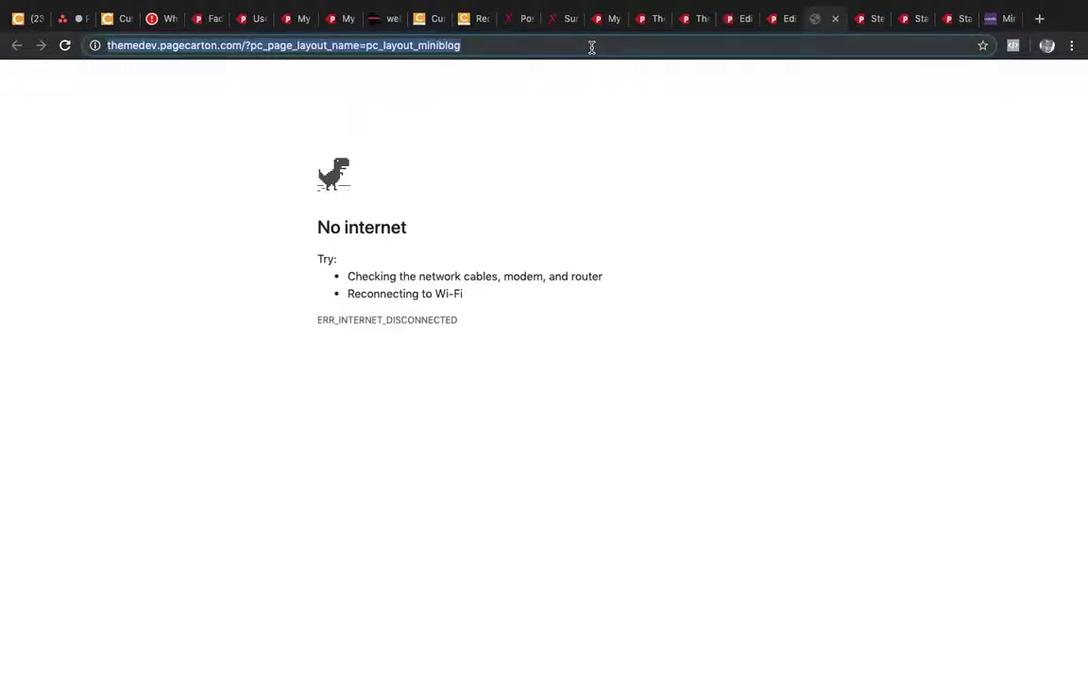
{"action": "key", "text": "Return"}
Reconnect the computer to the personal hotspot Wi-Fi network, then reload the miniblog preview and inspect its footer.
{"action": "mouse_move", "coordinate": [790, 3]}
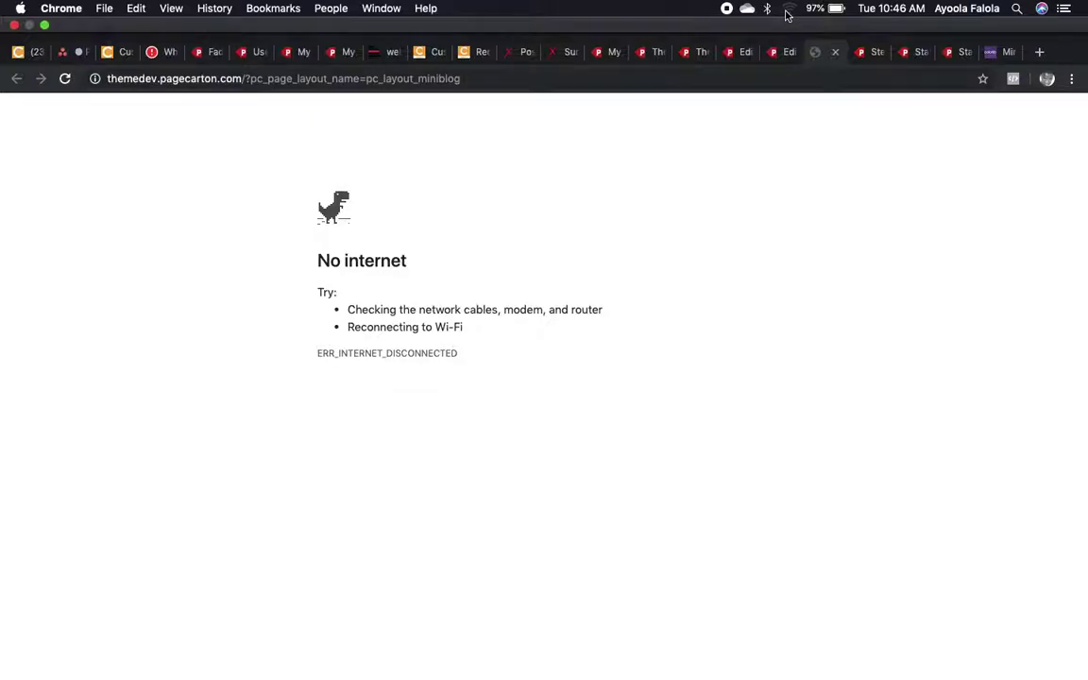
{"action": "left_click", "coordinate": [787, 8]}
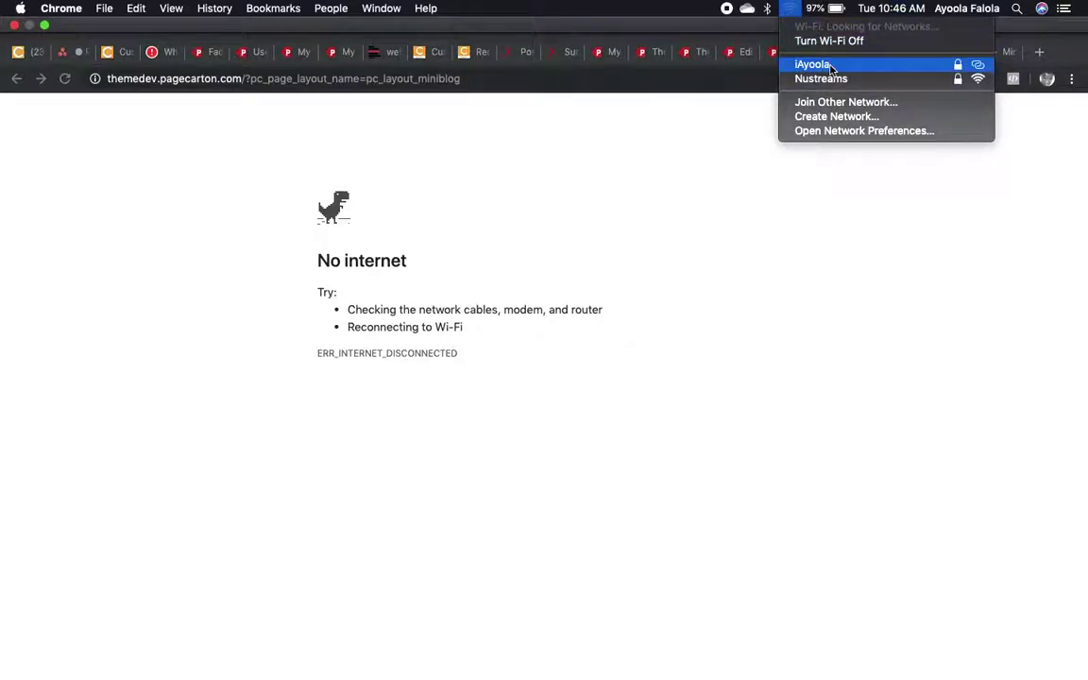
{"action": "left_click", "coordinate": [823, 64]}
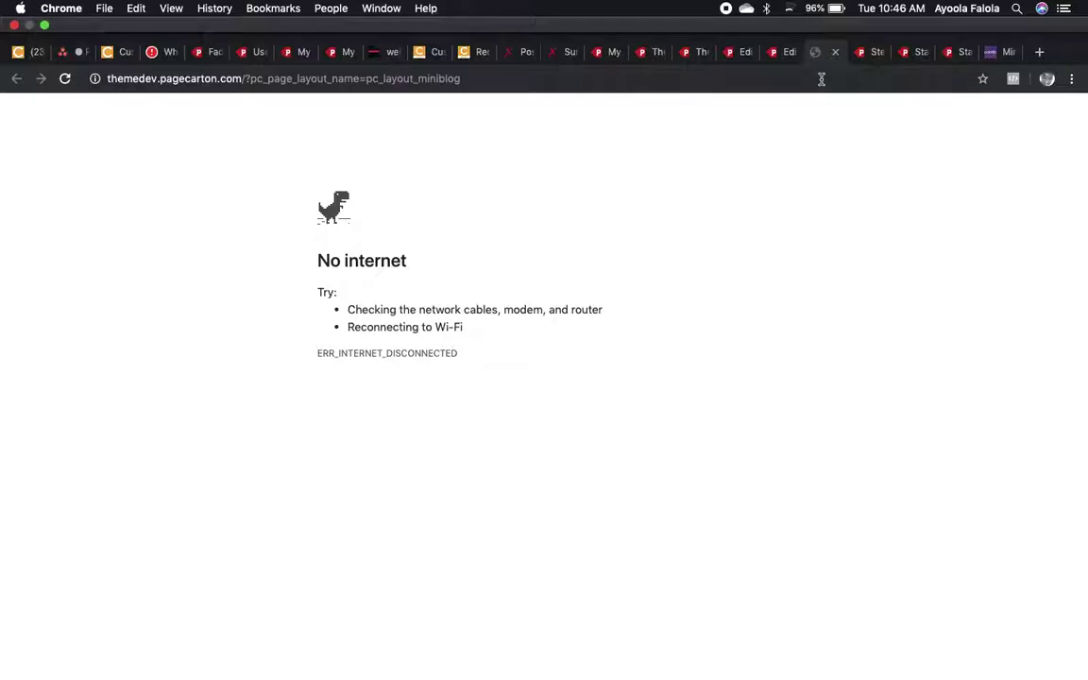
{"action": "left_click", "coordinate": [820, 79]}
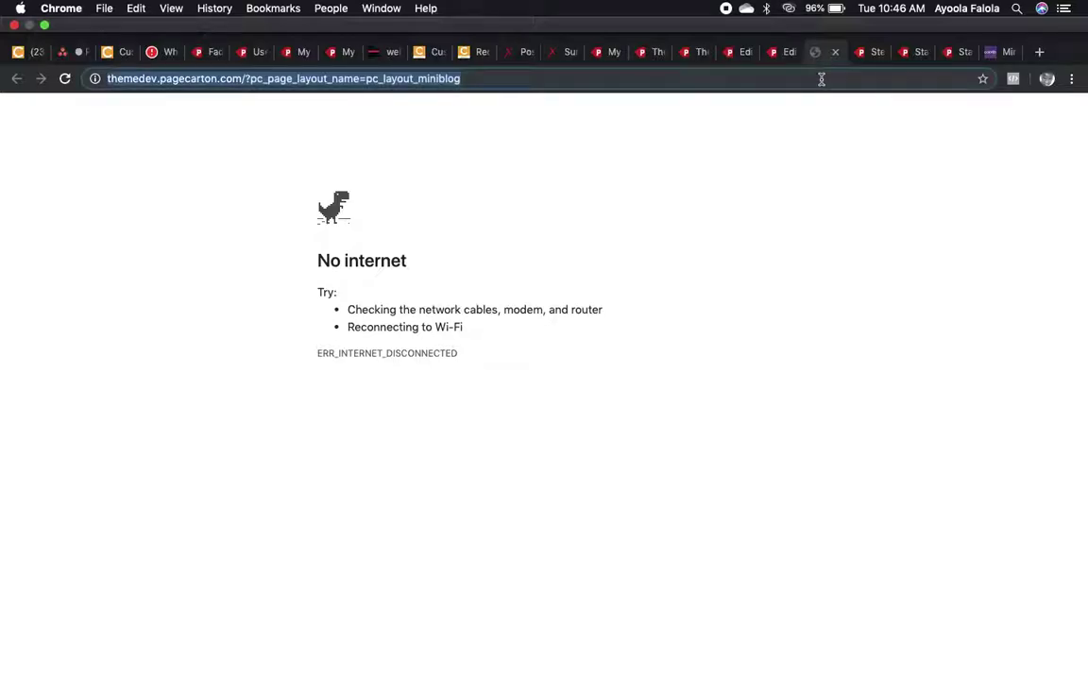
{"action": "key", "text": "Return"}
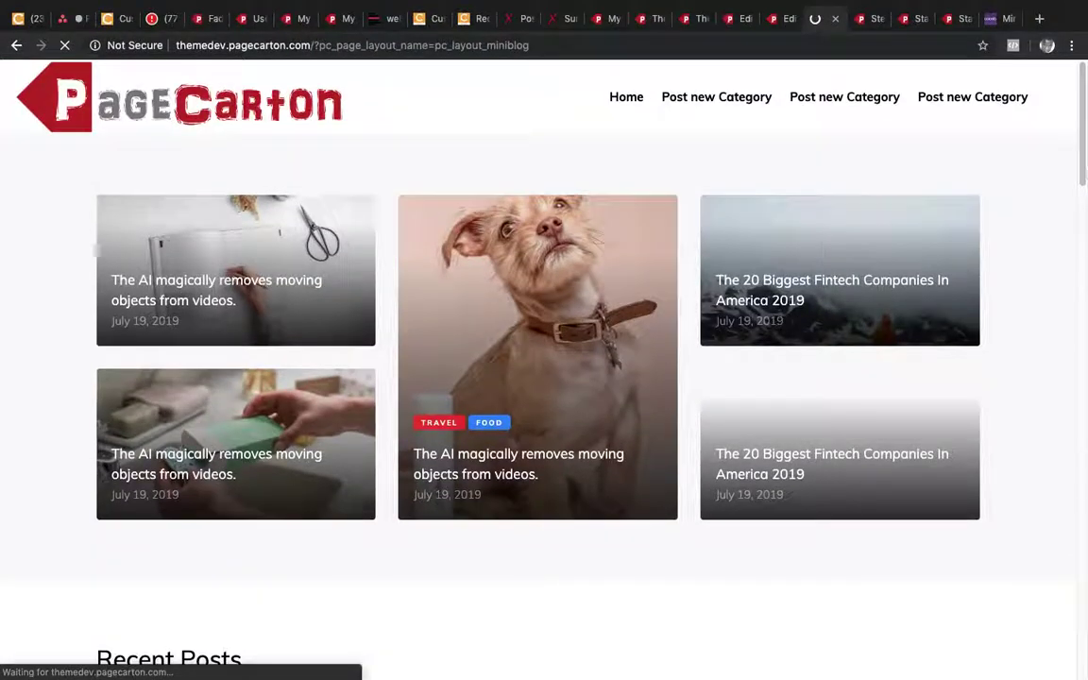
{"action": "left_click_drag", "start_coordinate": [1080, 135], "coordinate": [1076, 664]}
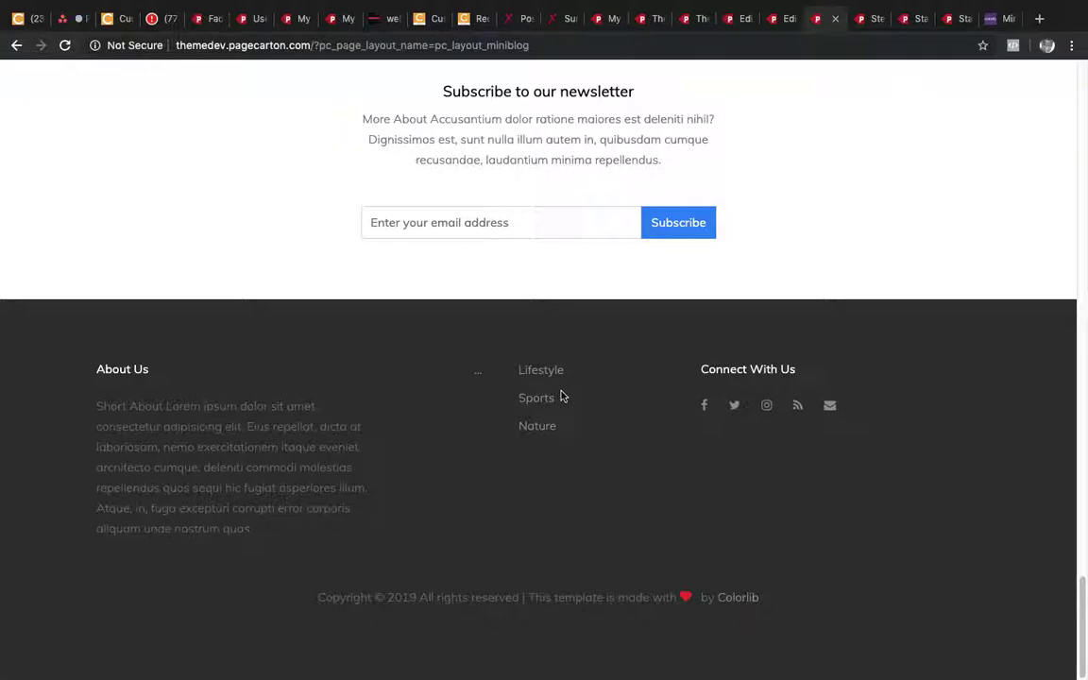
Return to the template editor, close the loading overlay and save the template again.
{"action": "left_click", "coordinate": [778, 20]}
{"action": "left_click", "coordinate": [822, 23]}
{"action": "left_click", "coordinate": [773, 18]}
{"action": "left_click", "coordinate": [678, 18]}
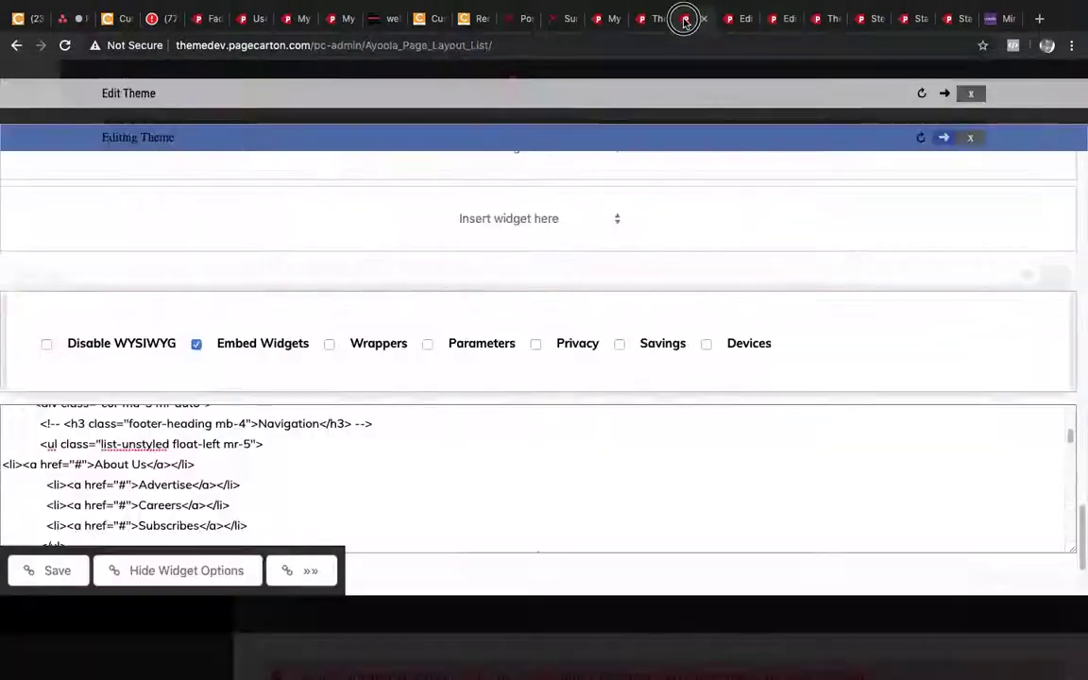
{"action": "left_click", "coordinate": [727, 19]}
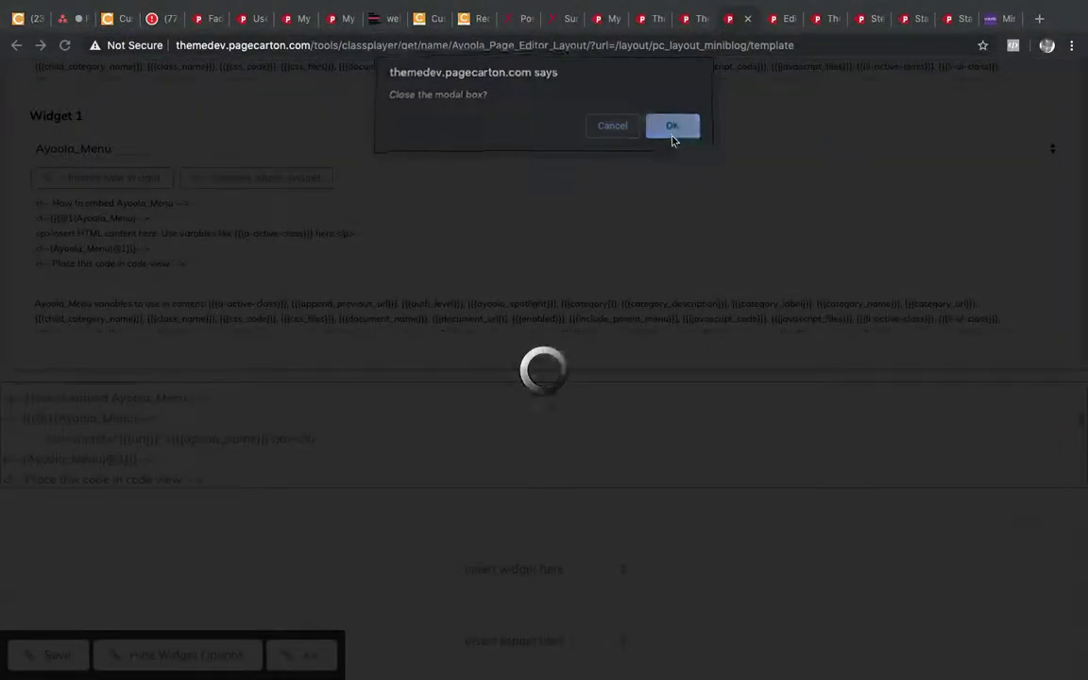
{"action": "left_click", "coordinate": [672, 139]}
{"action": "left_click", "coordinate": [57, 661]}
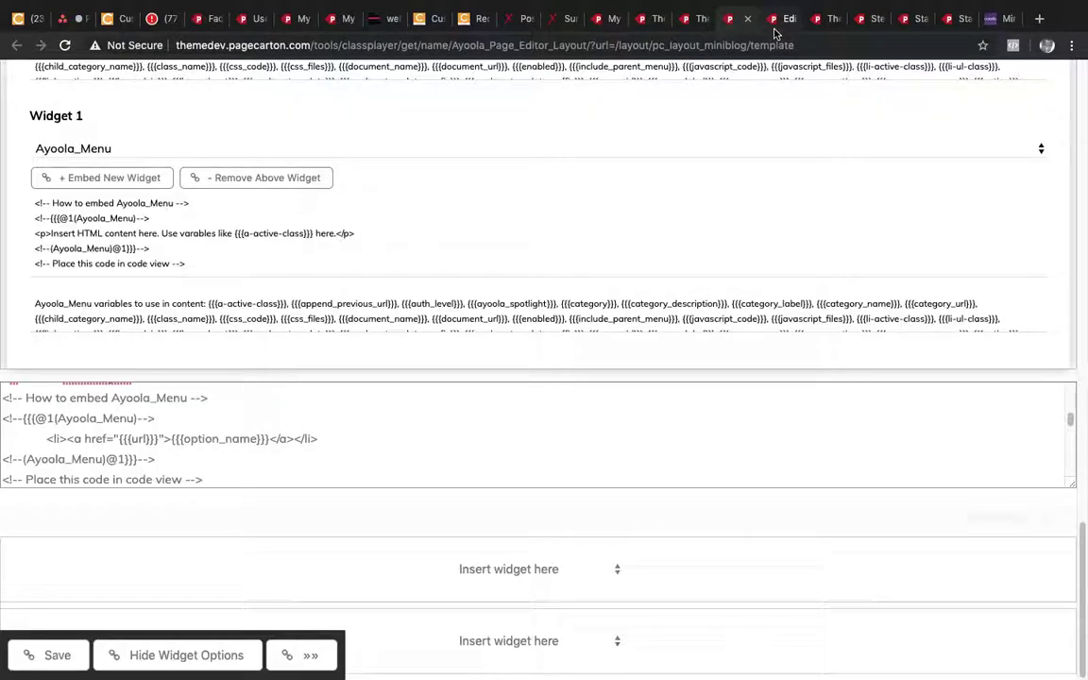
Reload the miniblog preview, close the leftover editor tab and inspect both footer menu lists.
{"action": "left_click", "coordinate": [774, 28]}
{"action": "left_click", "coordinate": [823, 27]}
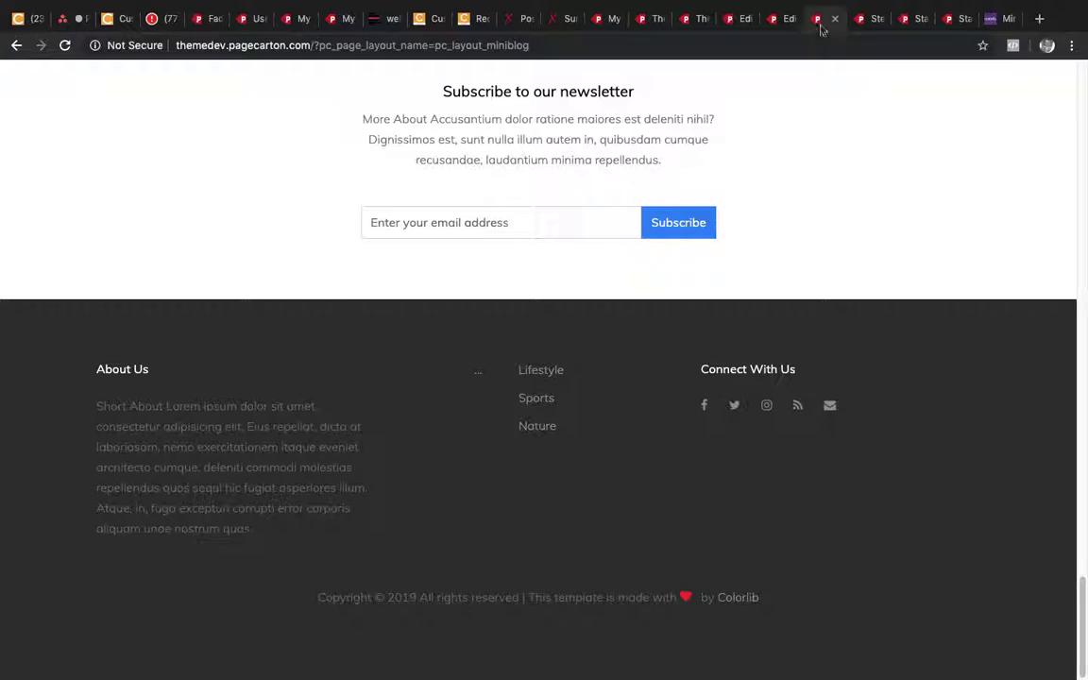
{"action": "left_click", "coordinate": [731, 44]}
{"action": "key", "text": "Return"}
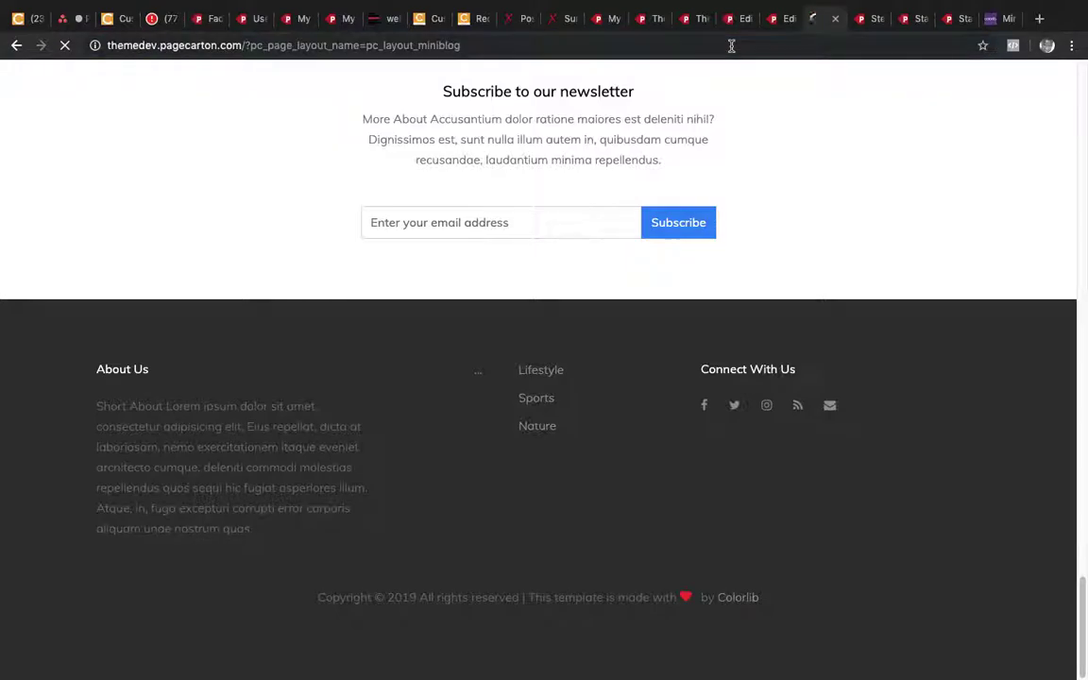
{"action": "left_click", "coordinate": [776, 23]}
{"action": "left_click", "coordinate": [792, 19]}
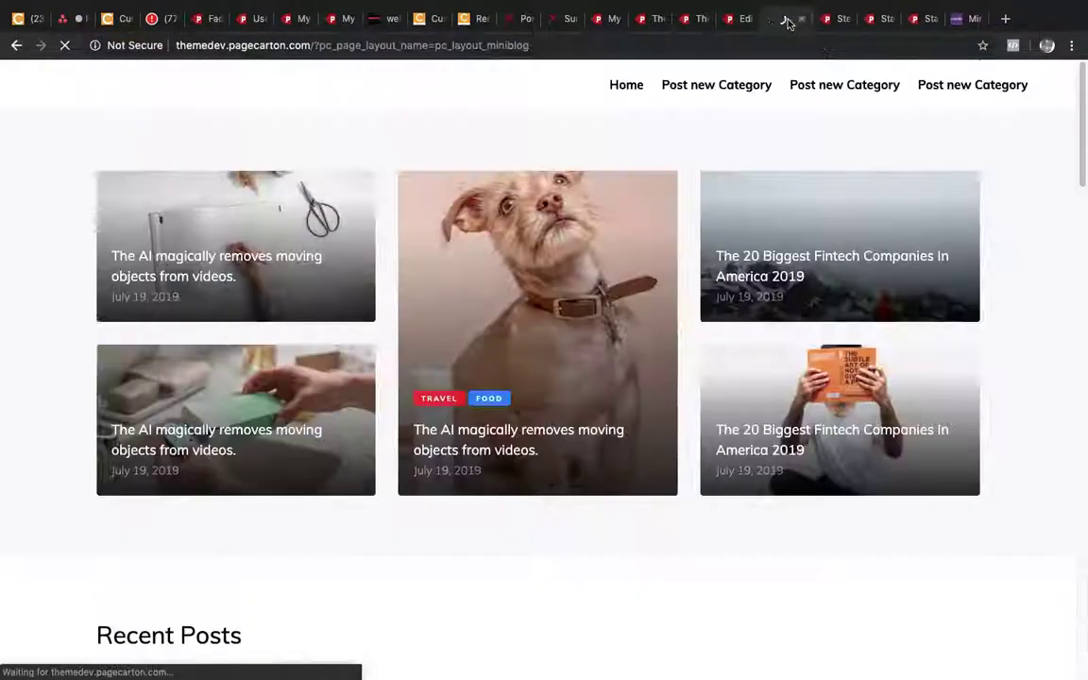
{"action": "scroll", "coordinate": [719, 318], "scroll_direction": "down", "scroll_amount": 20}
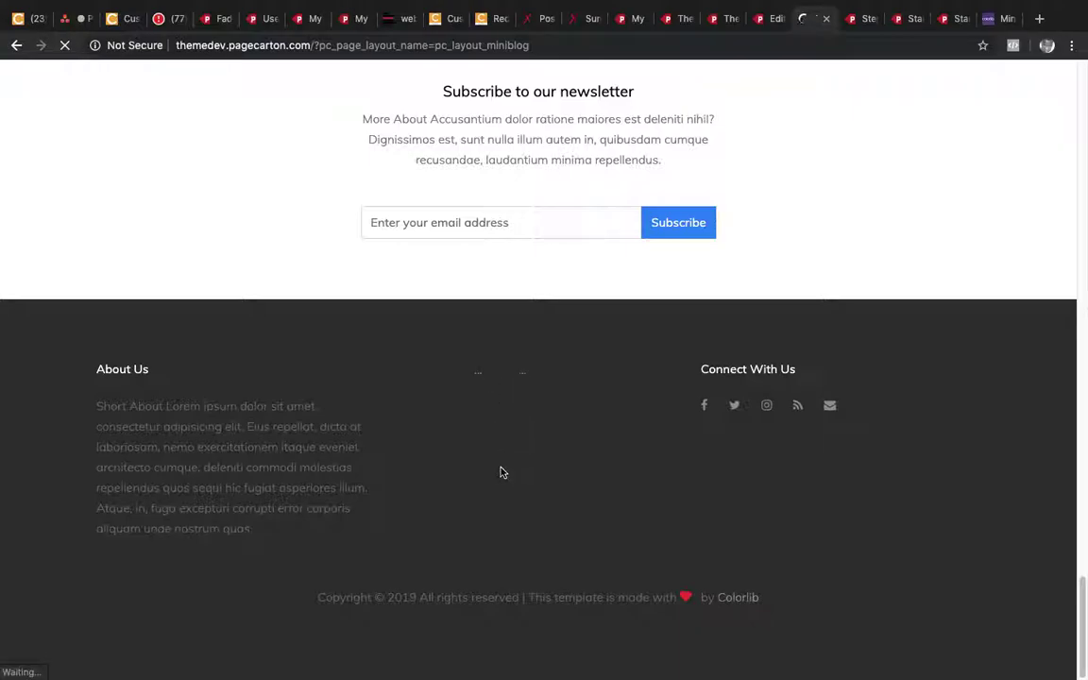
{"action": "left_click", "coordinate": [479, 378]}
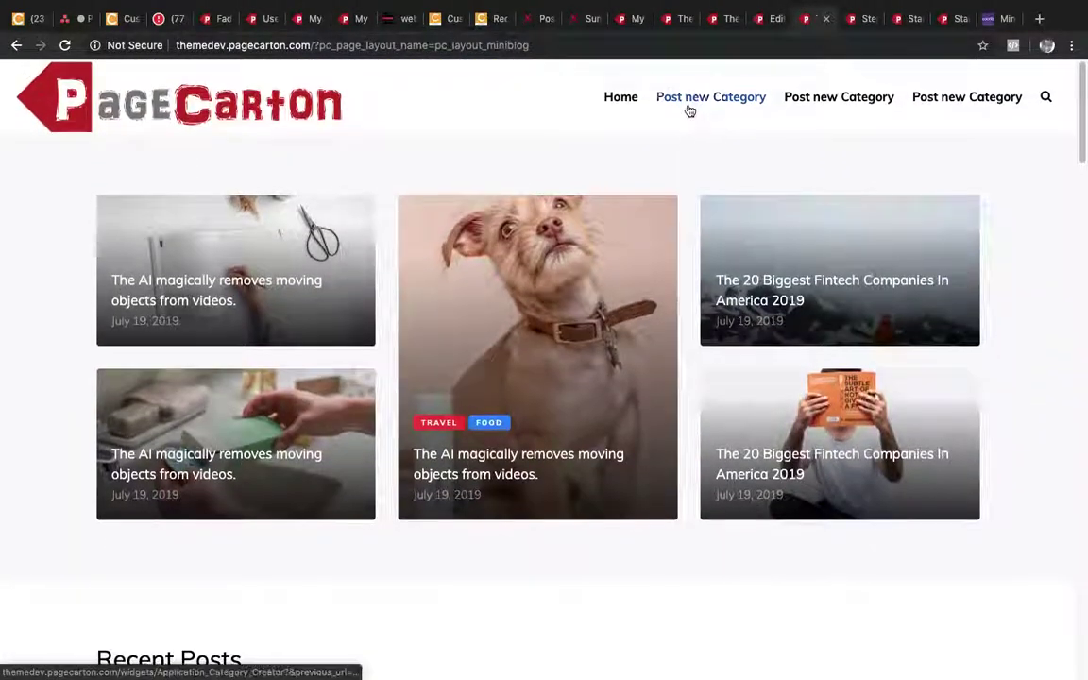
Create a new category titled Politics from the header's first placeholder link, with the 53430105_…8724_n.jpg headline image from Downloads.
{"action": "left_click", "coordinate": [690, 110]}
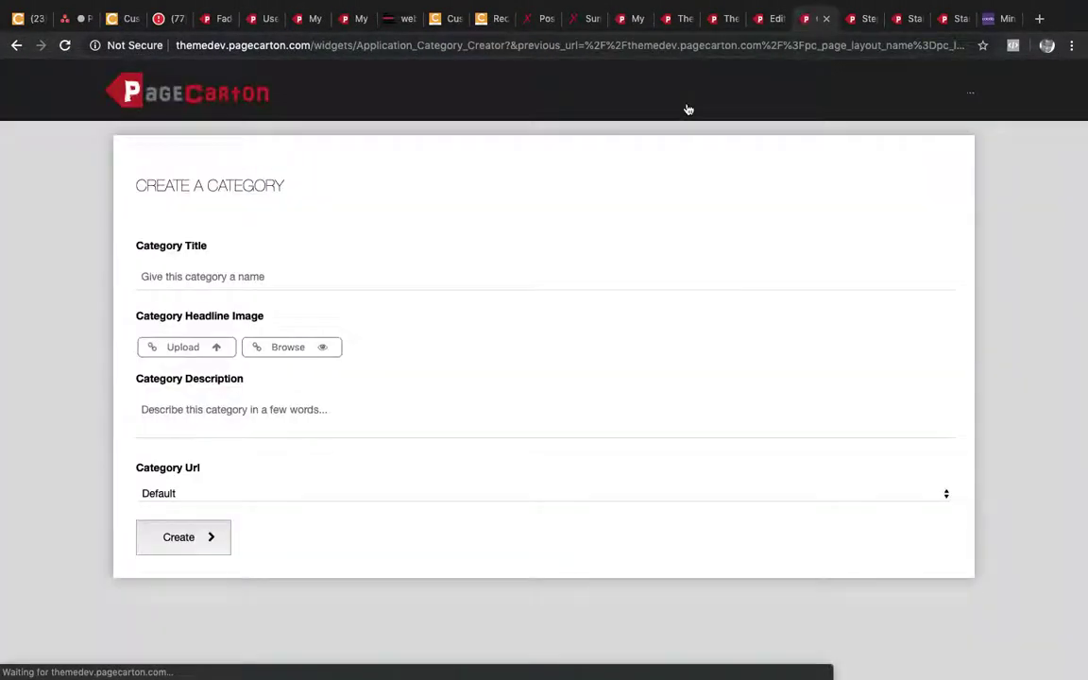
{"action": "type", "text": "Politics"}
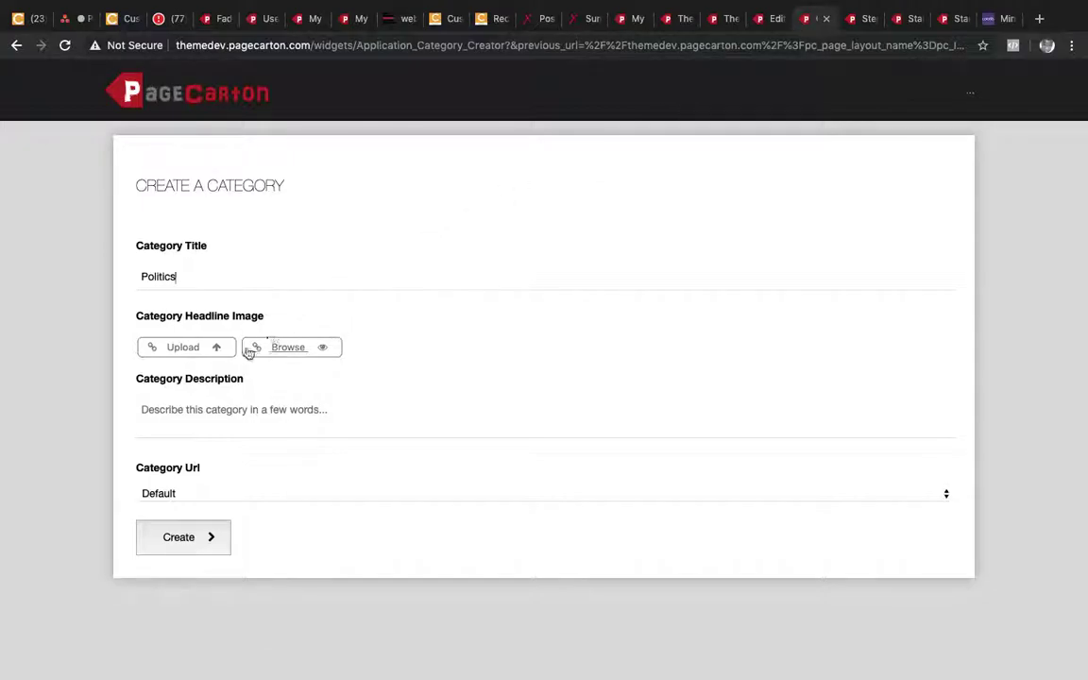
{"action": "left_click", "coordinate": [212, 347]}
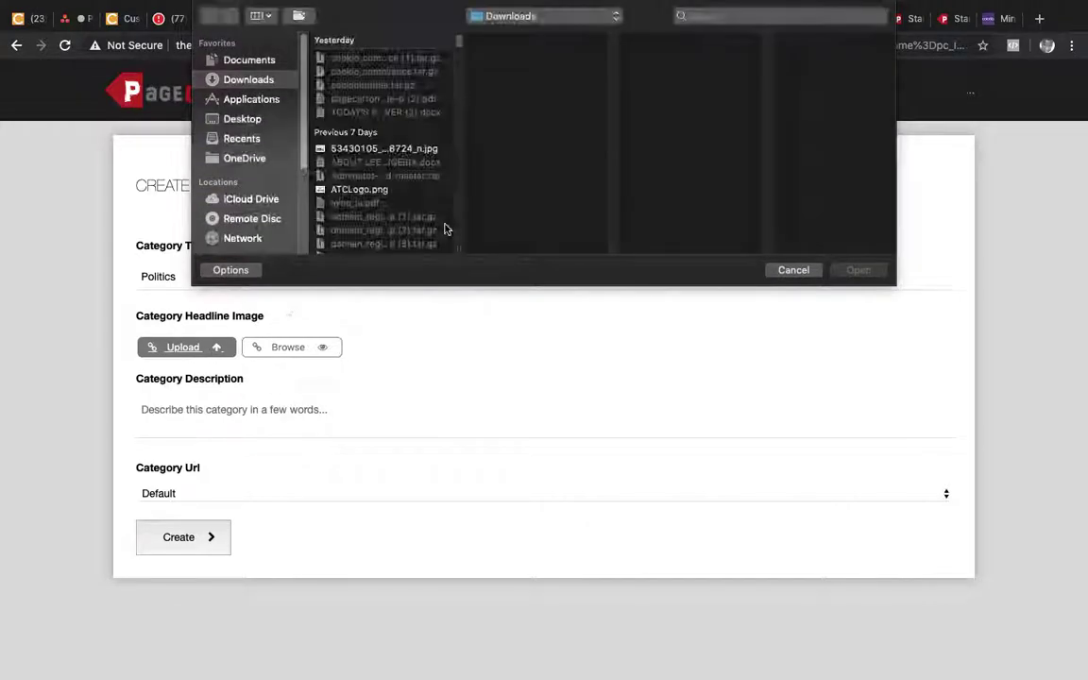
{"action": "left_click", "coordinate": [363, 152]}
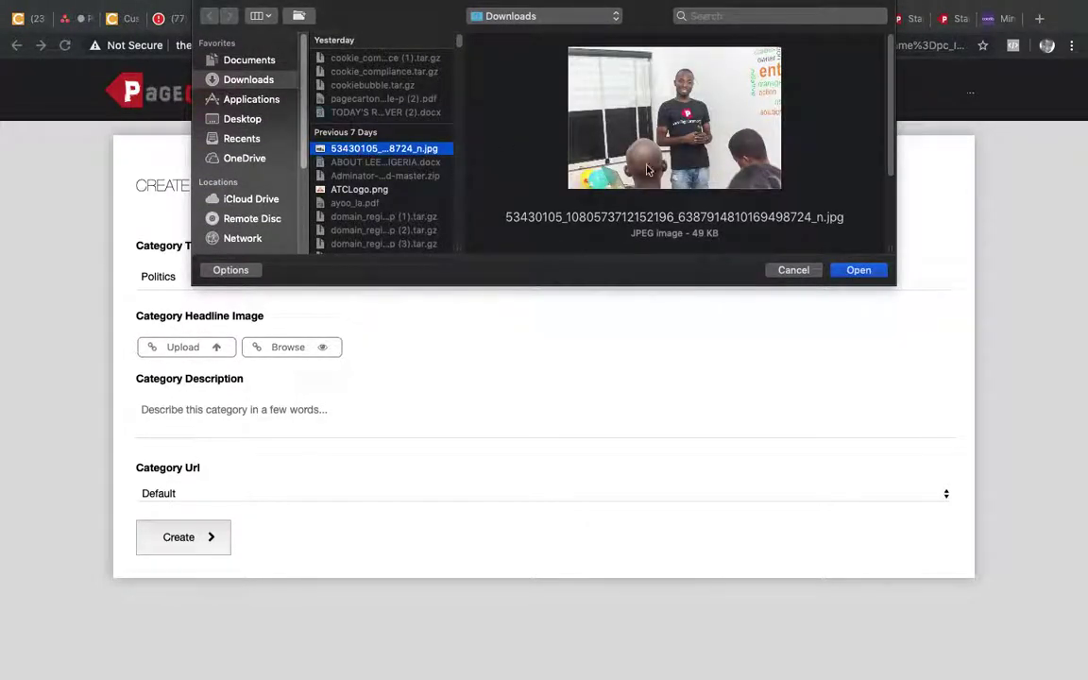
{"action": "left_click", "coordinate": [859, 270]}
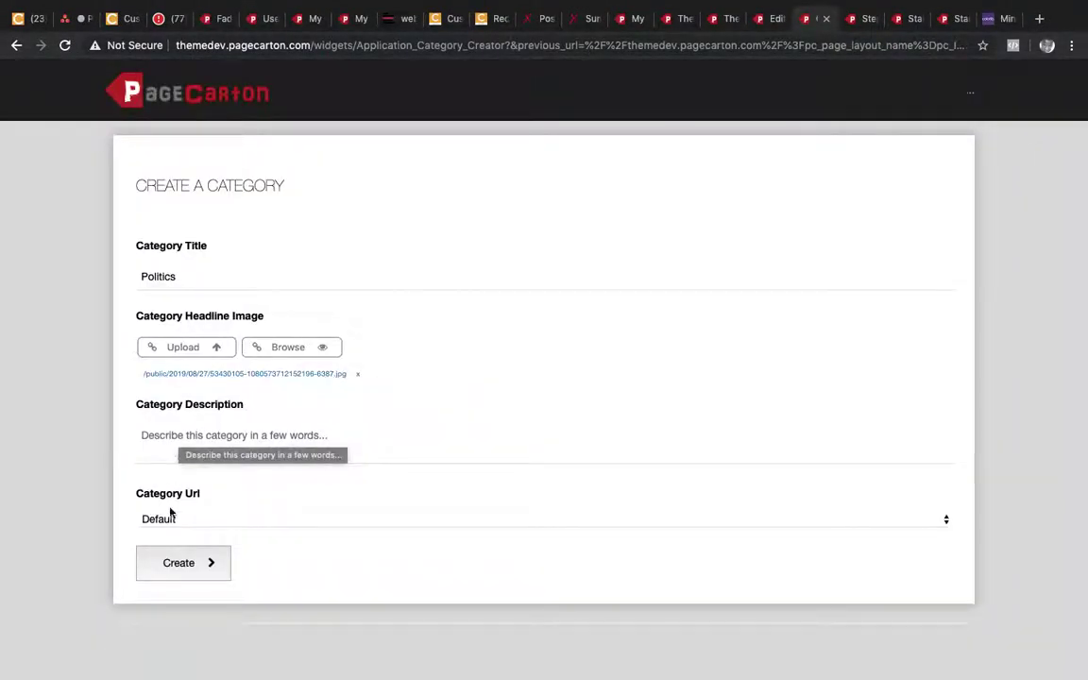
{"action": "left_click", "coordinate": [179, 564]}
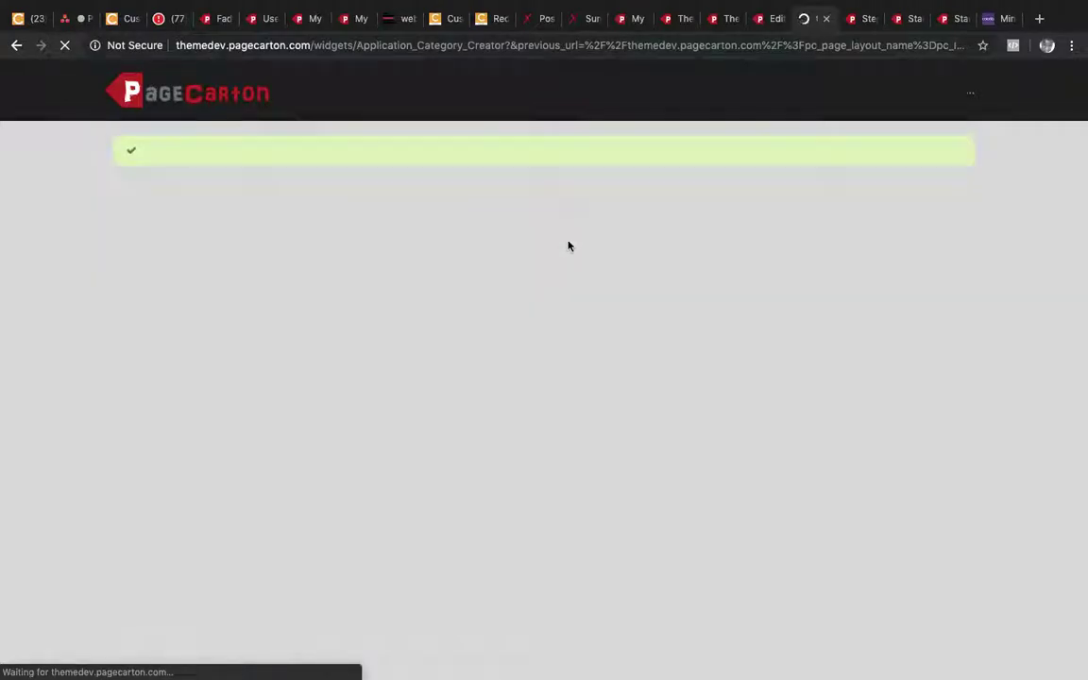
Return to the miniblog preview and check the category links in the header, including Politics.
{"action": "right_click", "coordinate": [16, 49]}
{"action": "left_click", "coordinate": [46, 98]}
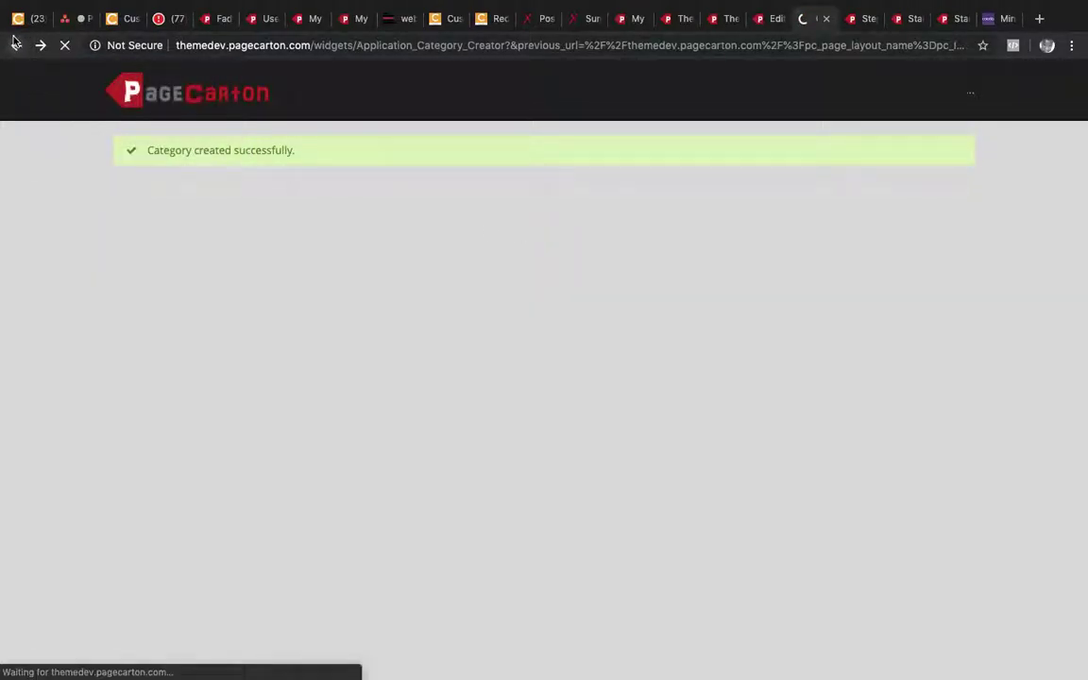
{"action": "right_click", "coordinate": [16, 44]}
{"action": "left_click", "coordinate": [58, 94]}
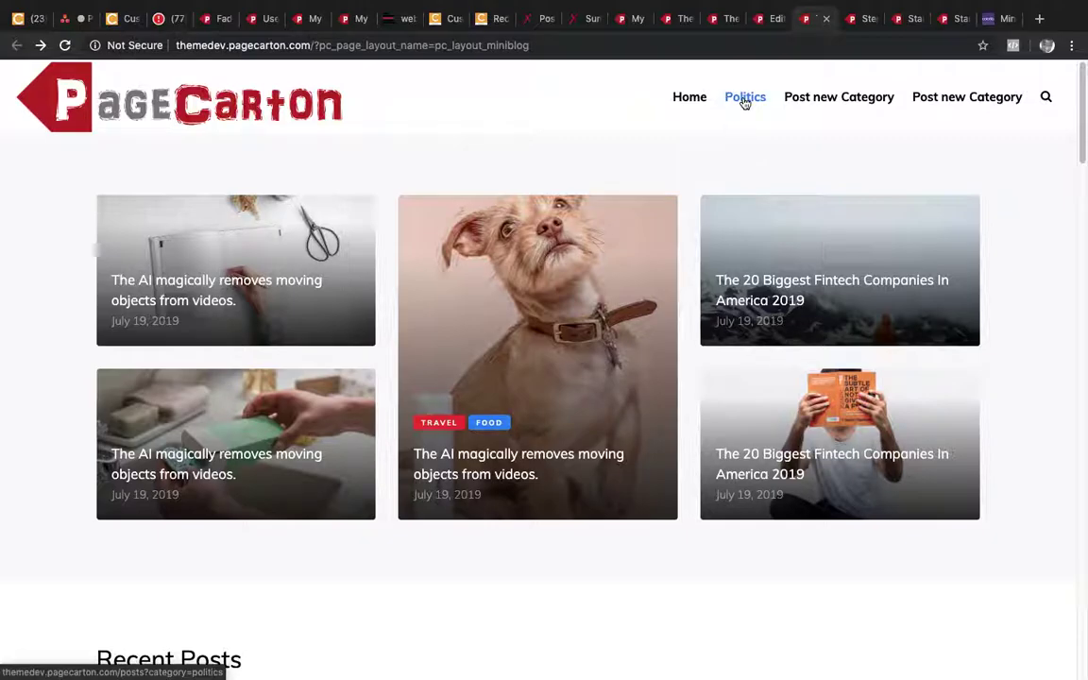
{"action": "scroll", "coordinate": [726, 163], "scroll_direction": "down", "scroll_amount": 2}
{"action": "scroll", "coordinate": [726, 162], "scroll_direction": "up", "scroll_amount": 2}
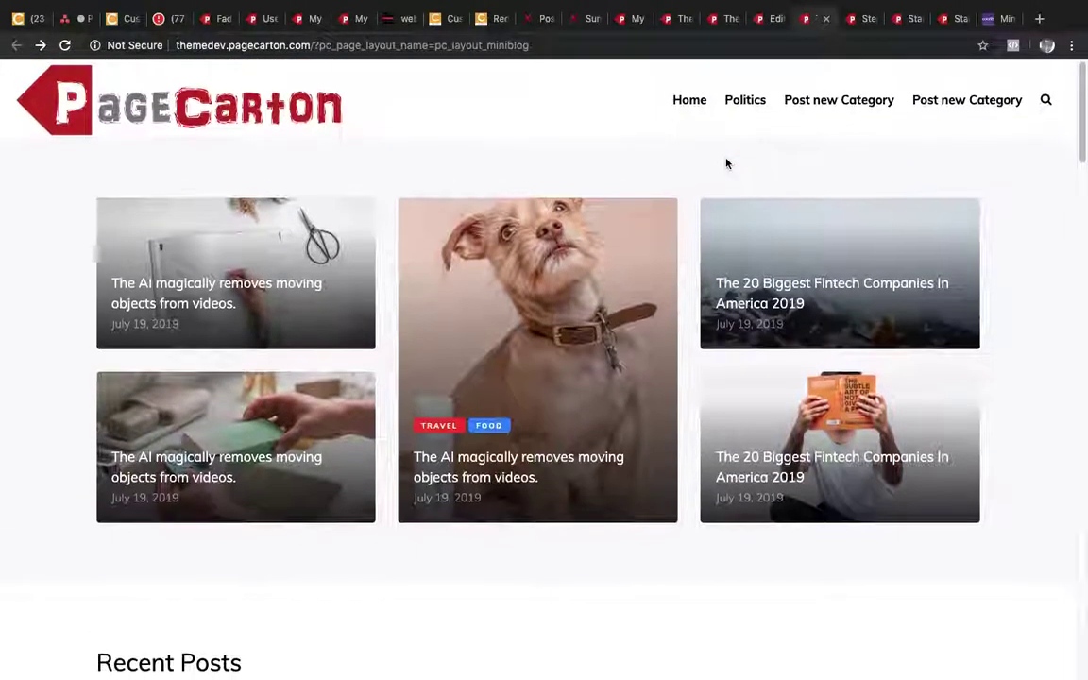
Try both placeholder links of the menu lists in the preview's footer.
{"action": "scroll", "coordinate": [726, 162], "scroll_direction": "down", "scroll_amount": 10}
{"action": "scroll", "coordinate": [726, 162], "scroll_direction": "down", "scroll_amount": 10}
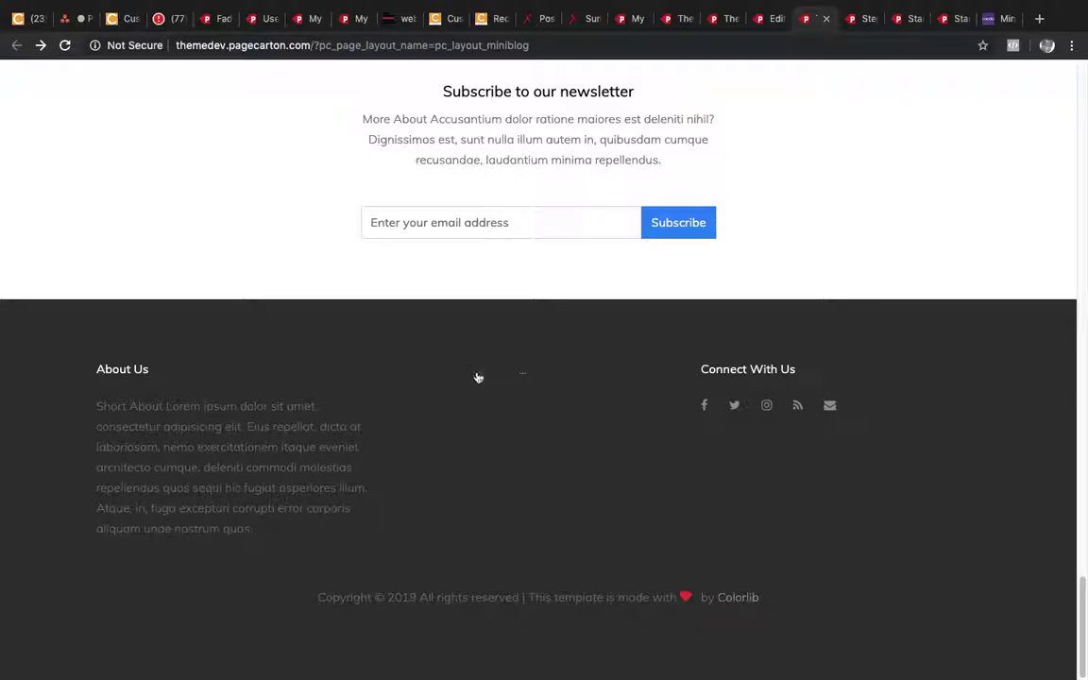
{"action": "left_click", "coordinate": [481, 377]}
{"action": "left_click", "coordinate": [524, 377]}
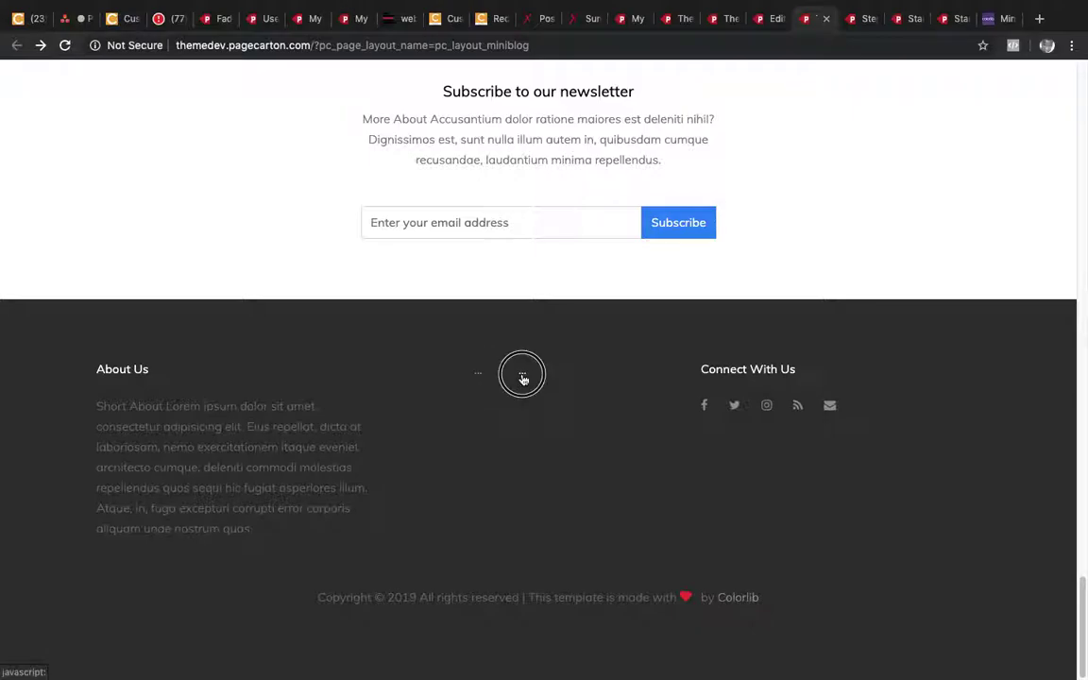
{"action": "left_click", "coordinate": [480, 378]}
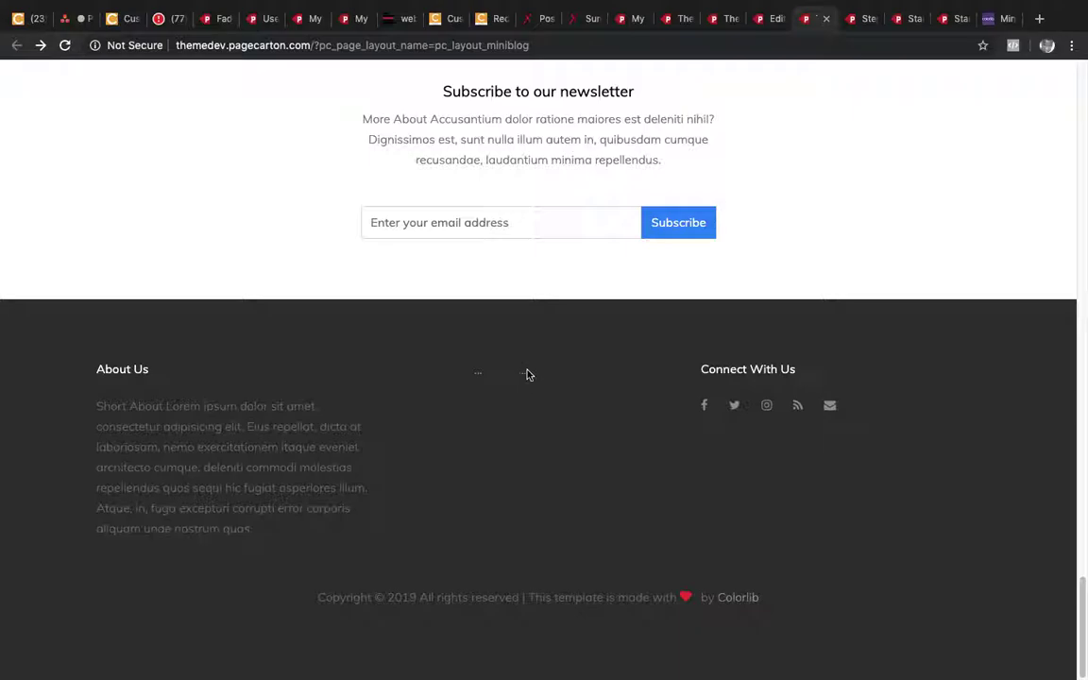
{"action": "left_click", "coordinate": [524, 375]}
In the template editor's footer code, add onclick="{{{ayoola_spotlight}}}" to the link inside the @1 Ayoola_Menu embed.
{"action": "left_click", "coordinate": [770, 18]}
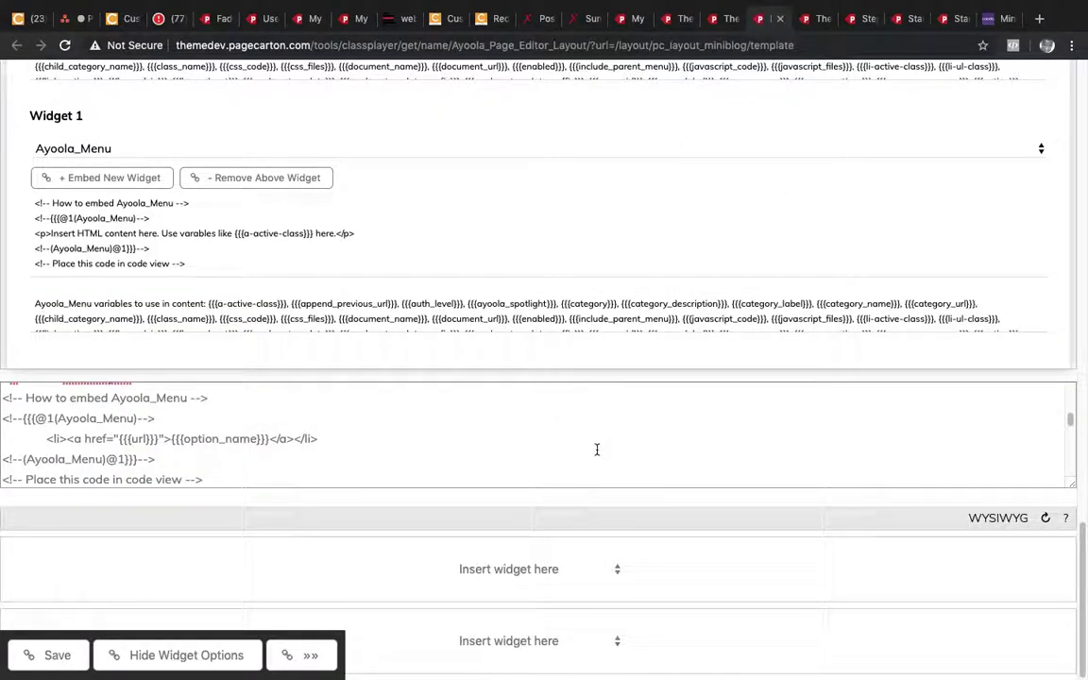
{"action": "scroll", "coordinate": [596, 450], "scroll_direction": "down", "scroll_amount": 2}
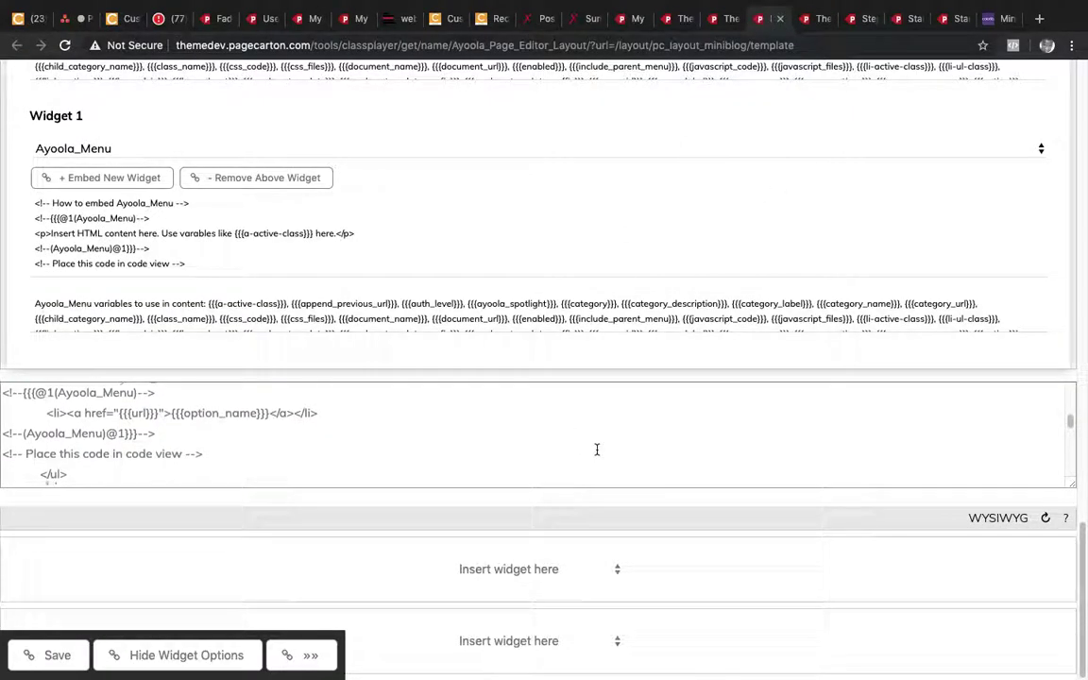
{"action": "left_click", "coordinate": [162, 401]}
{"action": "type", "text": ">"}
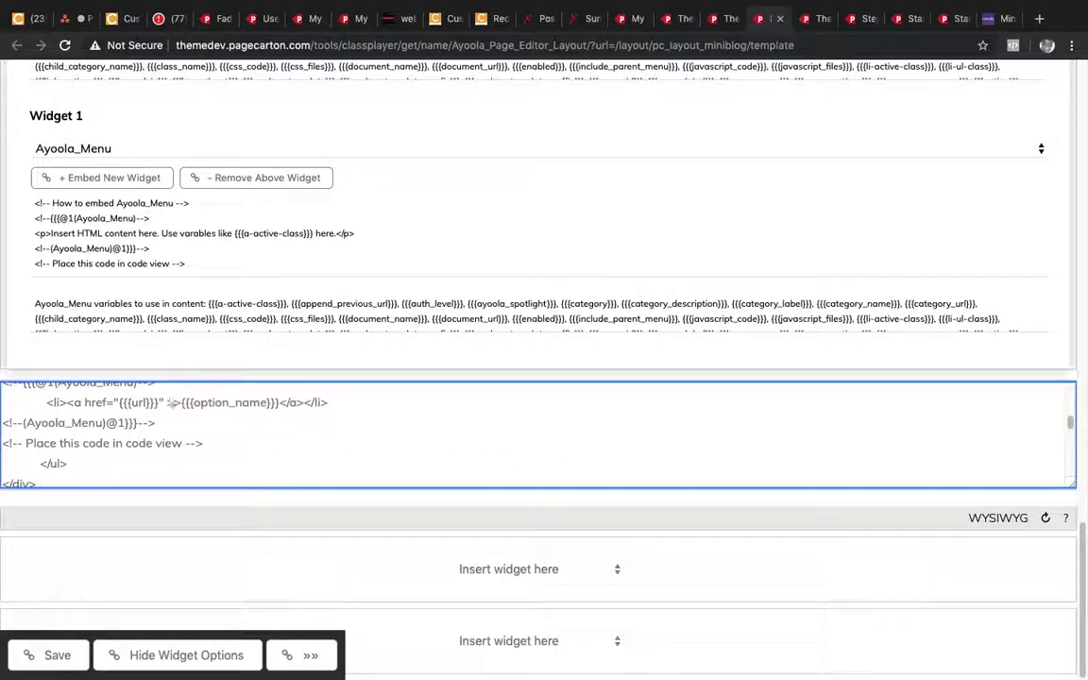
{"action": "type", "text": "onclick="}
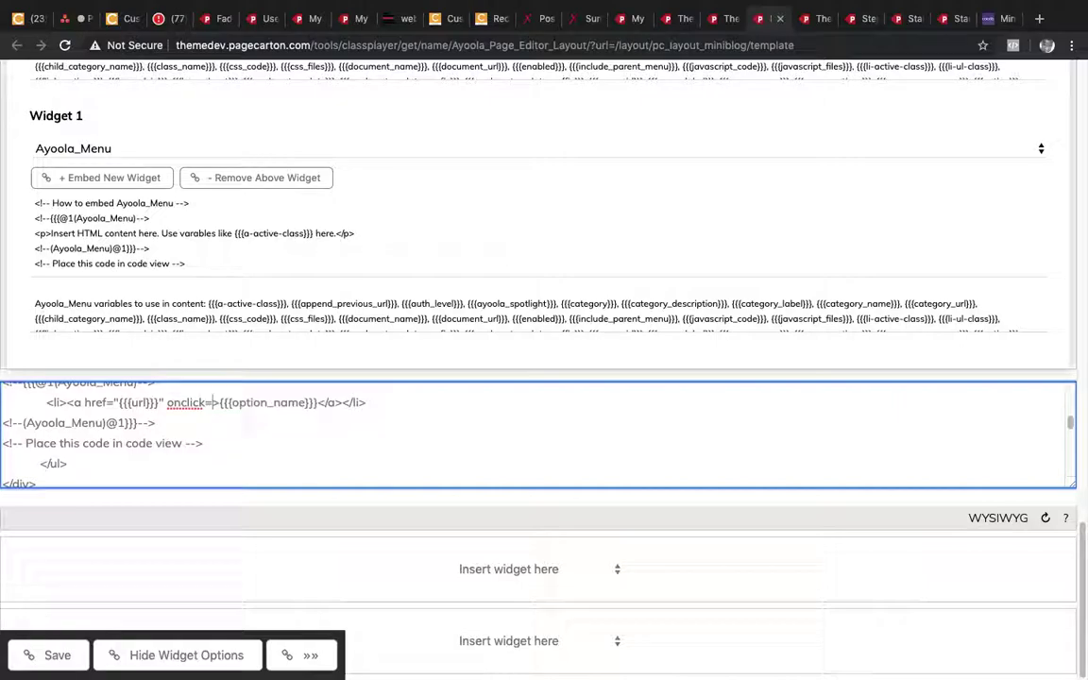
{"action": "type", "text": "\"\"{{{"}
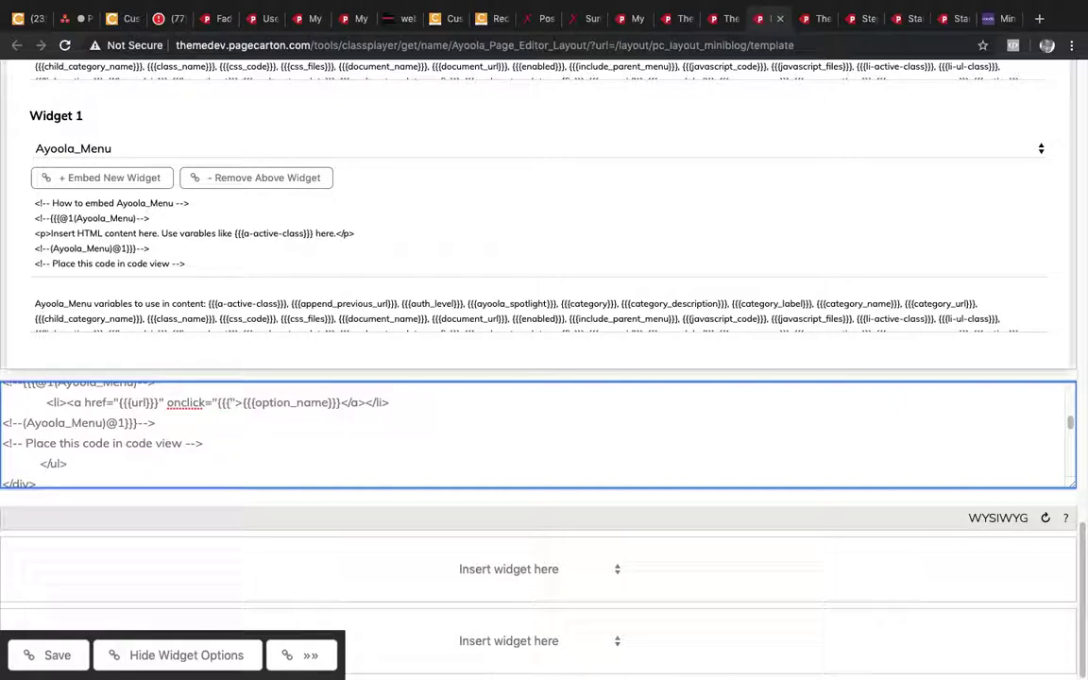
{"action": "type", "text": "ayoola"}
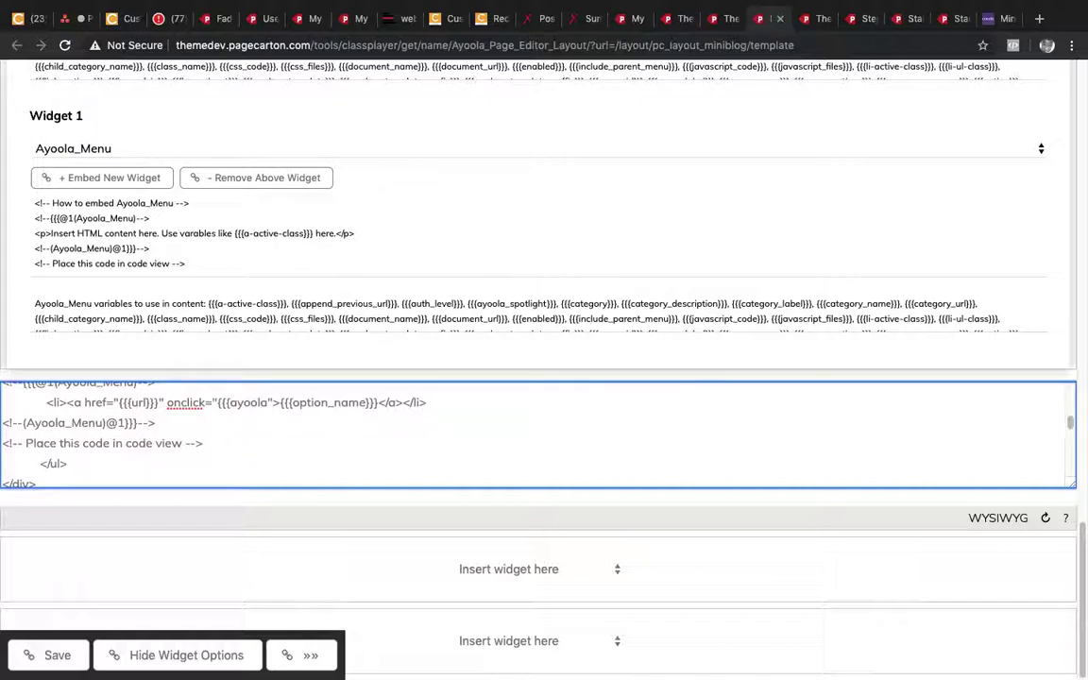
{"action": "type", "text": "_spotlight"}
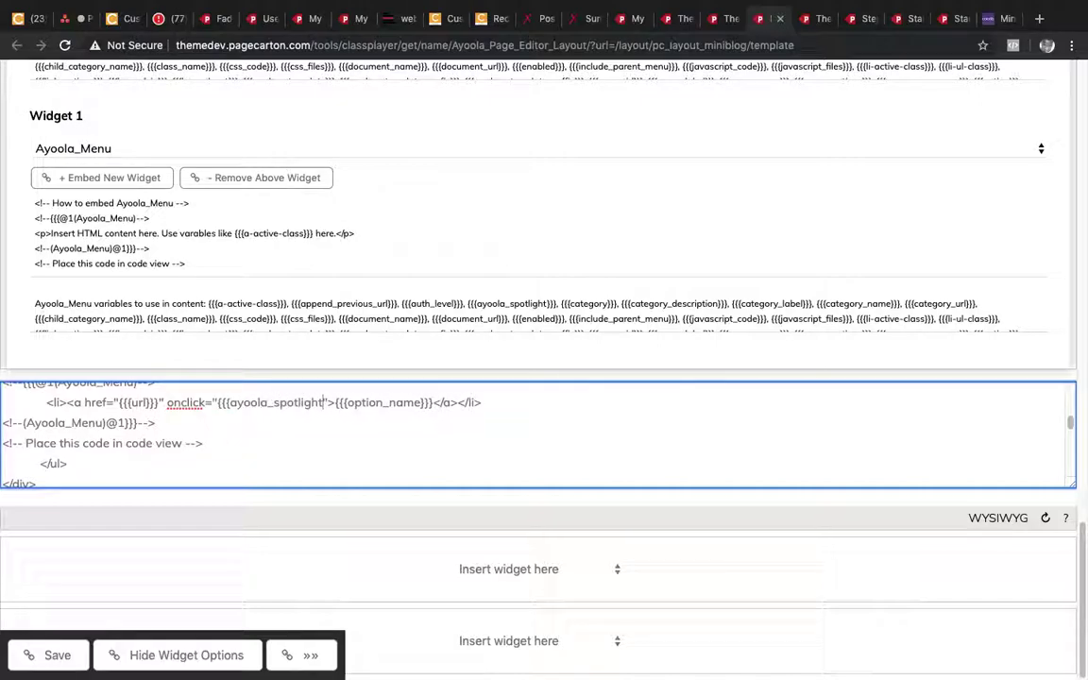
{"action": "type", "text": "}}}"}
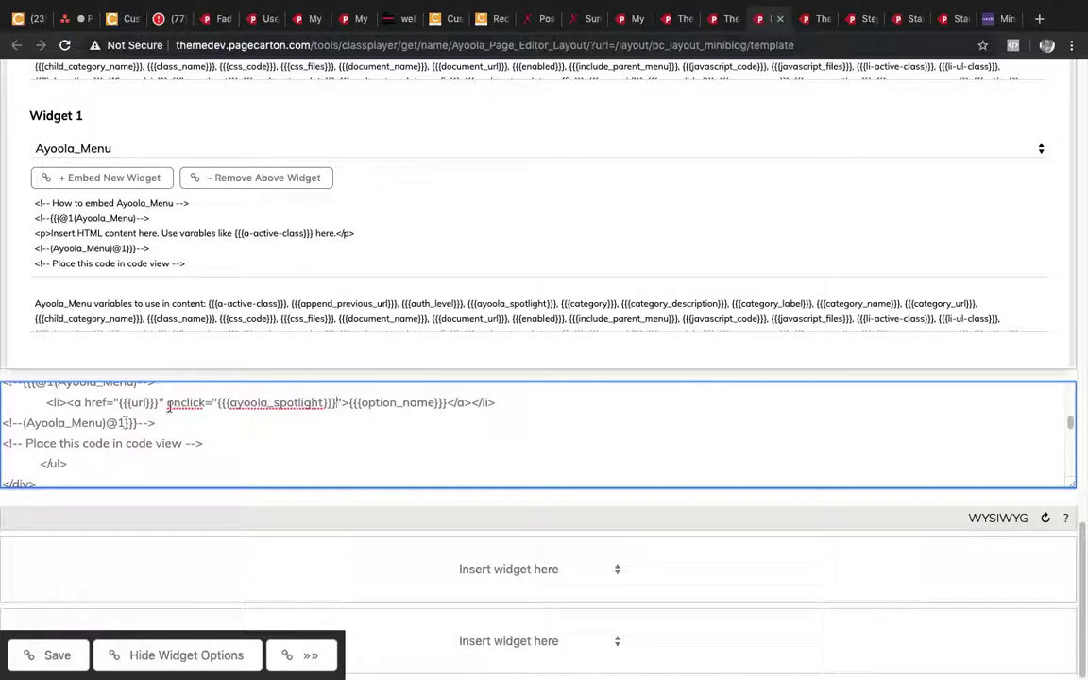
Copy the onclick="{{{ayoola_spotlight}}}" attribute into the link of the @0 Ayoola_Menu embed and save the layout template.
{"action": "left_click", "coordinate": [206, 402]}
{"action": "left_click", "coordinate": [162, 402]}
{"action": "left_click_drag", "start_coordinate": [162, 402], "coordinate": [342, 401]}
{"action": "key", "text": "ctrl+c"}
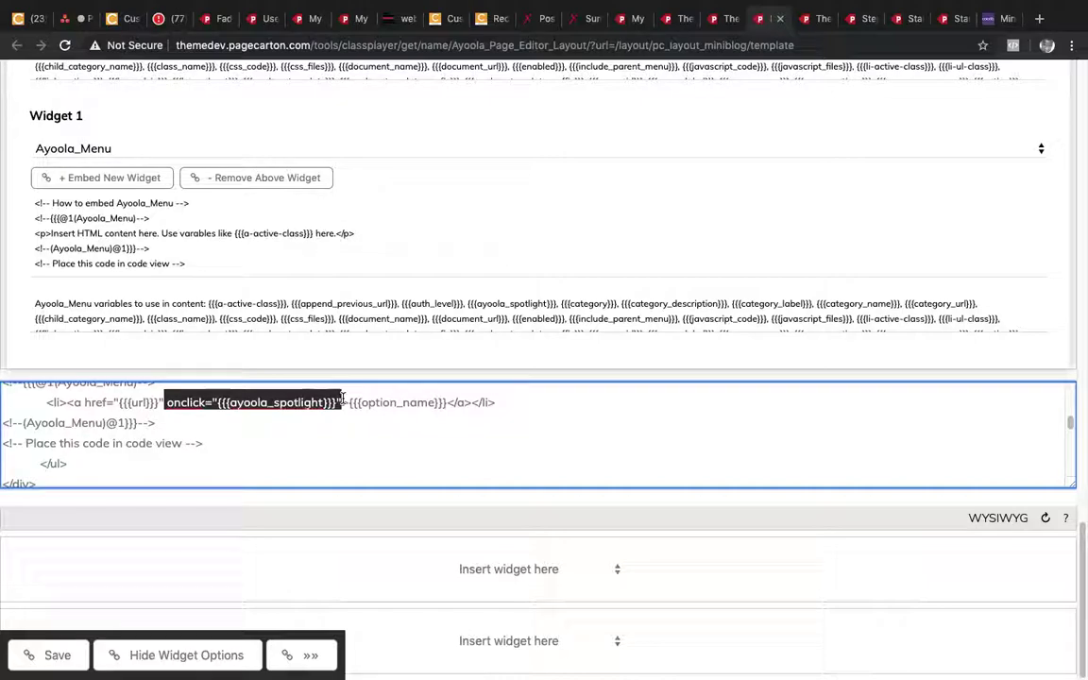
{"action": "scroll", "coordinate": [343, 398], "scroll_direction": "up", "scroll_amount": 2}
{"action": "scroll", "coordinate": [343, 397], "scroll_direction": "down", "scroll_amount": 5}
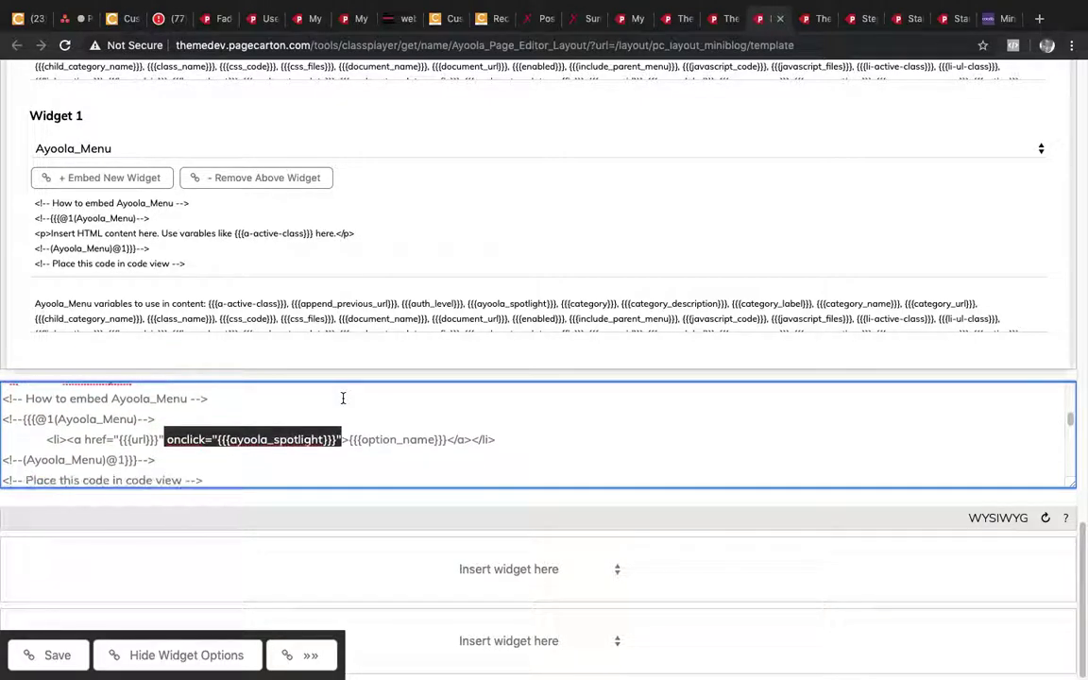
{"action": "key", "text": "BackSpace"}
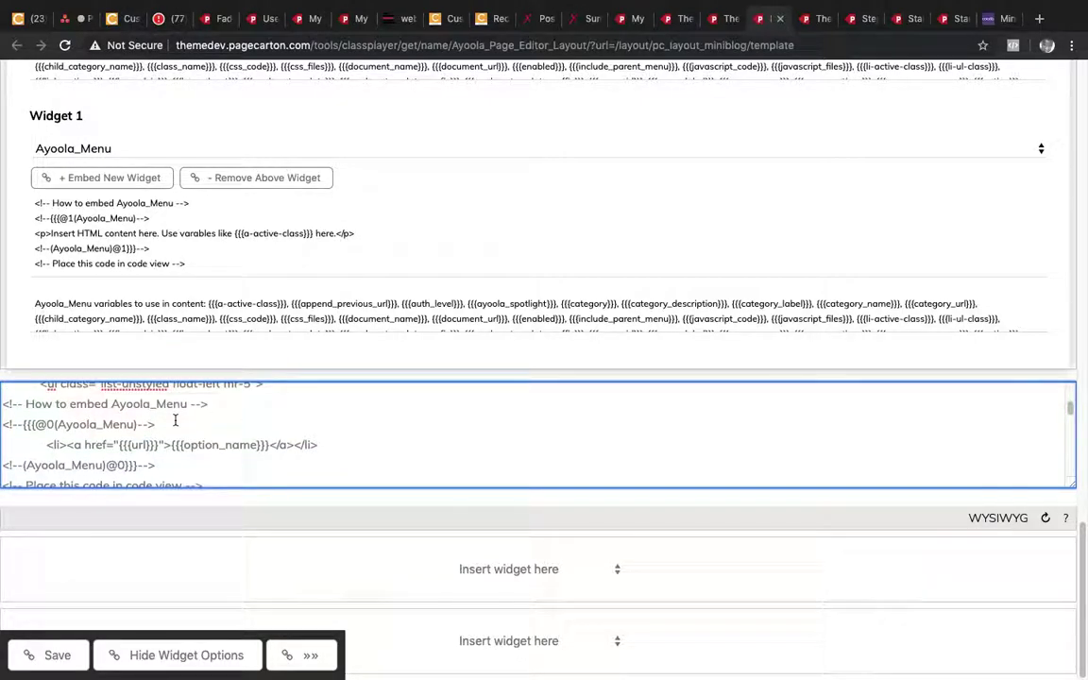
{"action": "left_click", "coordinate": [165, 444]}
{"action": "key", "text": "ctrl+v"}
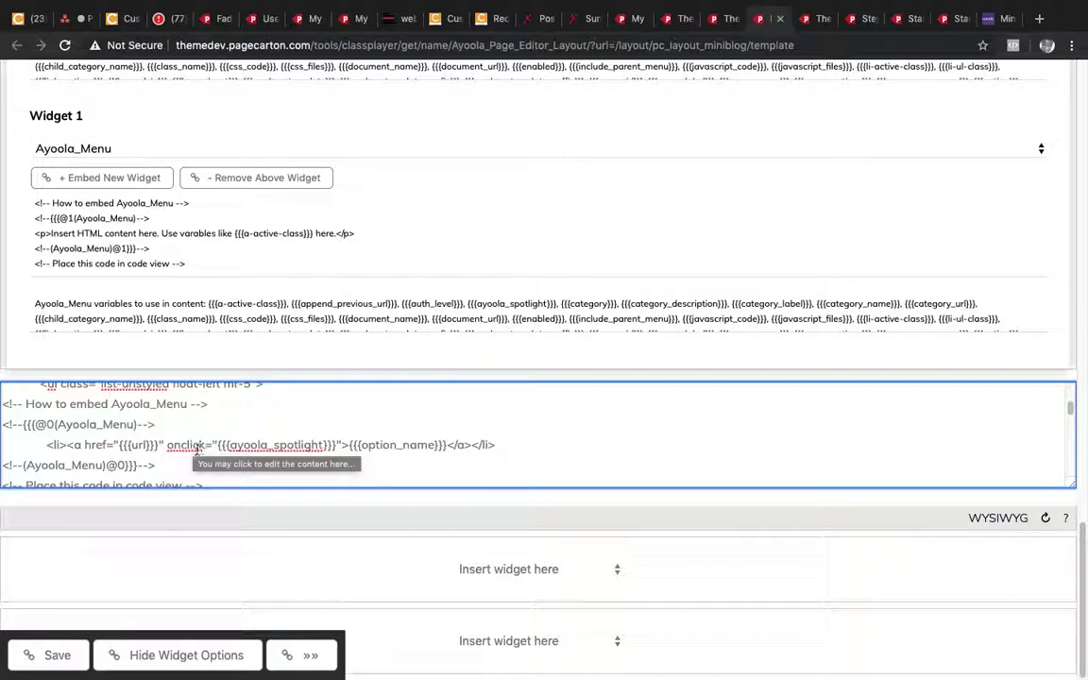
{"action": "left_click", "coordinate": [42, 666]}
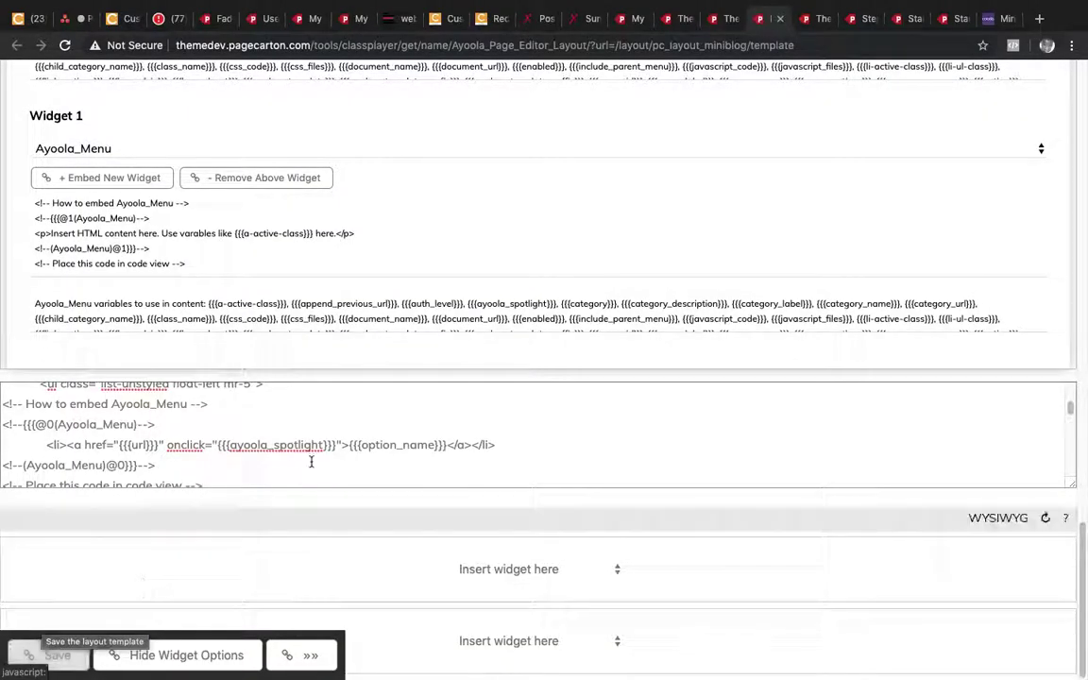
{"action": "left_click", "coordinate": [812, 26]}
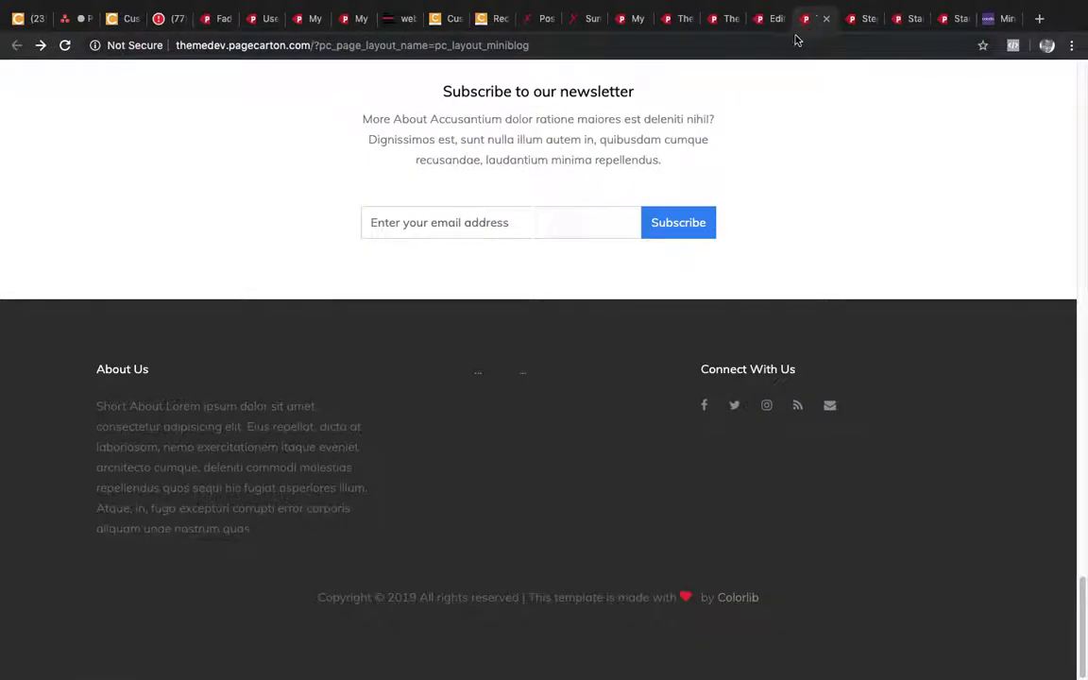
{"action": "left_click", "coordinate": [855, 21]}
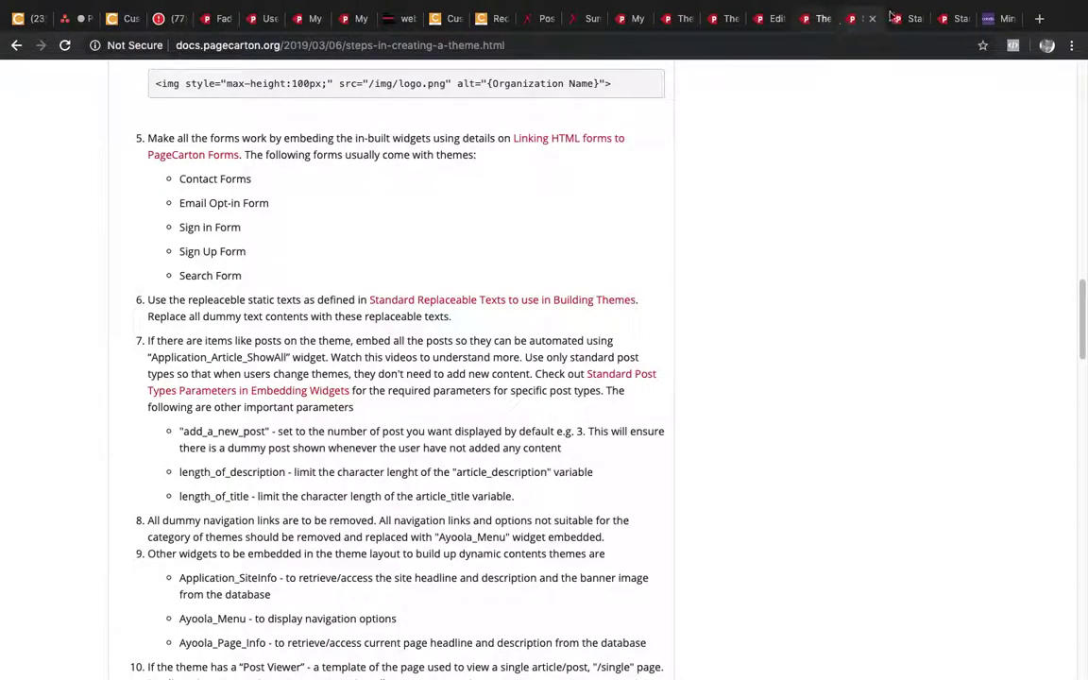
{"action": "left_click", "coordinate": [814, 19]}
{"action": "left_click", "coordinate": [853, 18]}
{"action": "left_click", "coordinate": [808, 21]}
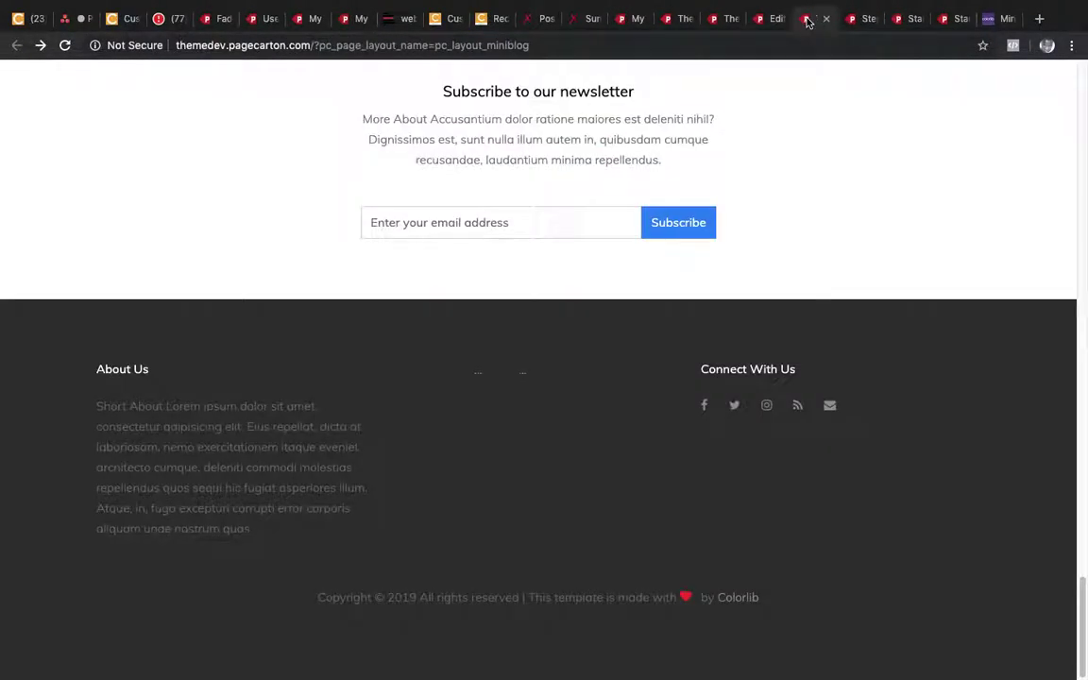
{"action": "left_click", "coordinate": [774, 22]}
{"action": "left_click", "coordinate": [724, 21]}
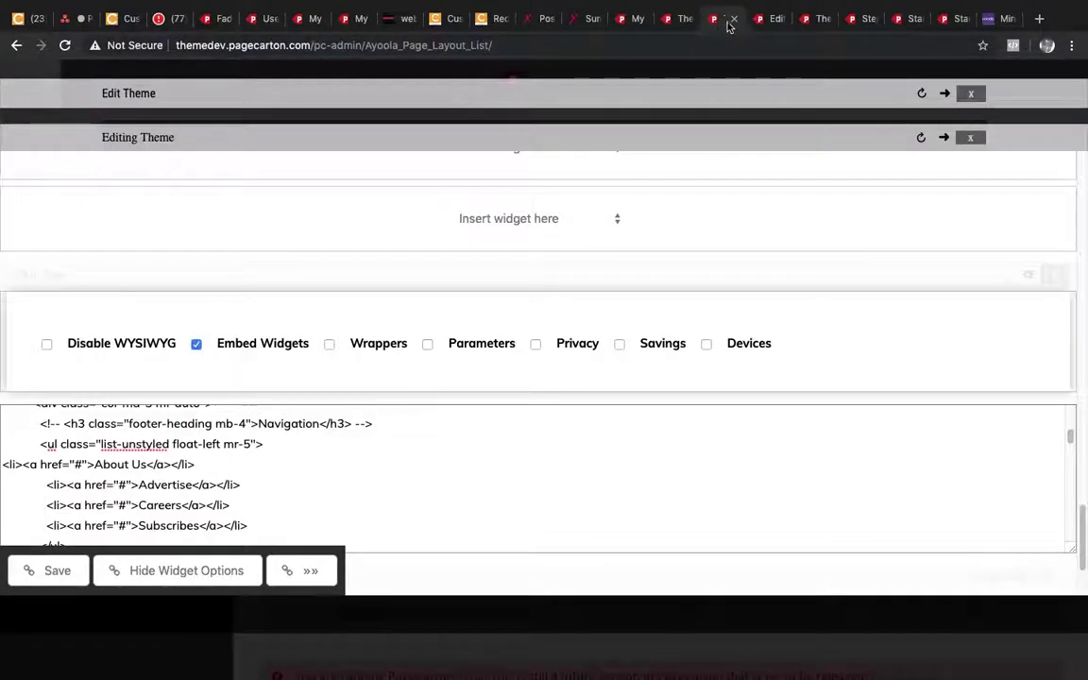
From the miniblog preview's footer placeholder, open the Main Navigation options and add a link named Home with URL /.
{"action": "left_click", "coordinate": [807, 19]}
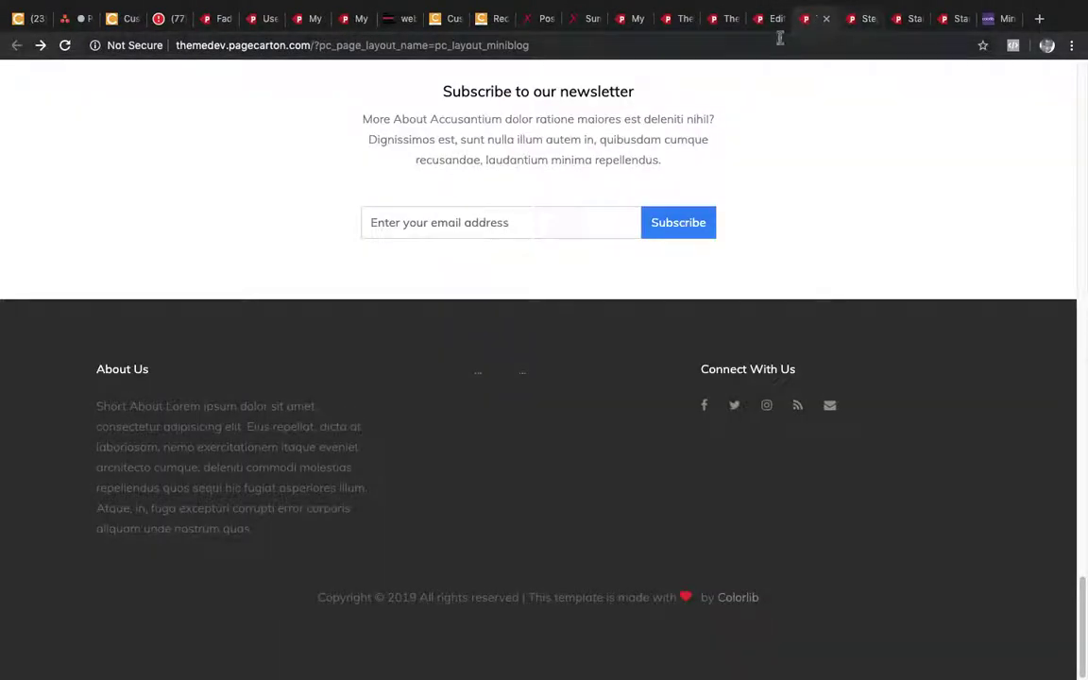
{"action": "key", "text": "Return"}
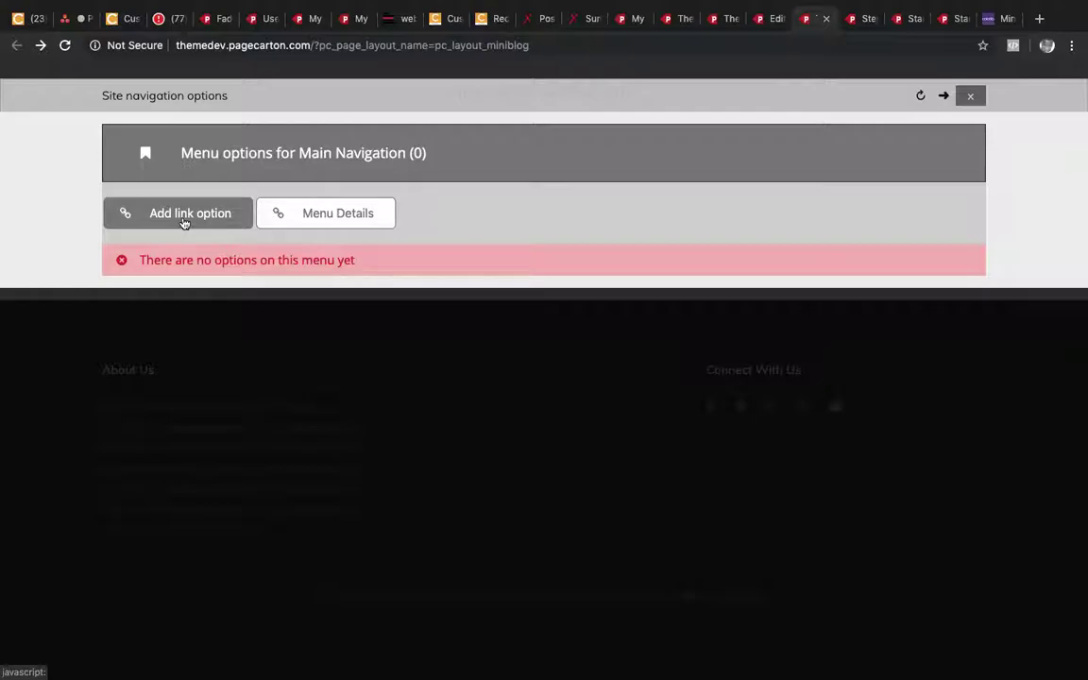
{"action": "left_click", "coordinate": [184, 220]}
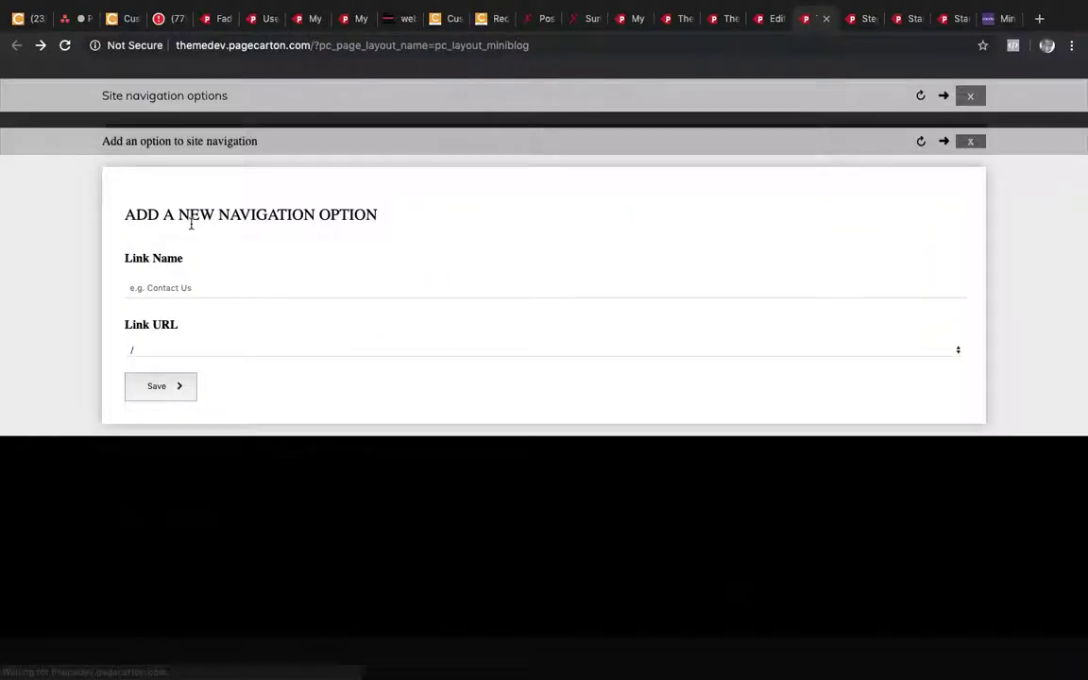
{"action": "left_click", "coordinate": [216, 284]}
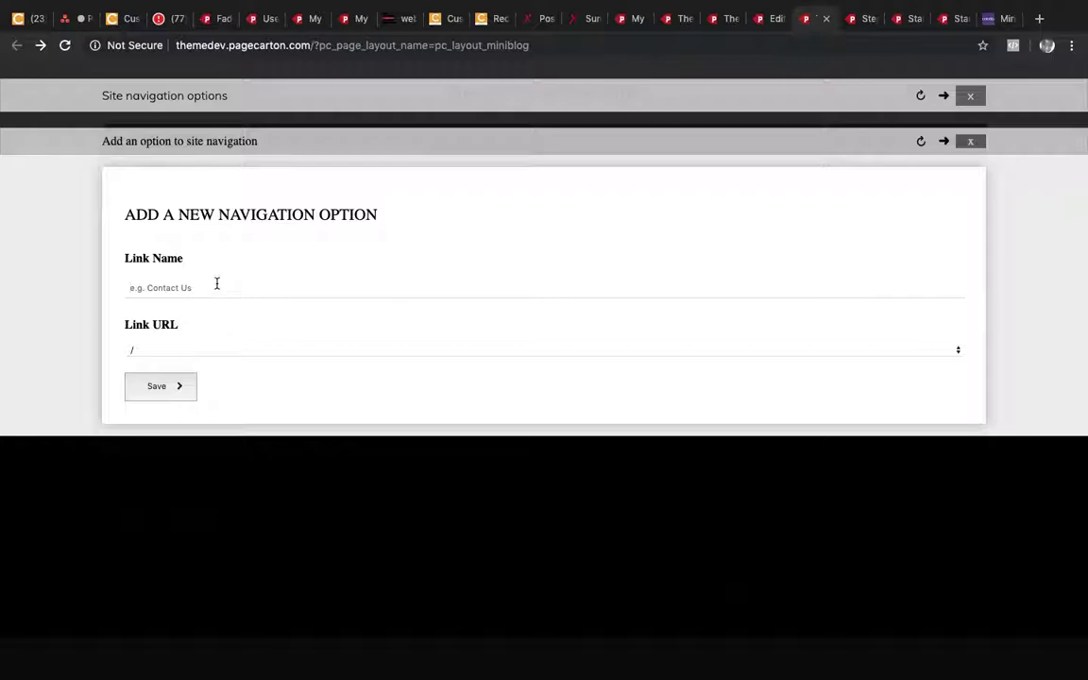
{"action": "type", "text": "Home"}
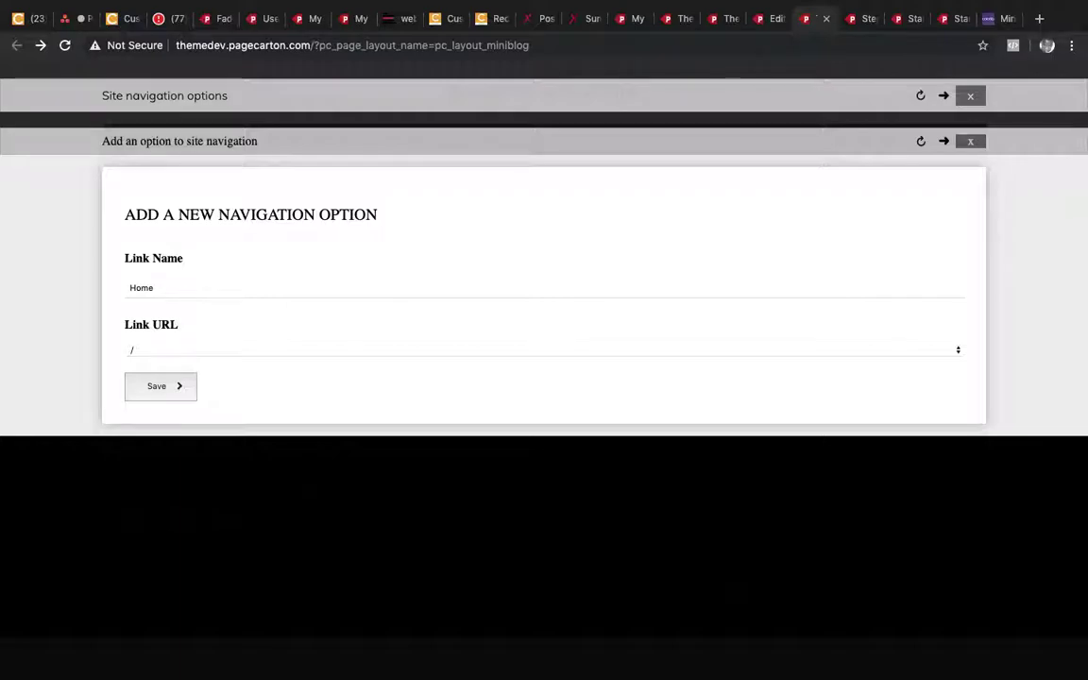
{"action": "key", "text": "Return"}
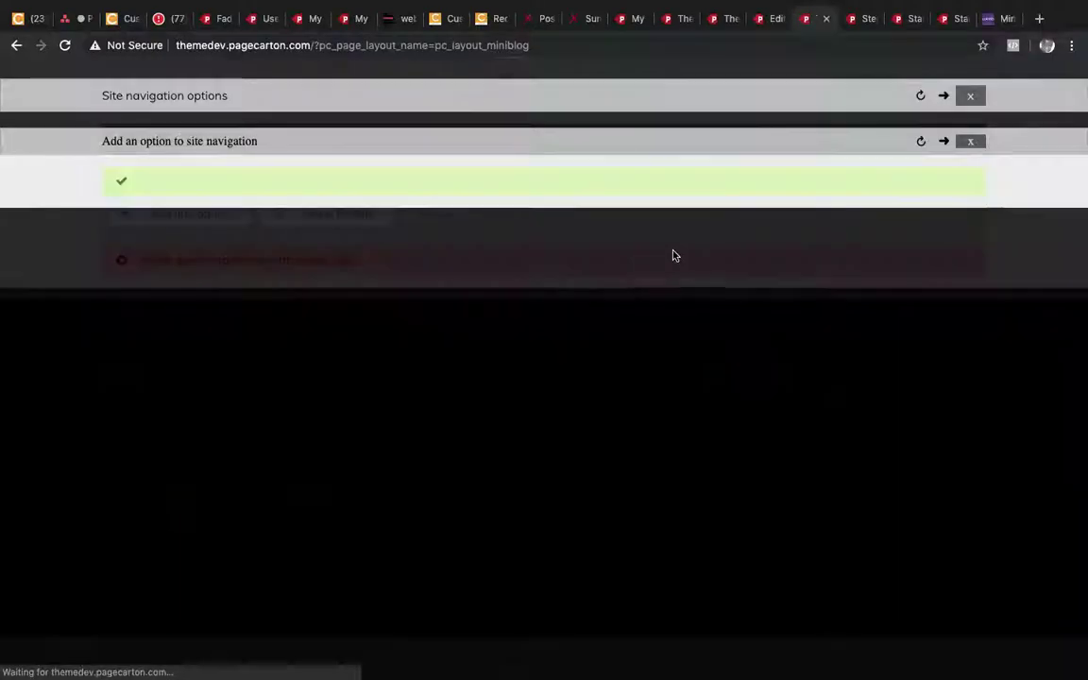
{"action": "left_click", "coordinate": [970, 140]}
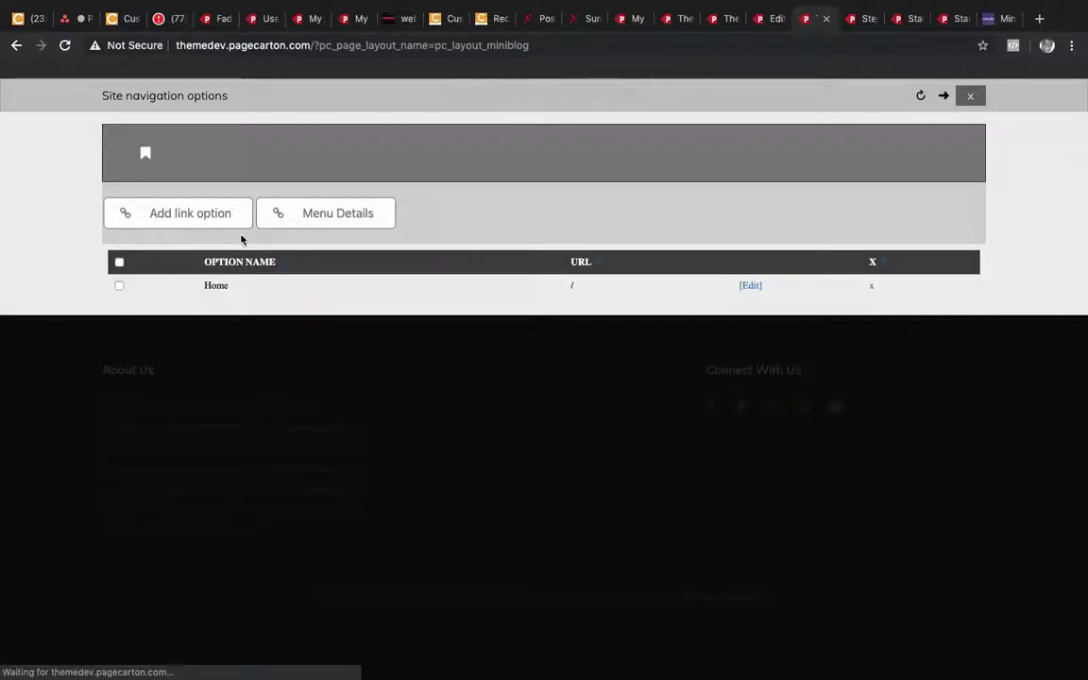
Add a link named Contact with the custom URL /contact to the site navigation options and save it.
{"action": "left_click", "coordinate": [195, 214]}
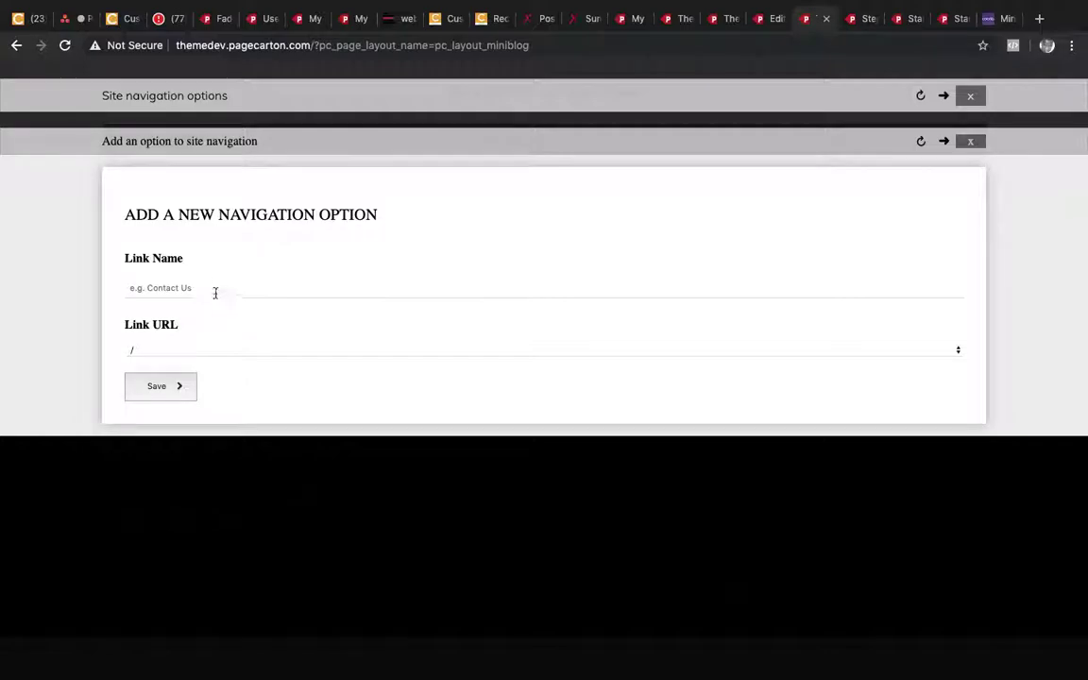
{"action": "left_click", "coordinate": [205, 289]}
{"action": "type", "text": "Contact,"}
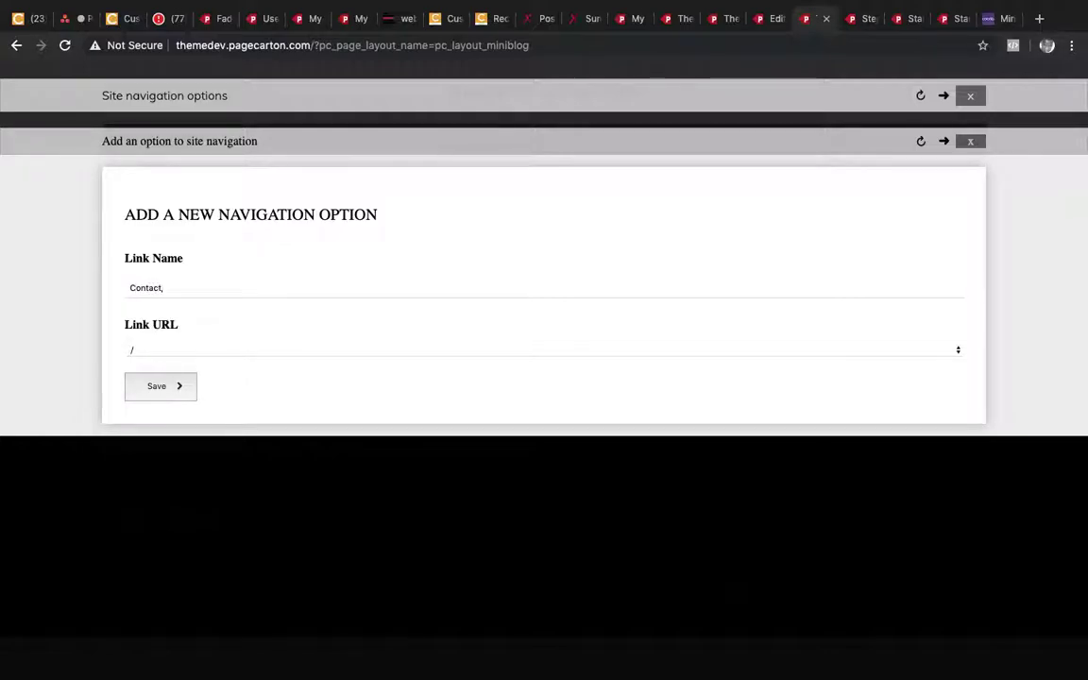
{"action": "left_click", "coordinate": [141, 348]}
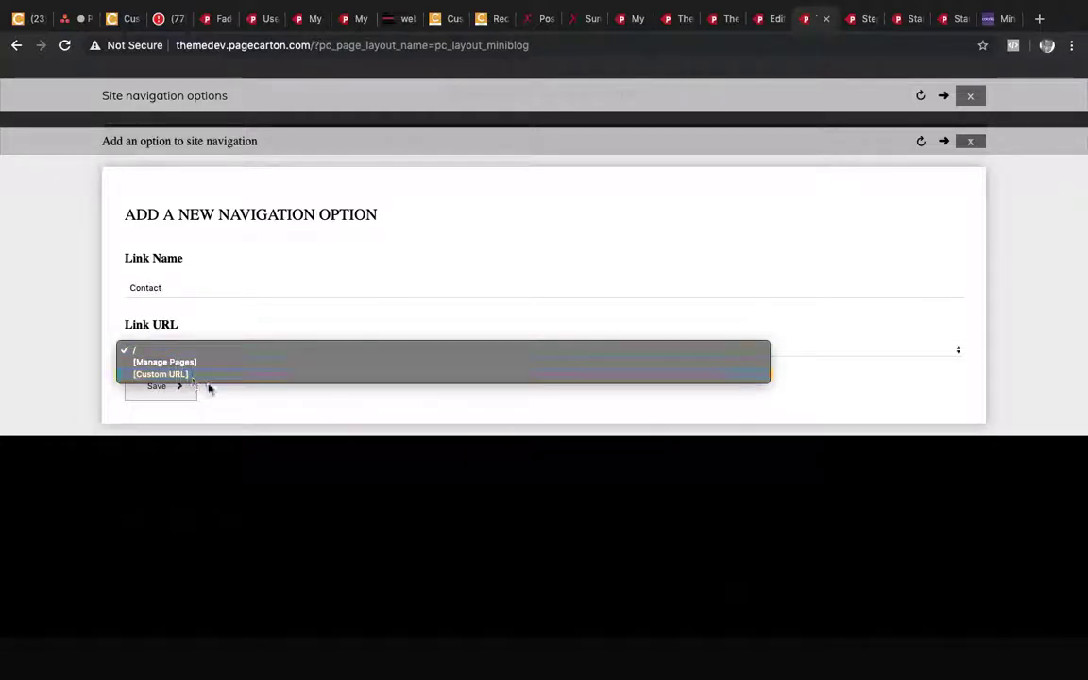
{"action": "left_click", "coordinate": [254, 394]}
{"action": "left_click", "coordinate": [175, 353]}
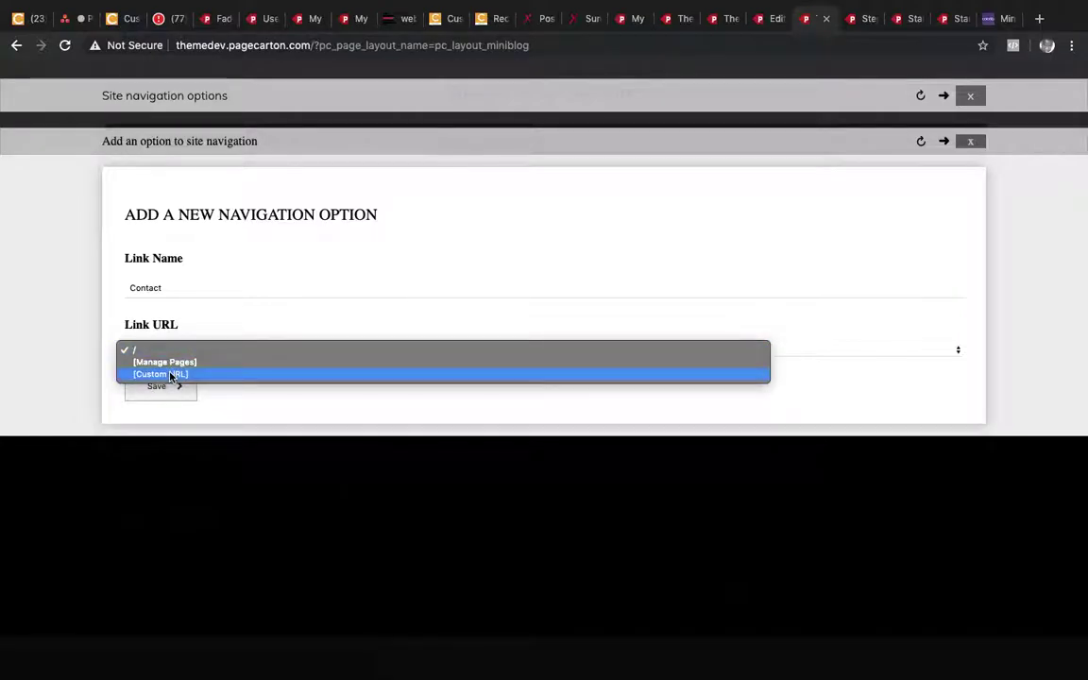
{"action": "left_click", "coordinate": [170, 374]}
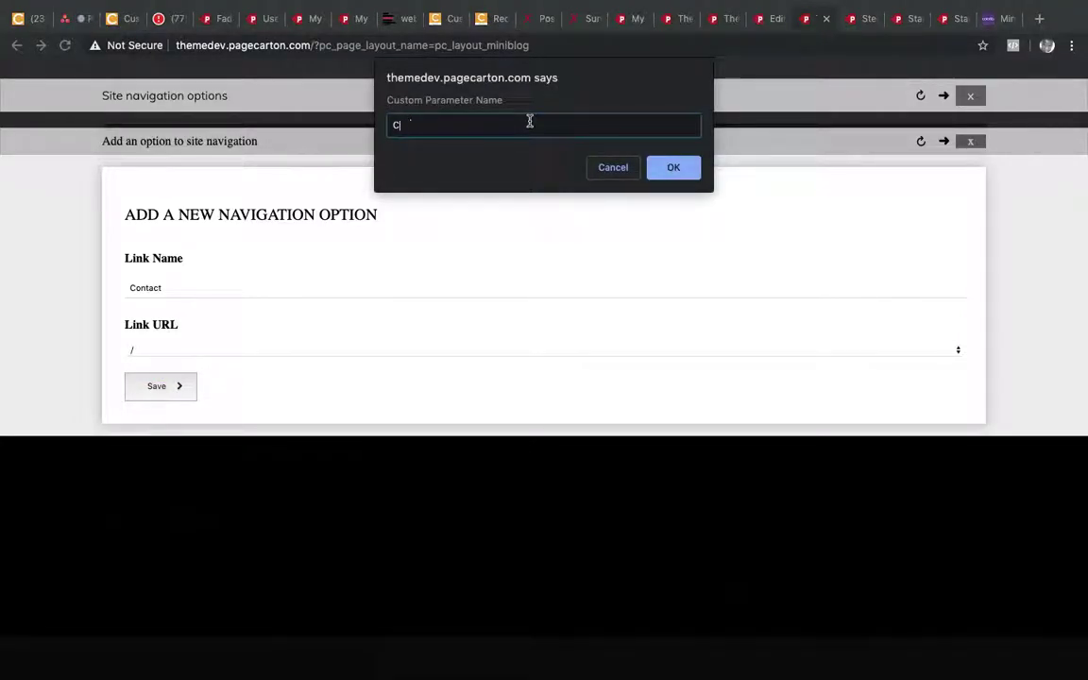
{"action": "type", "text": "/co"}
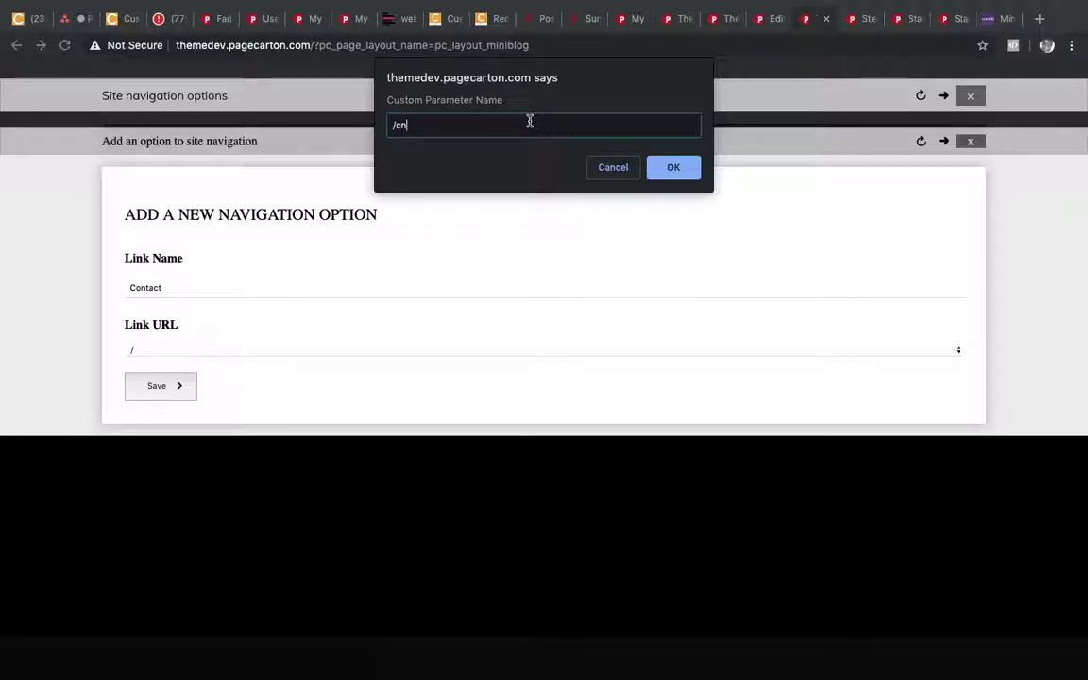
{"action": "type", "text": "ntai"}
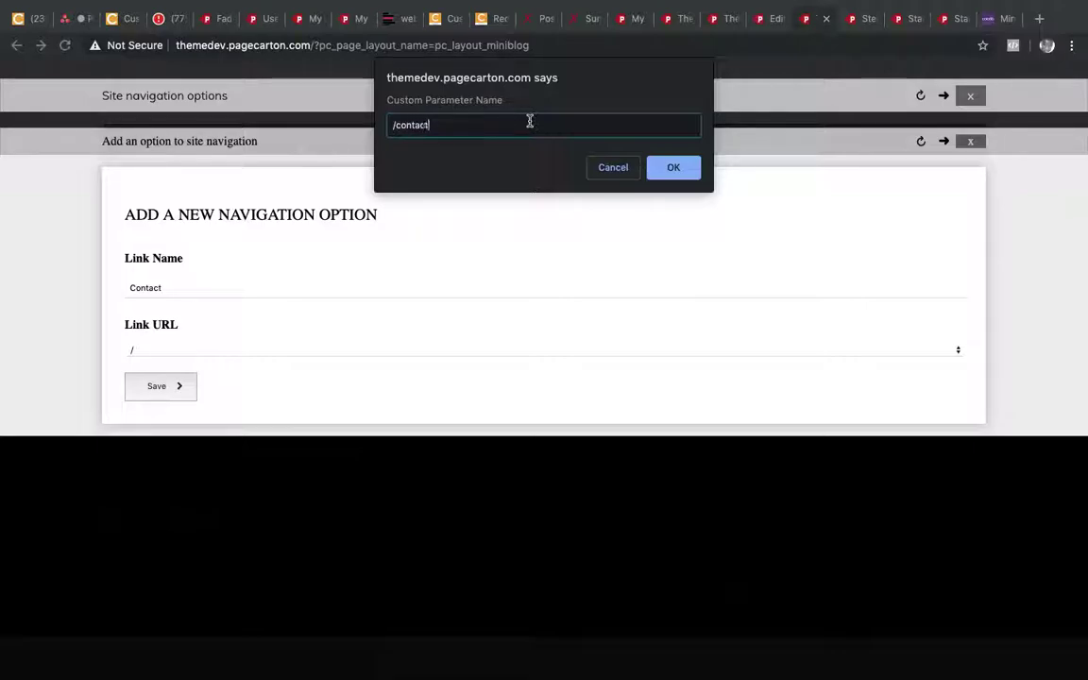
{"action": "left_click", "coordinate": [673, 167]}
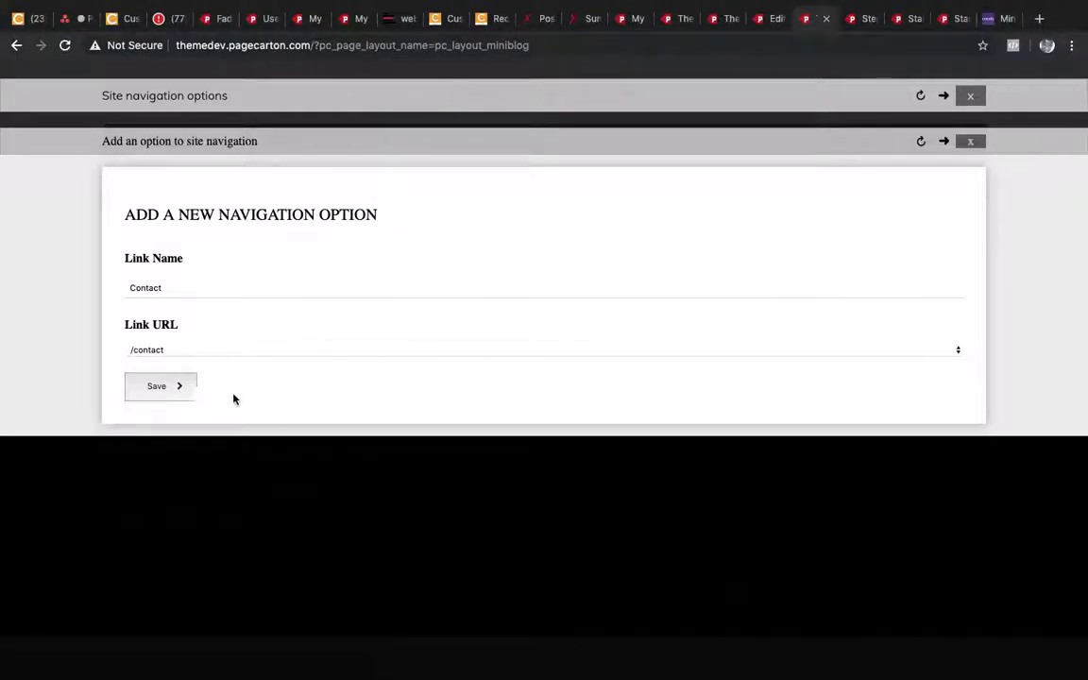
{"action": "left_click", "coordinate": [176, 387]}
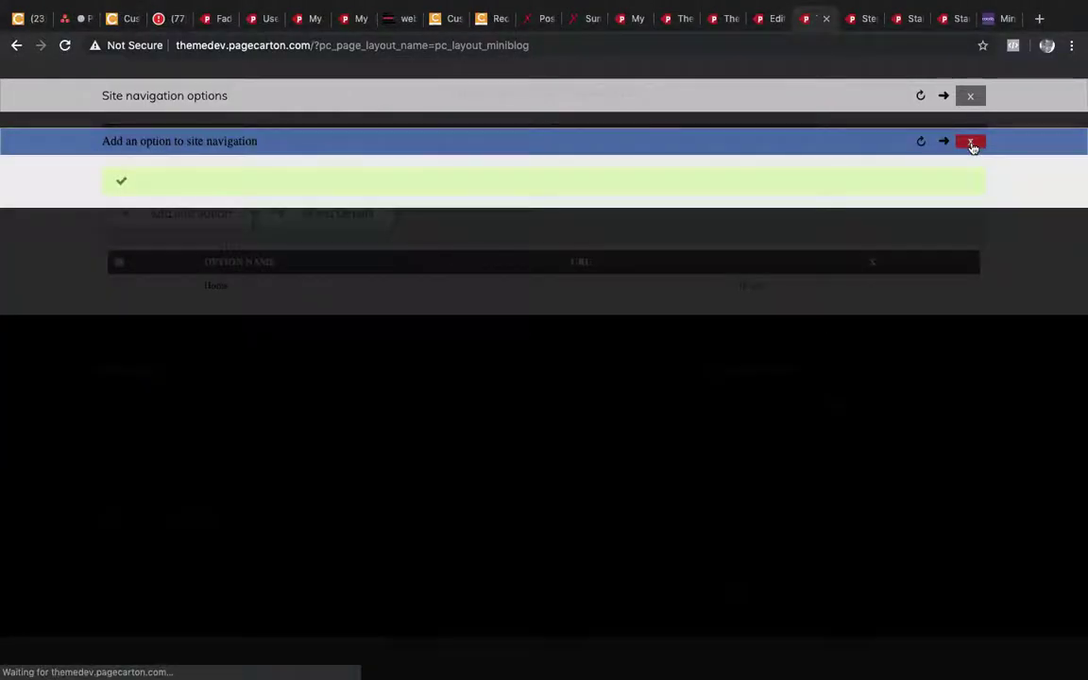
Close the site navigation dialogs and check the menu lists in the miniblog preview's footer.
{"action": "left_click", "coordinate": [972, 144]}
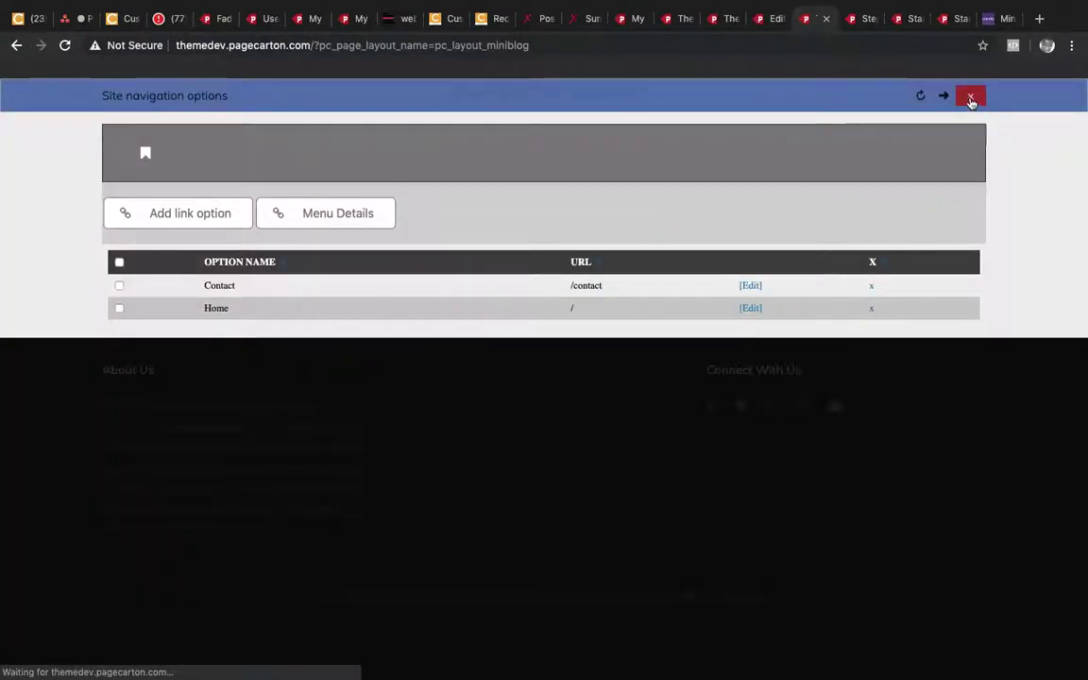
{"action": "left_click", "coordinate": [970, 98]}
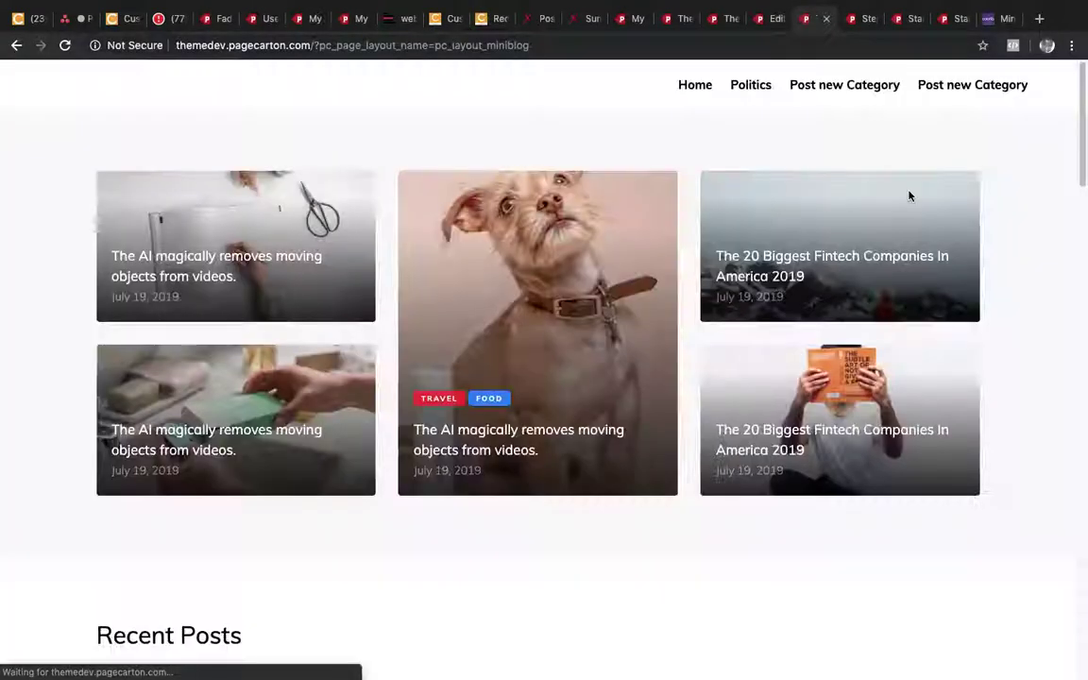
{"action": "scroll", "coordinate": [909, 195], "scroll_direction": "down", "scroll_amount": 20}
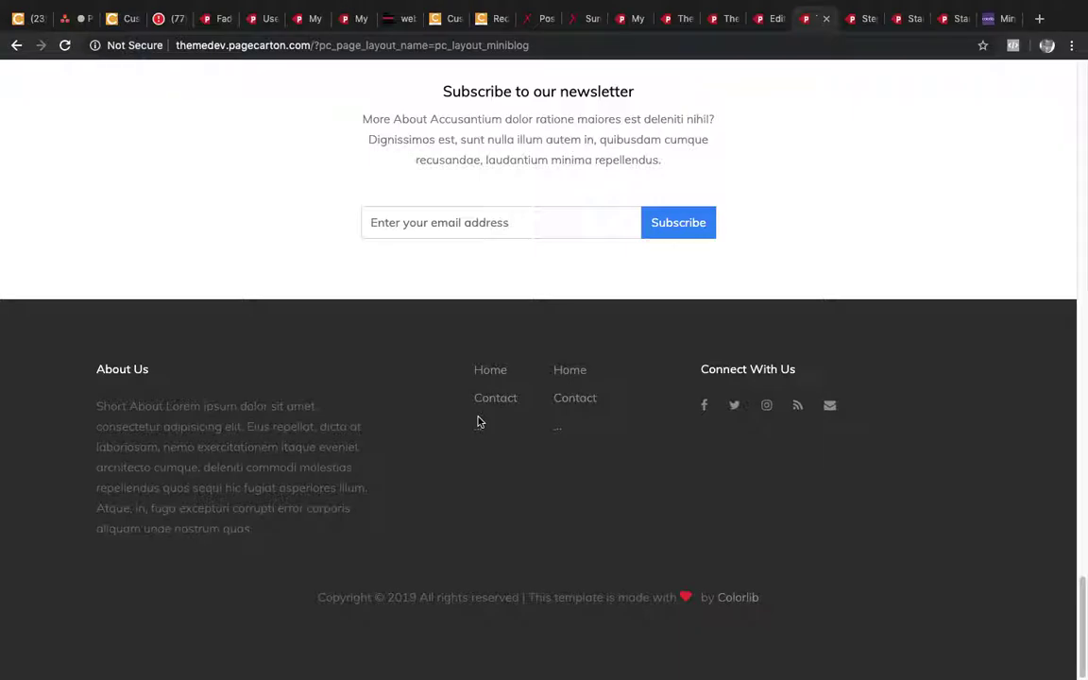
In the miniblog template editor, enable Parameters for the footer's HTML Text widget.
{"action": "left_click", "coordinate": [767, 19]}
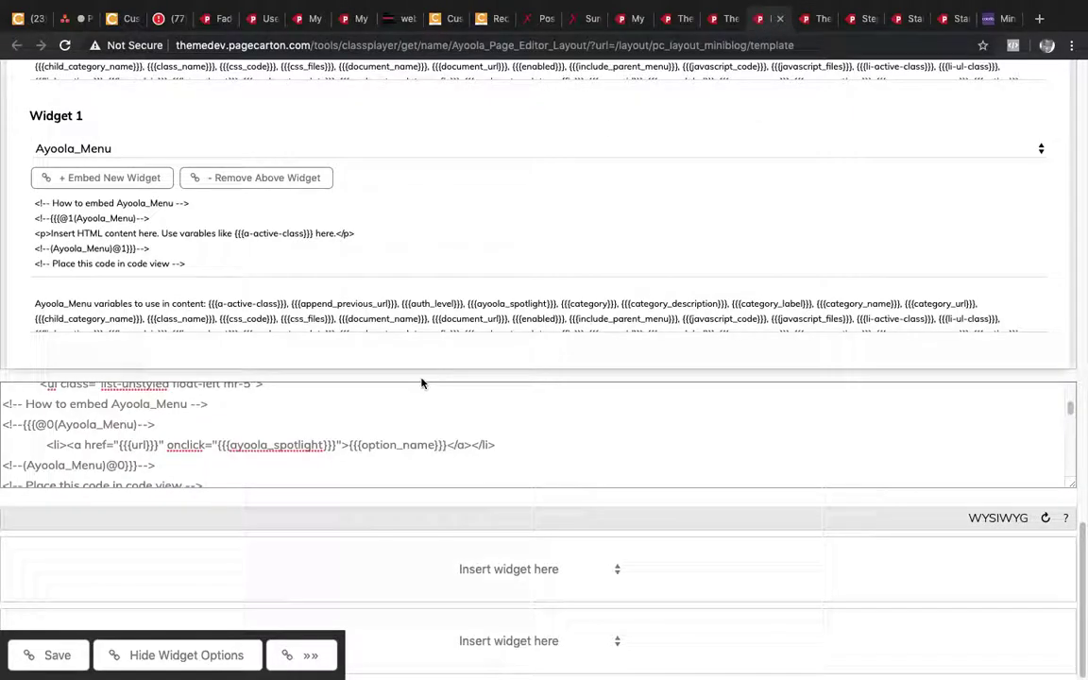
{"action": "scroll", "coordinate": [416, 378], "scroll_direction": "up", "scroll_amount": 3}
{"action": "scroll", "coordinate": [146, 207], "scroll_direction": "up", "scroll_amount": 3}
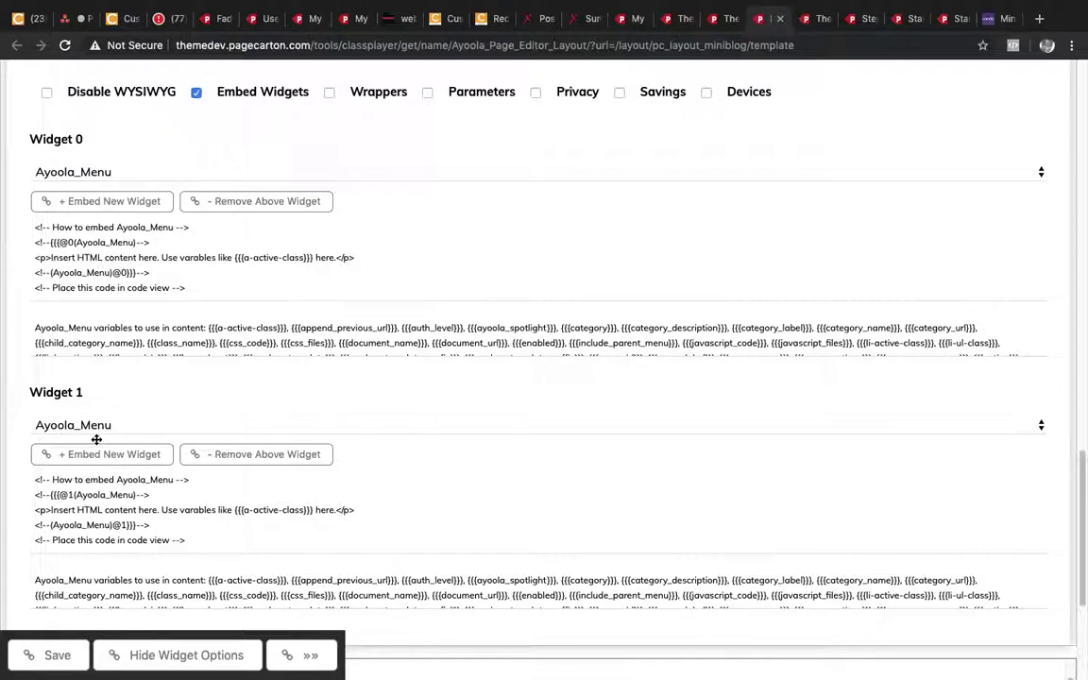
{"action": "scroll", "coordinate": [114, 466], "scroll_direction": "down", "scroll_amount": 2}
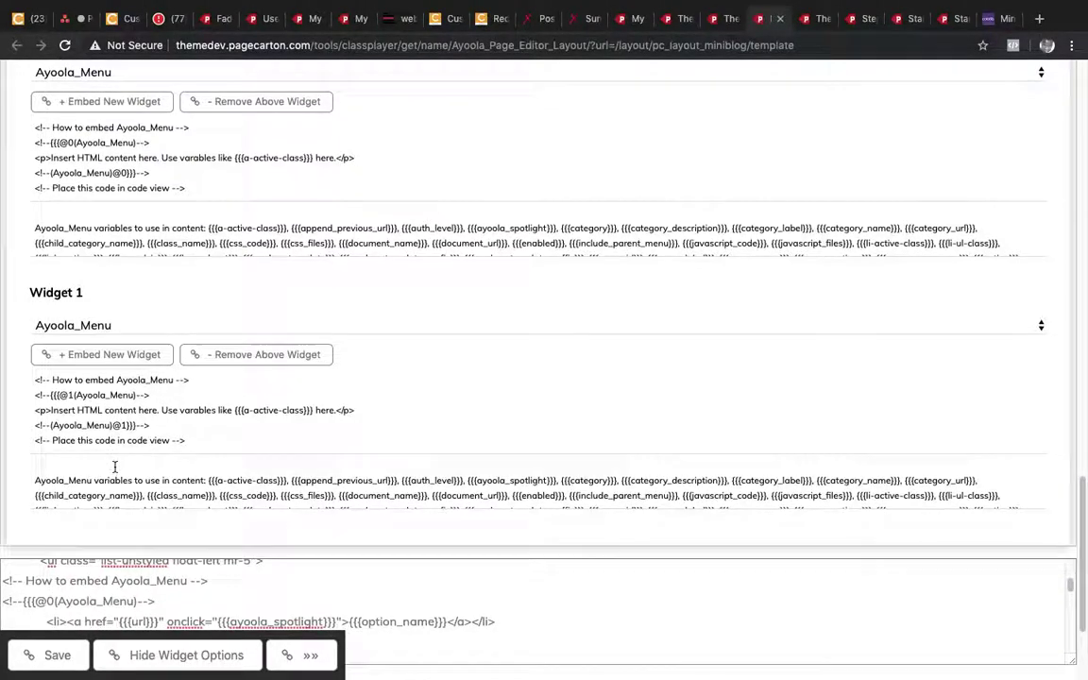
{"action": "scroll", "coordinate": [260, 396], "scroll_direction": "down", "scroll_amount": 1}
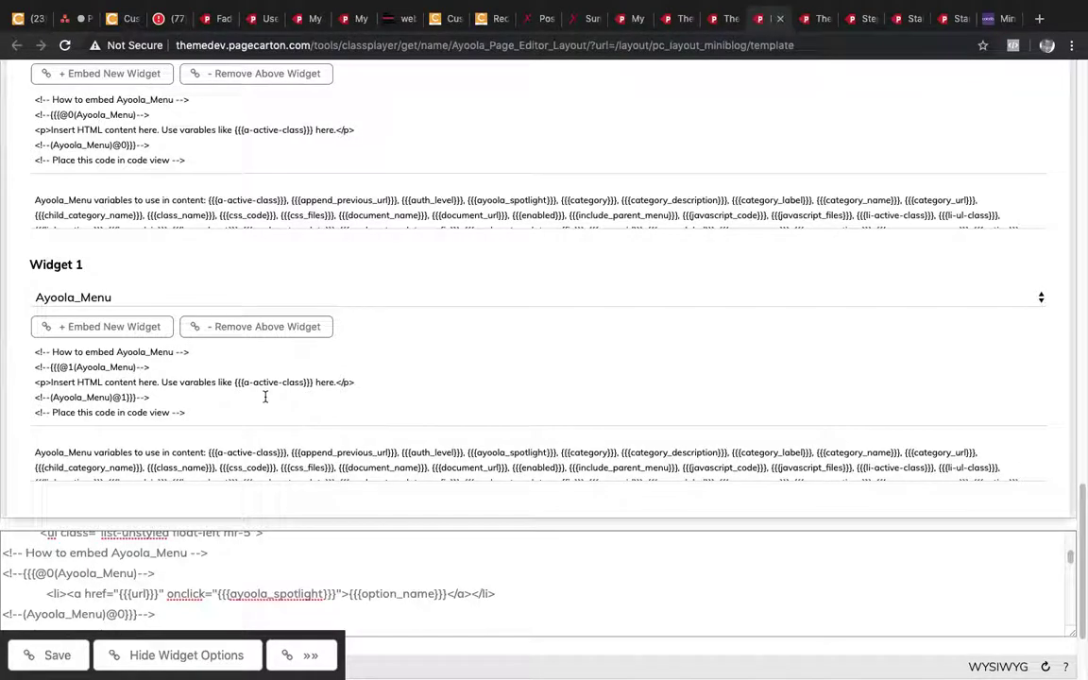
{"action": "scroll", "coordinate": [235, 386], "scroll_direction": "up", "scroll_amount": 6}
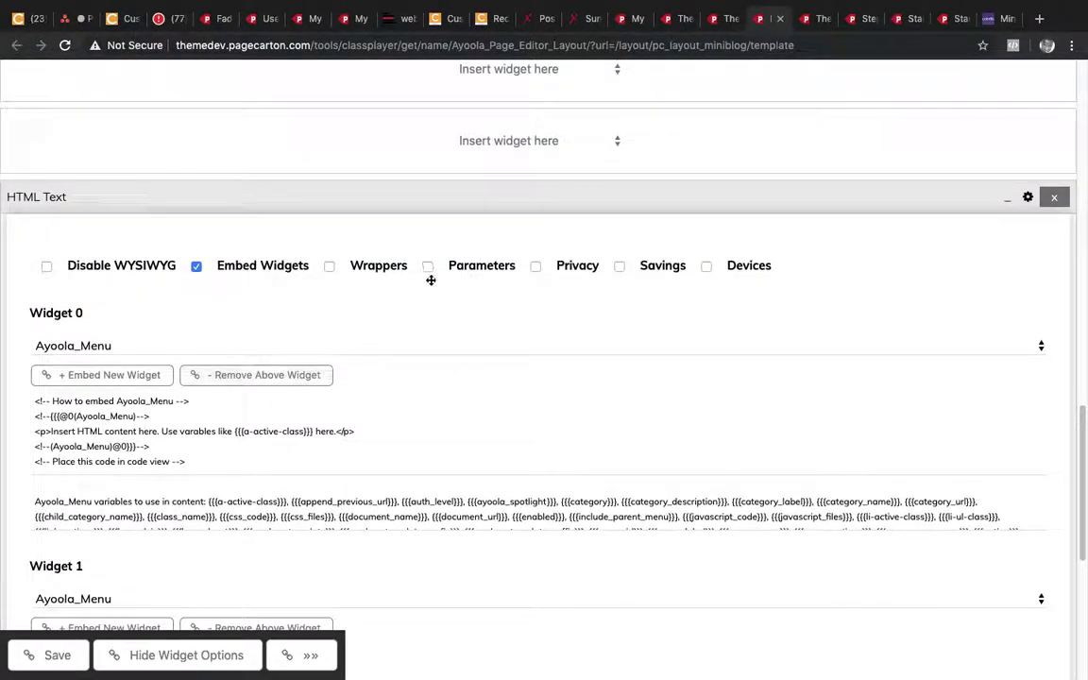
{"action": "left_click", "coordinate": [469, 272]}
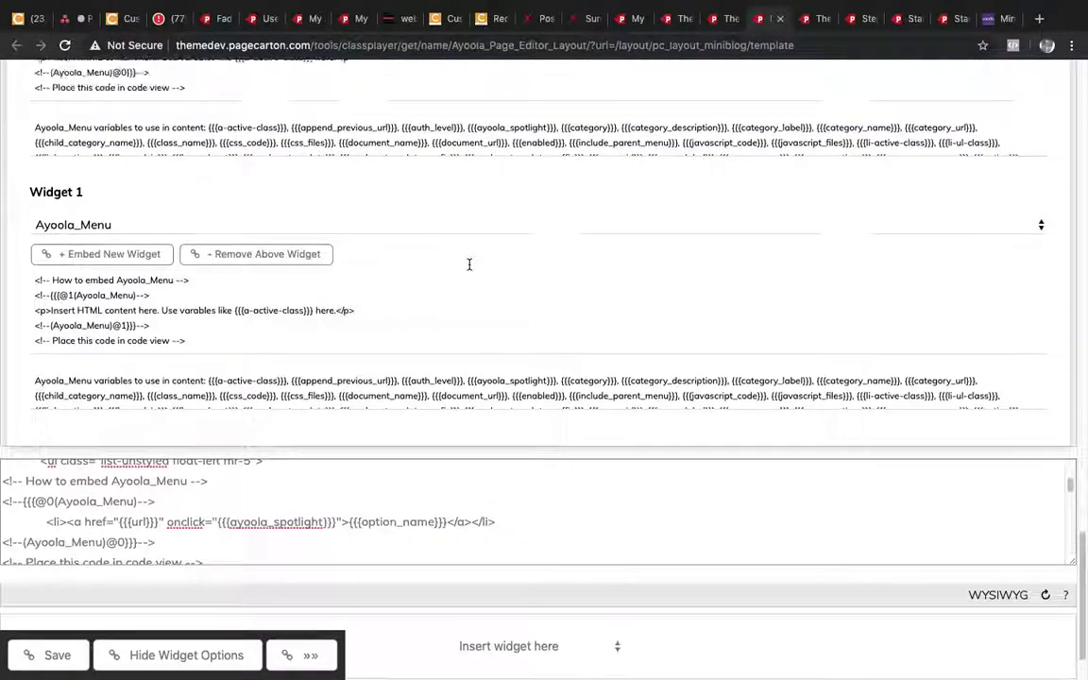
{"action": "left_click", "coordinate": [425, 213]}
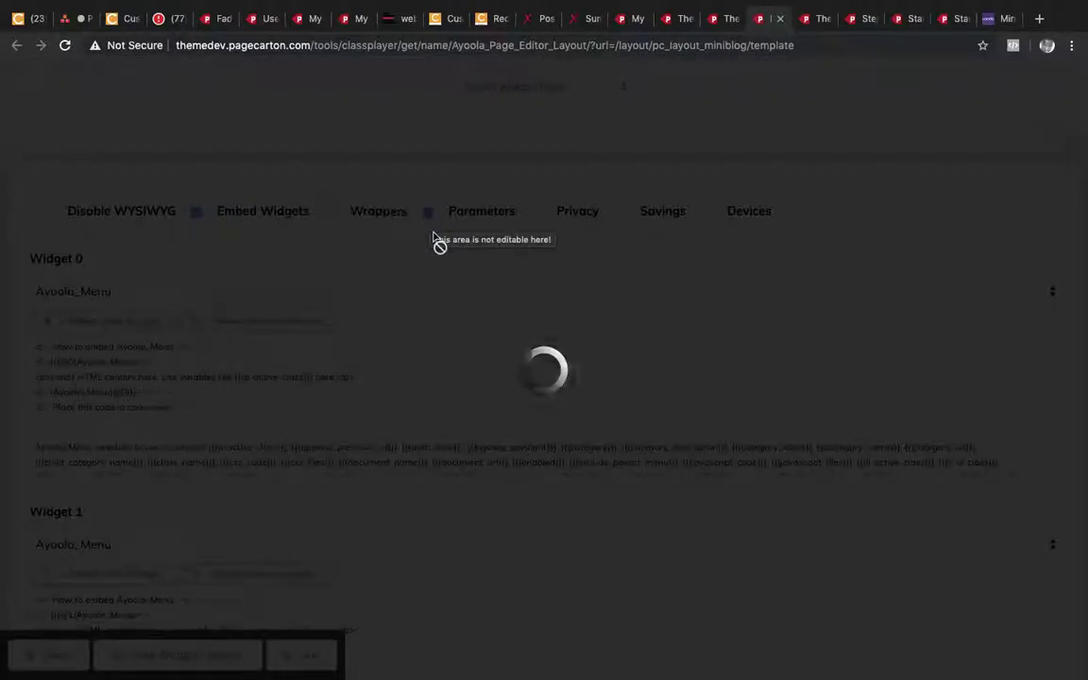
{"action": "scroll", "coordinate": [434, 235], "scroll_direction": "down", "scroll_amount": 5}
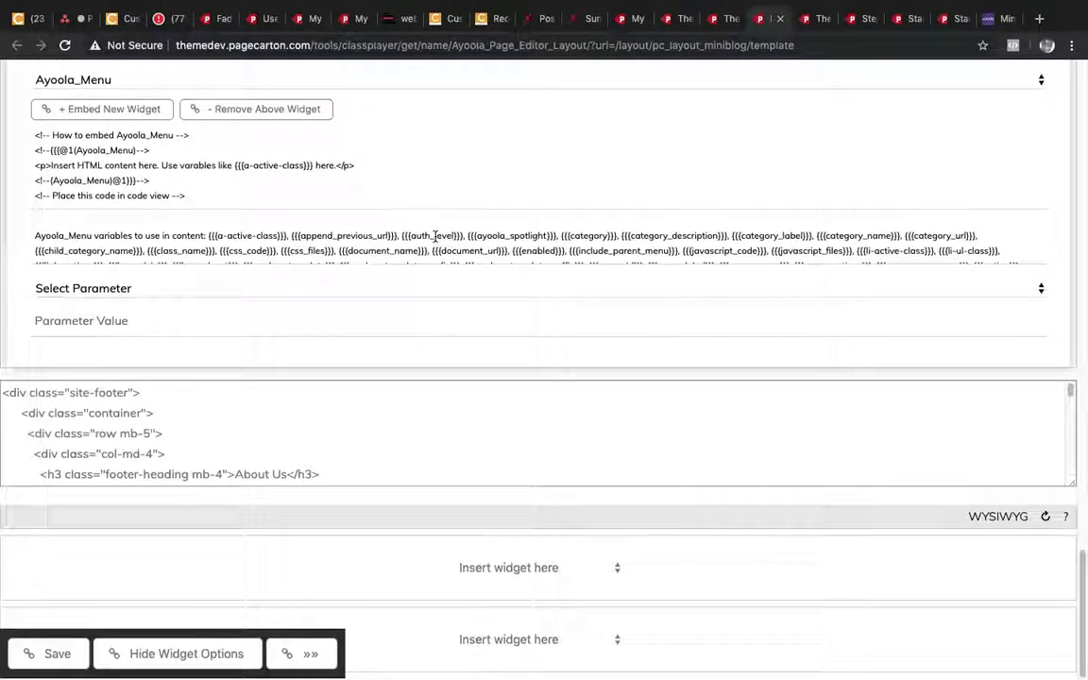
Choose menu_name[1] as the footer widget's parameter and activate its value field.
{"action": "left_click", "coordinate": [302, 290]}
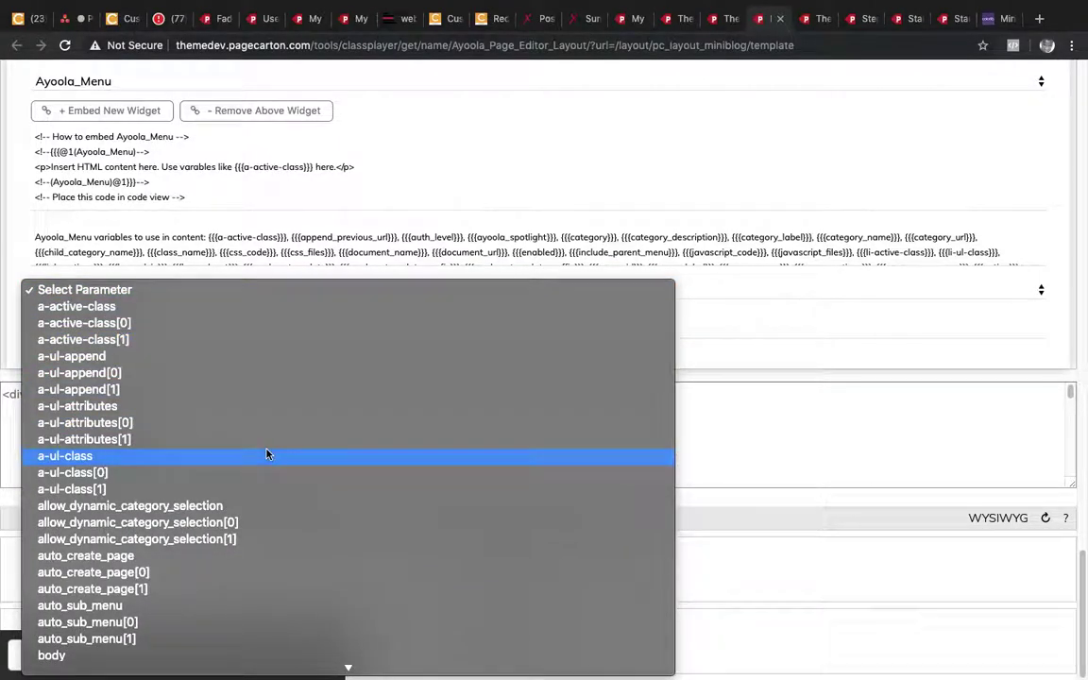
{"action": "scroll", "coordinate": [266, 454], "scroll_direction": "down", "scroll_amount": 3}
{"action": "scroll", "coordinate": [266, 455], "scroll_direction": "down", "scroll_amount": 5}
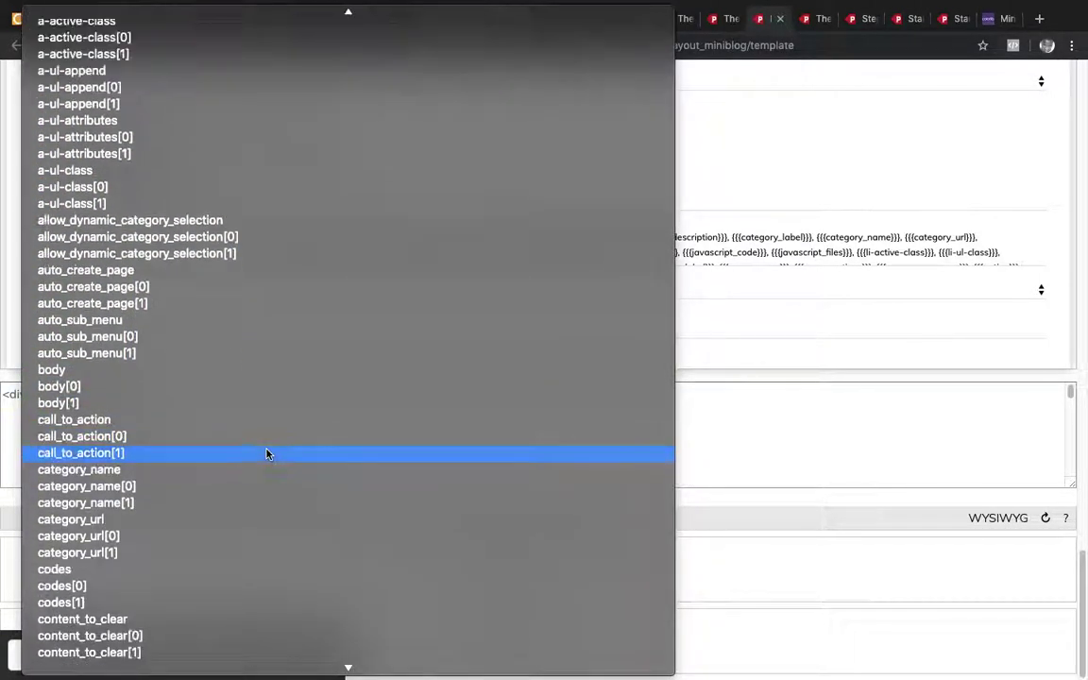
{"action": "scroll", "coordinate": [266, 454], "scroll_direction": "down", "scroll_amount": 3}
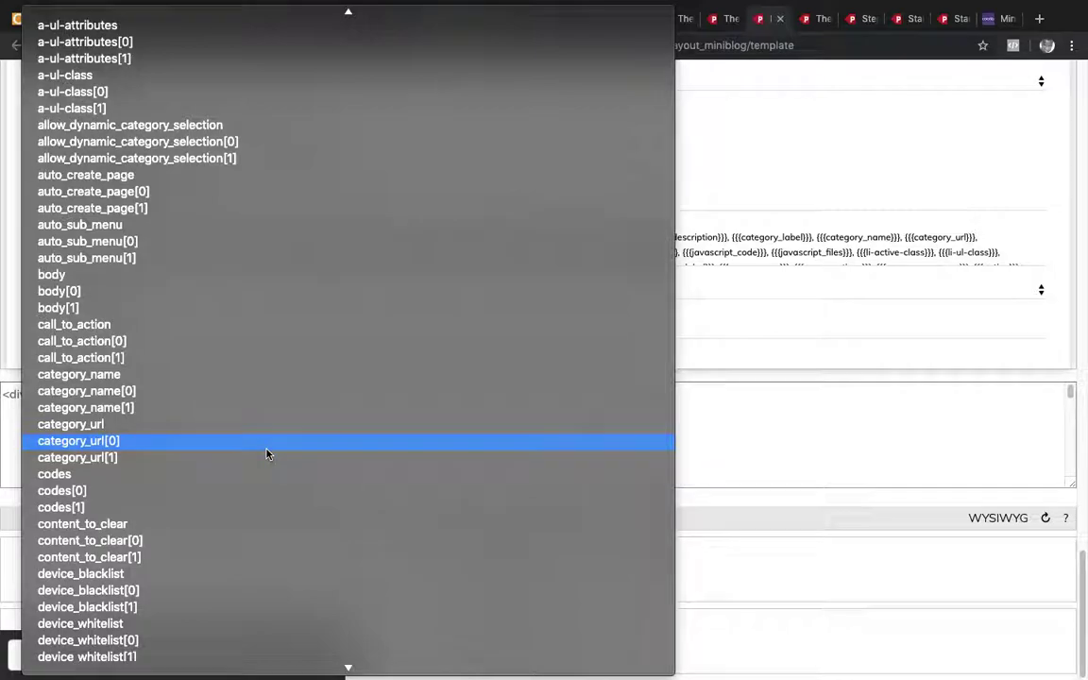
{"action": "scroll", "coordinate": [266, 454], "scroll_direction": "up", "scroll_amount": 4}
{"action": "scroll", "coordinate": [266, 454], "scroll_direction": "down", "scroll_amount": 15}
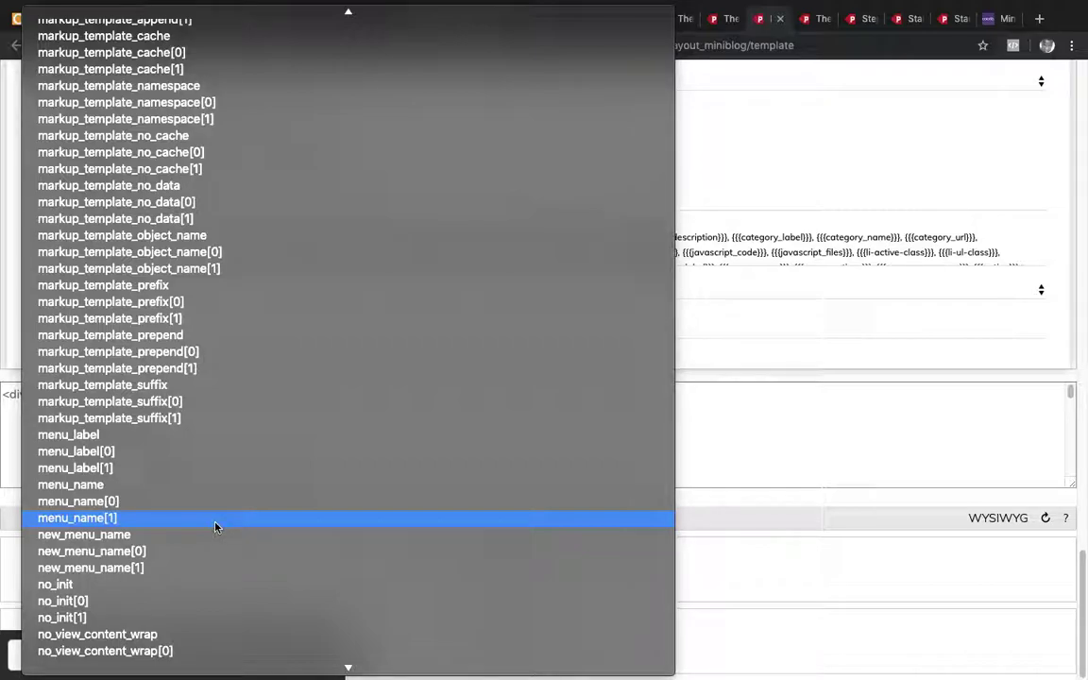
{"action": "left_click", "coordinate": [215, 526]}
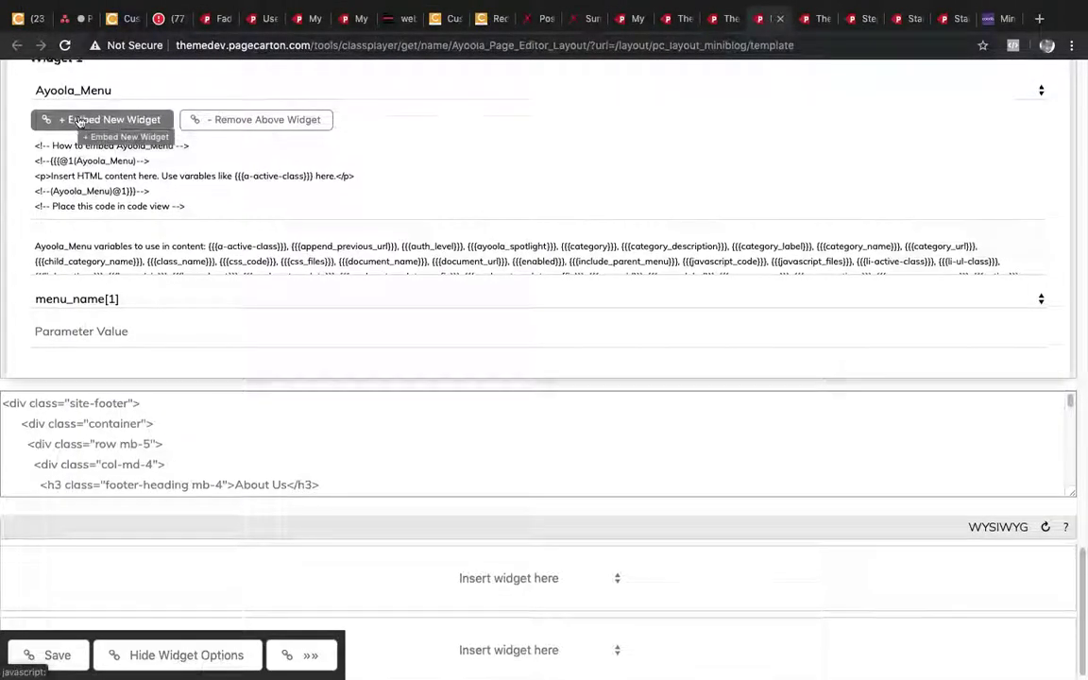
{"action": "left_click", "coordinate": [79, 125]}
{"action": "left_click_drag", "start_coordinate": [78, 126], "coordinate": [75, 189]}
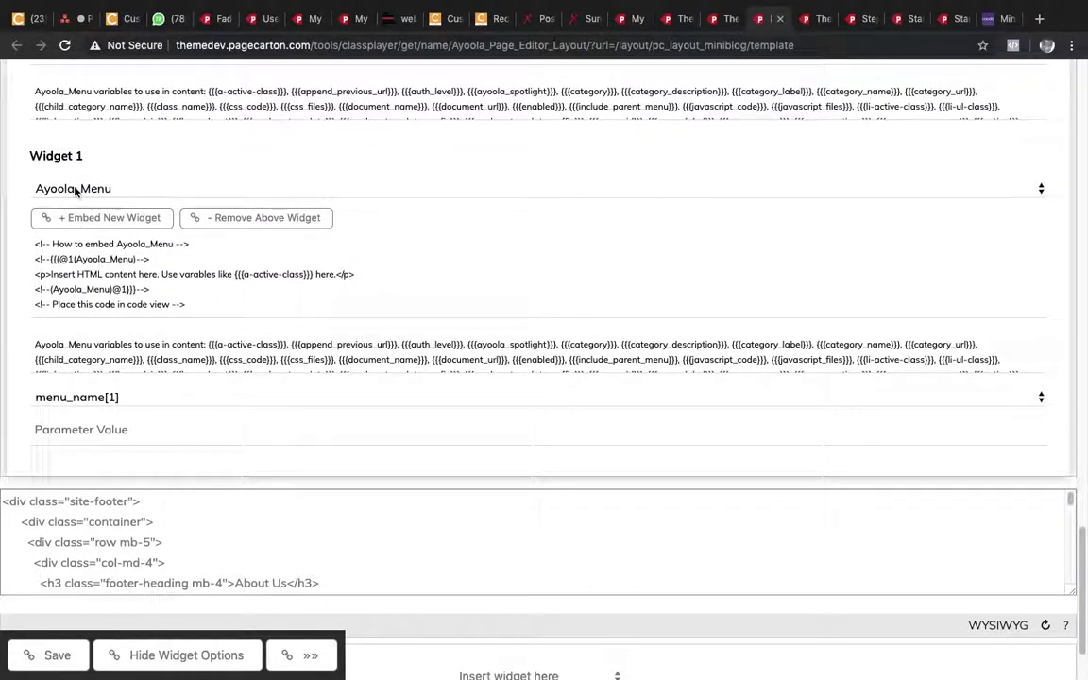
{"action": "scroll", "coordinate": [75, 192], "scroll_direction": "down", "scroll_amount": 2}
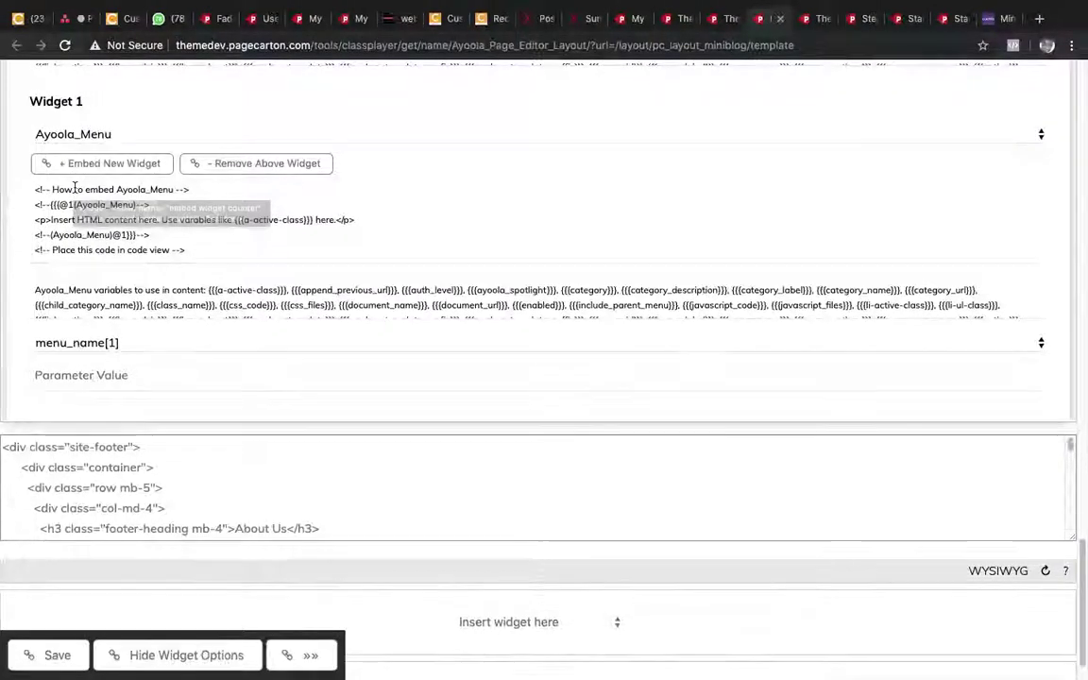
{"action": "left_click", "coordinate": [103, 366]}
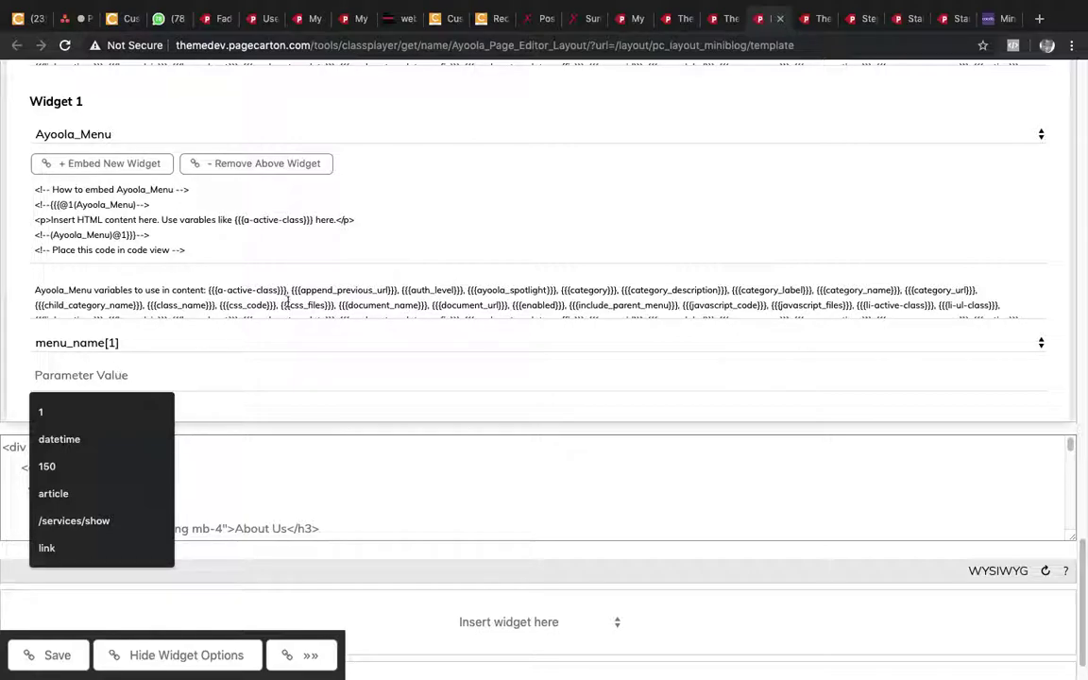
Go to the admin panel's theme list page, open Edit Theme in a separate page, and close the theme editing dialogs.
{"action": "left_click", "coordinate": [672, 19]}
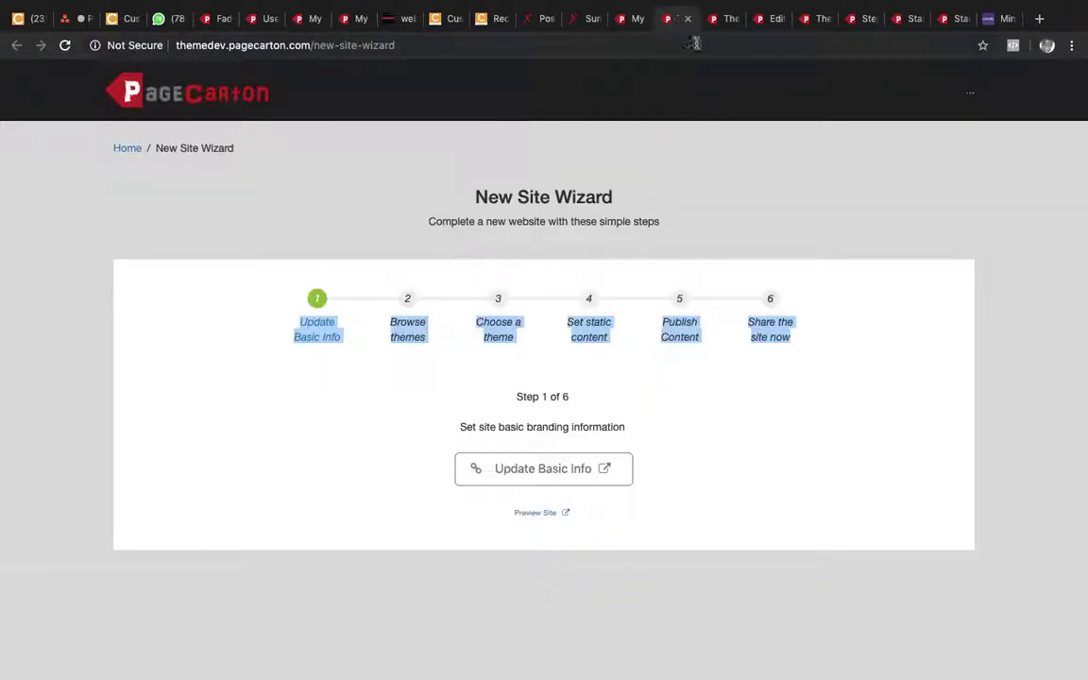
{"action": "left_click", "coordinate": [716, 21]}
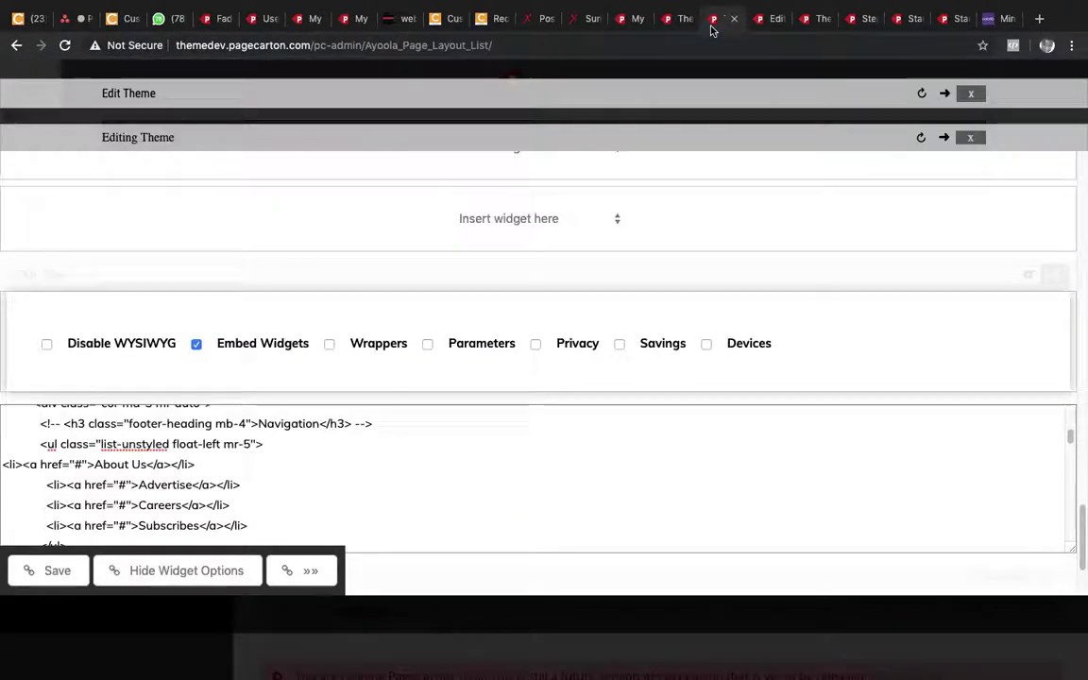
{"action": "left_click", "coordinate": [944, 93]}
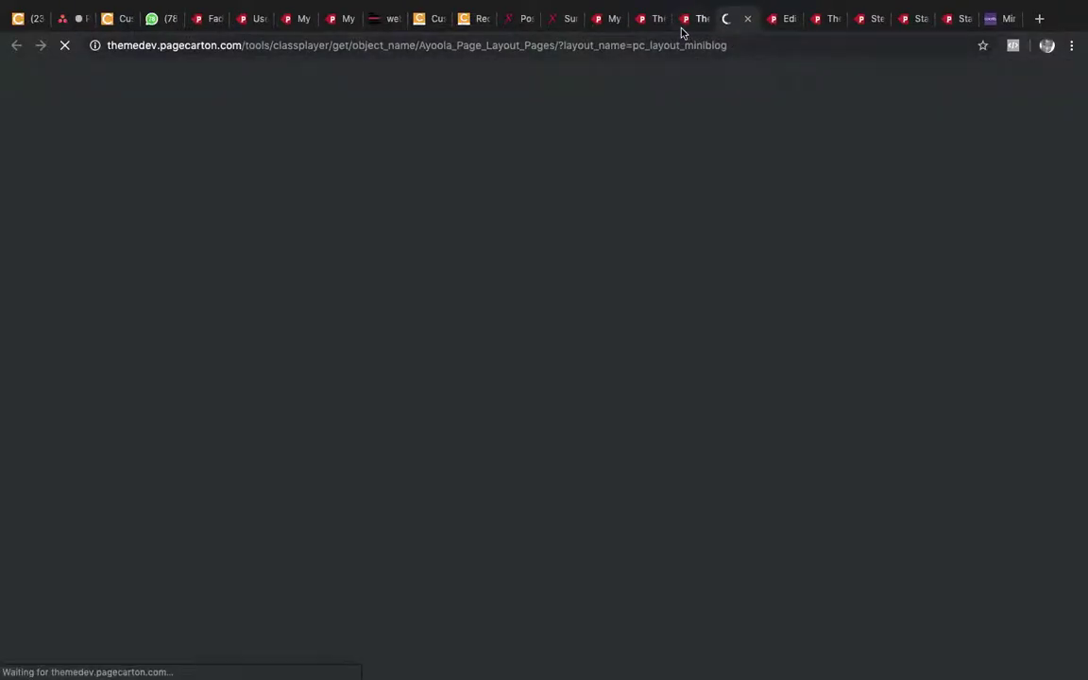
{"action": "left_click", "coordinate": [682, 28]}
{"action": "left_click", "coordinate": [970, 92]}
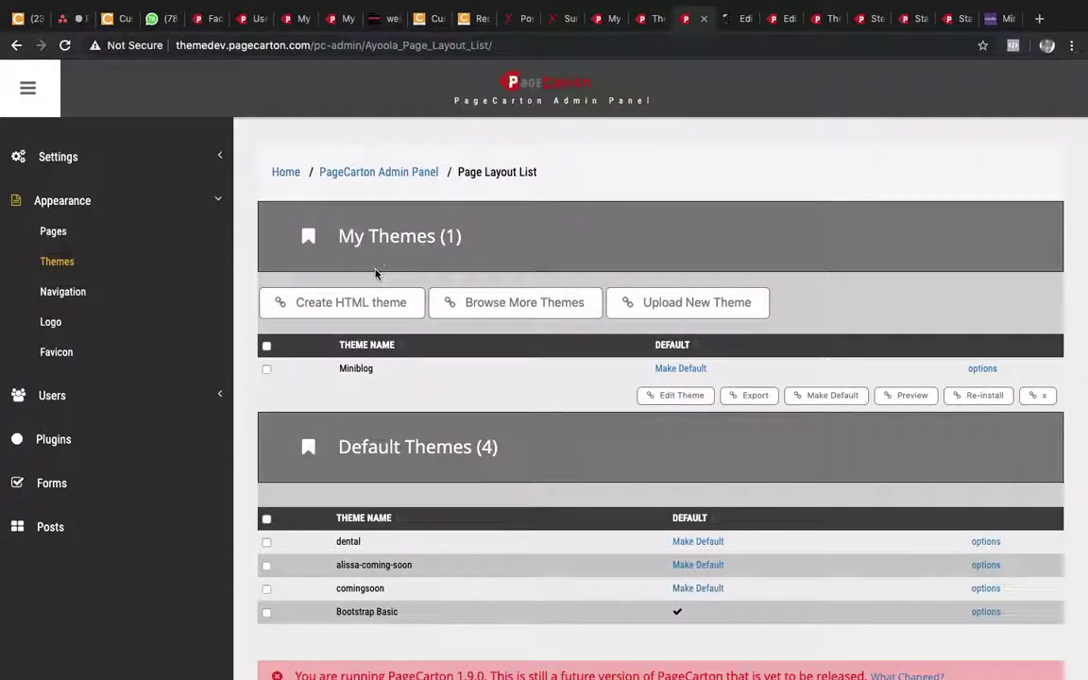
Open the default navigations in the admin panel and select the menu name mainnav of Main Navigation.
{"action": "left_click", "coordinate": [92, 297]}
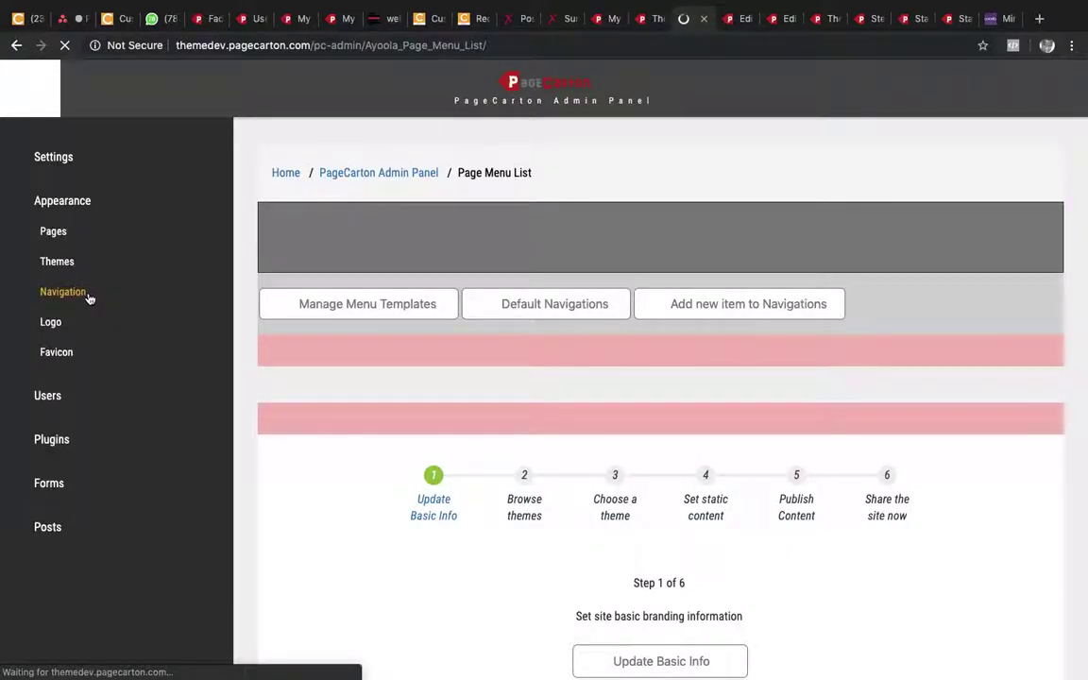
{"action": "left_click", "coordinate": [559, 304]}
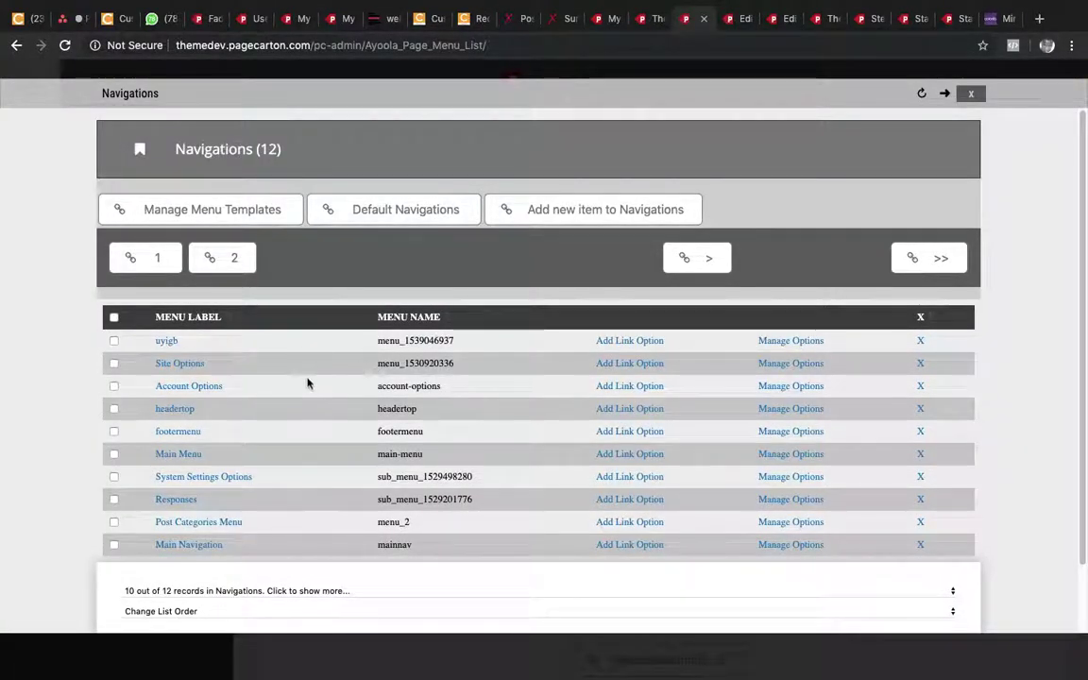
{"action": "left_click", "coordinate": [406, 548]}
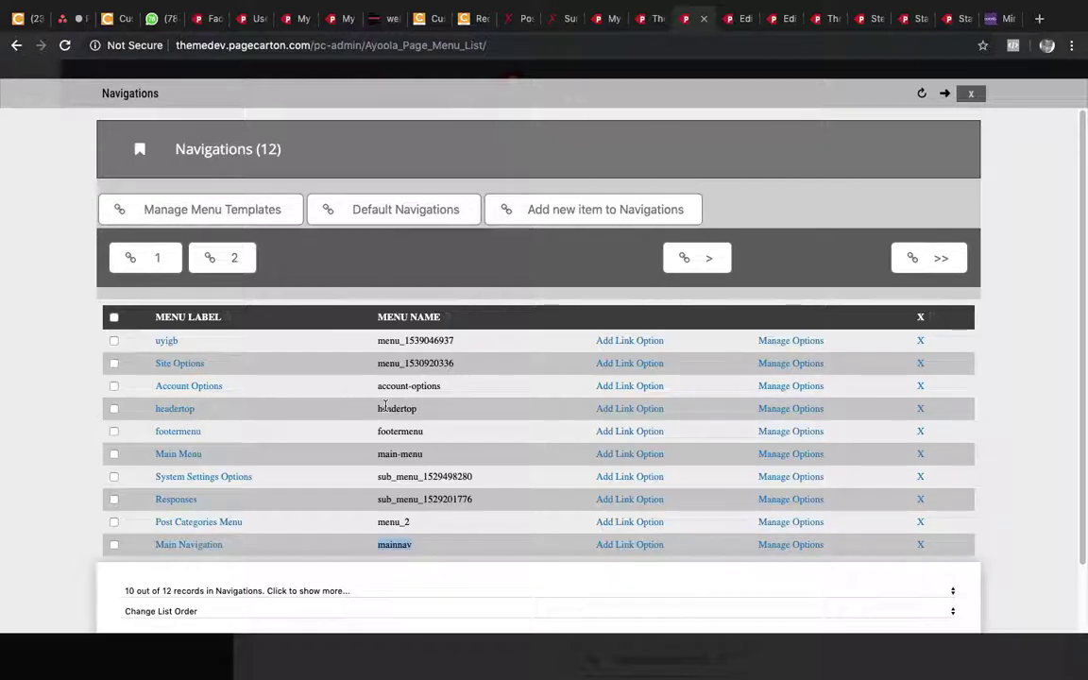
Show all records in the default Navigations list and select the menu name MyAccount of My Account Options.
{"action": "scroll", "coordinate": [385, 406], "scroll_direction": "down", "scroll_amount": 1}
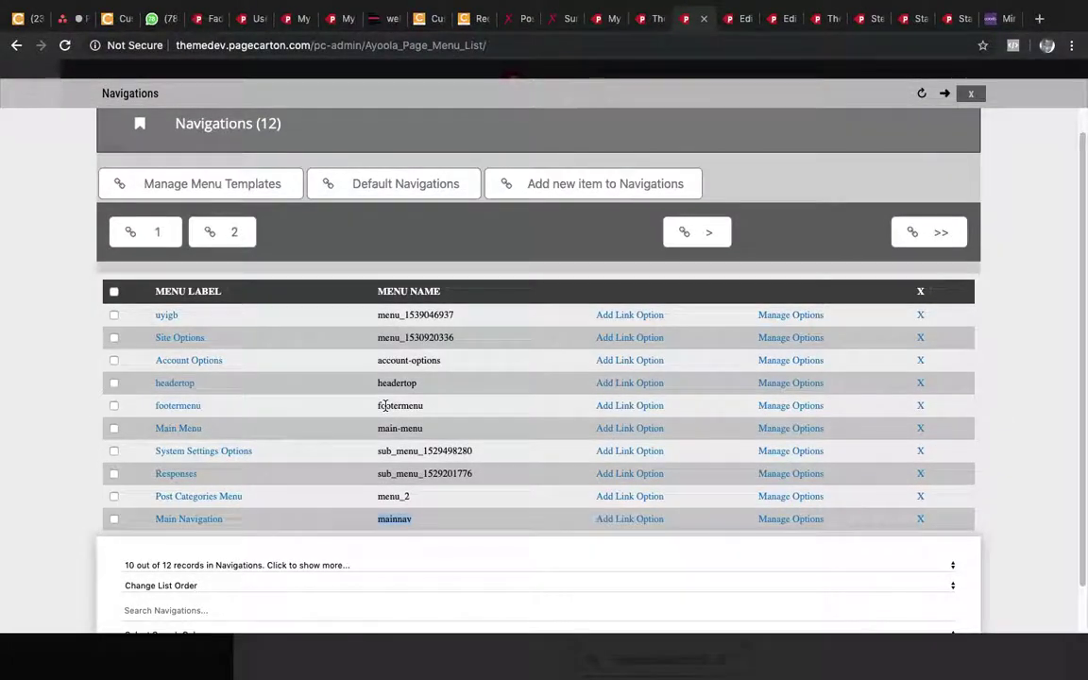
{"action": "scroll", "coordinate": [386, 406], "scroll_direction": "down", "scroll_amount": 1}
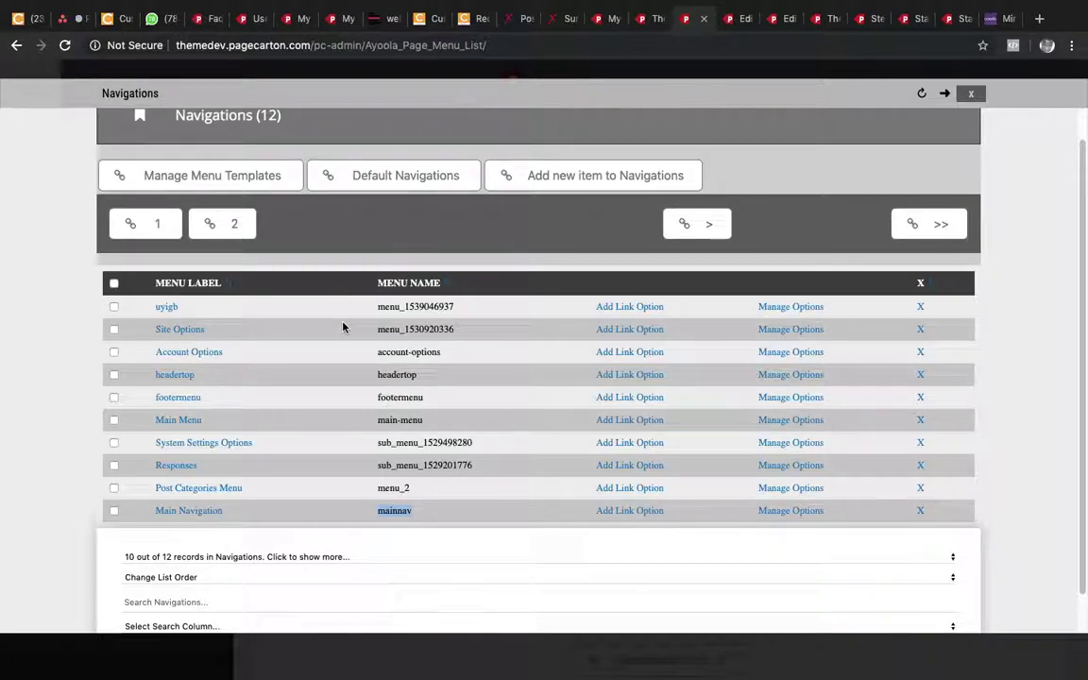
{"action": "scroll", "coordinate": [344, 323], "scroll_direction": "down", "scroll_amount": 2}
{"action": "left_click", "coordinate": [255, 514]}
{"action": "left_click", "coordinate": [241, 587]}
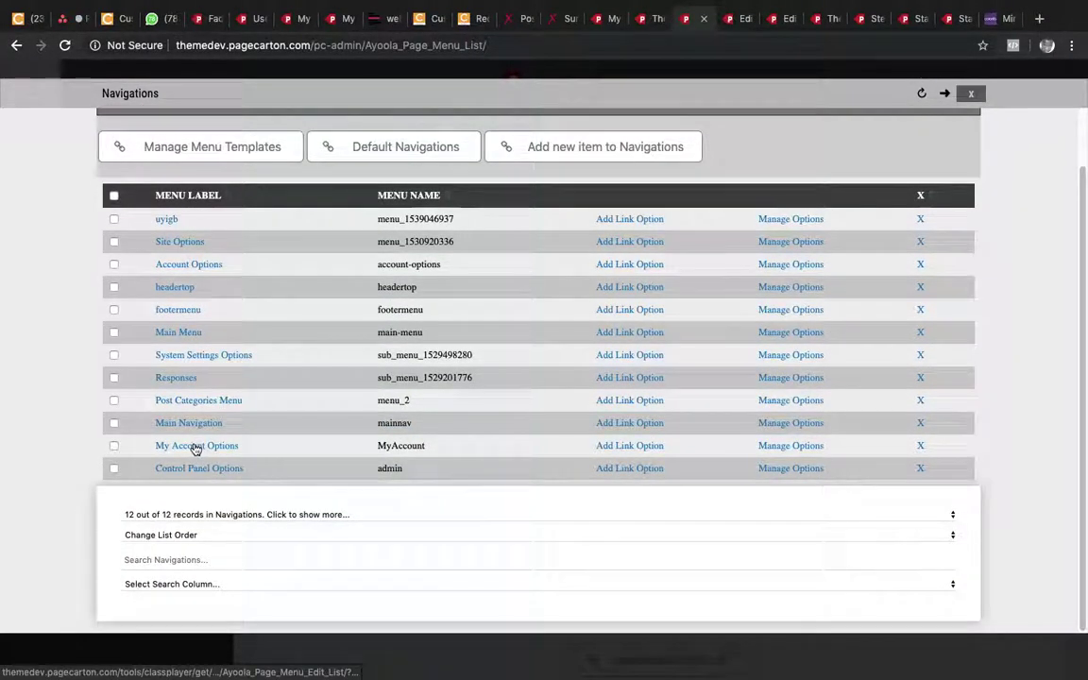
{"action": "double_click", "coordinate": [411, 448]}
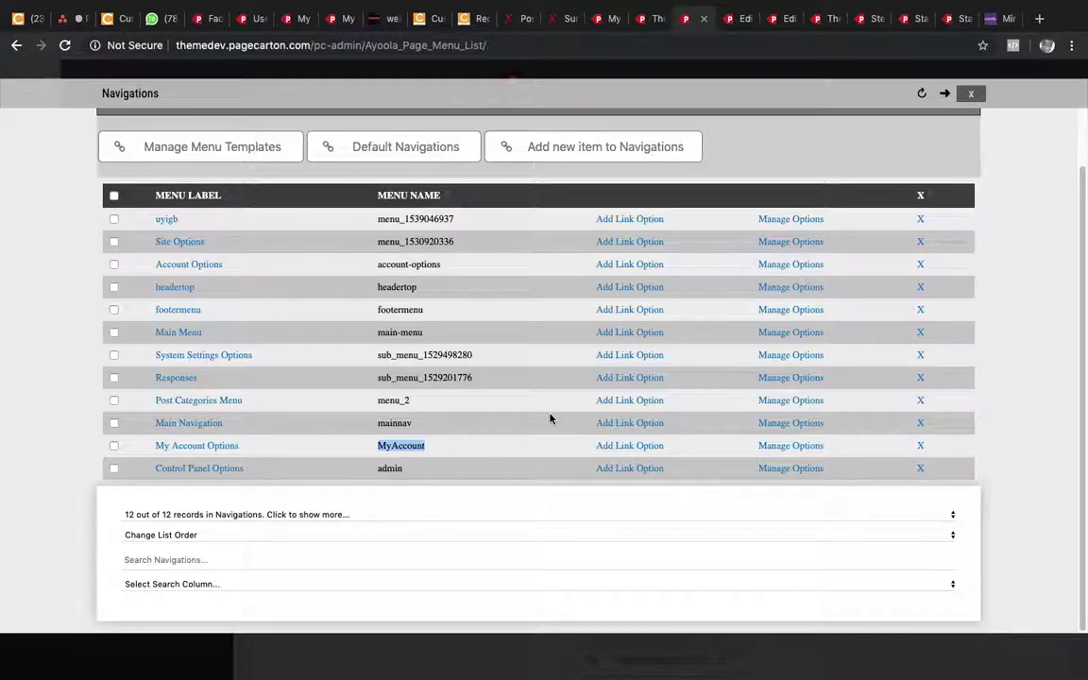
In the miniblog template editor, set the footer widget's menu_name[1] parameter to MyAccount and save the layout.
{"action": "left_click", "coordinate": [735, 19]}
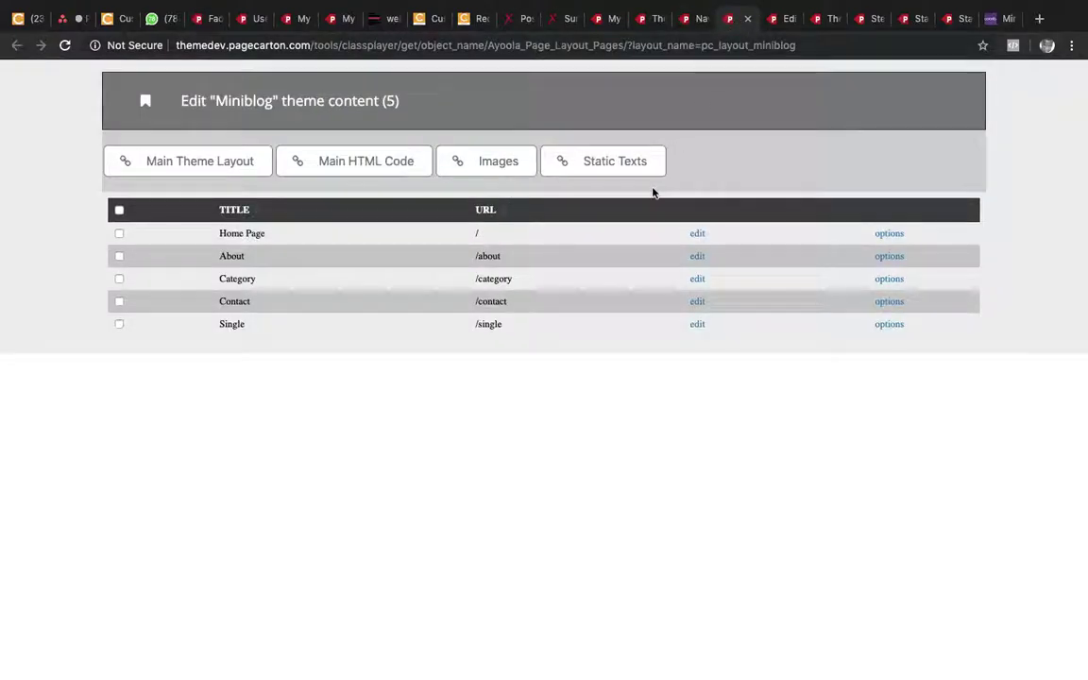
{"action": "left_click", "coordinate": [781, 20]}
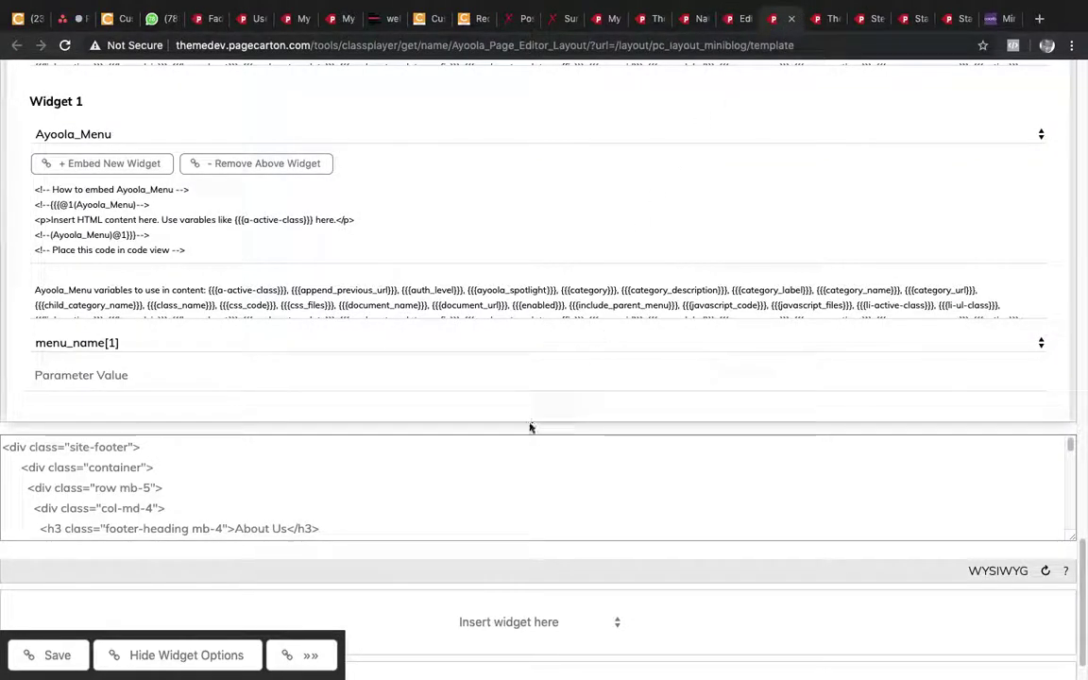
{"action": "left_click", "coordinate": [88, 377]}
{"action": "type", "text": "MyAccount"}
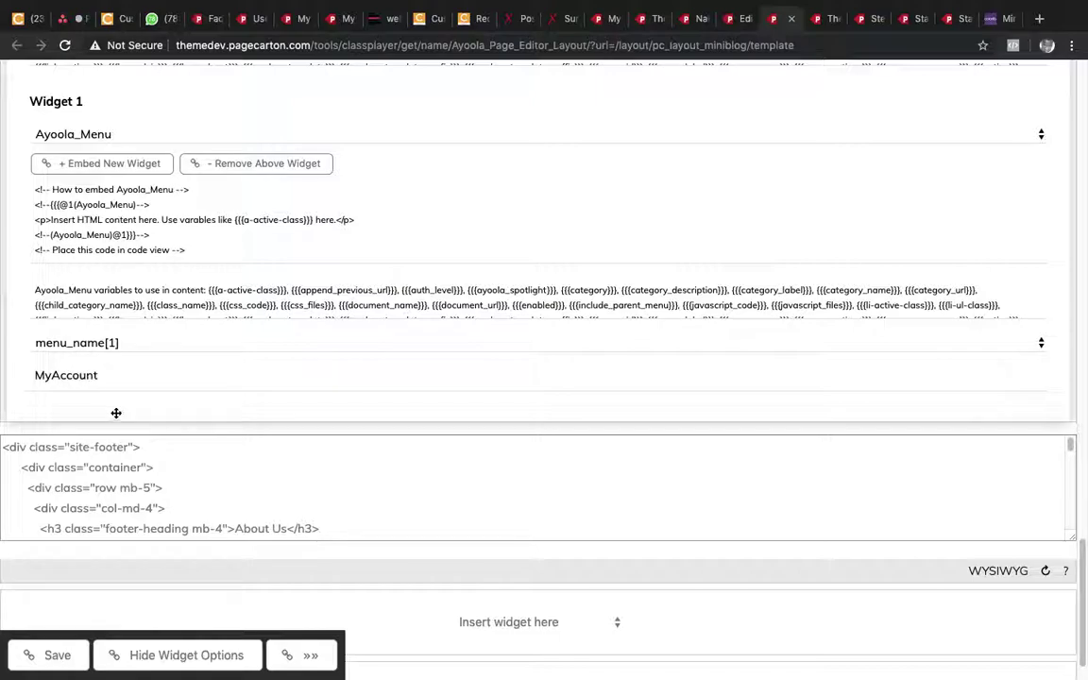
{"action": "left_click", "coordinate": [114, 413]}
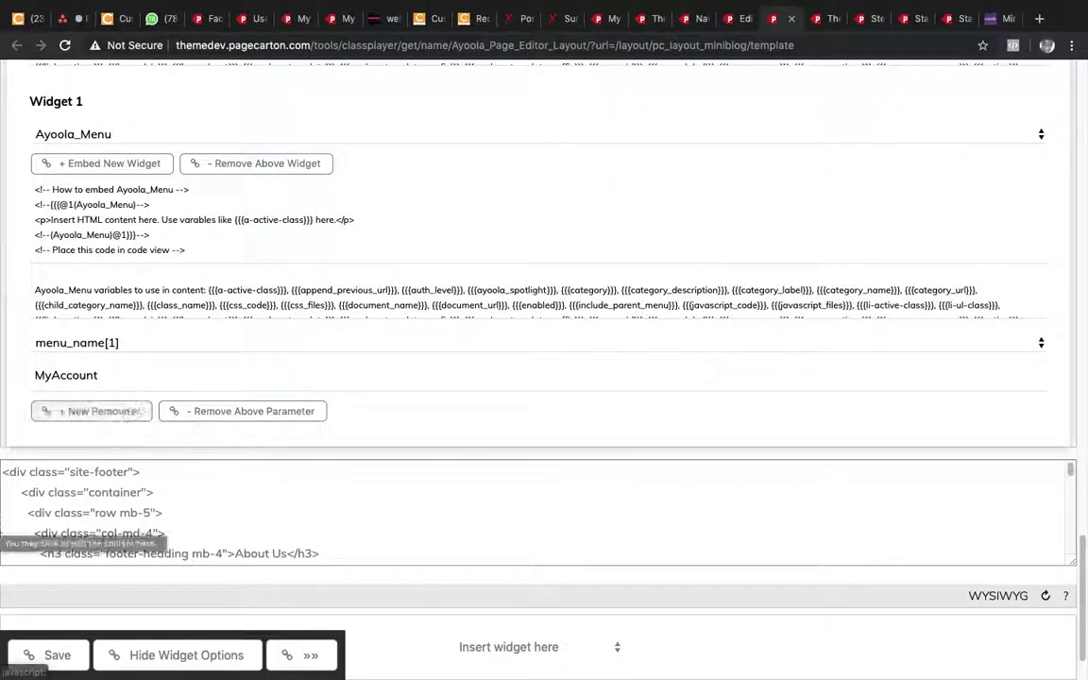
{"action": "left_click", "coordinate": [52, 665]}
Close the separate page for editing the Miniblog theme content.
{"action": "left_click", "coordinate": [825, 19]}
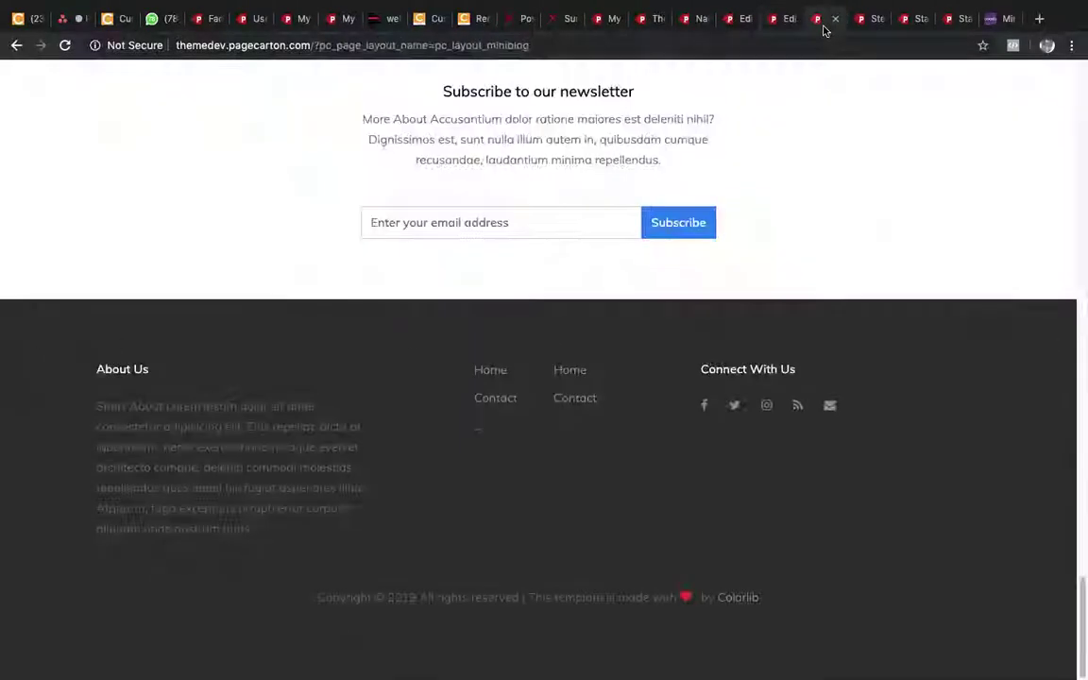
{"action": "left_click", "coordinate": [871, 21]}
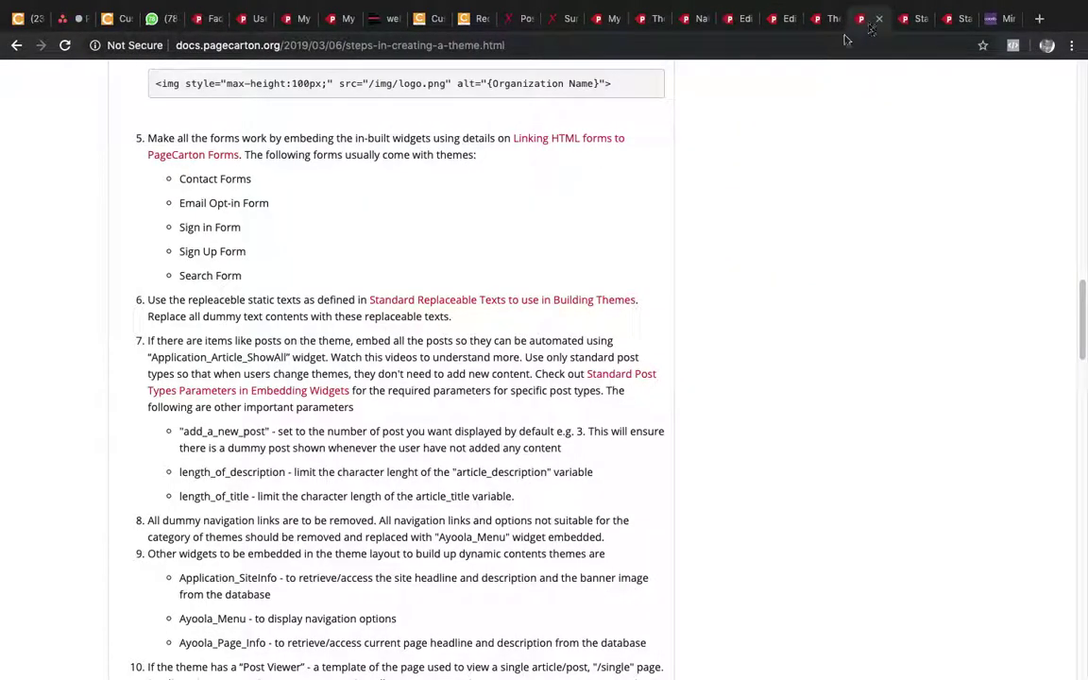
{"action": "left_click", "coordinate": [791, 20]}
{"action": "left_click", "coordinate": [744, 21]}
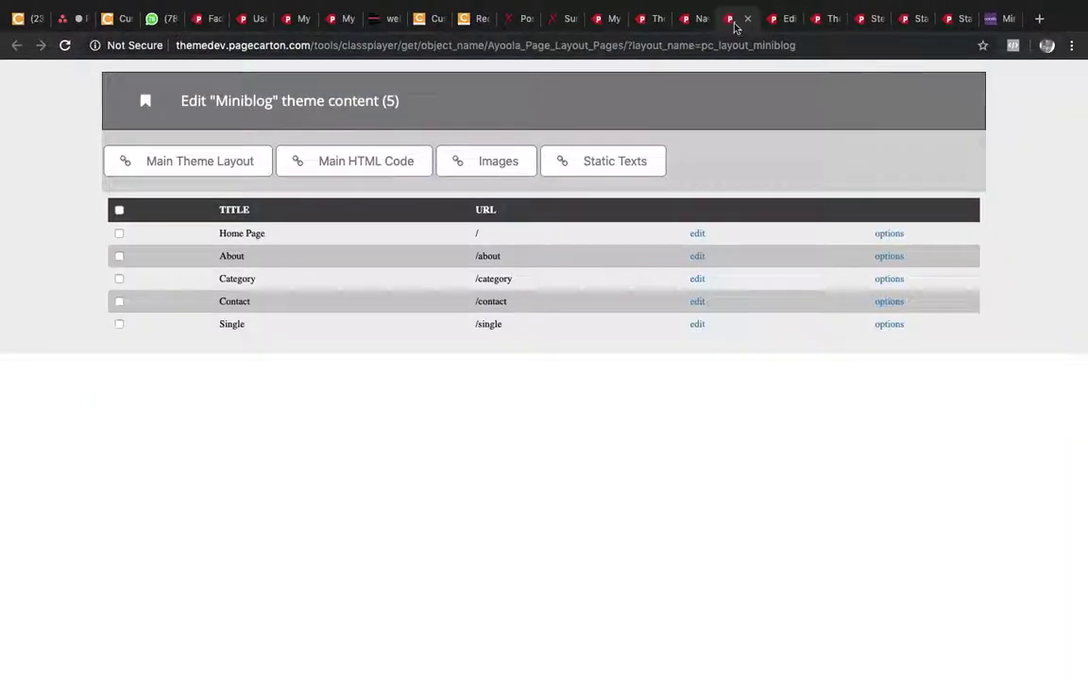
{"action": "left_click", "coordinate": [746, 21]}
Reload the miniblog theme preview and check the two menu columns in the footer.
{"action": "left_click", "coordinate": [691, 19]}
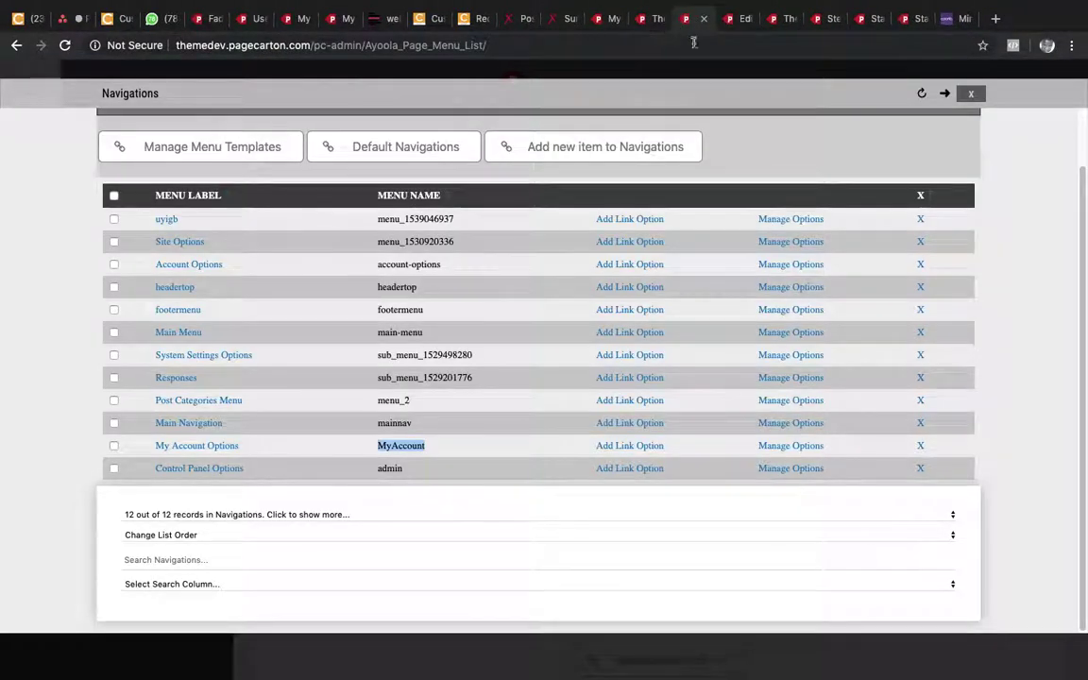
{"action": "left_click", "coordinate": [738, 20]}
{"action": "left_click", "coordinate": [784, 21]}
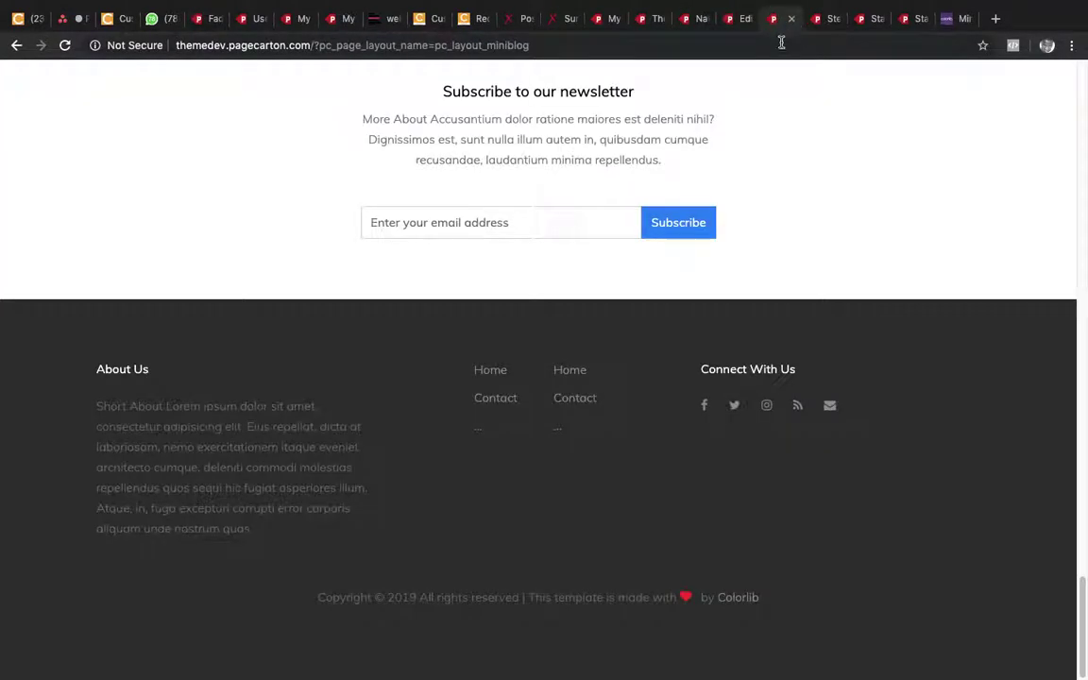
{"action": "key", "text": "super+r"}
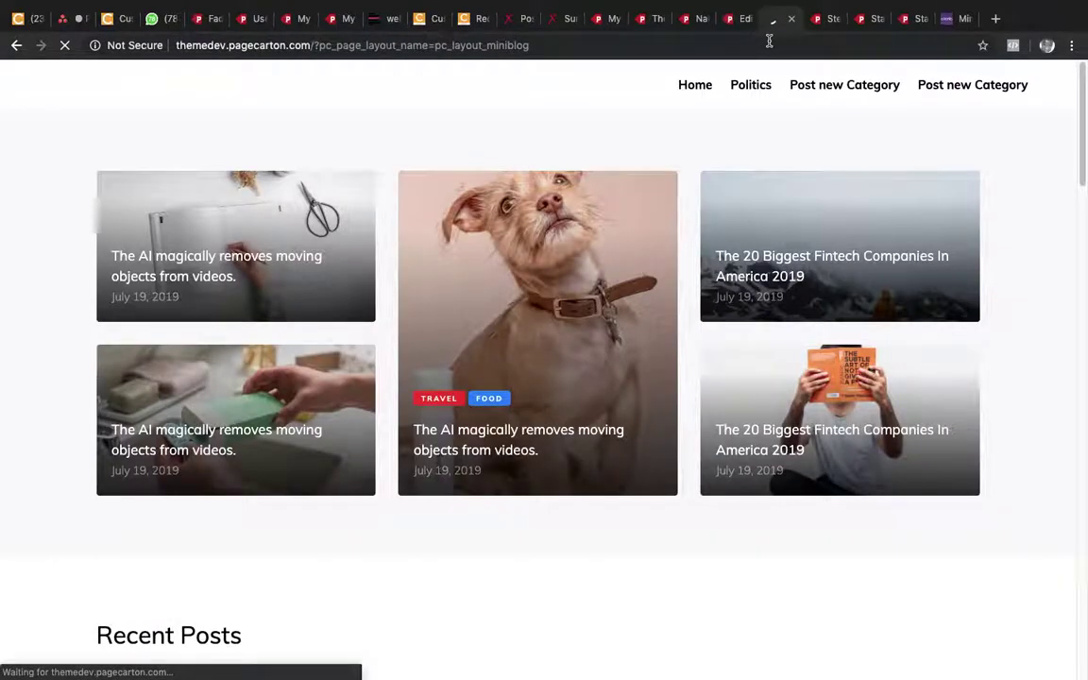
{"action": "scroll", "coordinate": [795, 214], "scroll_direction": "down", "scroll_amount": 15}
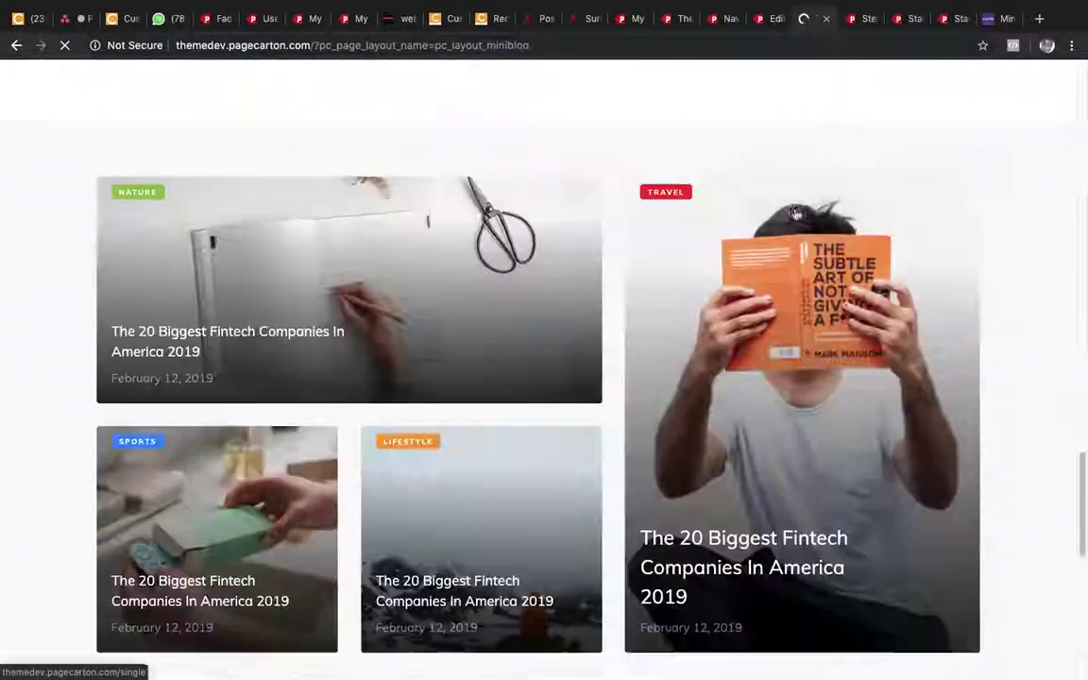
{"action": "scroll", "coordinate": [796, 215], "scroll_direction": "down", "scroll_amount": 2}
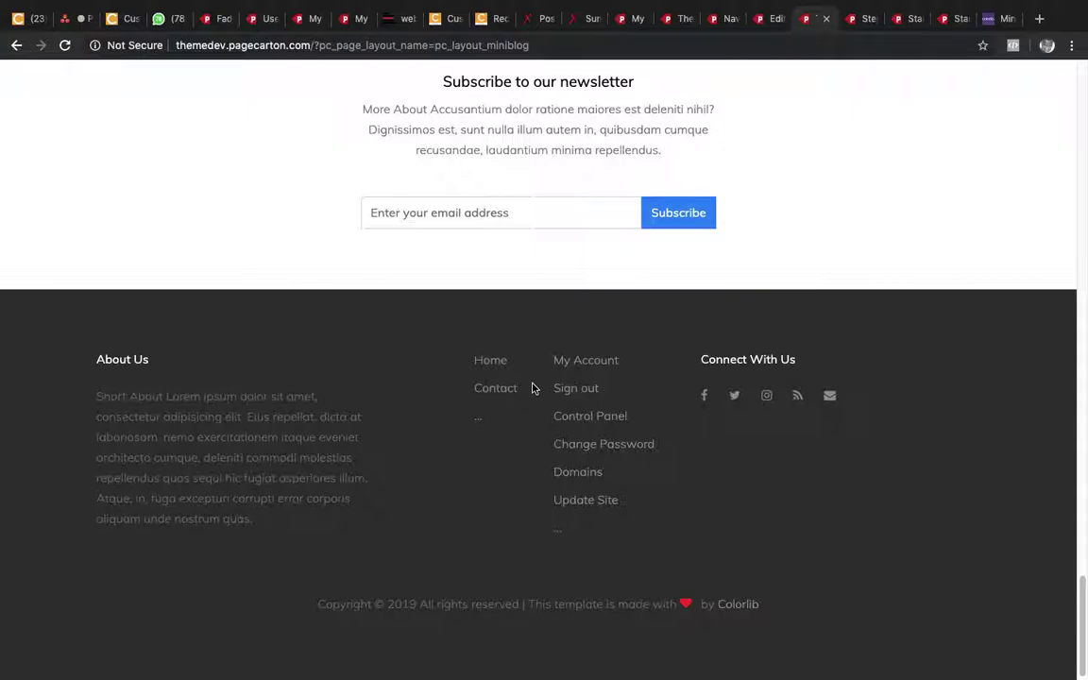
{"action": "scroll", "coordinate": [532, 389], "scroll_direction": "up", "scroll_amount": 2}
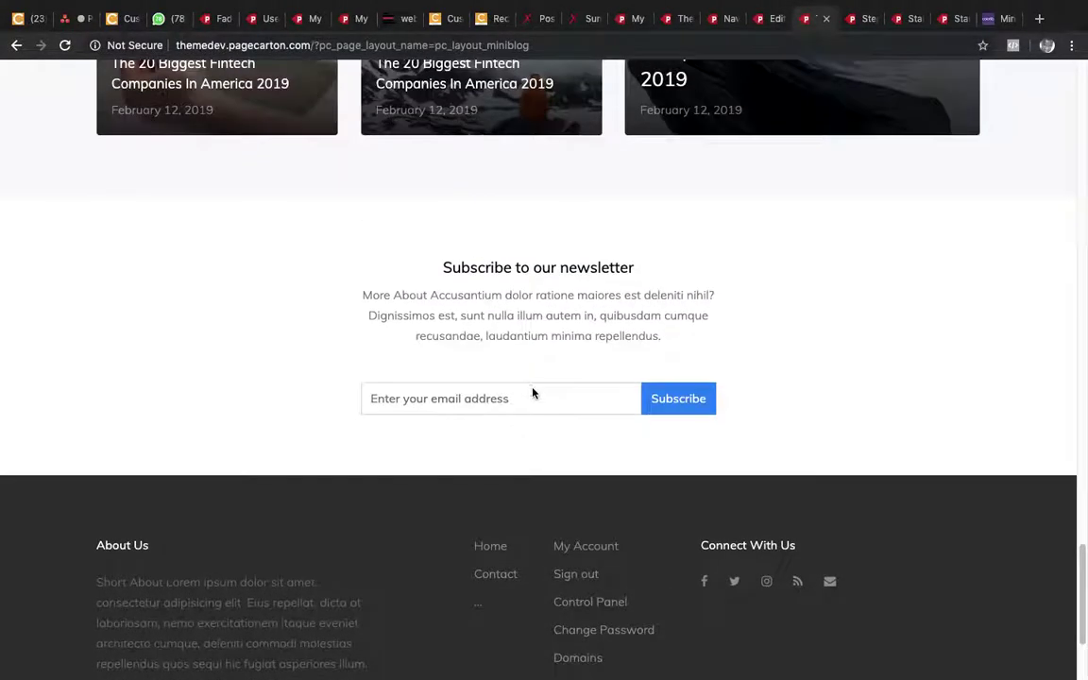
{"action": "scroll", "coordinate": [533, 390], "scroll_direction": "down", "scroll_amount": 2}
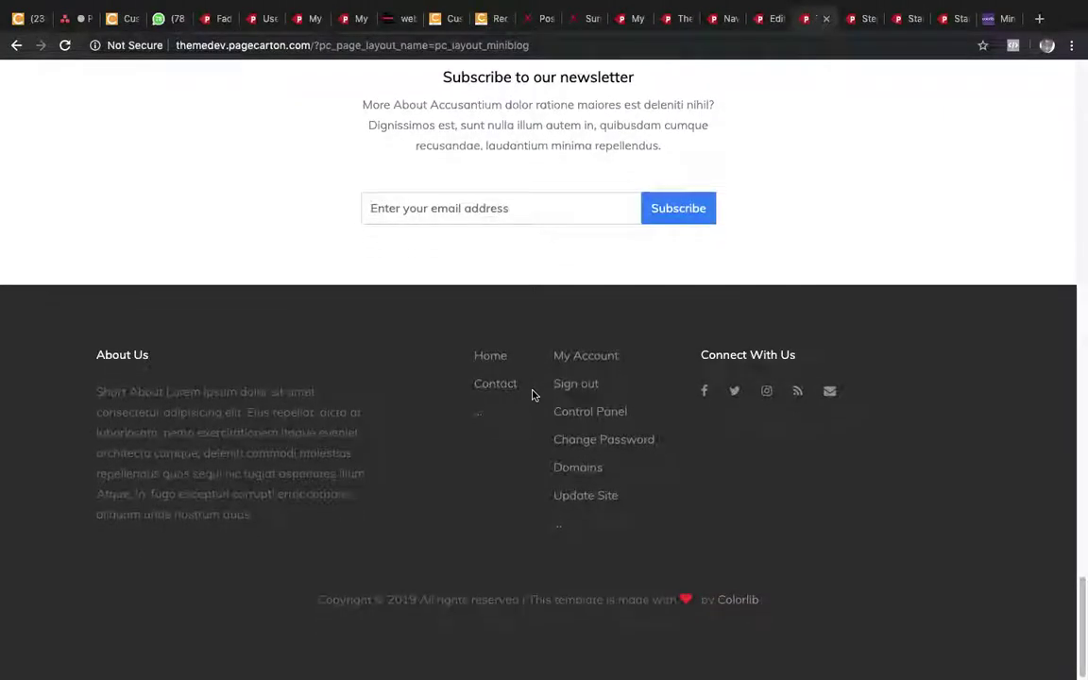
Examine the miniblog preview from header to footer, including the header navigation, About Us text and footer menus.
{"action": "scroll", "coordinate": [533, 395], "scroll_direction": "up", "scroll_amount": 15}
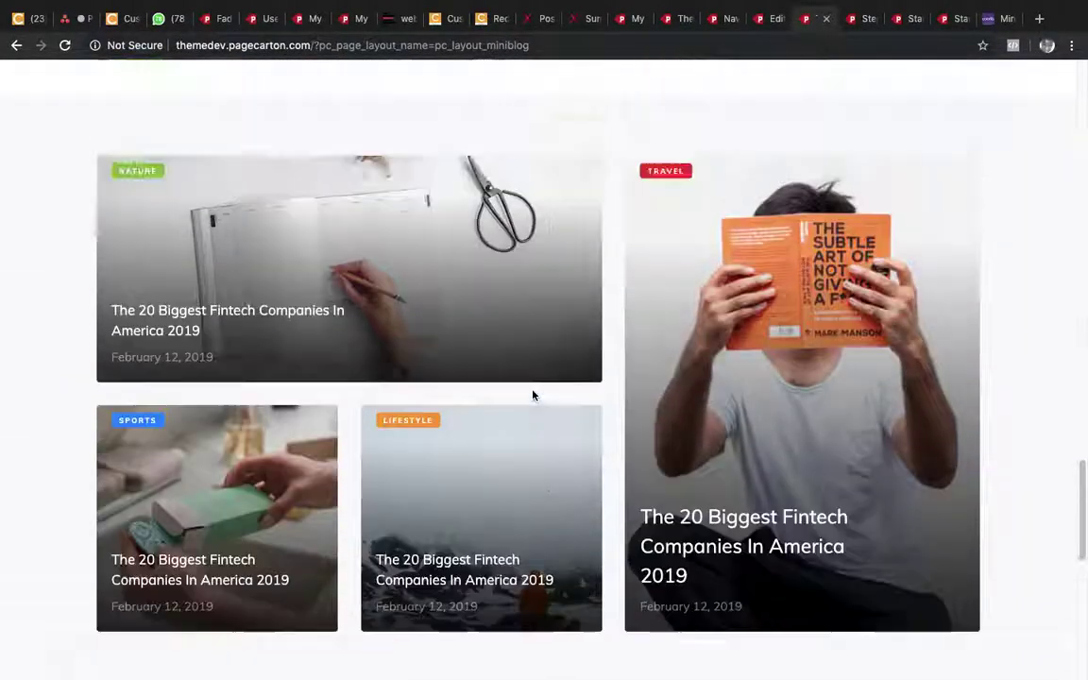
{"action": "scroll", "coordinate": [533, 395], "scroll_direction": "up", "scroll_amount": 4}
{"action": "scroll", "coordinate": [533, 396], "scroll_direction": "down", "scroll_amount": 1}
{"action": "scroll", "coordinate": [533, 396], "scroll_direction": "up", "scroll_amount": 1}
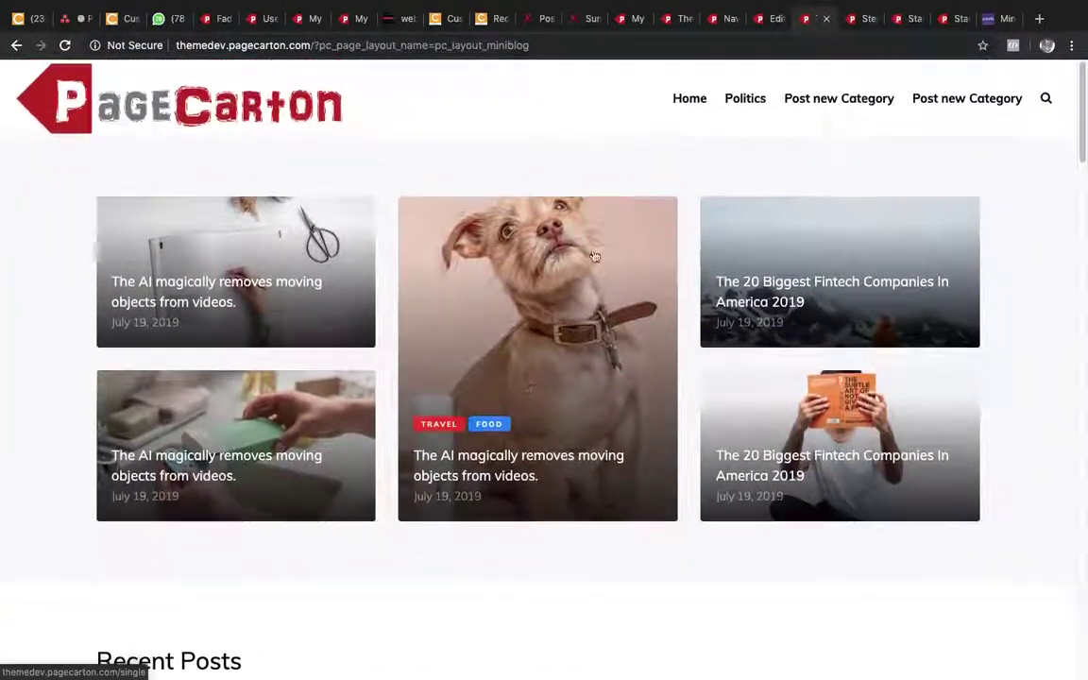
{"action": "scroll", "coordinate": [599, 393], "scroll_direction": "down", "scroll_amount": 8}
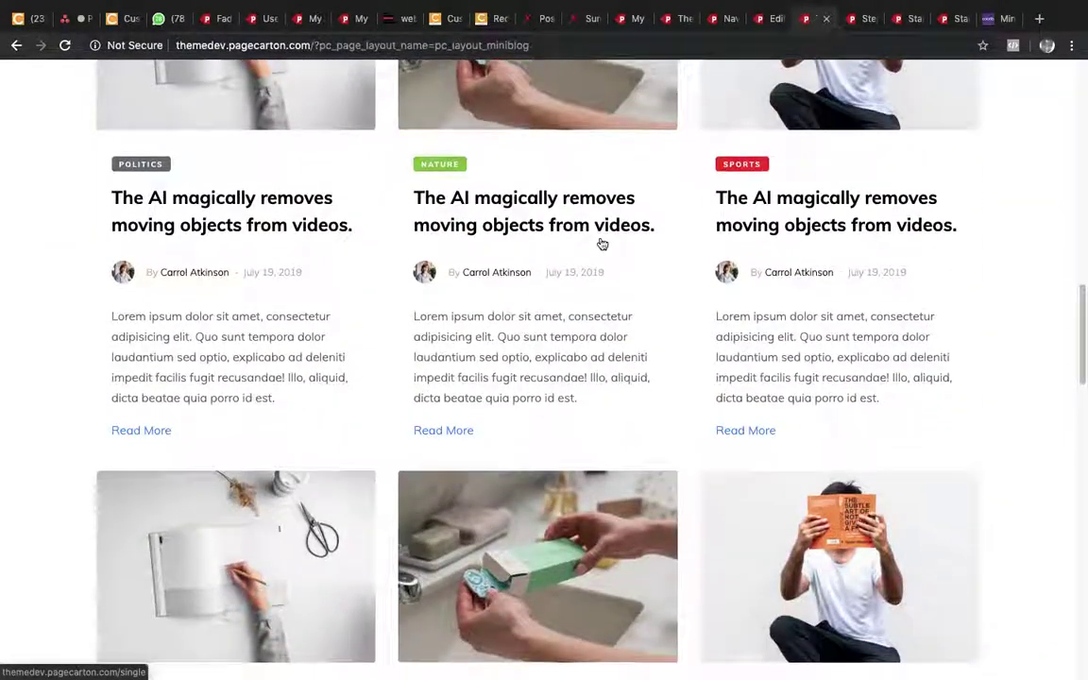
{"action": "scroll", "coordinate": [601, 243], "scroll_direction": "down", "scroll_amount": 5}
{"action": "scroll", "coordinate": [600, 243], "scroll_direction": "down", "scroll_amount": 10}
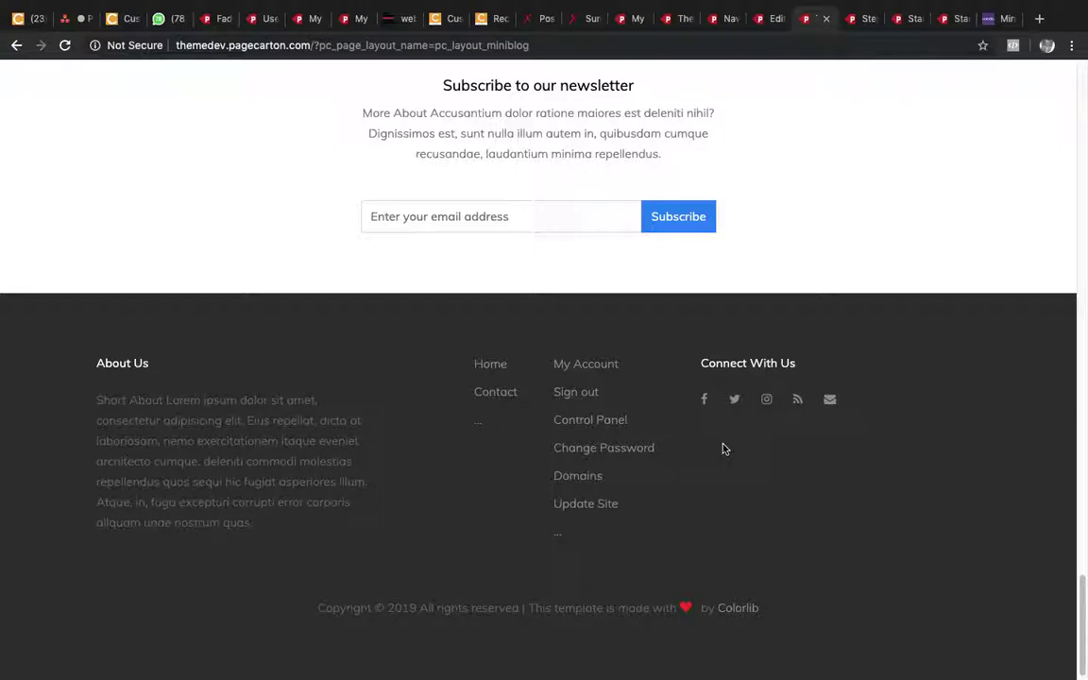
{"action": "triple_click", "coordinate": [174, 472]}
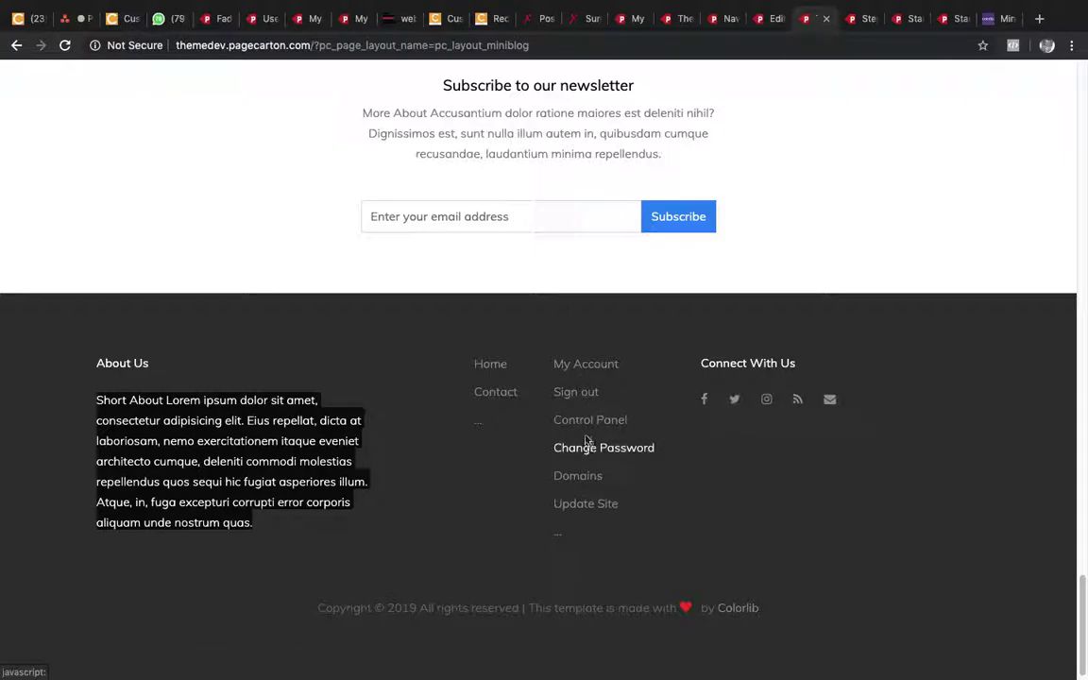
{"action": "scroll", "coordinate": [587, 420], "scroll_direction": "up", "scroll_amount": 20}
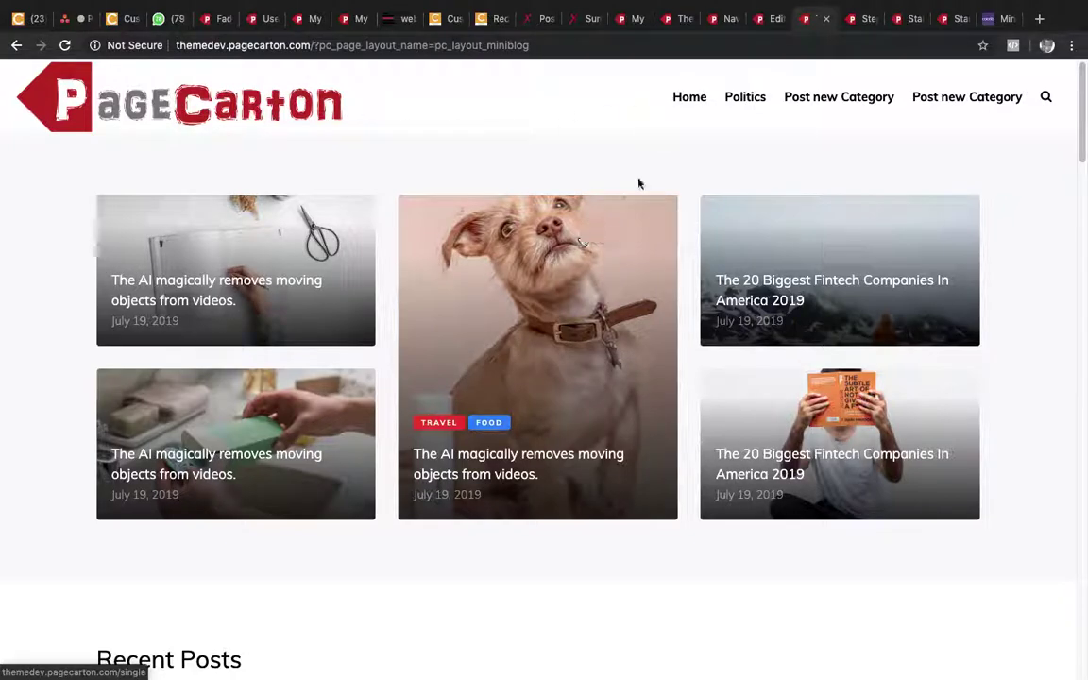
{"action": "scroll", "coordinate": [619, 251], "scroll_direction": "down", "scroll_amount": 1}
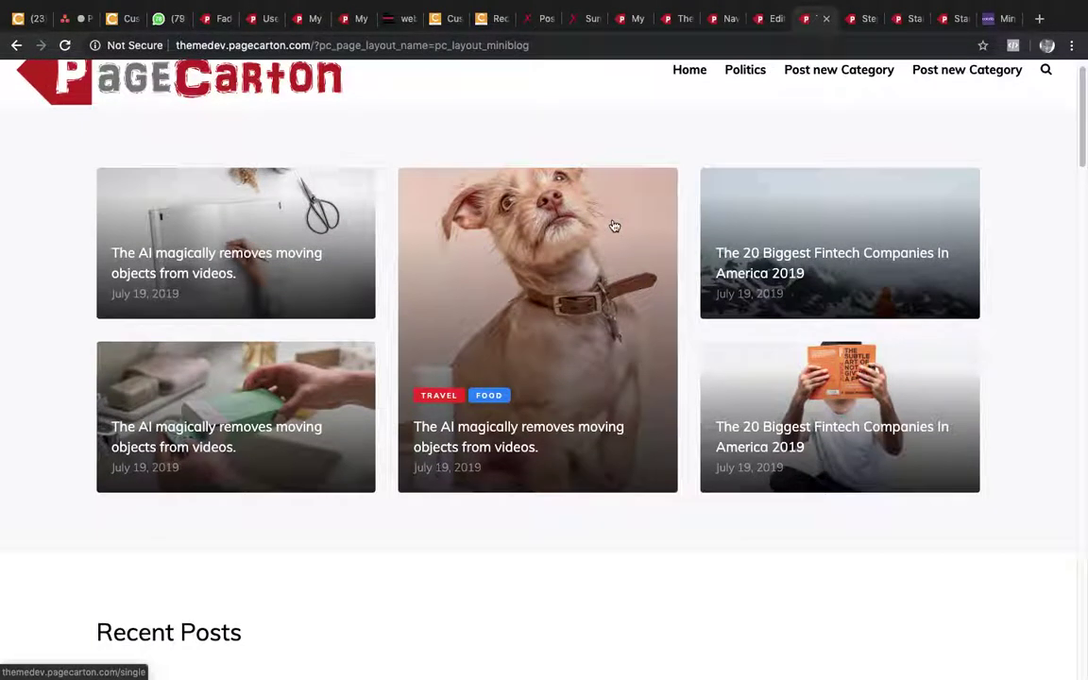
Return to the admin panel's menu list page and close the Navigations dialog.
{"action": "left_click", "coordinate": [674, 21]}
{"action": "left_click", "coordinate": [713, 20]}
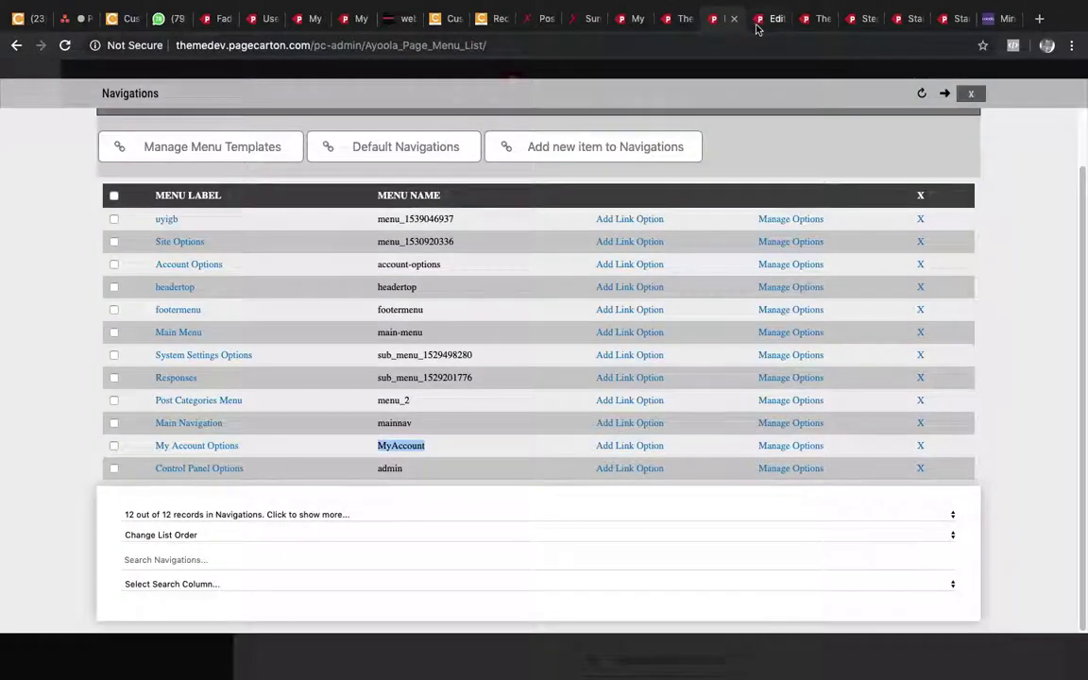
{"action": "left_click", "coordinate": [969, 94]}
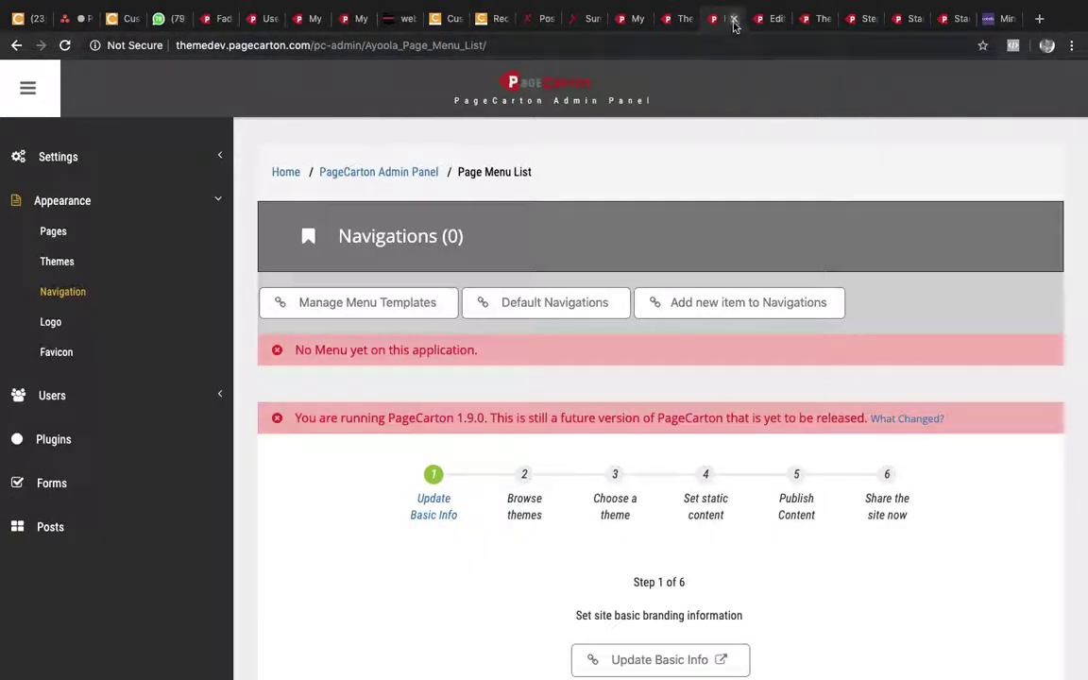
{"action": "left_click", "coordinate": [684, 19]}
{"action": "left_click", "coordinate": [765, 19]}
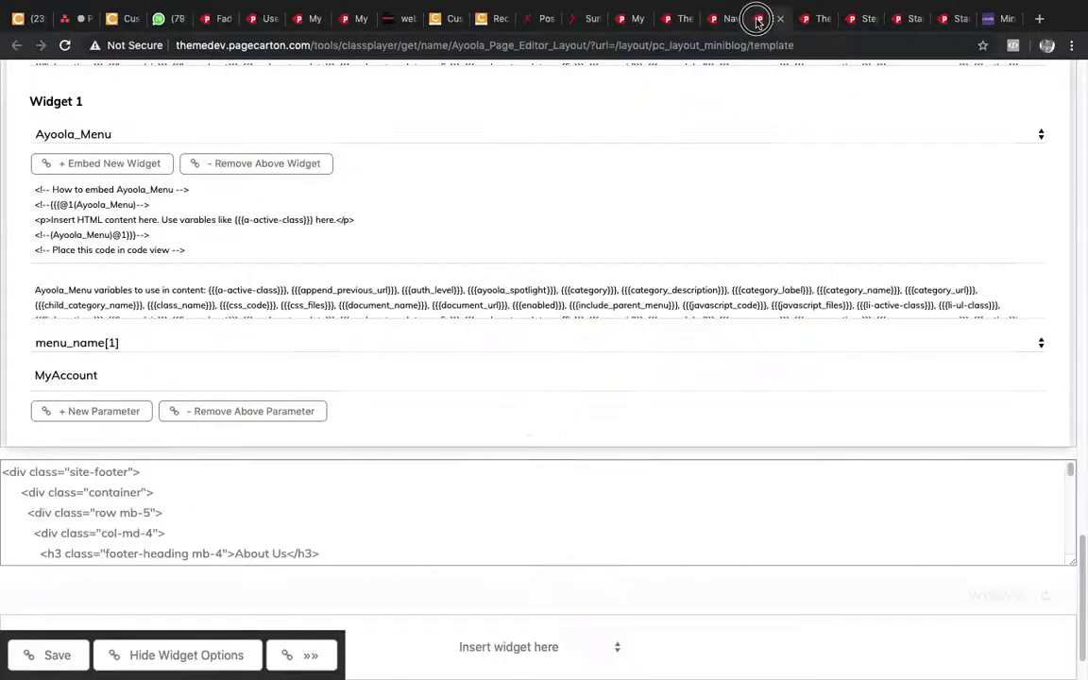
{"action": "left_click", "coordinate": [810, 23]}
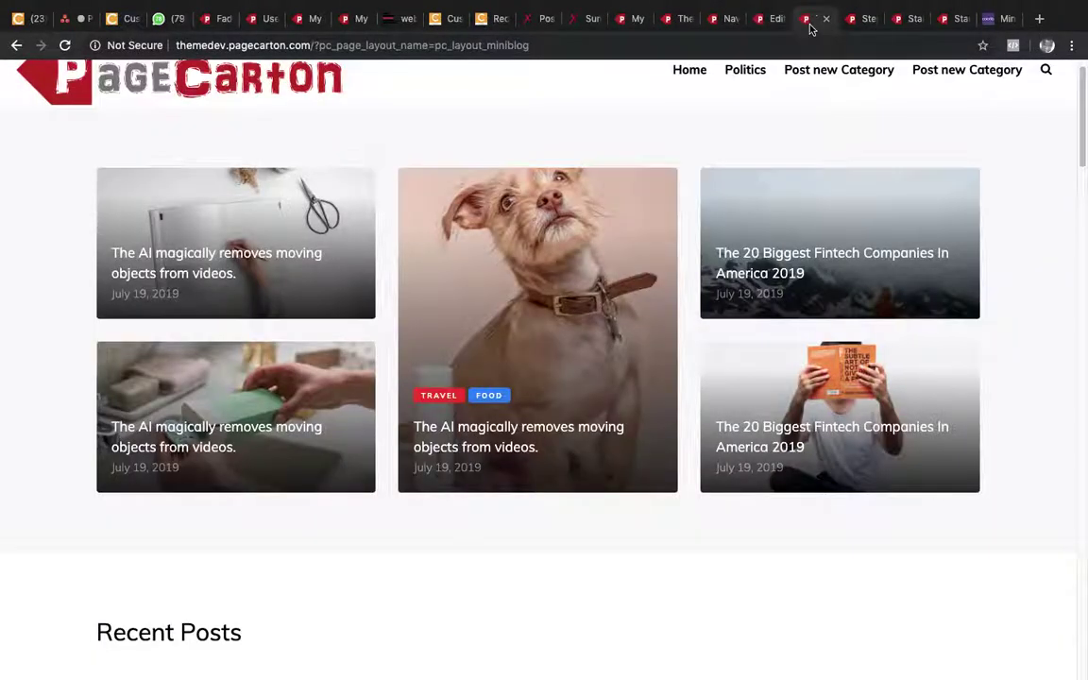
{"action": "left_click", "coordinate": [866, 19]}
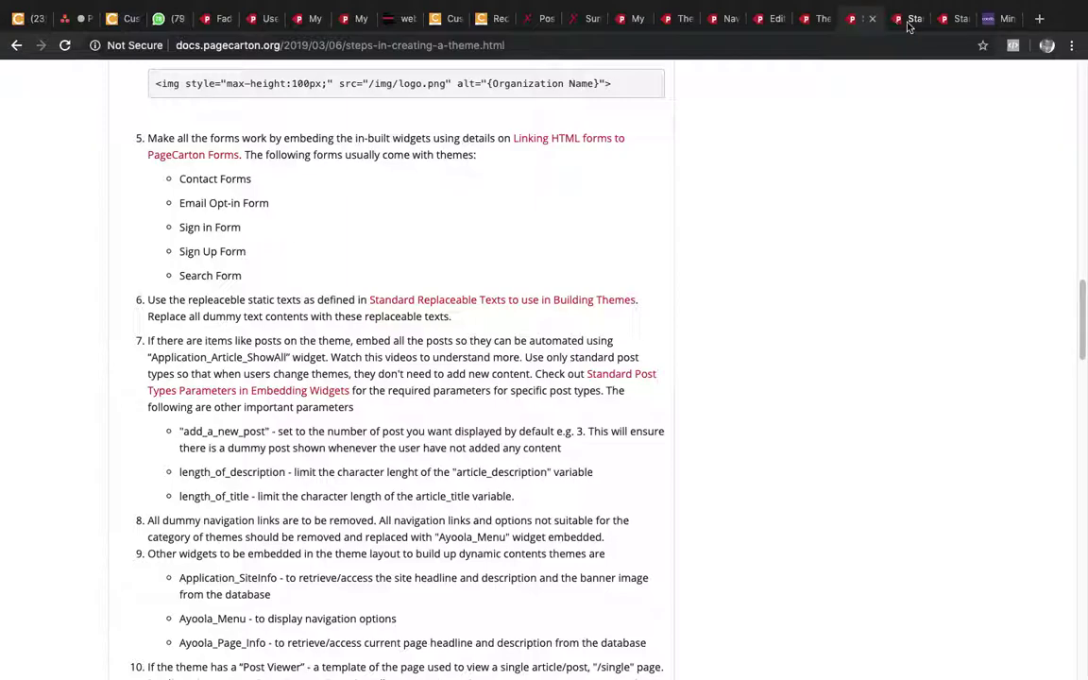
{"action": "left_click", "coordinate": [908, 22]}
{"action": "left_click", "coordinate": [957, 18]}
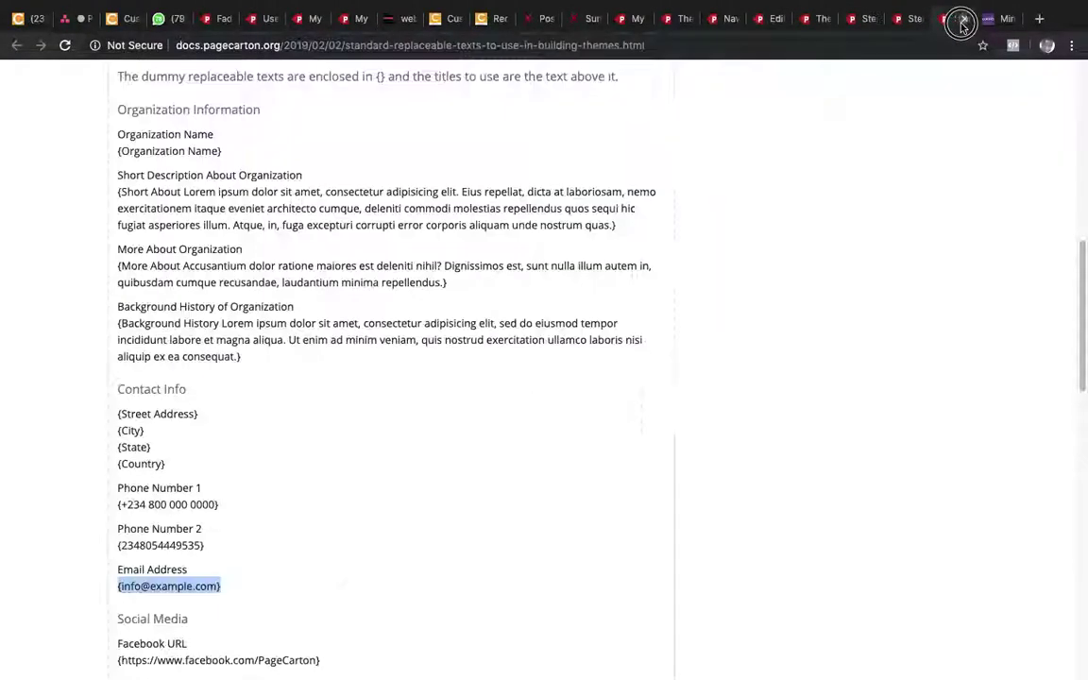
{"action": "left_click", "coordinate": [764, 23]}
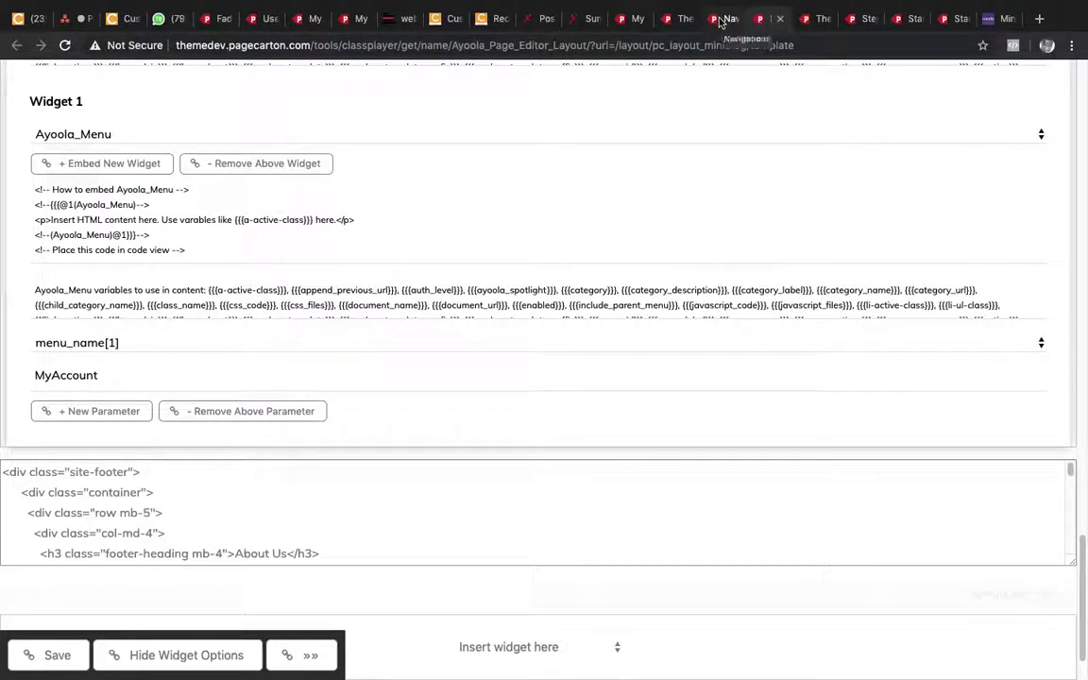
Open the Miniblog theme's Home Page for editing from the admin panel's theme list and show its widget options.
{"action": "left_click", "coordinate": [721, 19]}
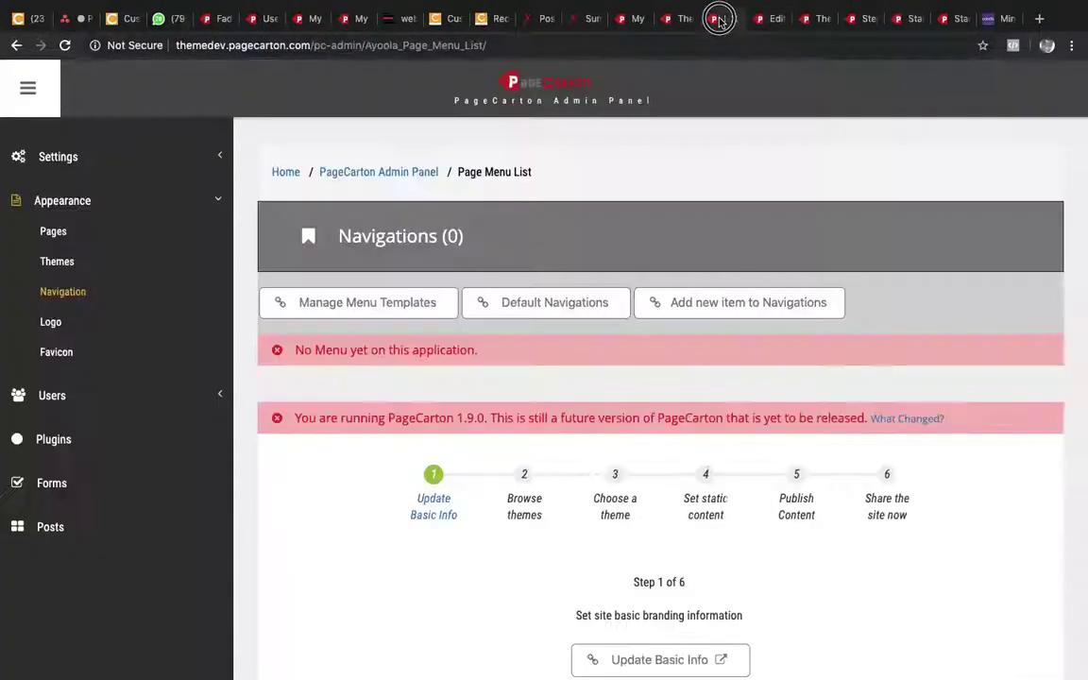
{"action": "left_click", "coordinate": [60, 261]}
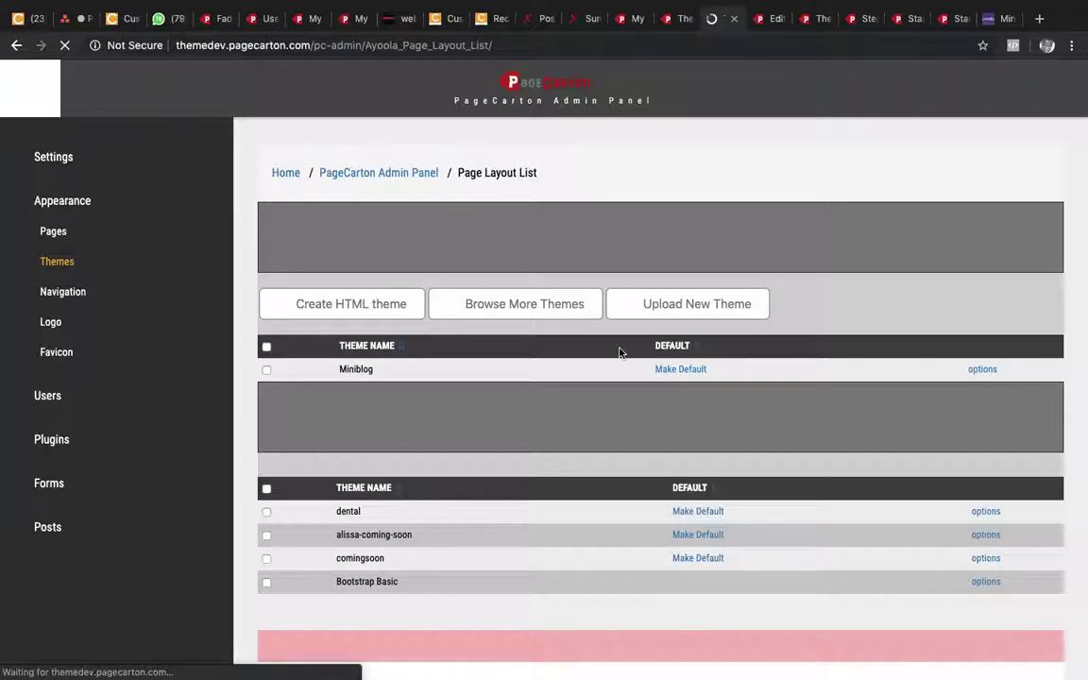
{"action": "left_click", "coordinate": [980, 369]}
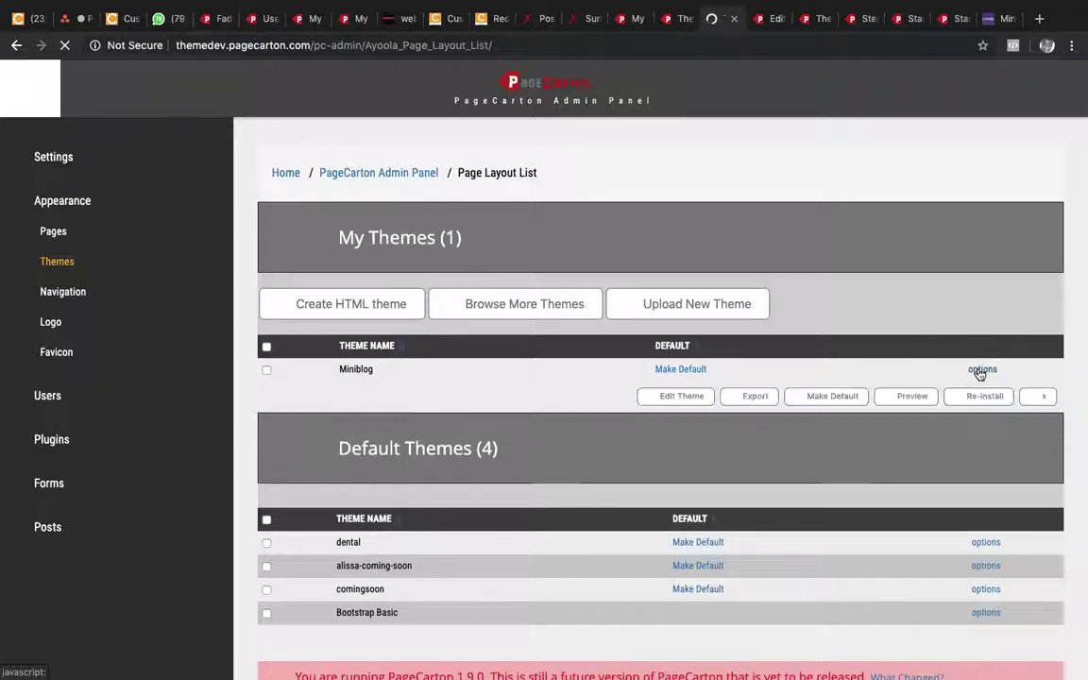
{"action": "left_click", "coordinate": [690, 399]}
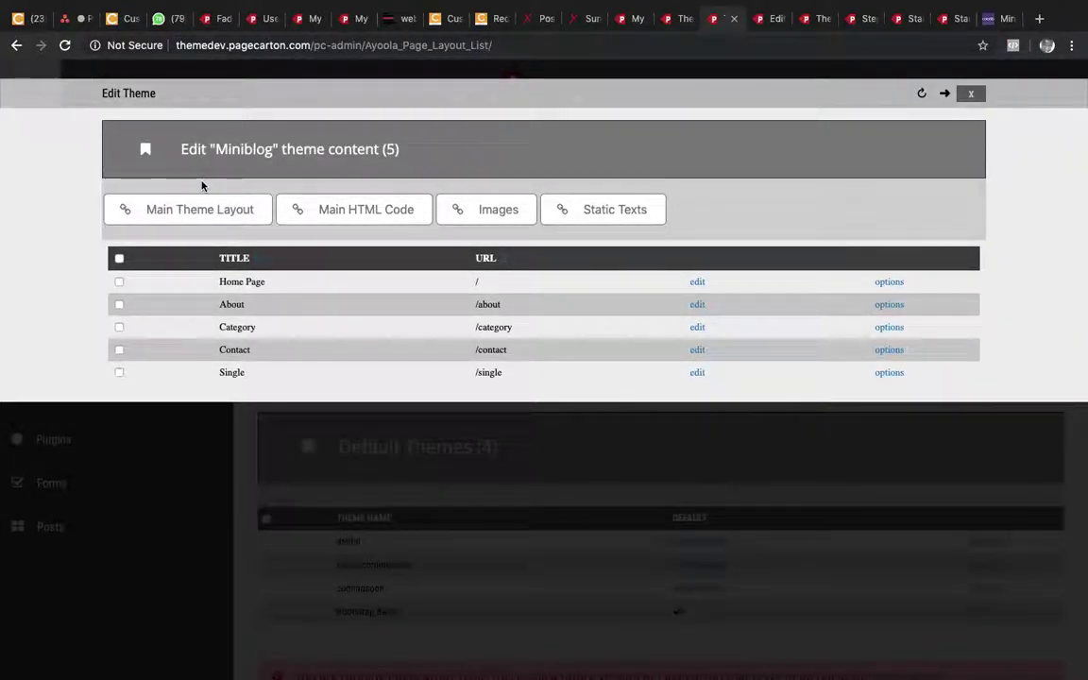
{"action": "left_click", "coordinate": [697, 283]}
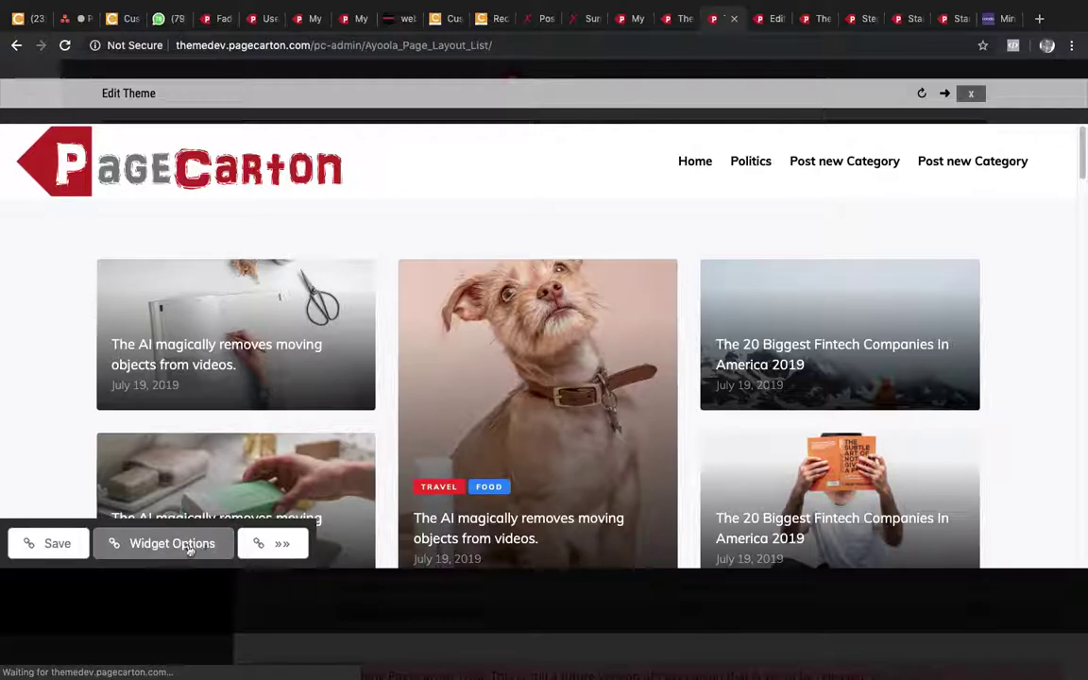
{"action": "left_click", "coordinate": [179, 544]}
Examine the home page layout from the header to the footer, including the featured post grid below the header.
{"action": "scroll", "coordinate": [994, 260], "scroll_direction": "down", "scroll_amount": 20}
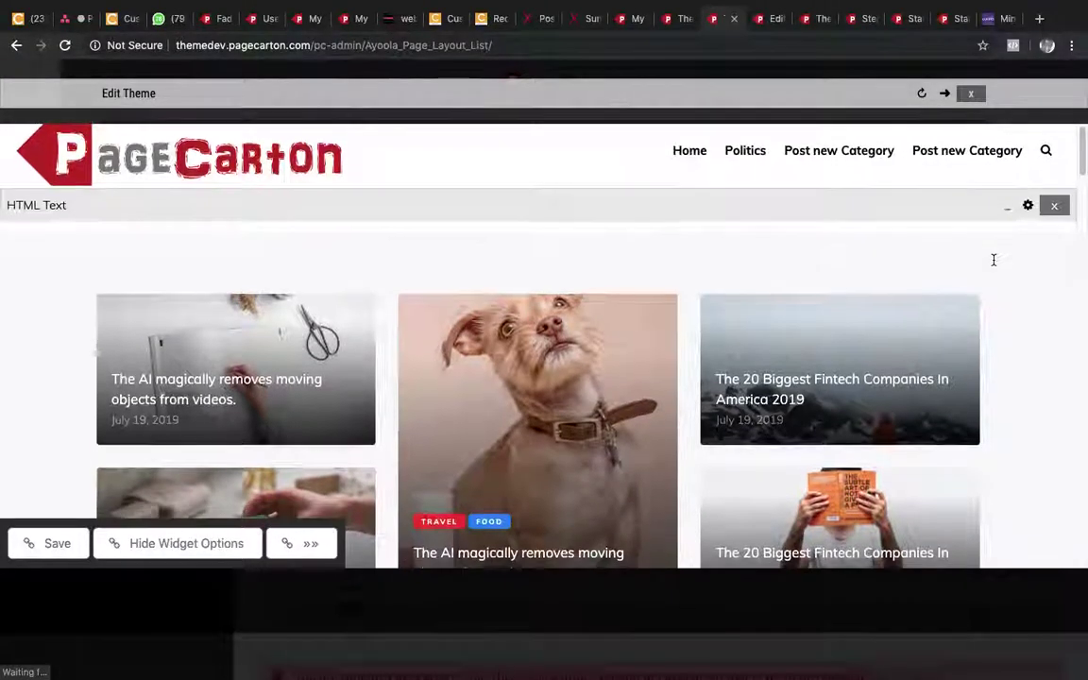
{"action": "scroll", "coordinate": [993, 263], "scroll_direction": "up", "scroll_amount": 5}
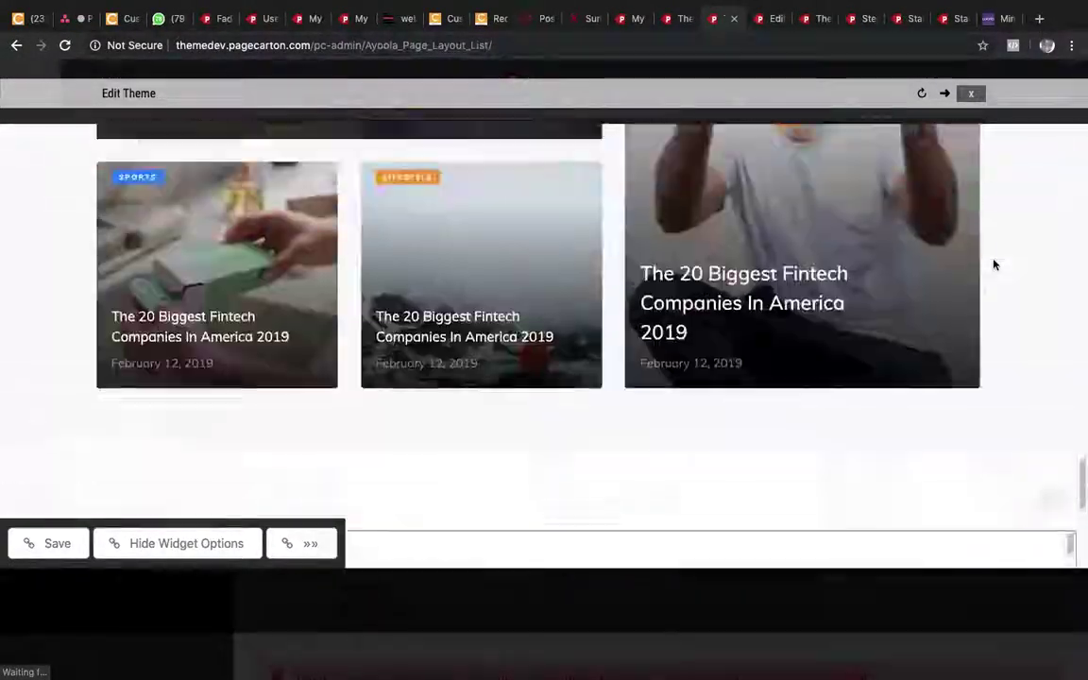
{"action": "scroll", "coordinate": [993, 259], "scroll_direction": "up", "scroll_amount": 10}
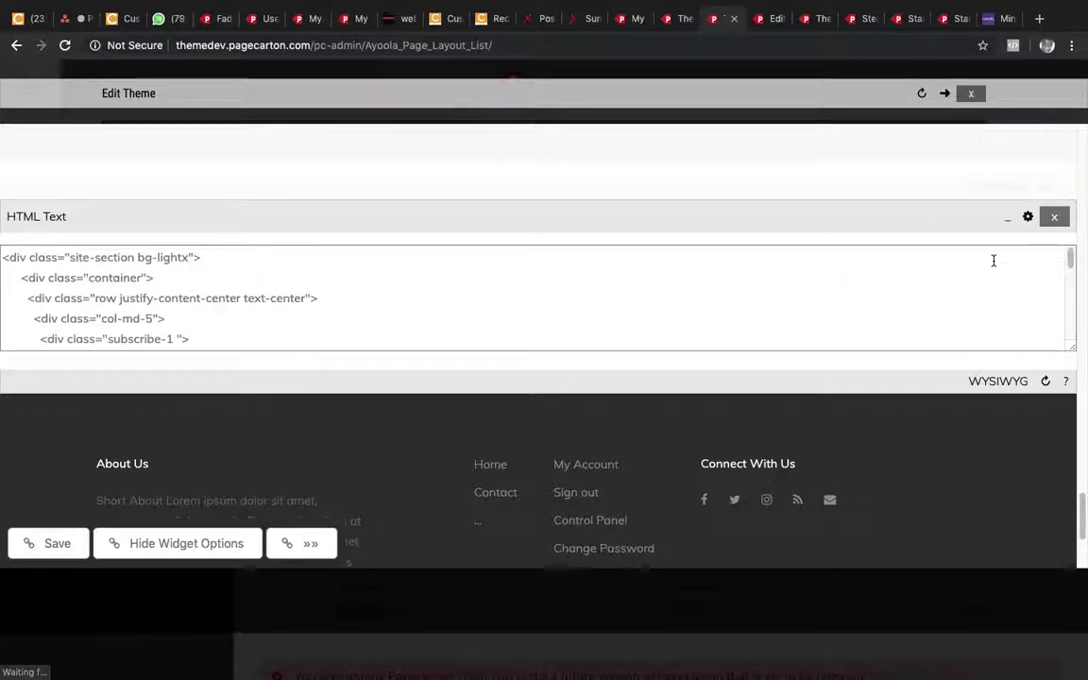
{"action": "scroll", "coordinate": [952, 370], "scroll_direction": "up", "scroll_amount": 15}
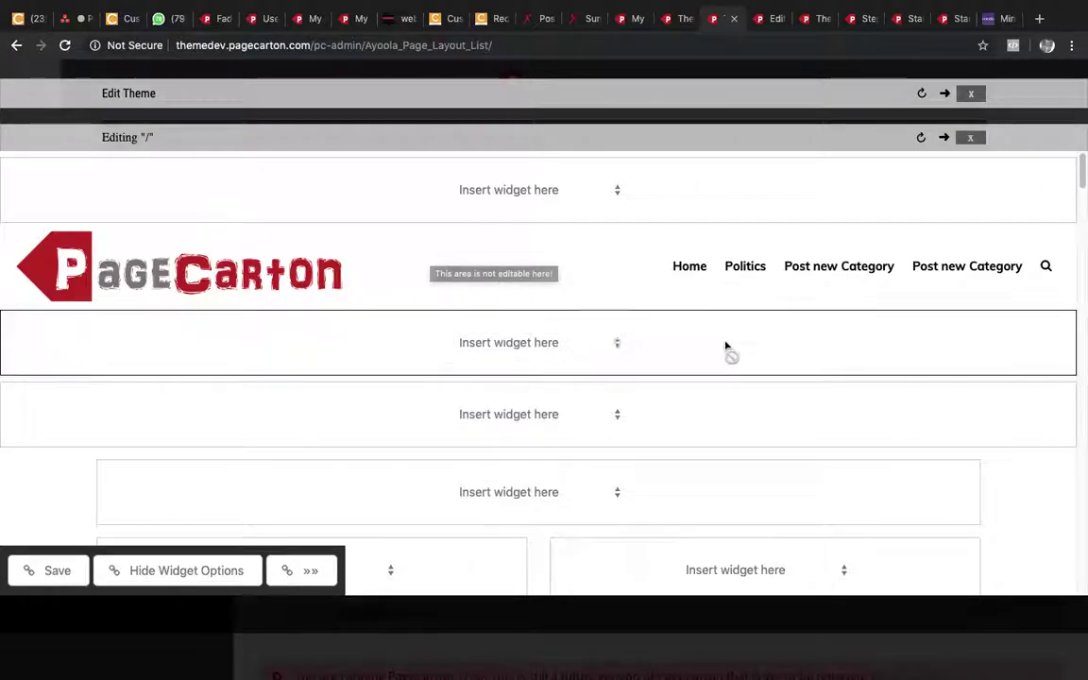
{"action": "scroll", "coordinate": [734, 377], "scroll_direction": "down", "scroll_amount": 10}
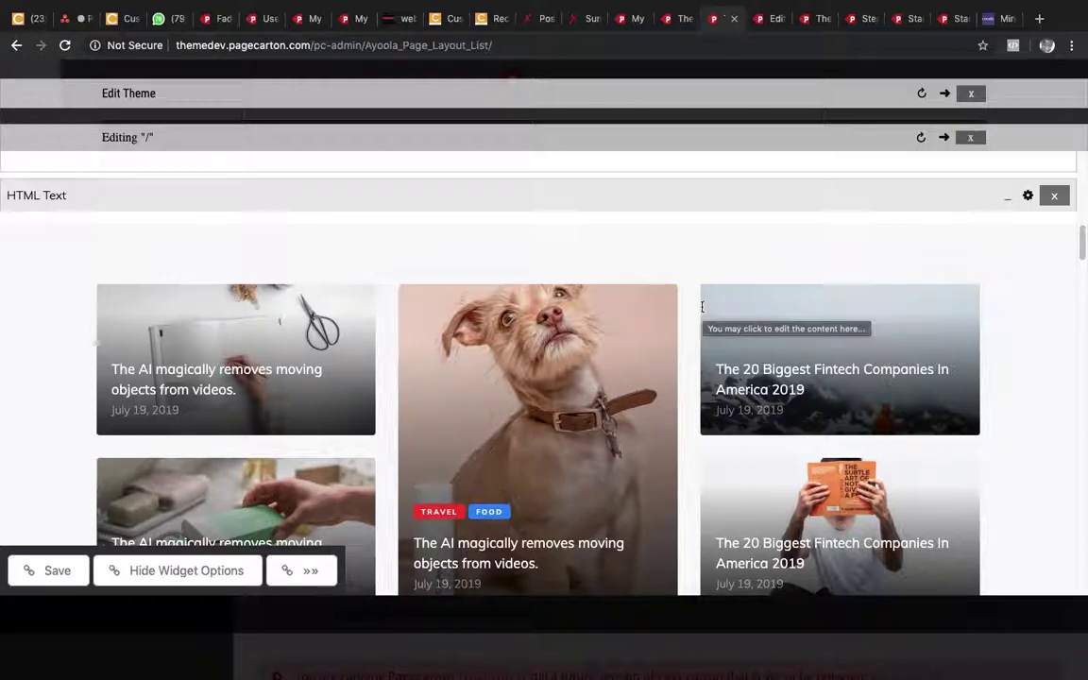
{"action": "scroll", "coordinate": [684, 305], "scroll_direction": "down", "scroll_amount": 1}
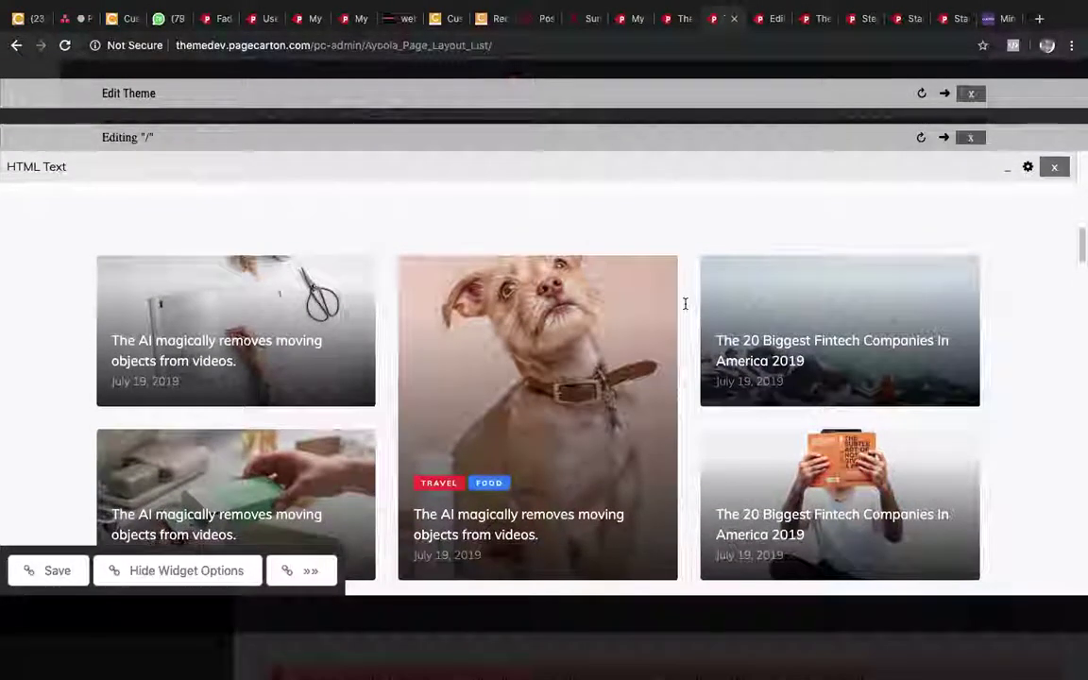
{"action": "scroll", "coordinate": [686, 303], "scroll_direction": "down", "scroll_amount": 1}
{"action": "scroll", "coordinate": [686, 303], "scroll_direction": "down", "scroll_amount": 5}
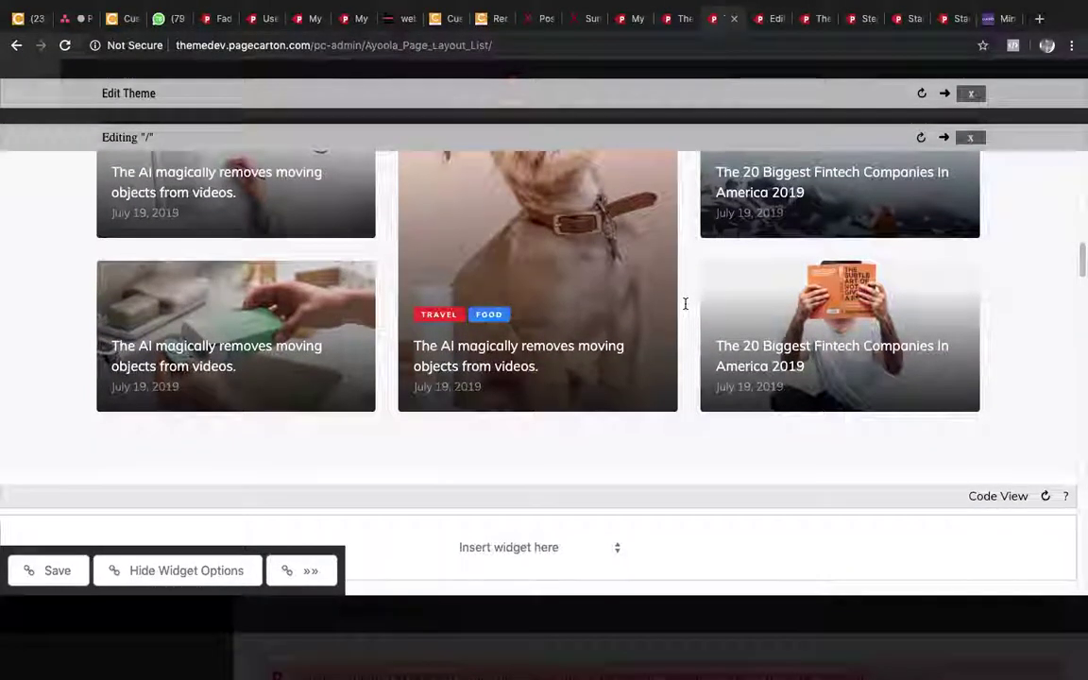
Enable widget embedding on the post grid's HTML Text widget and choose Application_Article_ShowAll as Widget 0.
{"action": "scroll", "coordinate": [685, 303], "scroll_direction": "up", "scroll_amount": 7}
{"action": "scroll", "coordinate": [685, 303], "scroll_direction": "down", "scroll_amount": 1}
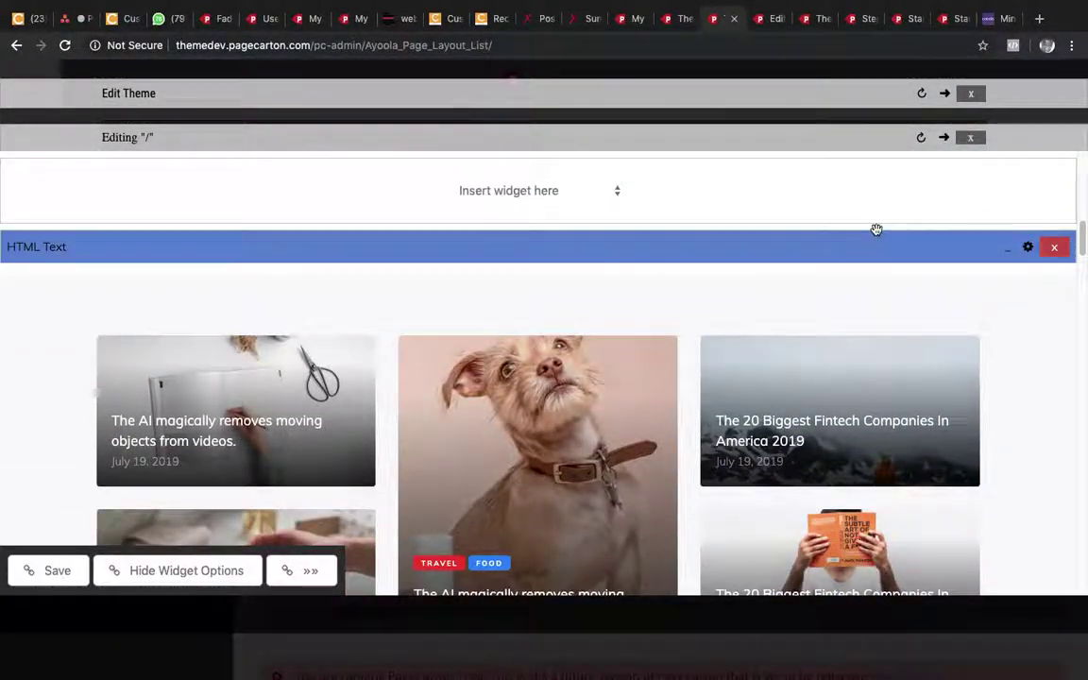
{"action": "left_click", "coordinate": [1027, 248]}
{"action": "scroll", "coordinate": [935, 268], "scroll_direction": "down", "scroll_amount": 2}
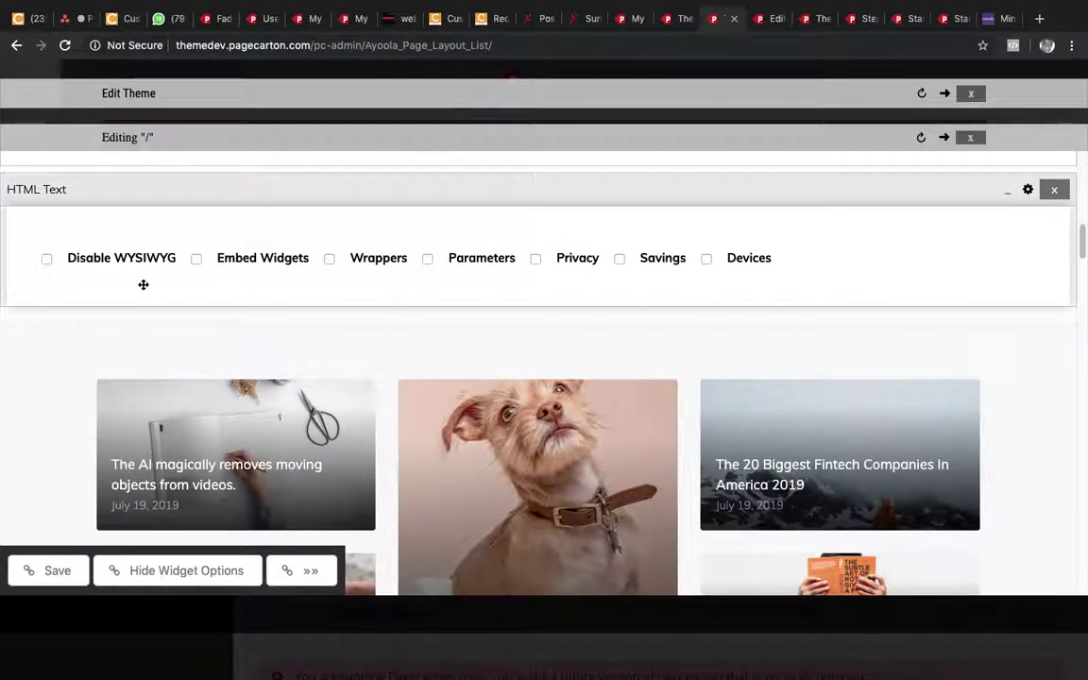
{"action": "left_click", "coordinate": [245, 262]}
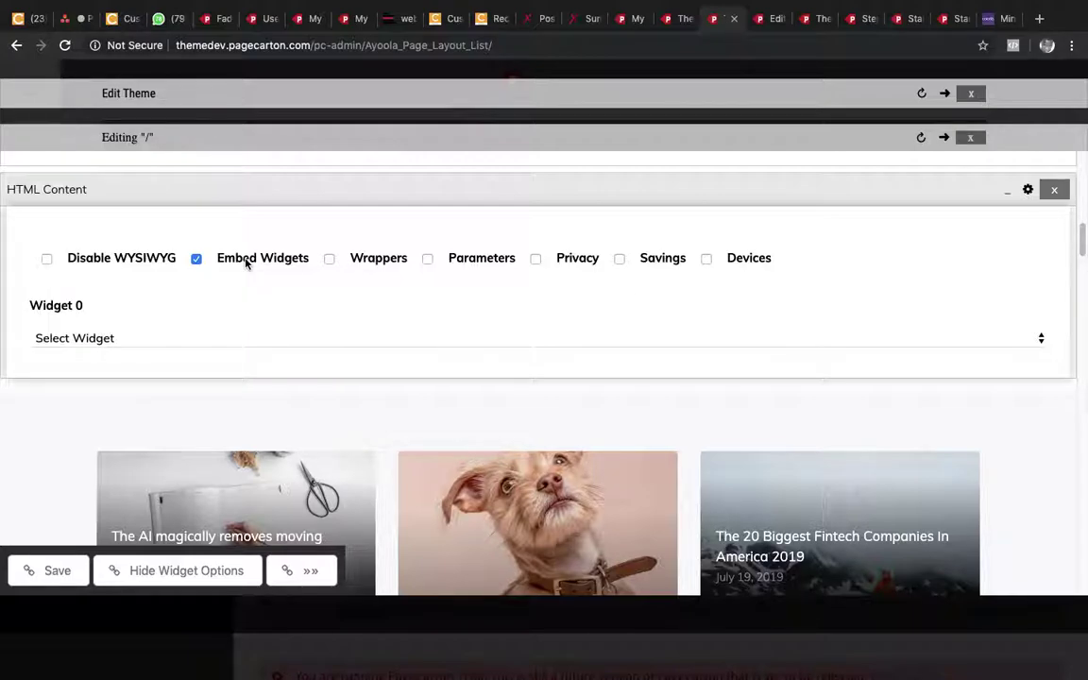
{"action": "left_click", "coordinate": [140, 333]}
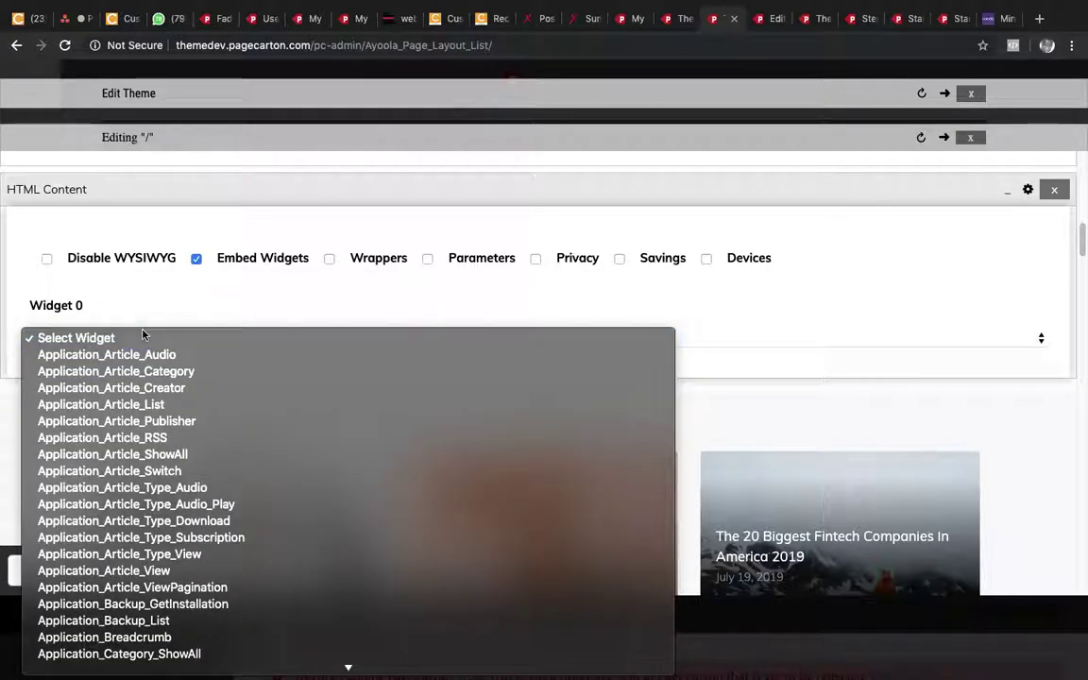
{"action": "left_click", "coordinate": [160, 456]}
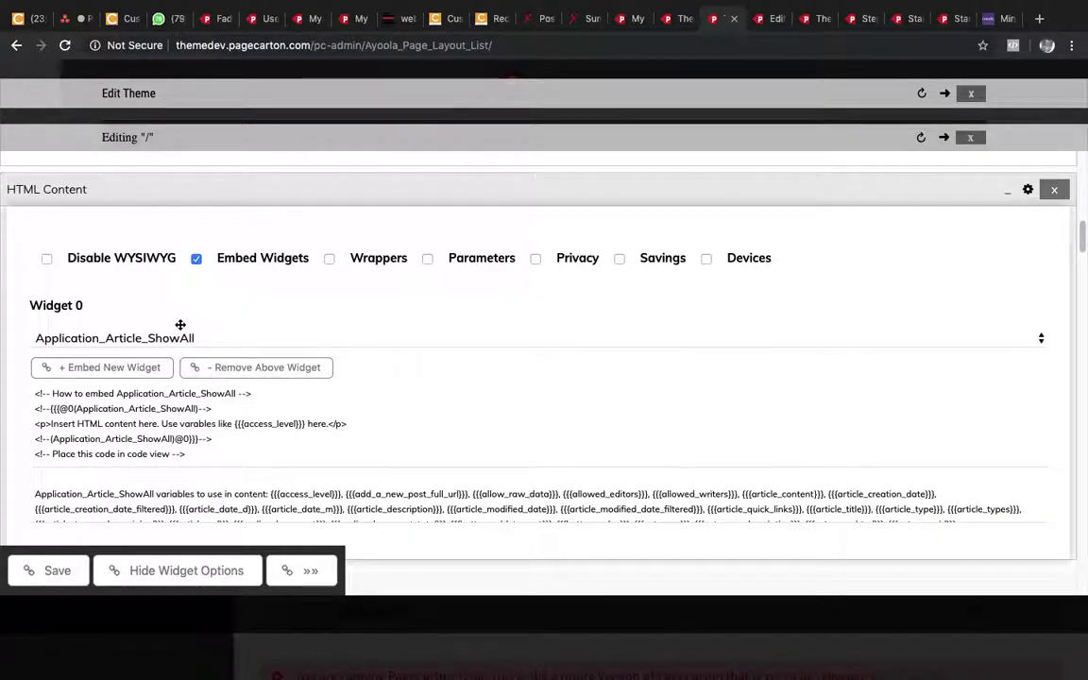
Review the Application_Article_ShowAll embed instructions and switch the post grid's content to code view.
{"action": "scroll", "coordinate": [211, 303], "scroll_direction": "down", "scroll_amount": 5}
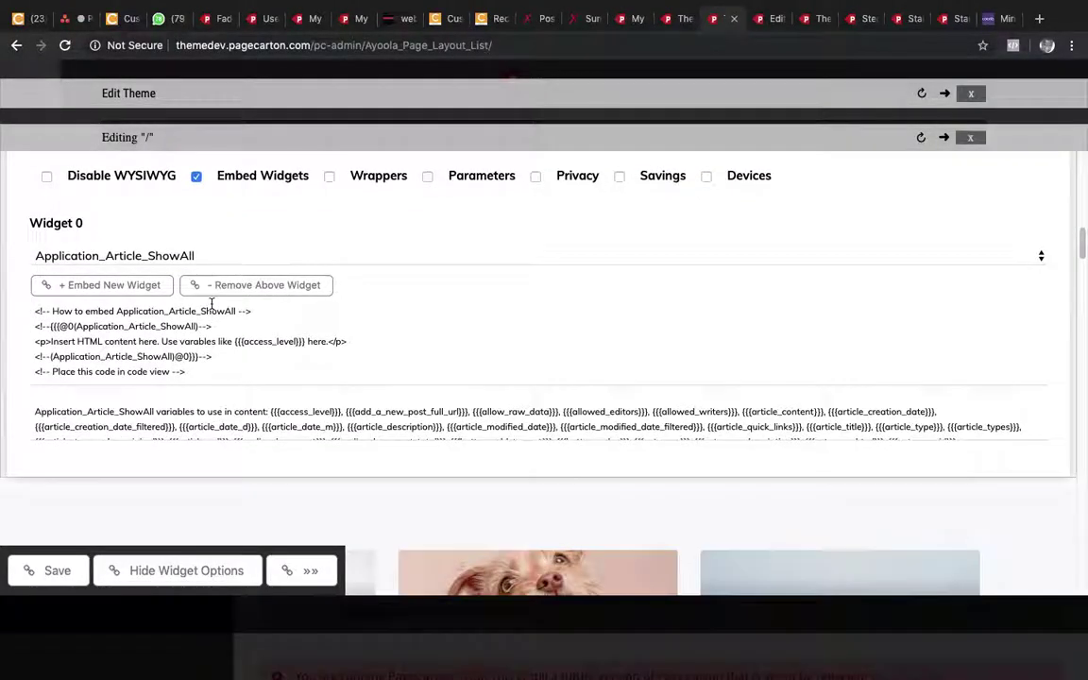
{"action": "scroll", "coordinate": [211, 303], "scroll_direction": "down", "scroll_amount": 5}
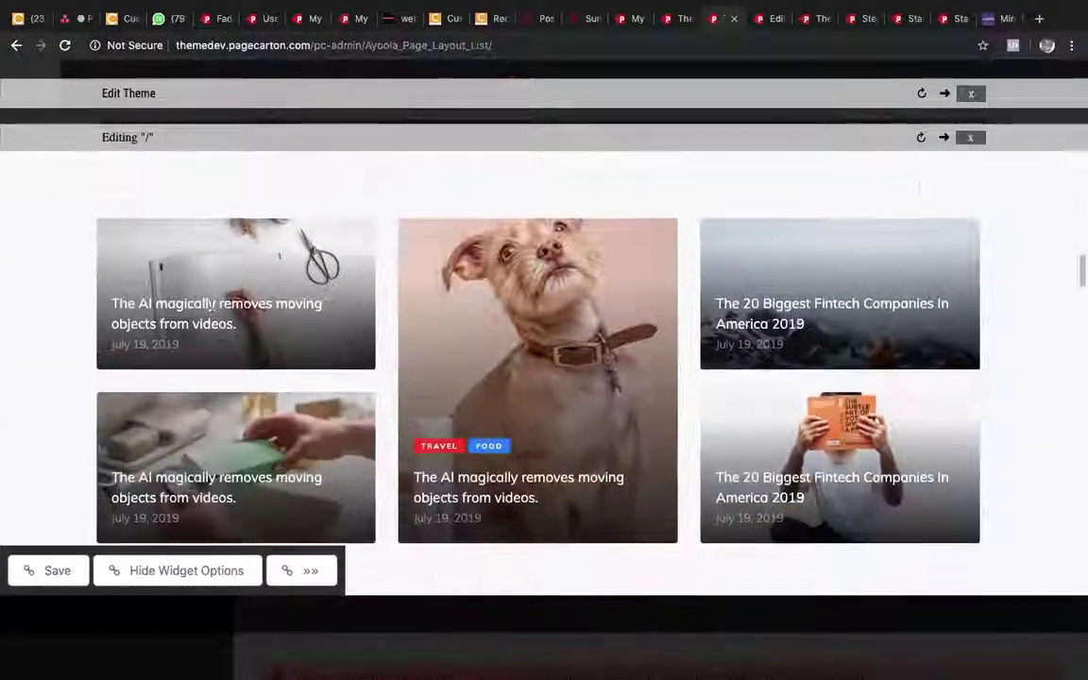
{"action": "left_click", "coordinate": [994, 482]}
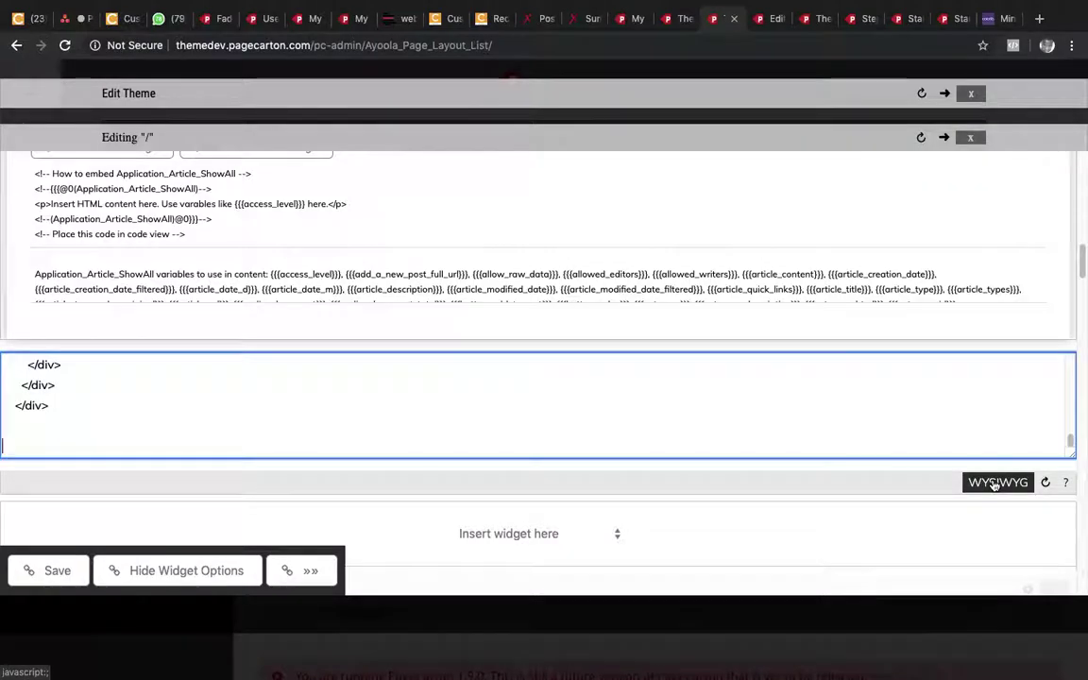